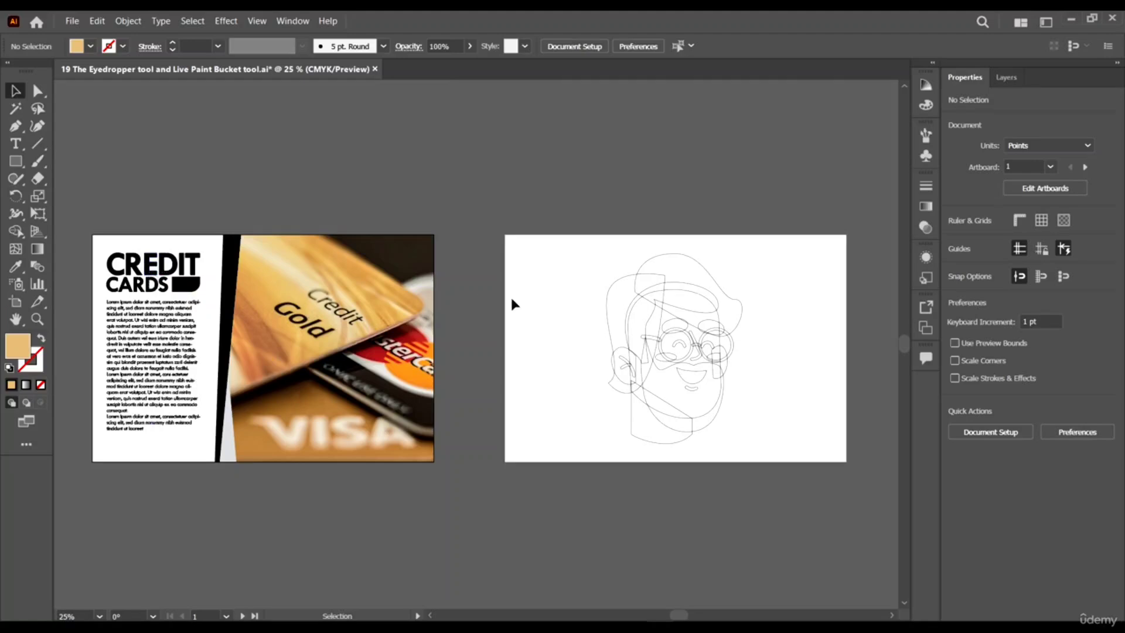
scroll(176, 253, down, 1)
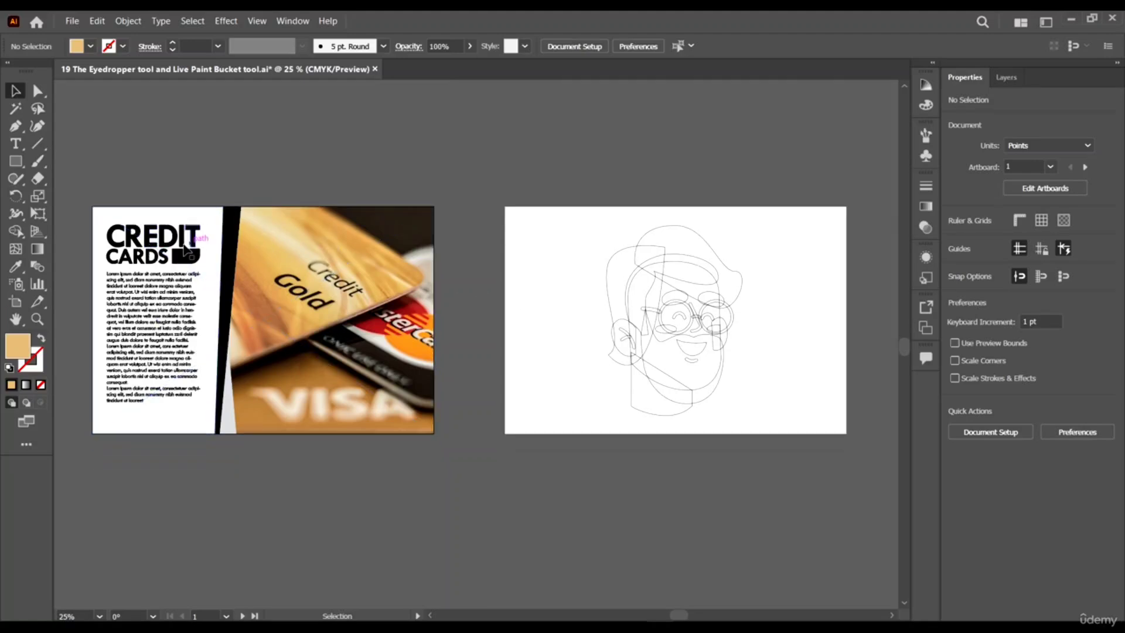
scroll(176, 252, up, 1)
scroll(176, 252, left, 3)
click(15, 268)
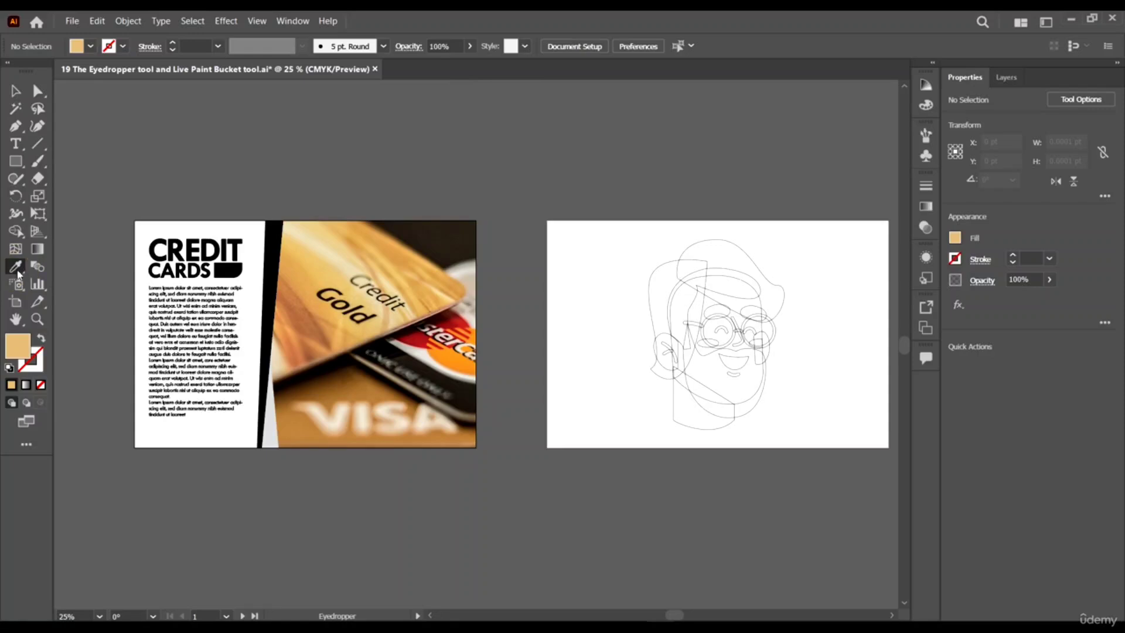
click(16, 272)
click(16, 271)
Draw four rectangles above the credit card artboard, about 243 × 198, 155 × 125, 153 × 183 and 222 × 202 pt
click(18, 159)
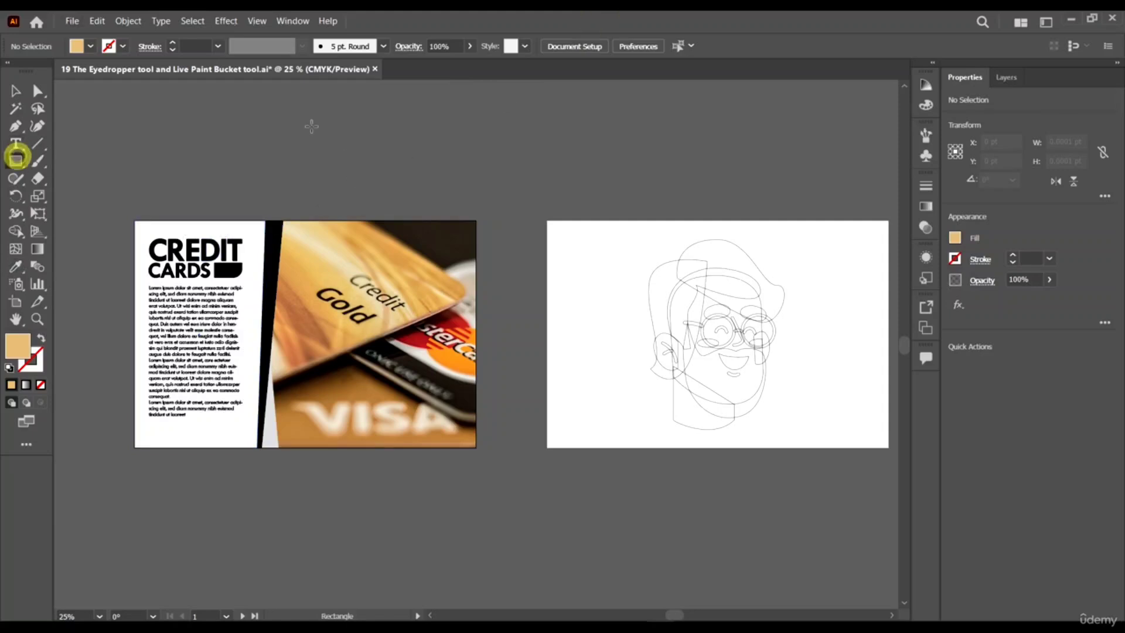
drag(309, 124, 380, 181)
click(14, 90)
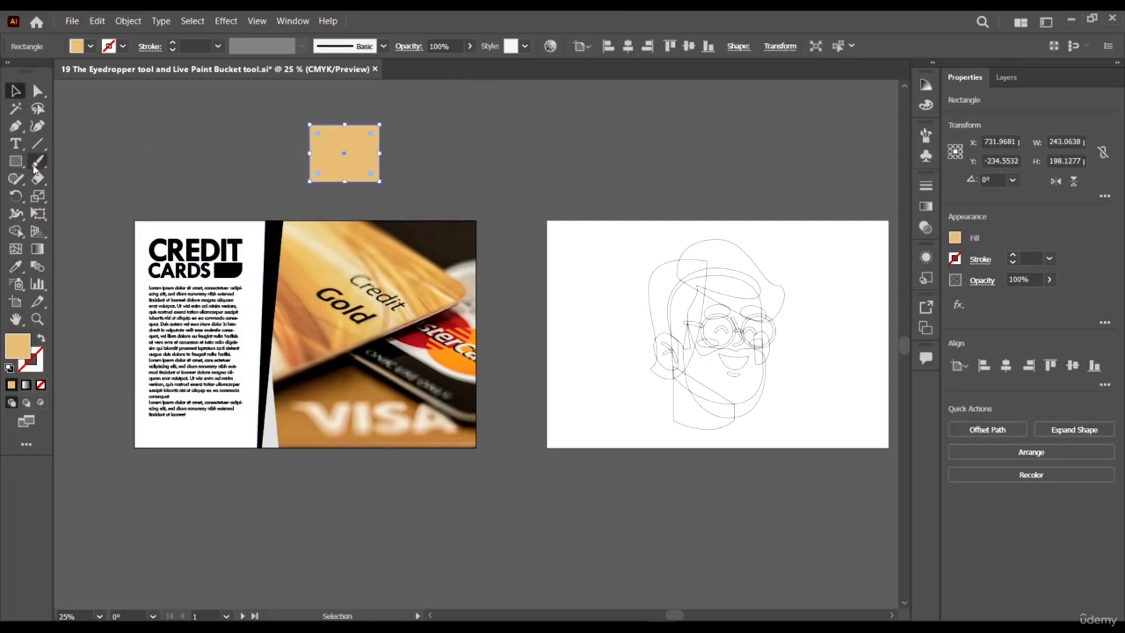
click(16, 161)
drag(159, 135, 205, 172)
scroll(150, 158, up, 2)
scroll(152, 180, up, 2)
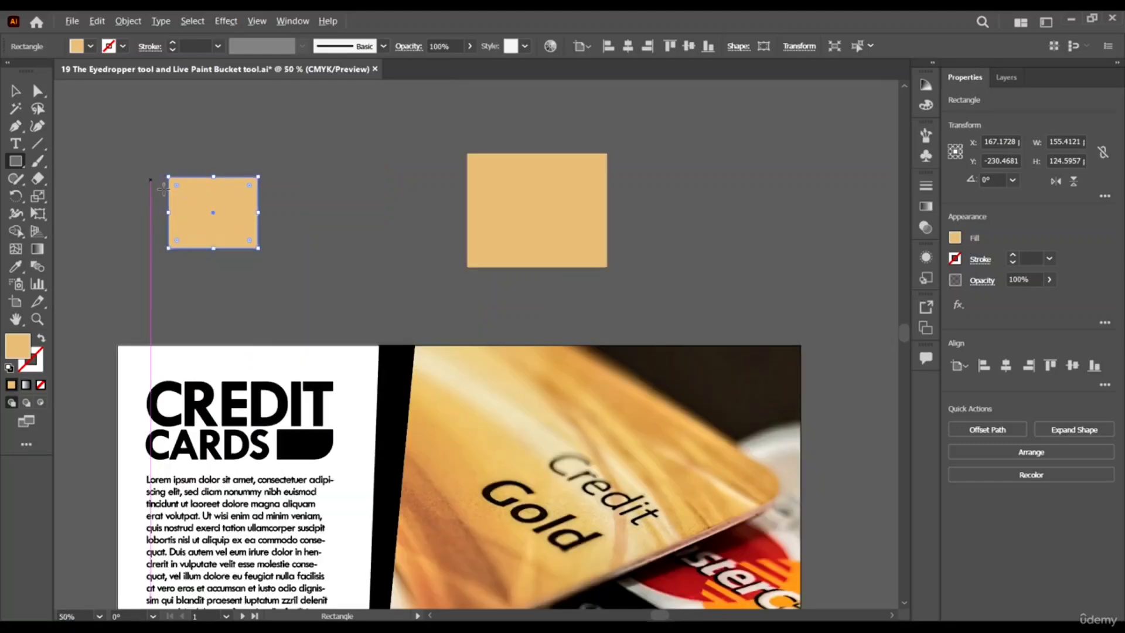
drag(318, 193, 406, 298)
drag(658, 156, 785, 273)
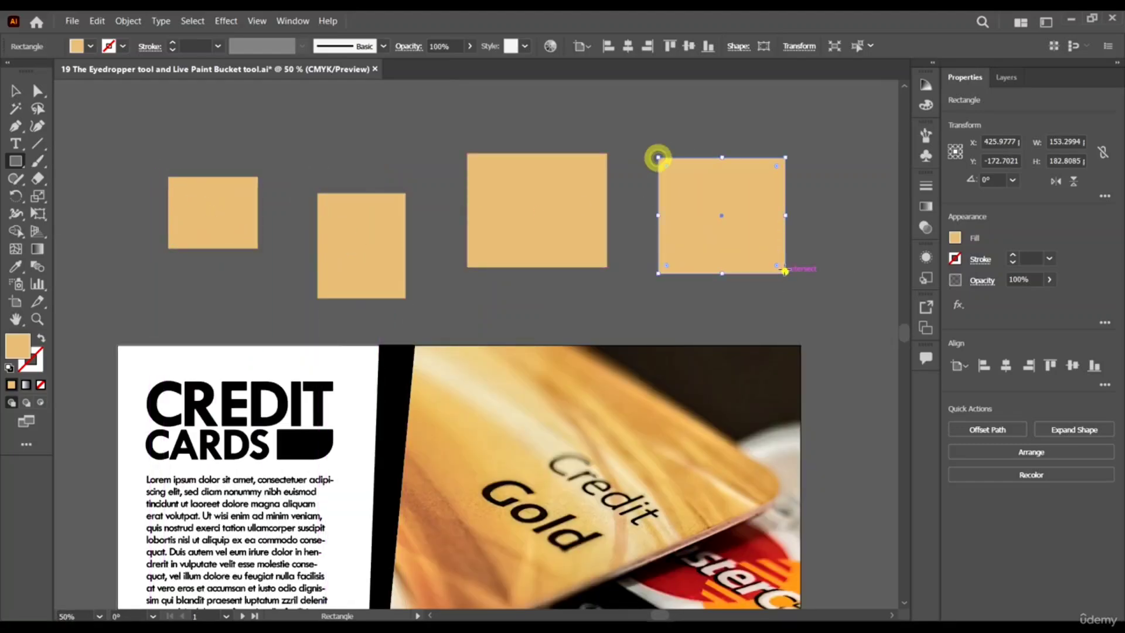
click(786, 270)
click(596, 347)
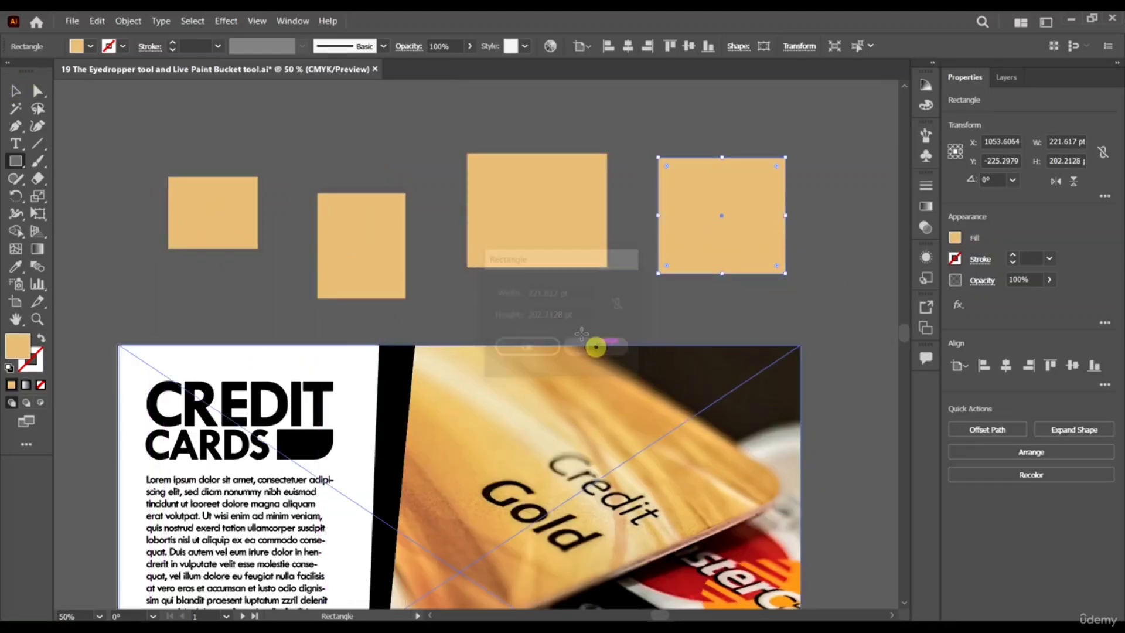
Fill the rightmost rectangle with the bright orange sampled by Eyedropper from the Mastercard logo in the photo
scroll(674, 350, down, 2)
scroll(610, 240, down, 2)
scroll(601, 245, up, 1)
click(16, 90)
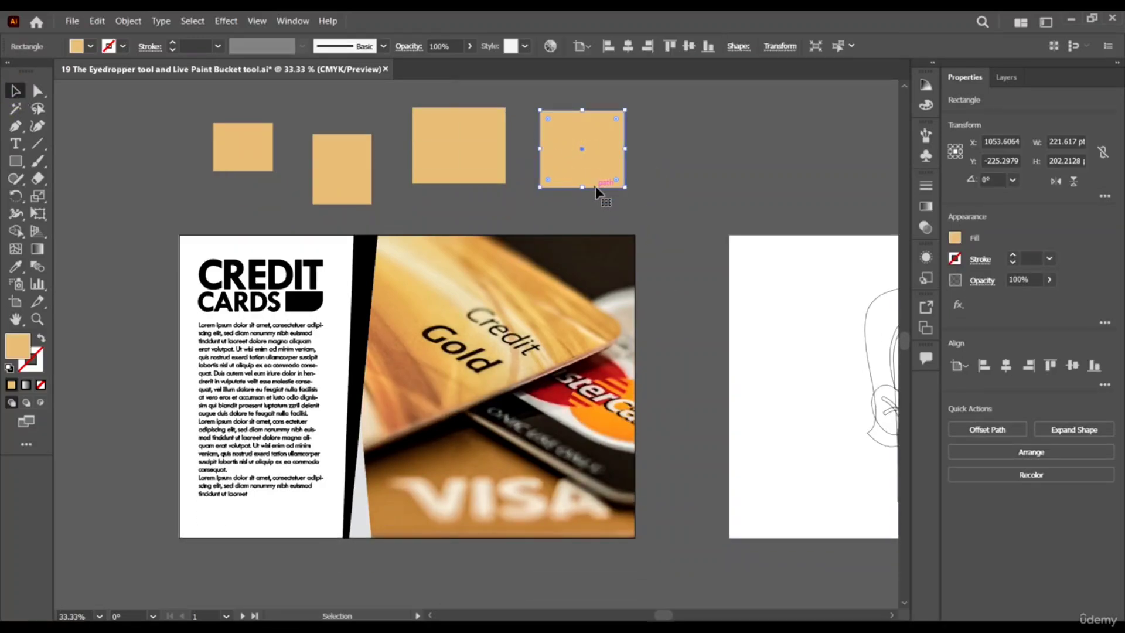
click(14, 266)
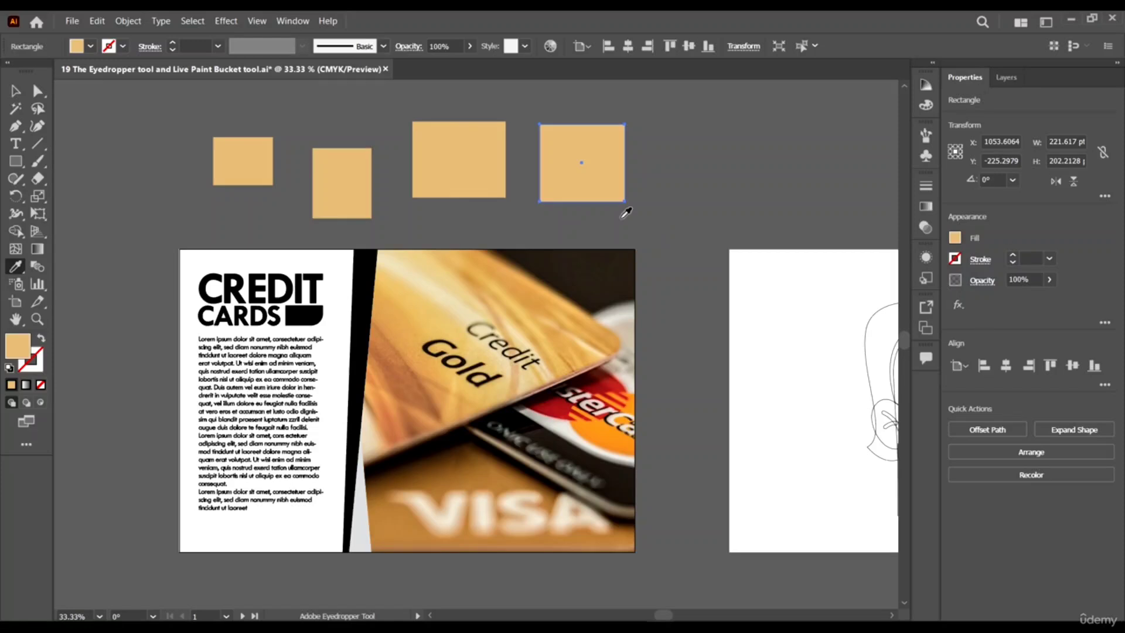
scroll(711, 334, right, 3)
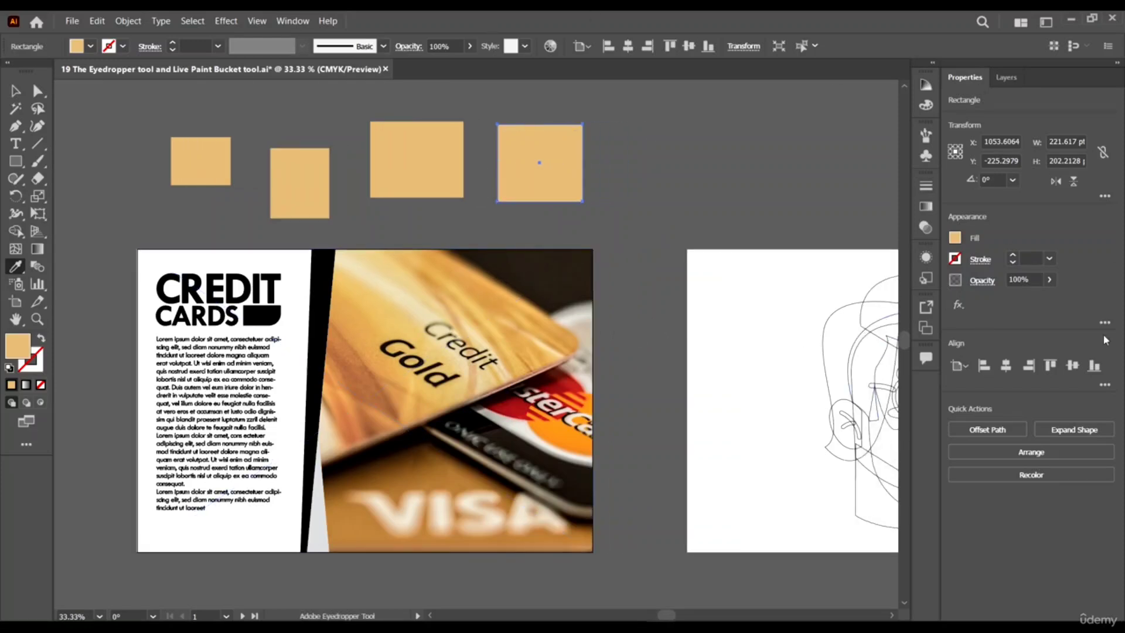
click(557, 439)
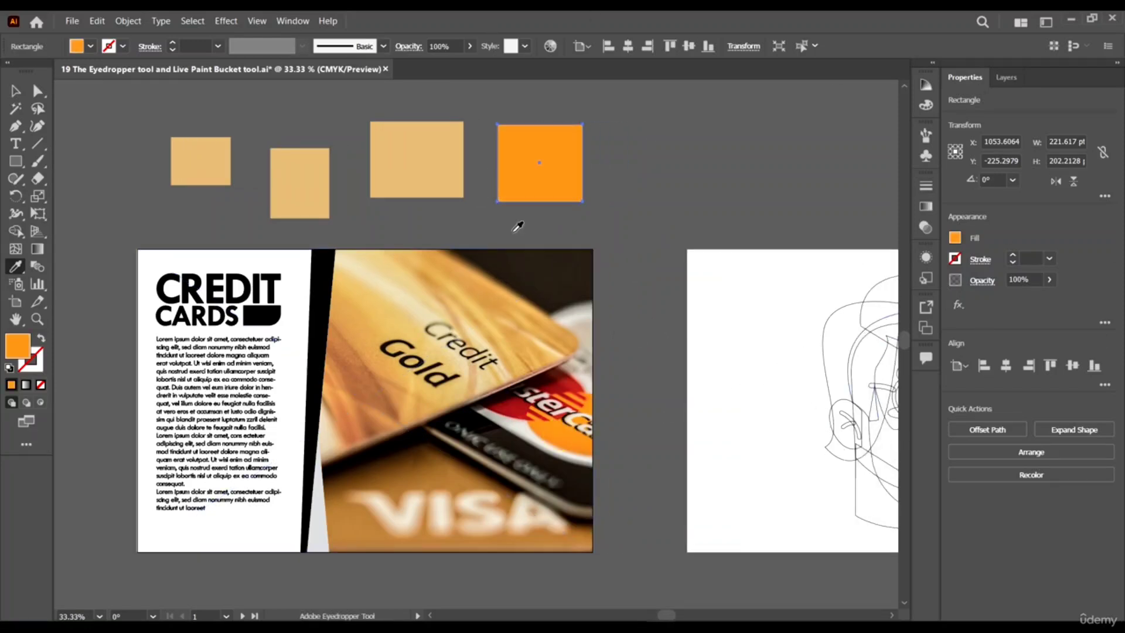
click(14, 92)
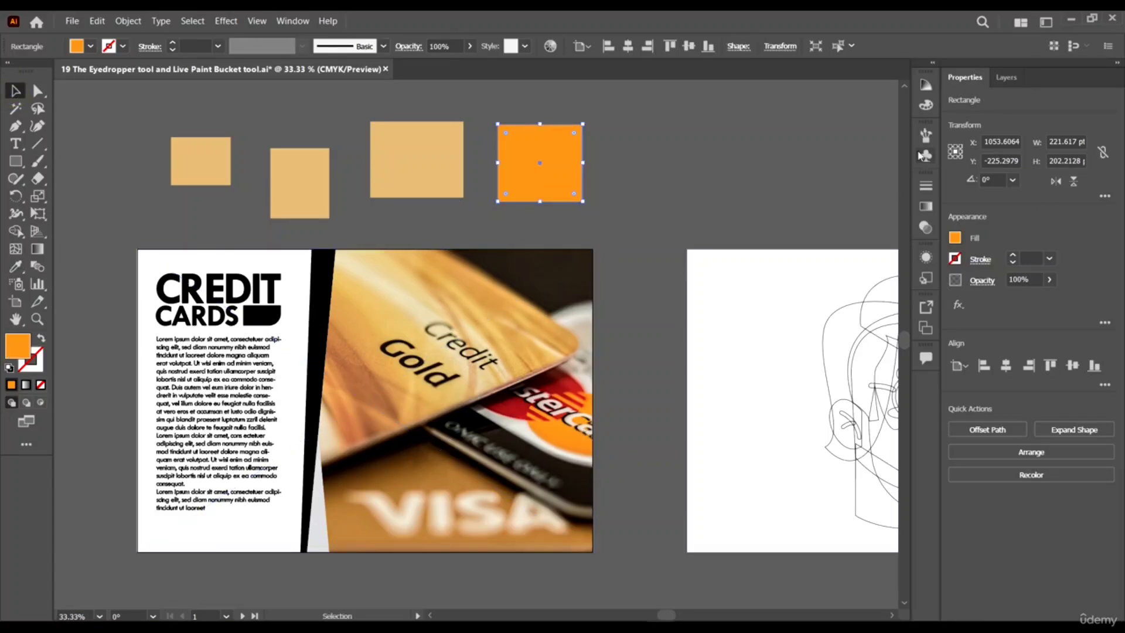
Review the sampled orange as a possible new swatch, then its colour values and its colour guide shades
click(90, 46)
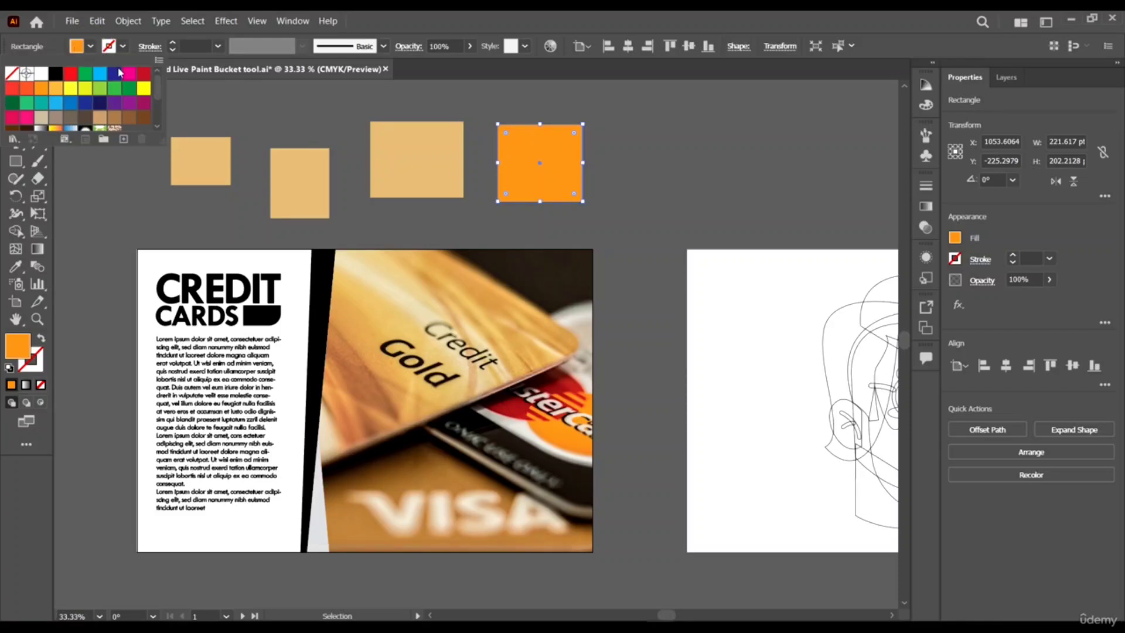
click(125, 139)
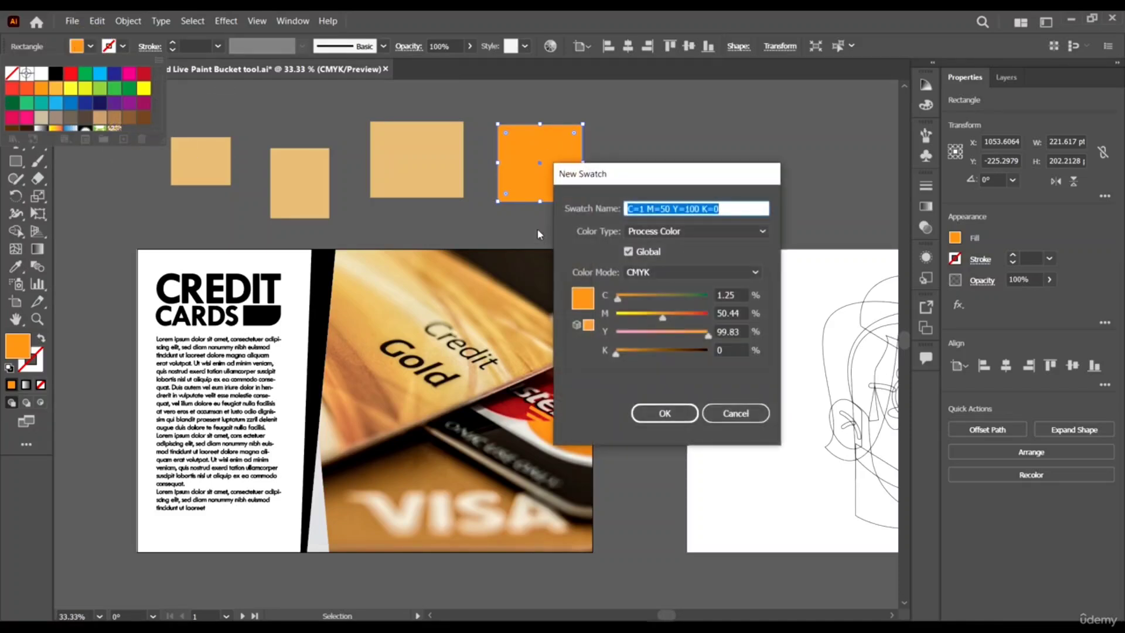
click(739, 413)
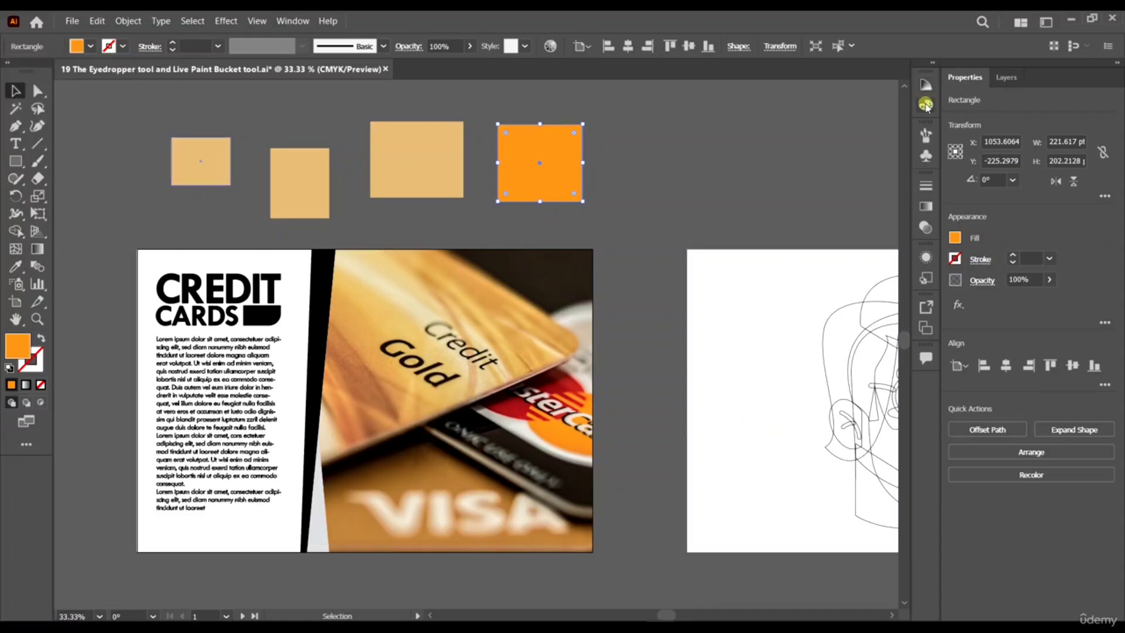
click(926, 107)
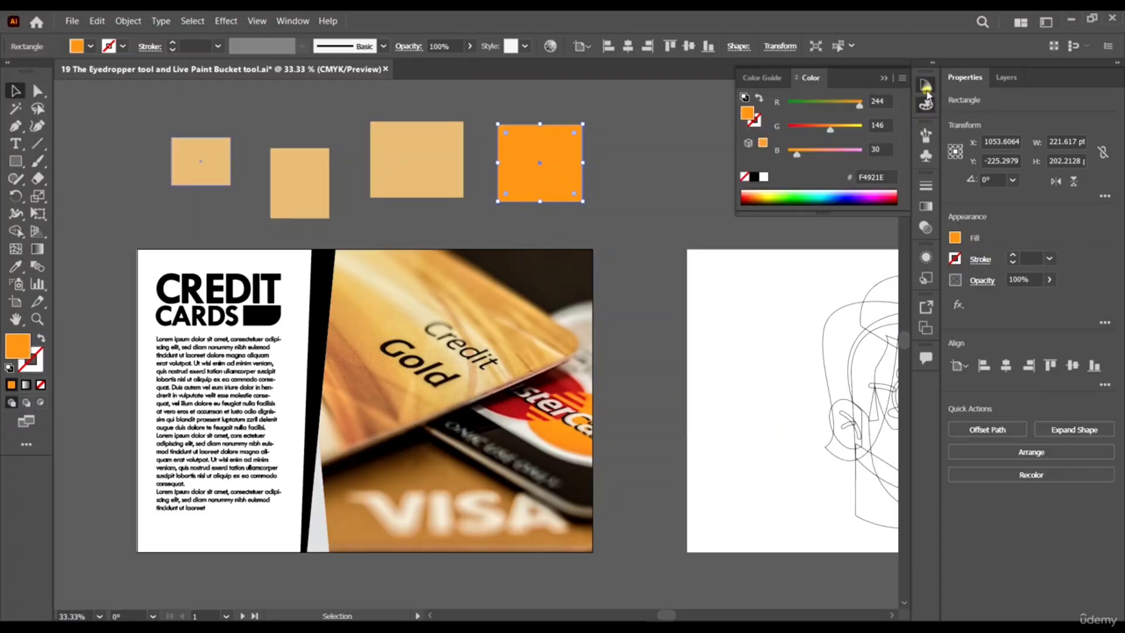
click(927, 87)
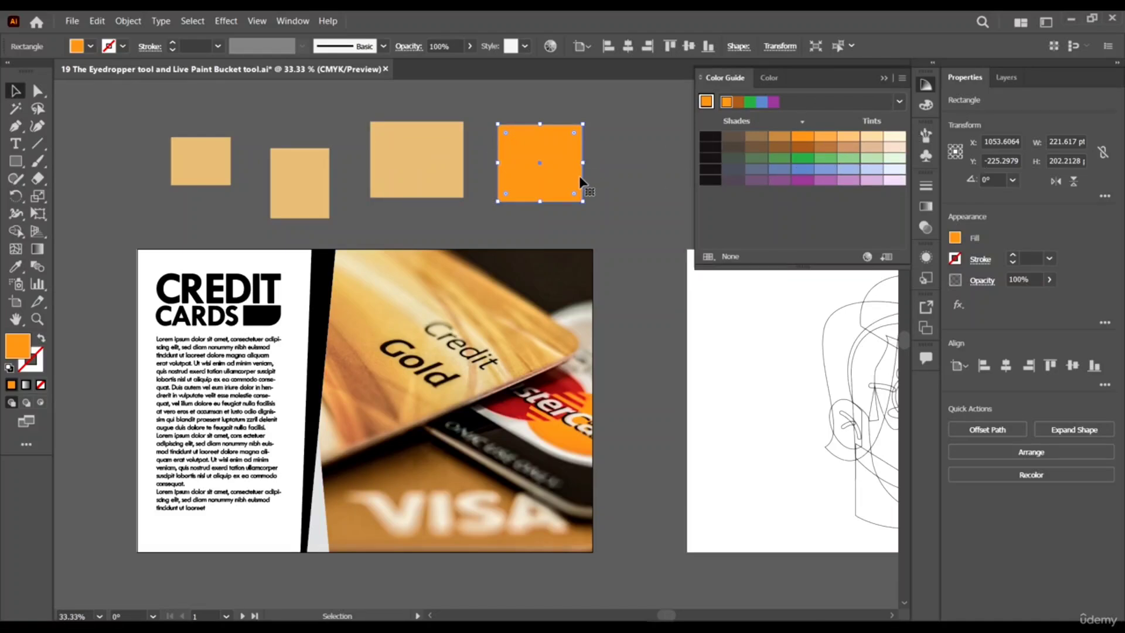
Fill the rectangle beside the orange one with a pale gold sampled by Eyedropper from the gold card
scroll(581, 182, down, 2)
scroll(614, 182, up, 2)
scroll(540, 218, right, 1)
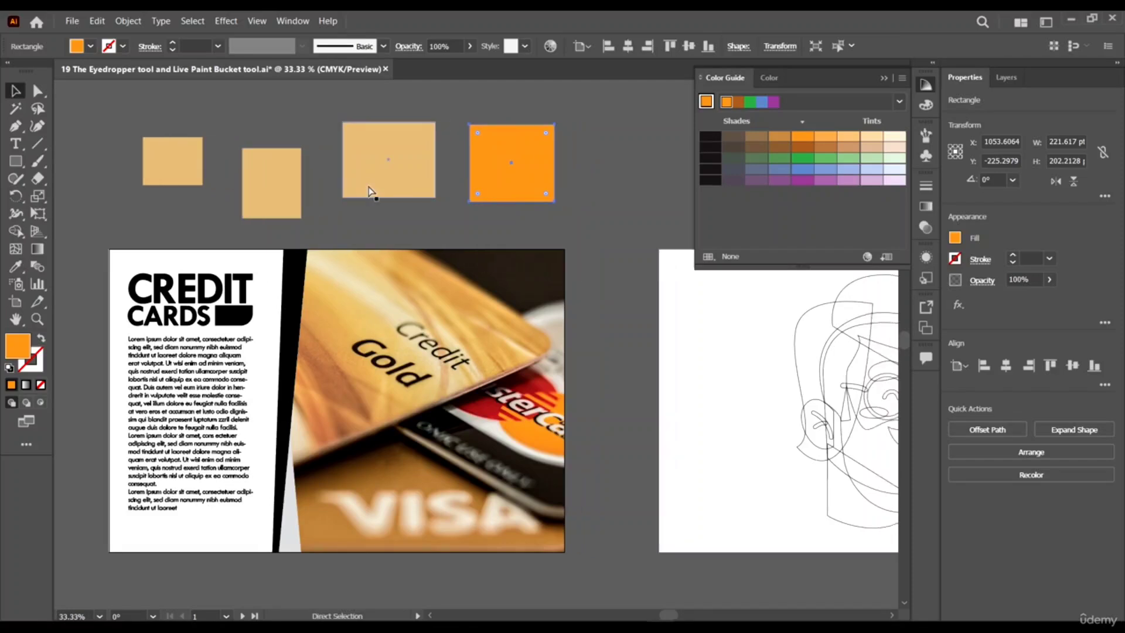
click(596, 201)
click(400, 152)
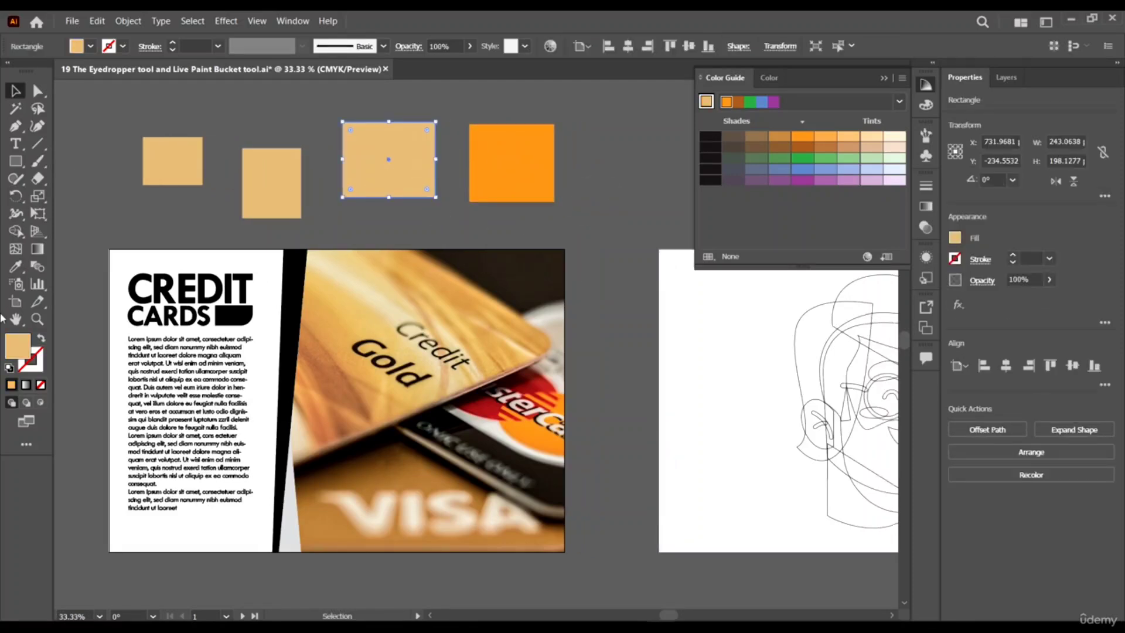
click(18, 271)
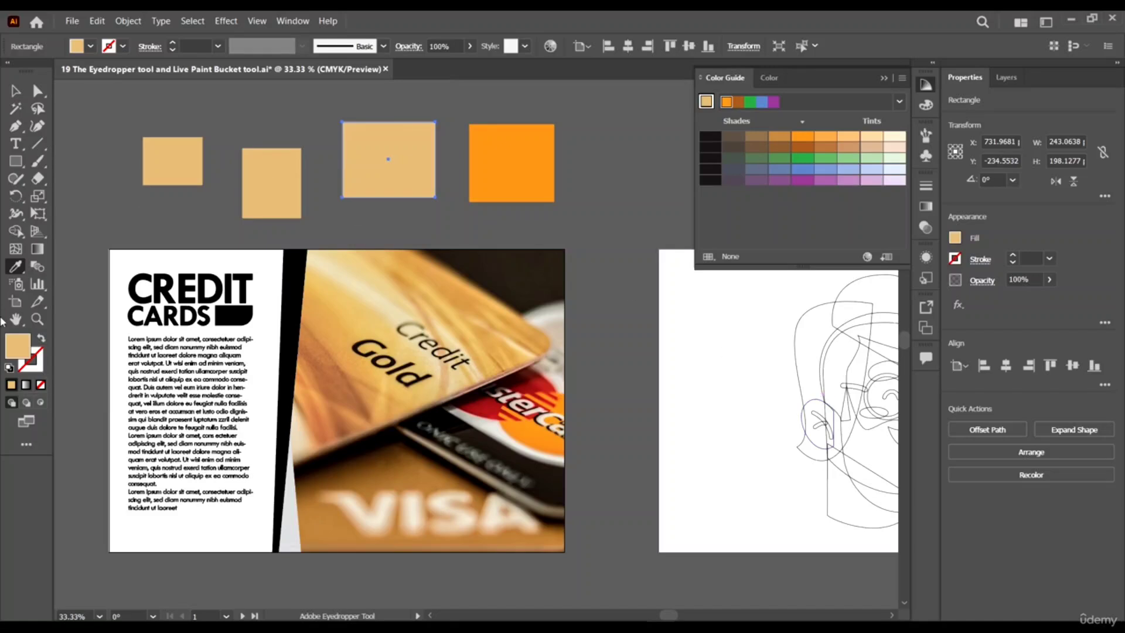
click(449, 286)
key(v)
Fill the tall second rectangle with a near-black sampled by Eyedropper from the dark card in the photo
click(282, 188)
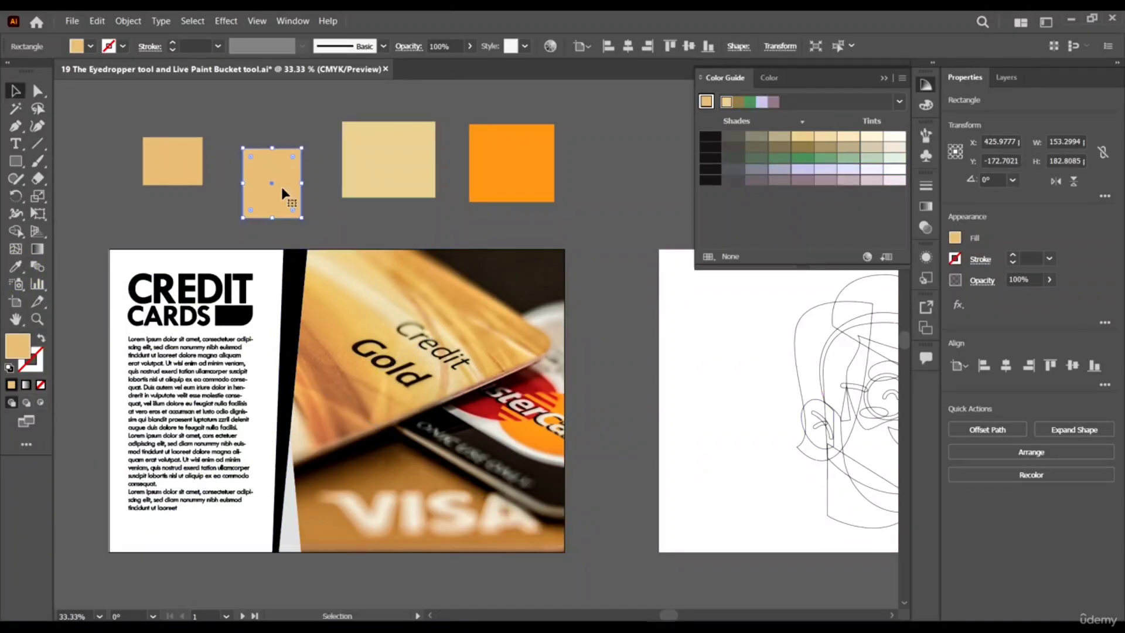
key(i)
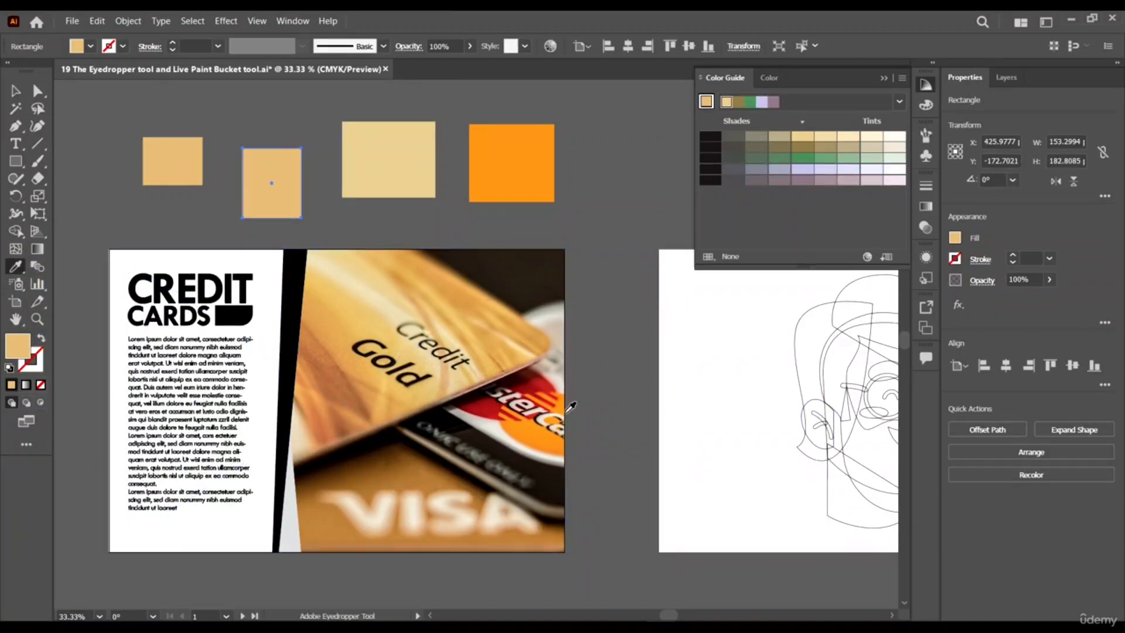
click(542, 486)
key(v)
Fill the small leftmost rectangle with the dark red sampled by Eyedropper from the Mastercard logo
click(171, 155)
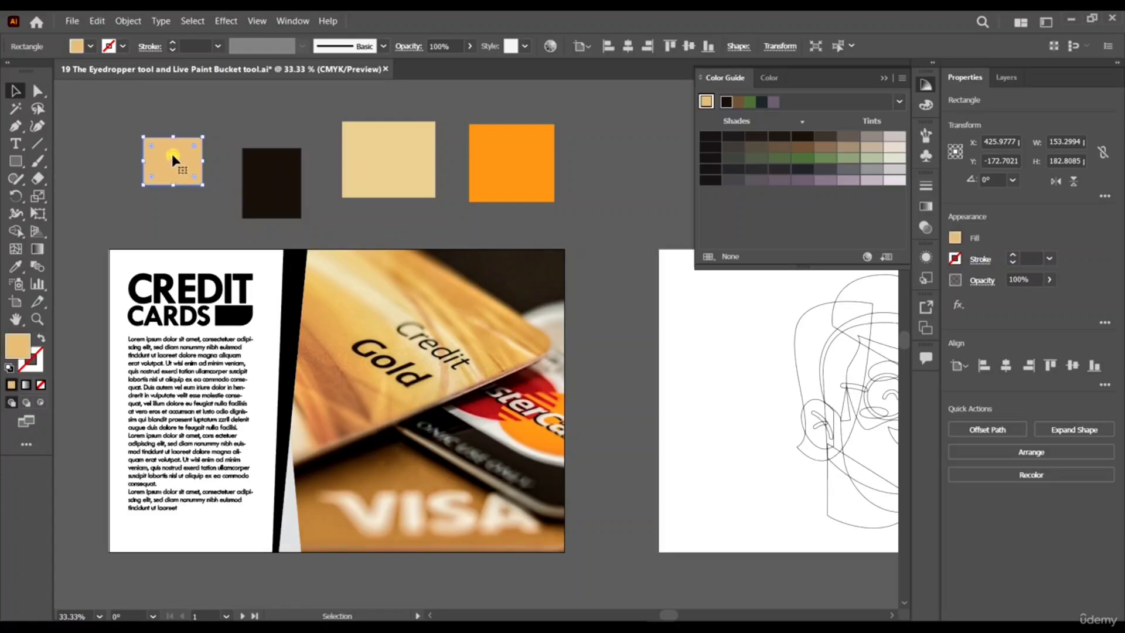
scroll(428, 251, down, 2)
key(i)
scroll(514, 242, up, 1)
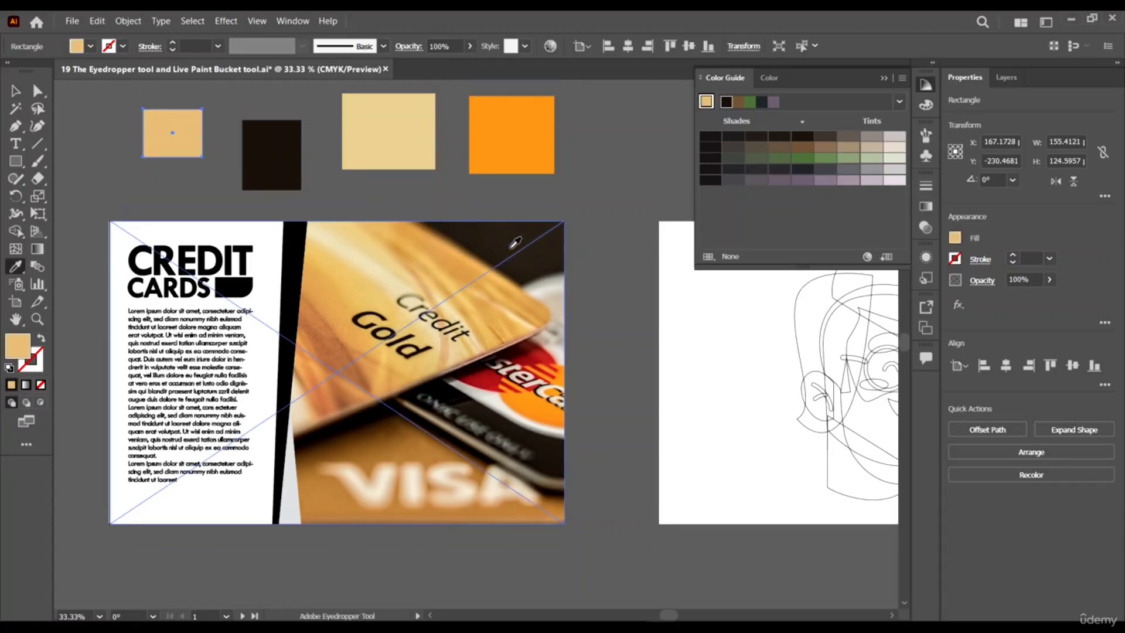
click(535, 349)
key(v)
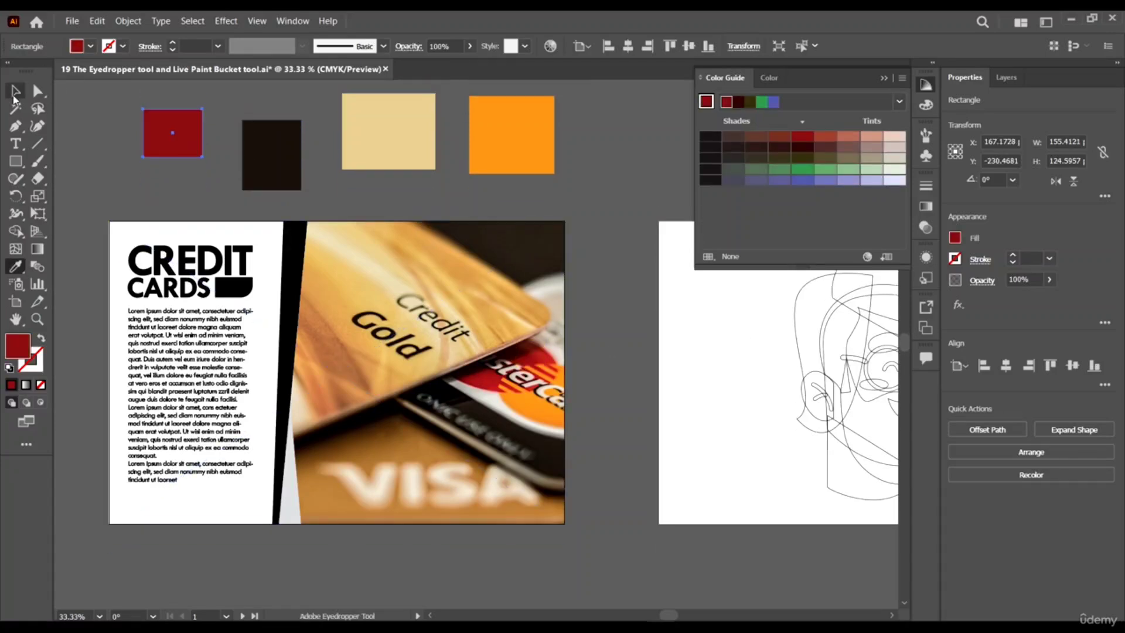
Delete all four coloured rectangles above the credit card artboard
click(487, 141)
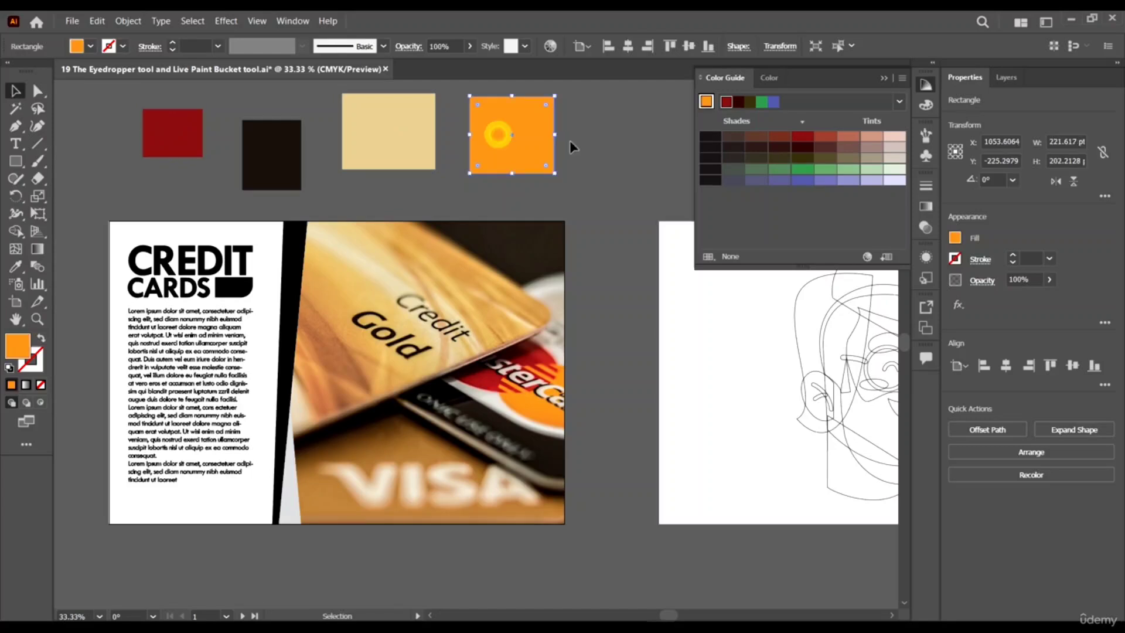
drag(598, 142, 185, 127)
key(Delete)
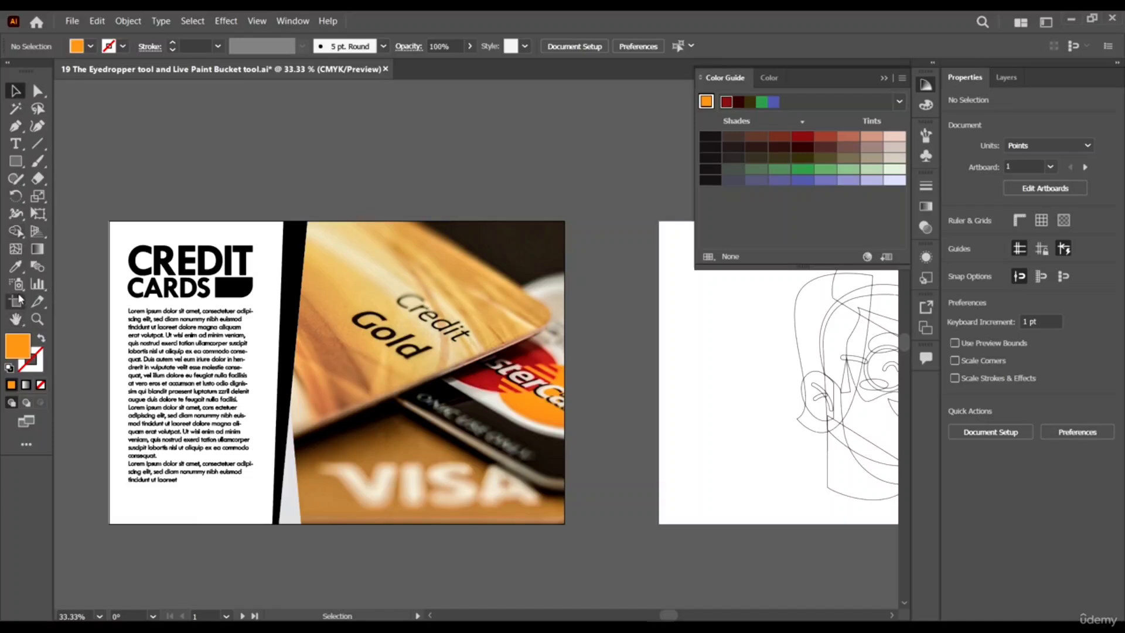
Locate the Live Paint Bucket tool alongside the Shape Builder, then return to the Selection tool
click(17, 234)
click(17, 234)
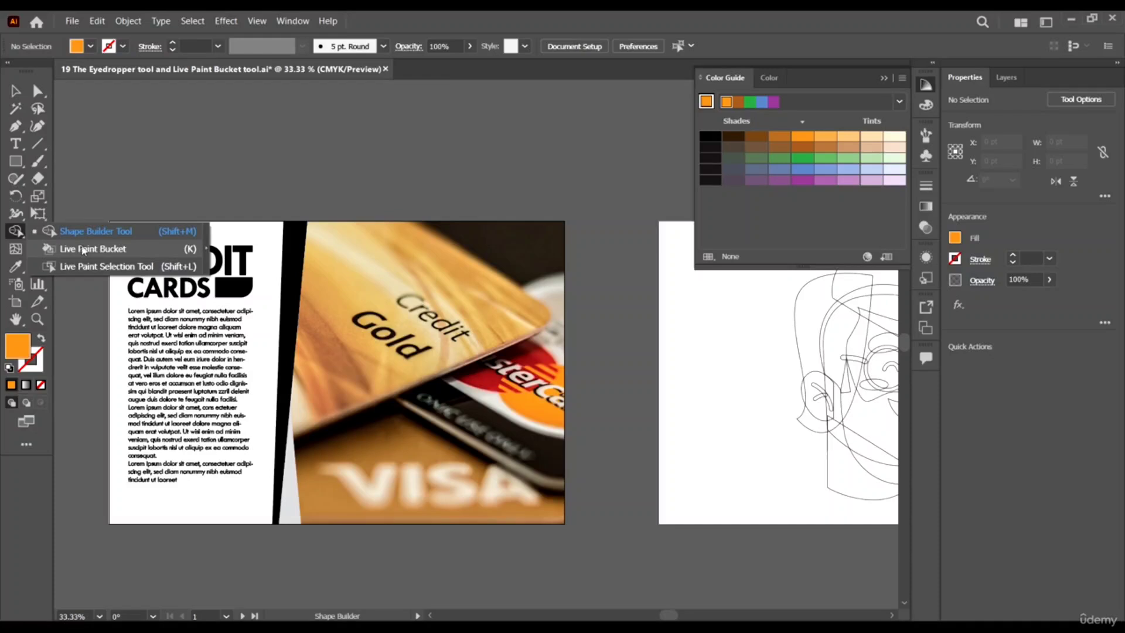
click(68, 251)
click(16, 92)
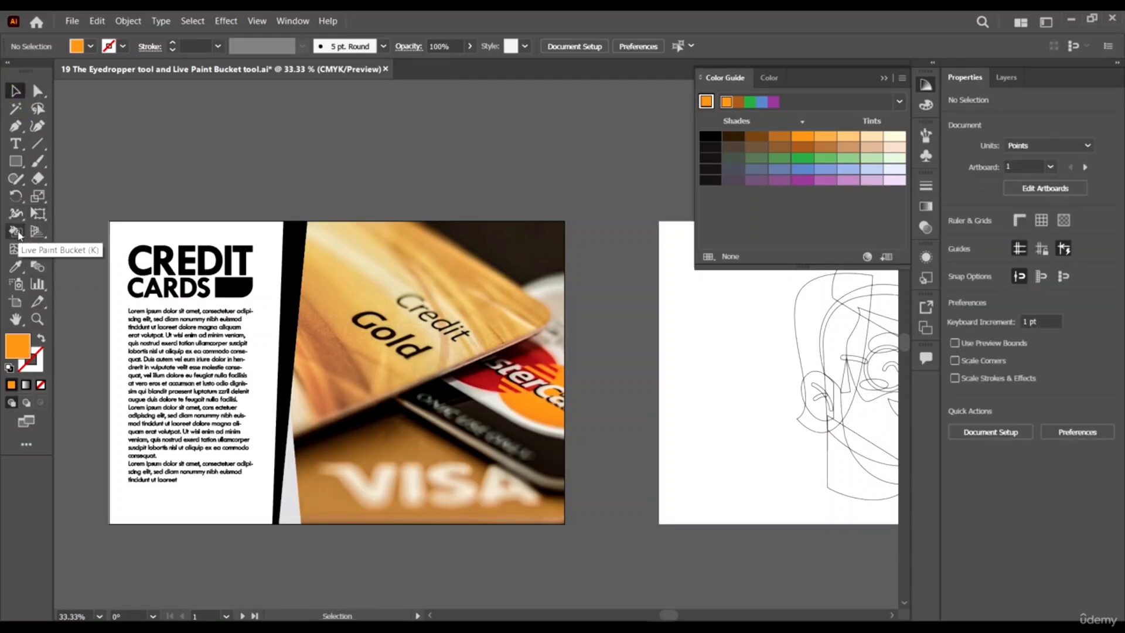
Collapse the Color Guide panel so the whole credit card artboard is unobstructed at 50% zoom
scroll(174, 208, left, 2)
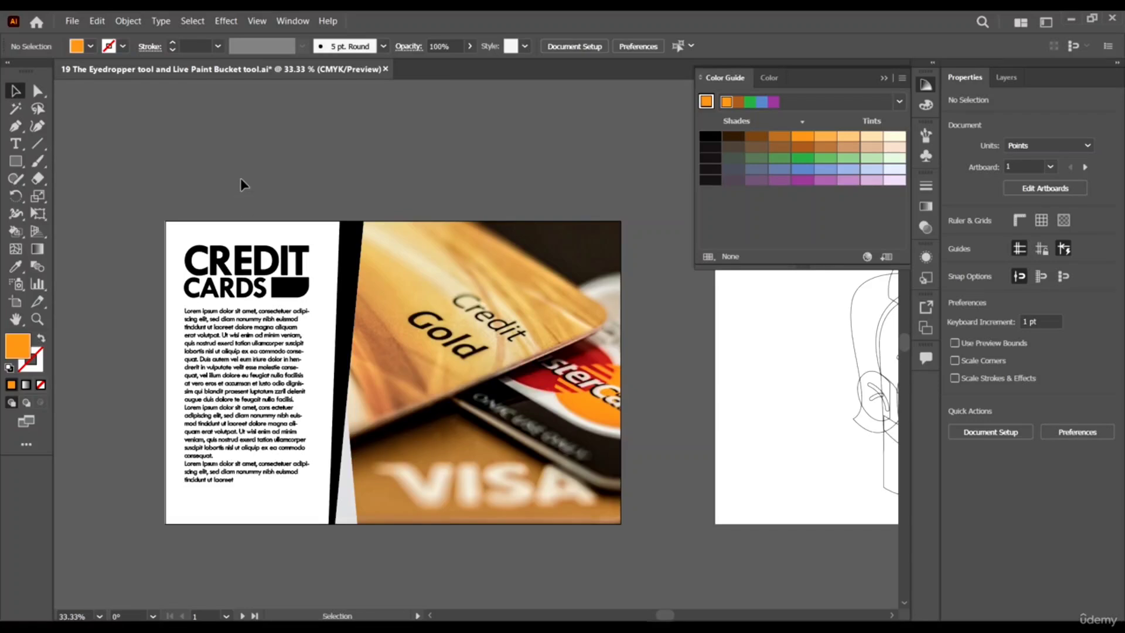
scroll(421, 144, down, 2)
scroll(418, 234, left, 2)
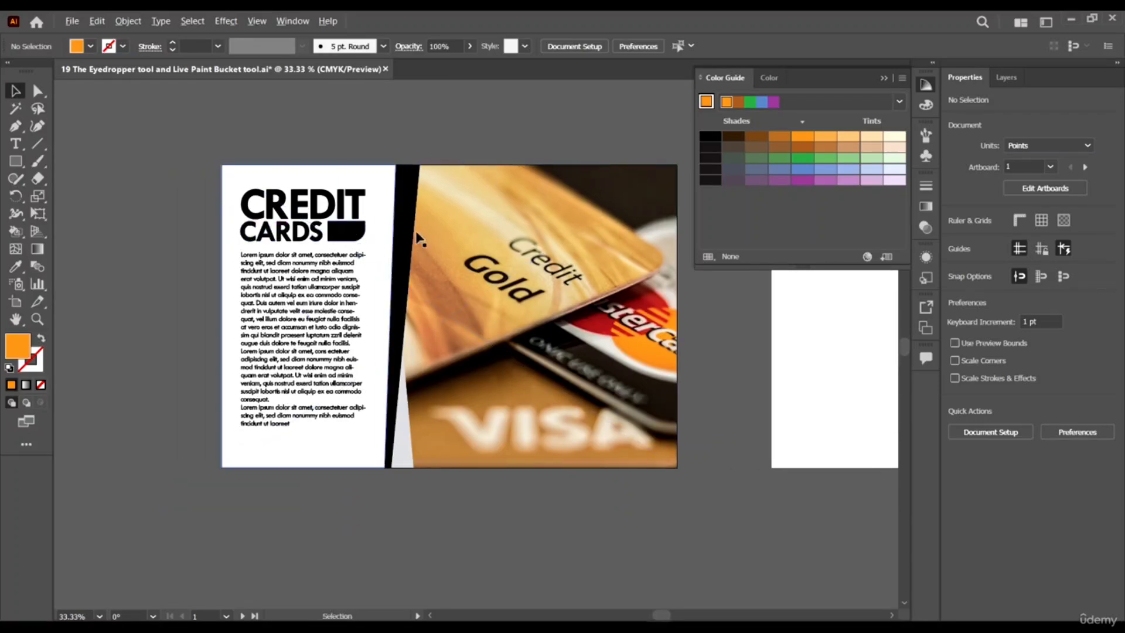
scroll(513, 230, up, 1)
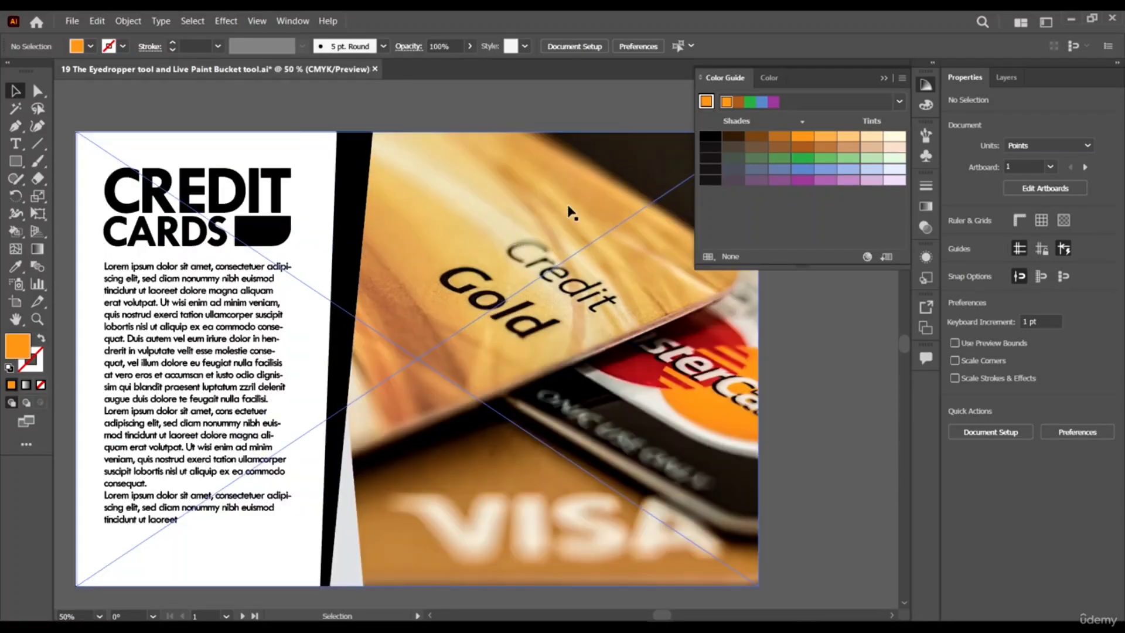
click(884, 78)
scroll(440, 168, left, 1)
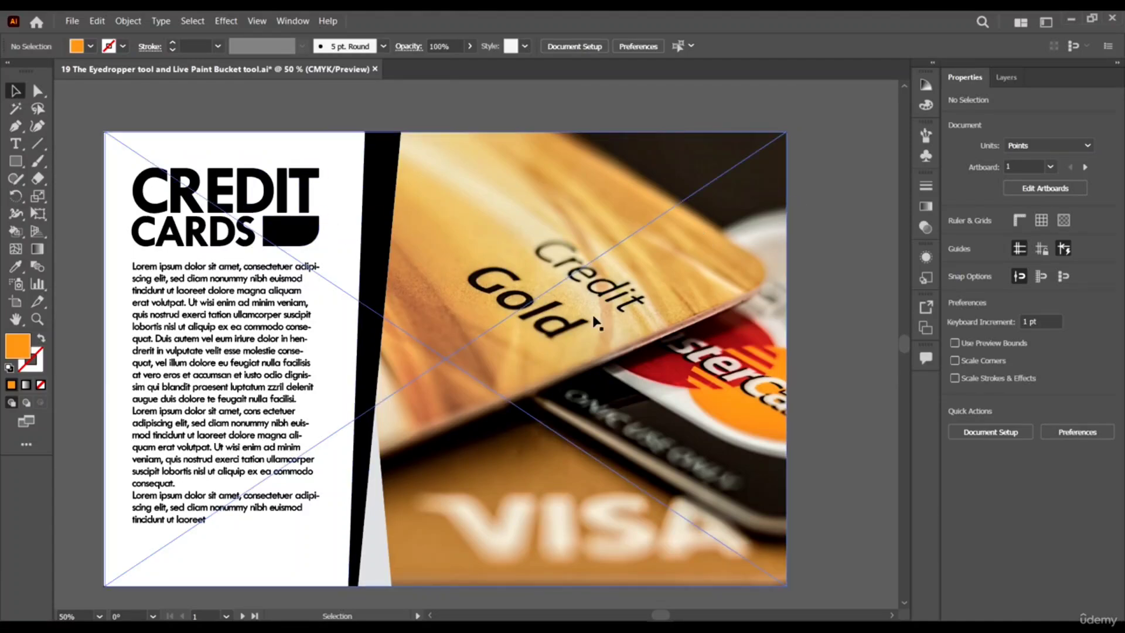
click(258, 299)
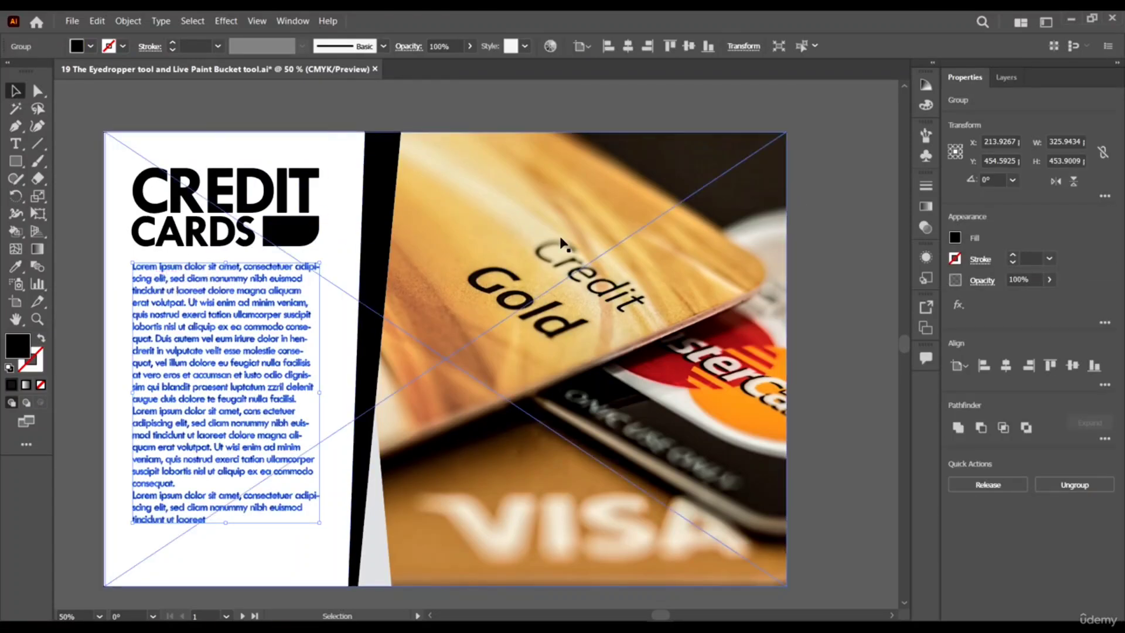
click(677, 249)
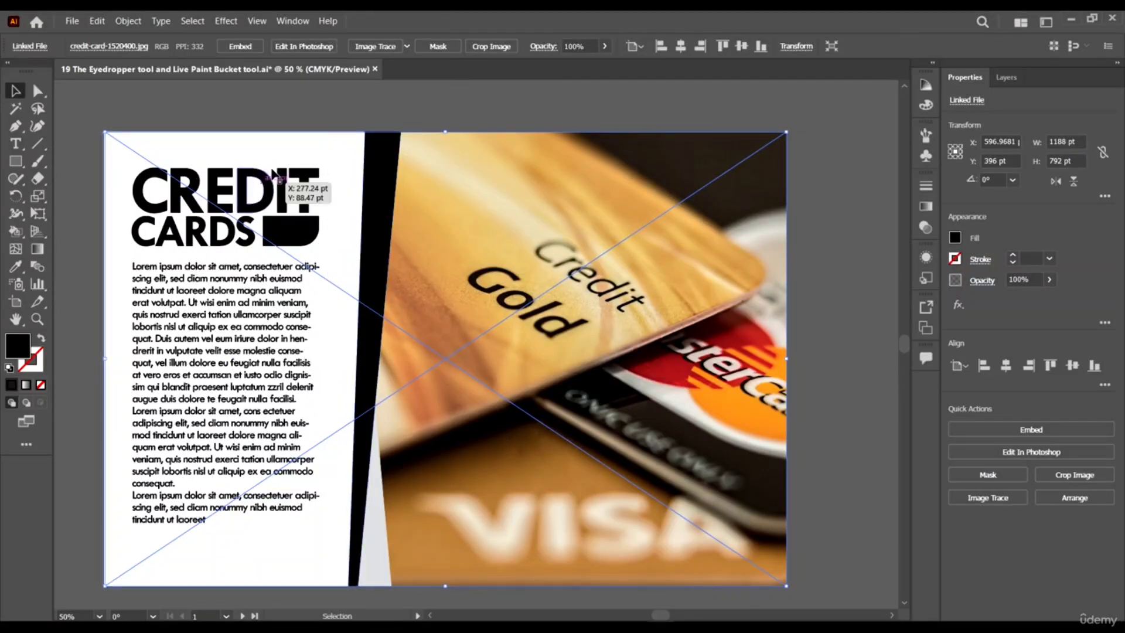
click(430, 96)
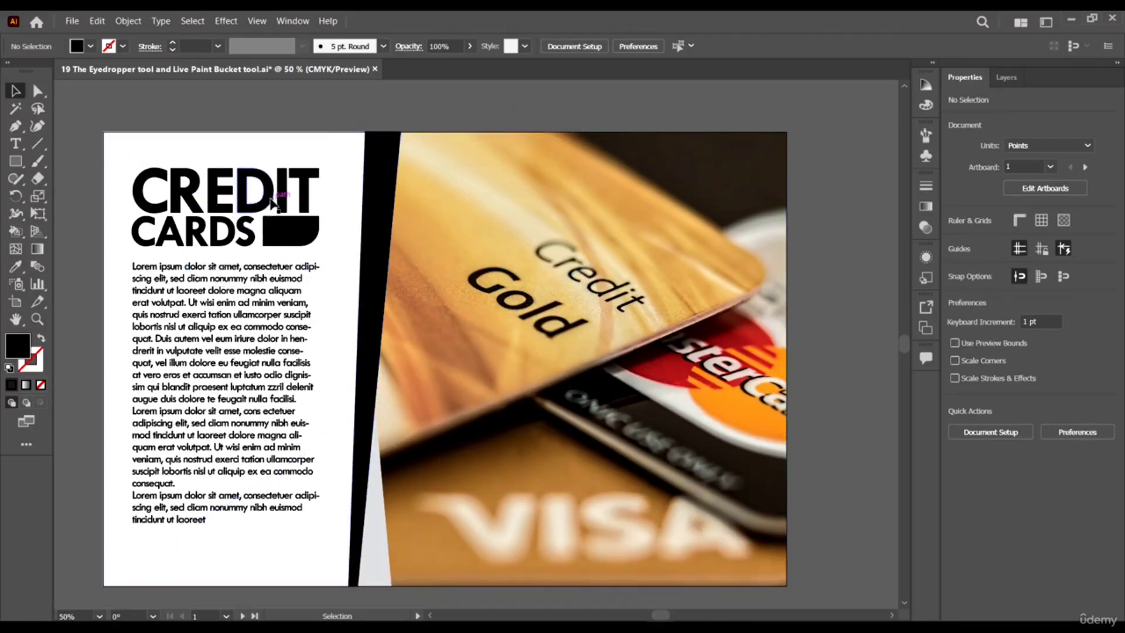
Fill the CREDIT heading with a bright red sampled by Eyedropper from the Mastercard logo in the photo
click(267, 198)
click(16, 266)
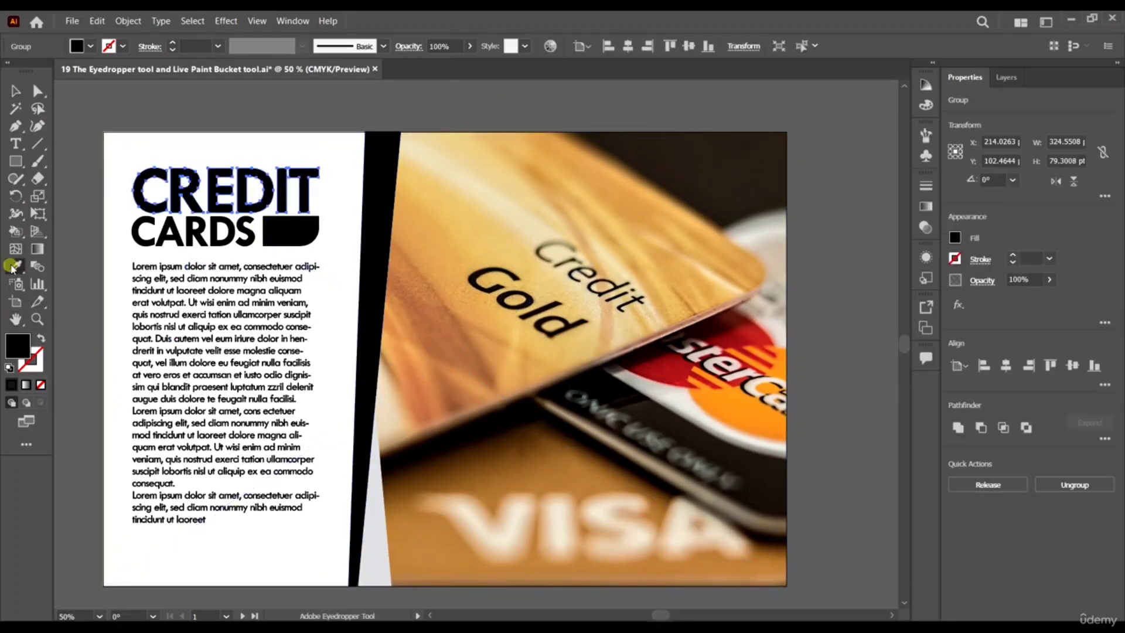
click(750, 339)
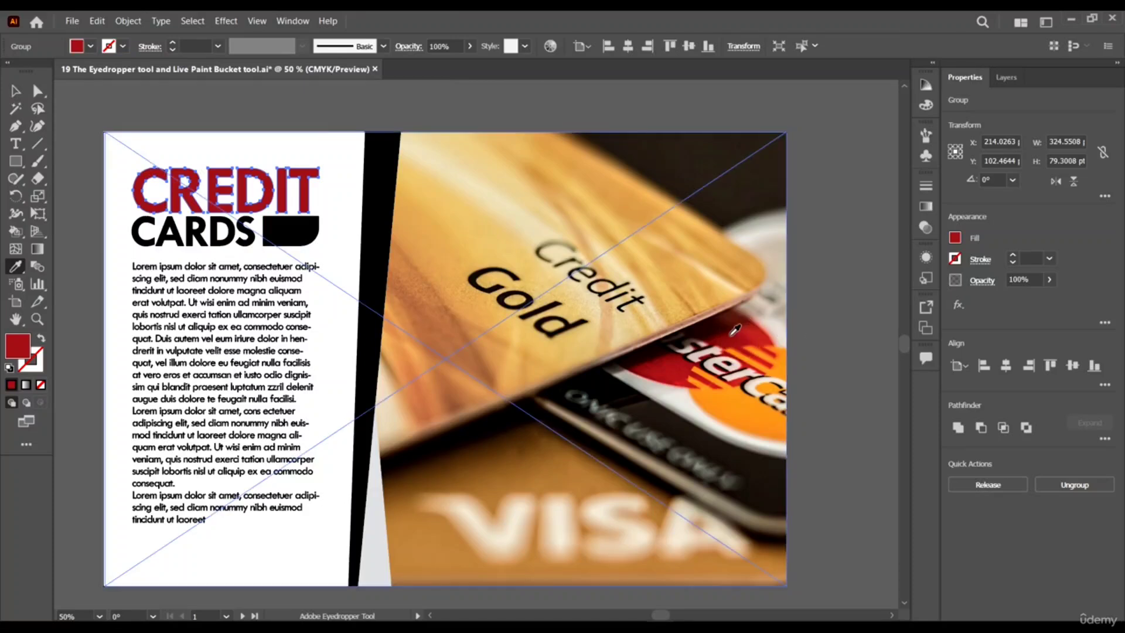
click(738, 329)
click(753, 339)
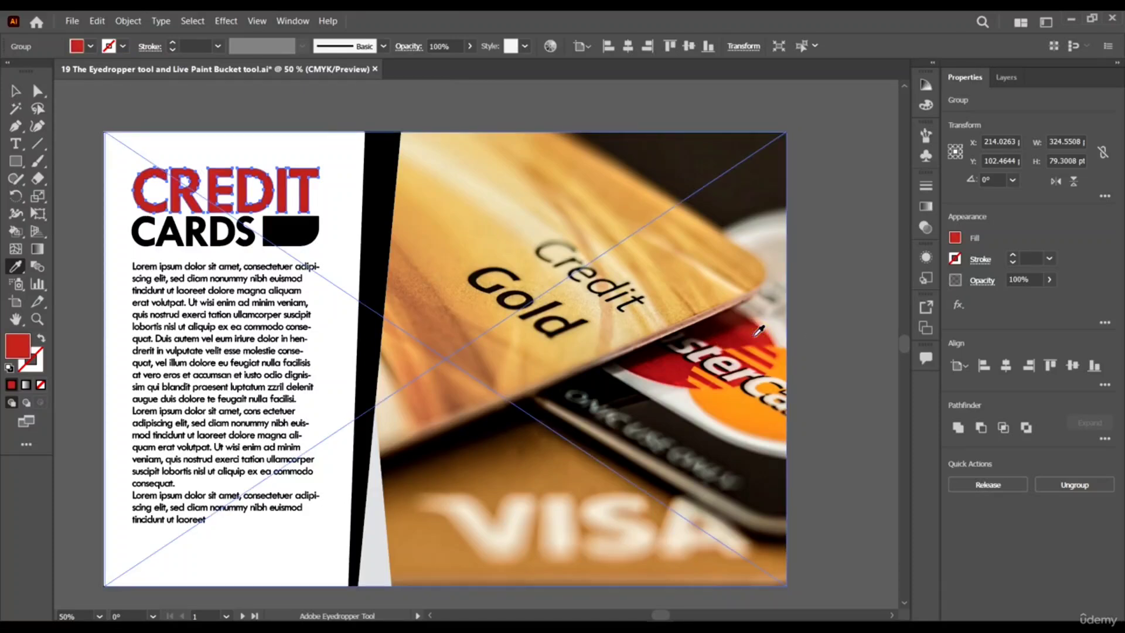
click(15, 90)
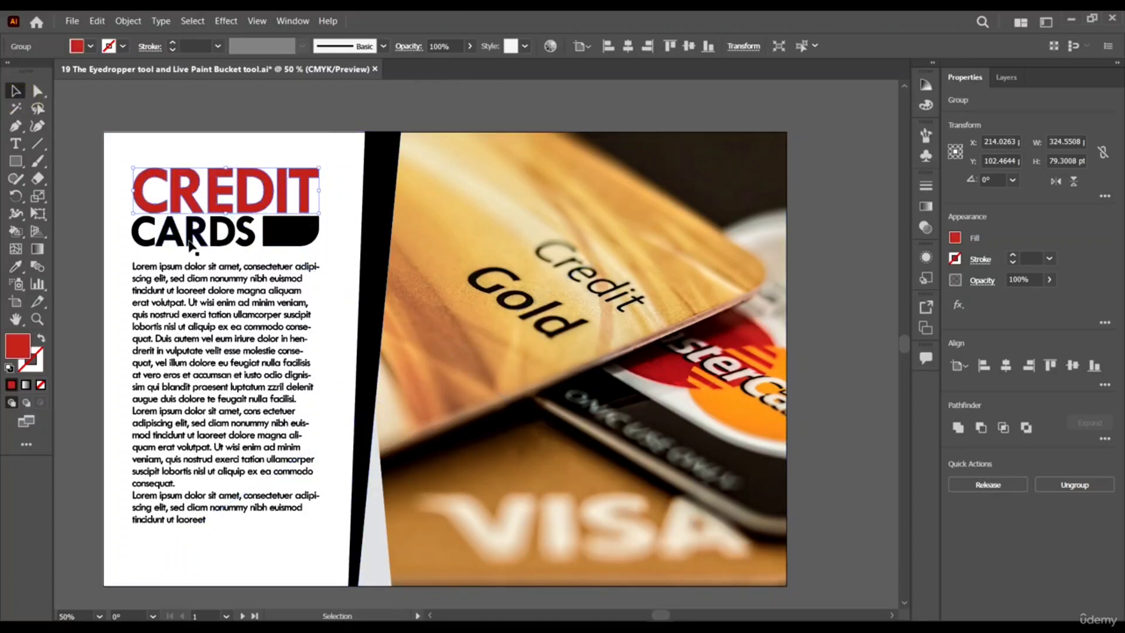
click(347, 147)
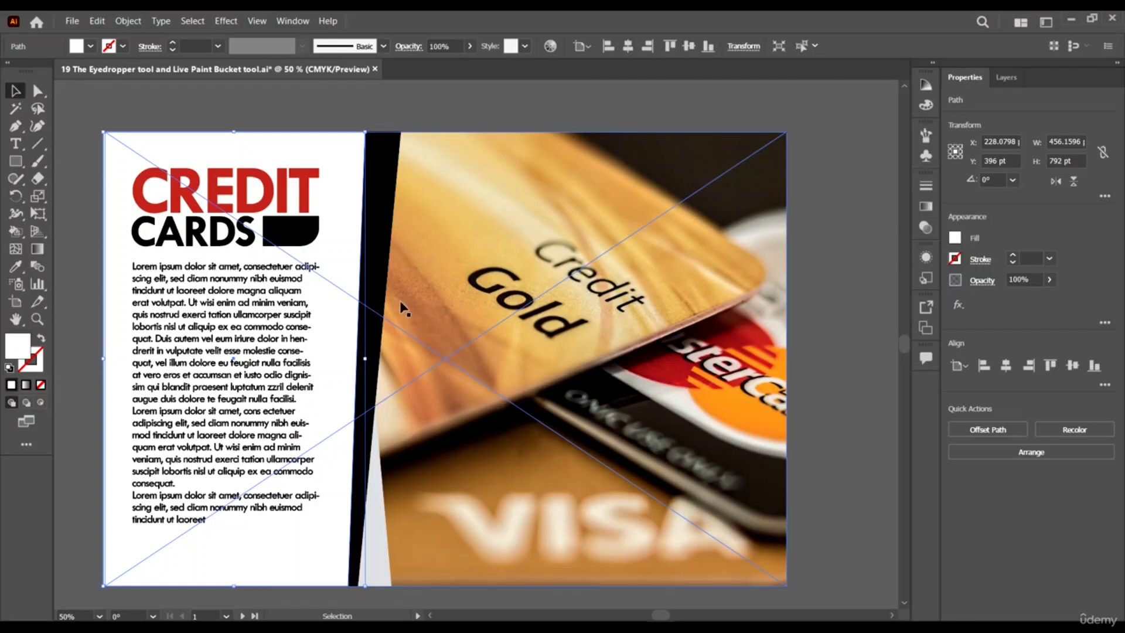
scroll(319, 234, down, 1)
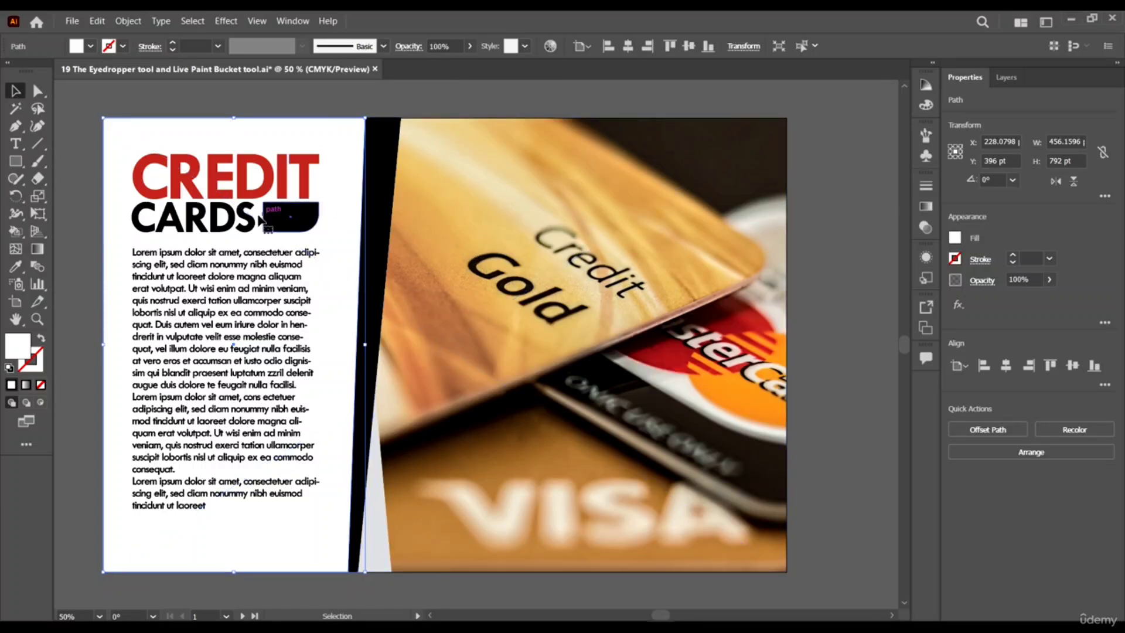
click(225, 230)
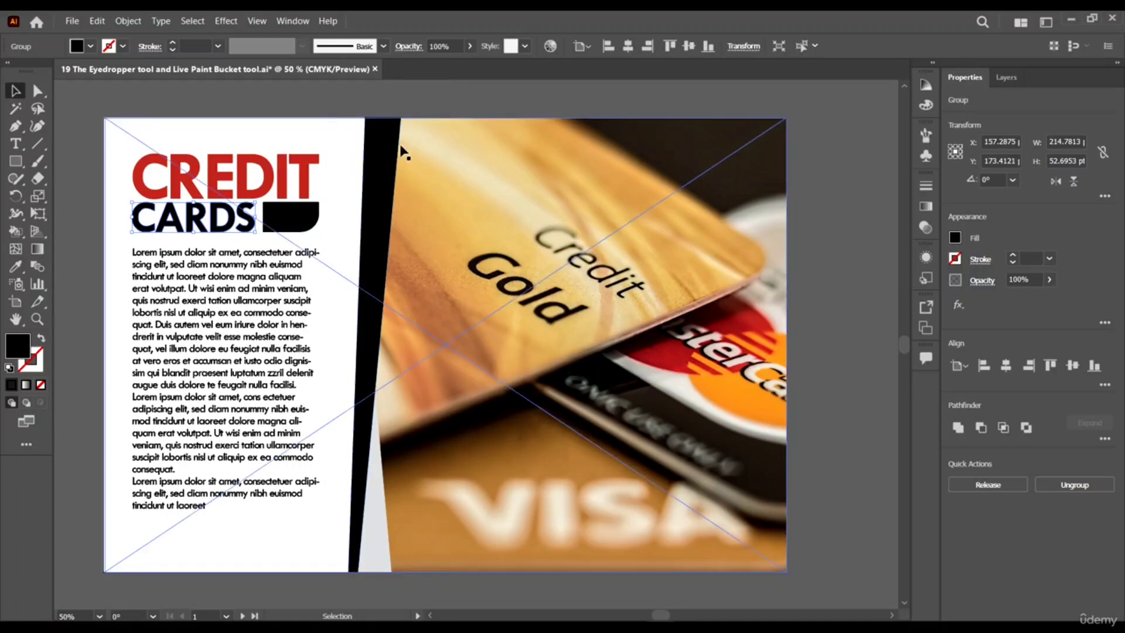
scroll(347, 157, down, 2)
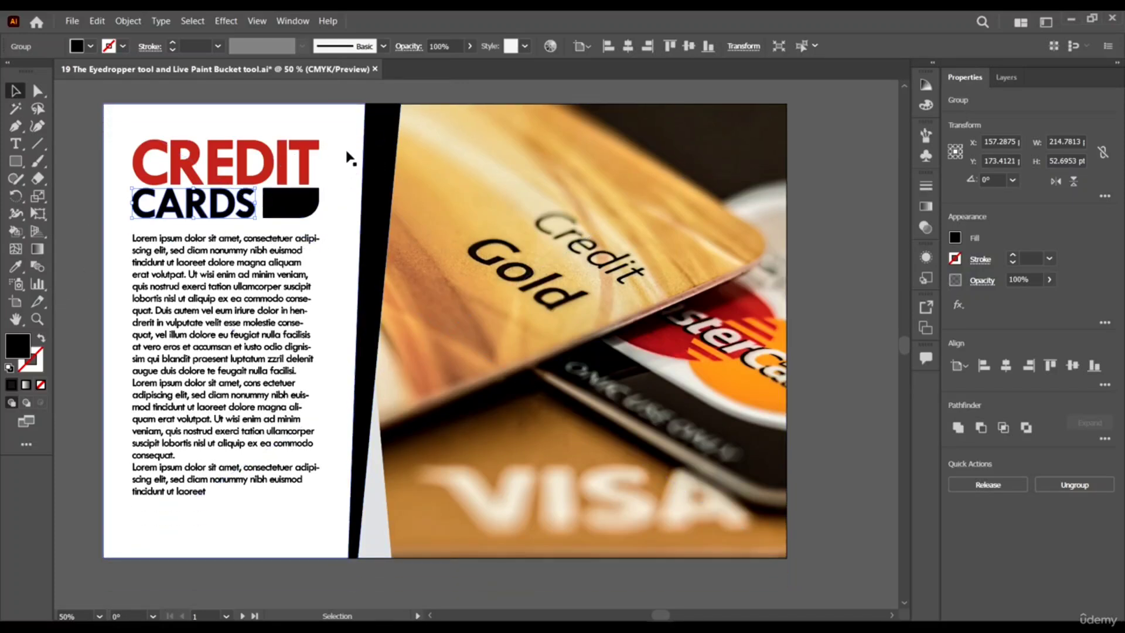
Fill the white background panel behind the text with an off-white sampled by Eyedropper from the pale areas around the Mastercard logo
click(347, 157)
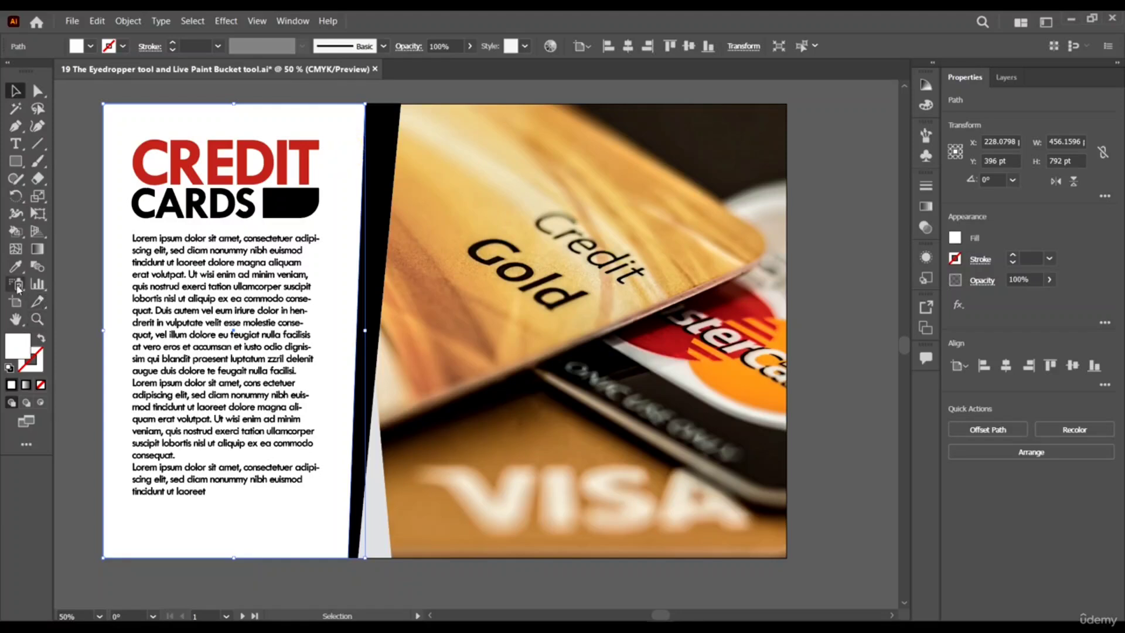
click(14, 267)
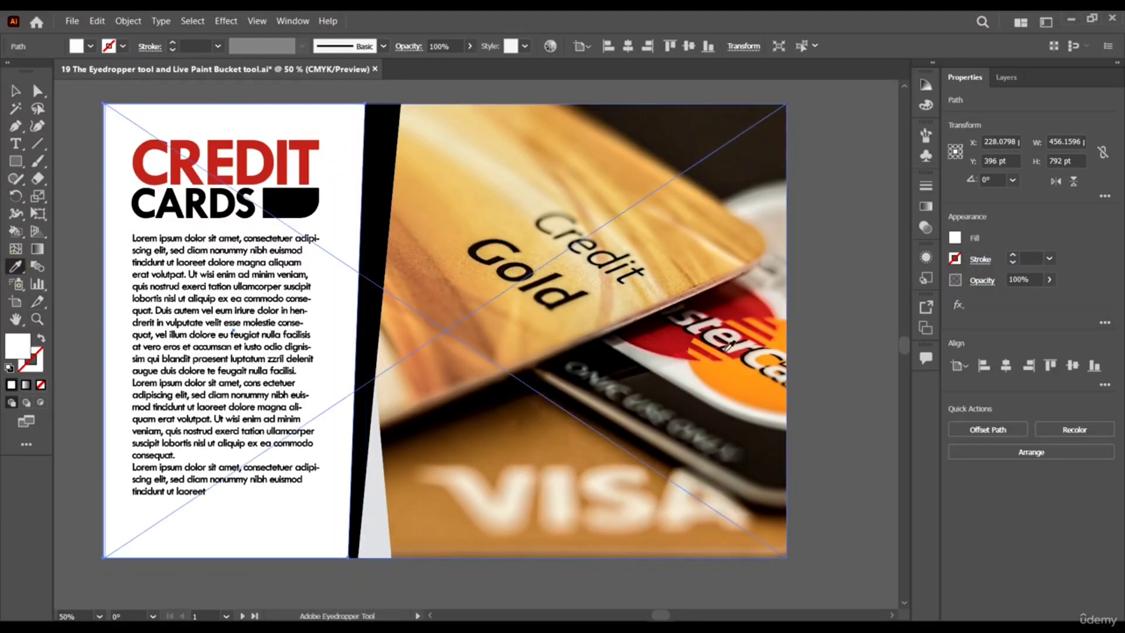
click(683, 366)
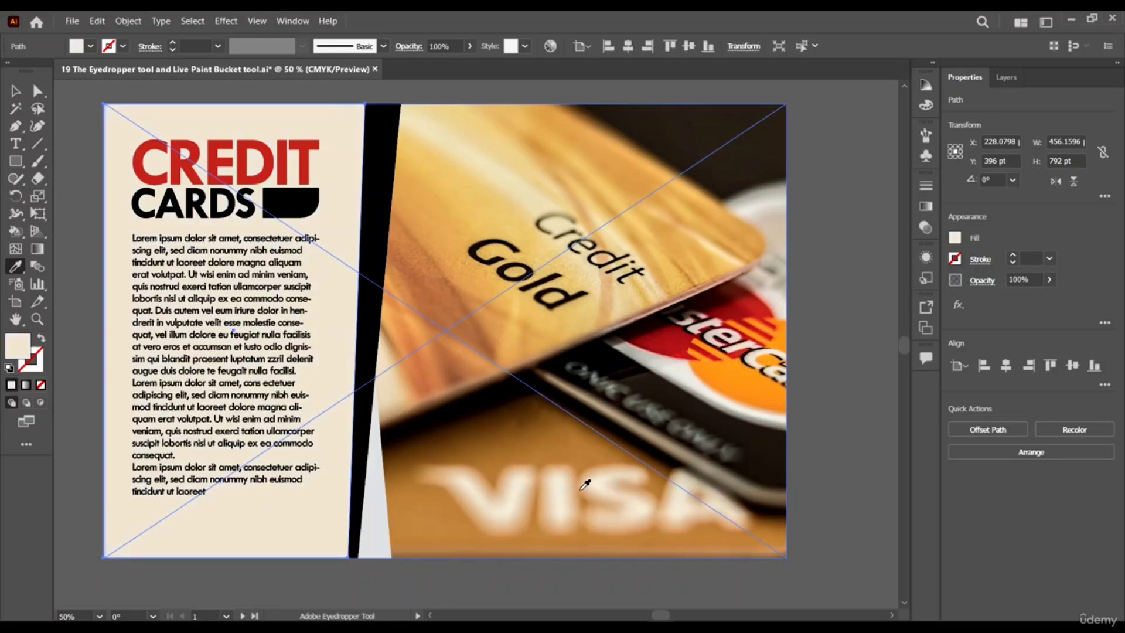
click(641, 351)
click(636, 361)
click(668, 370)
click(690, 360)
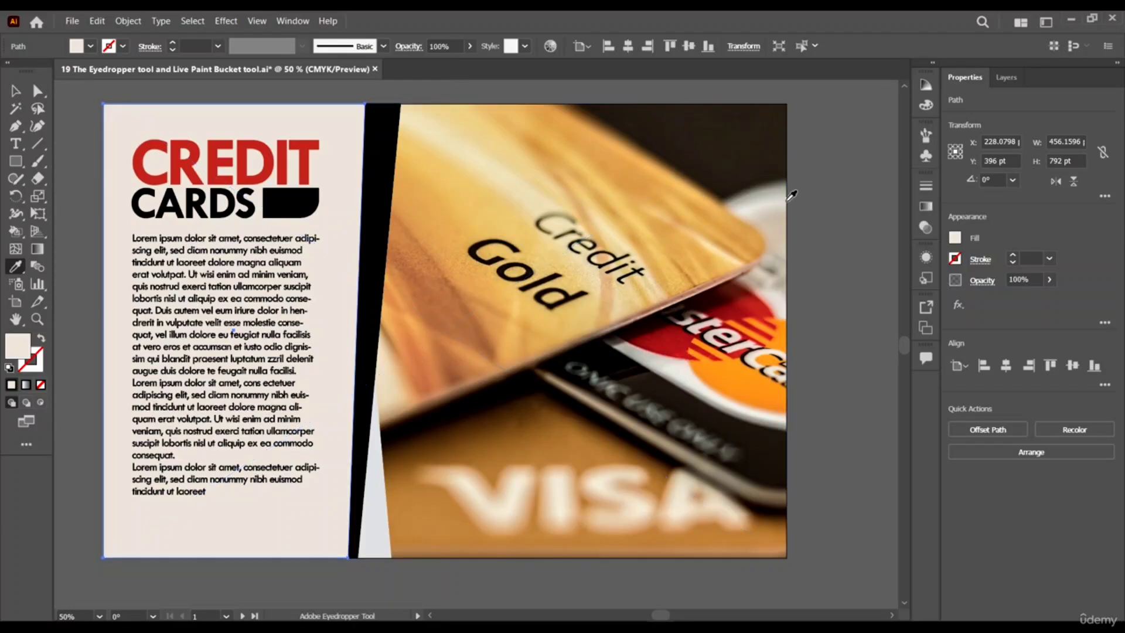
click(749, 199)
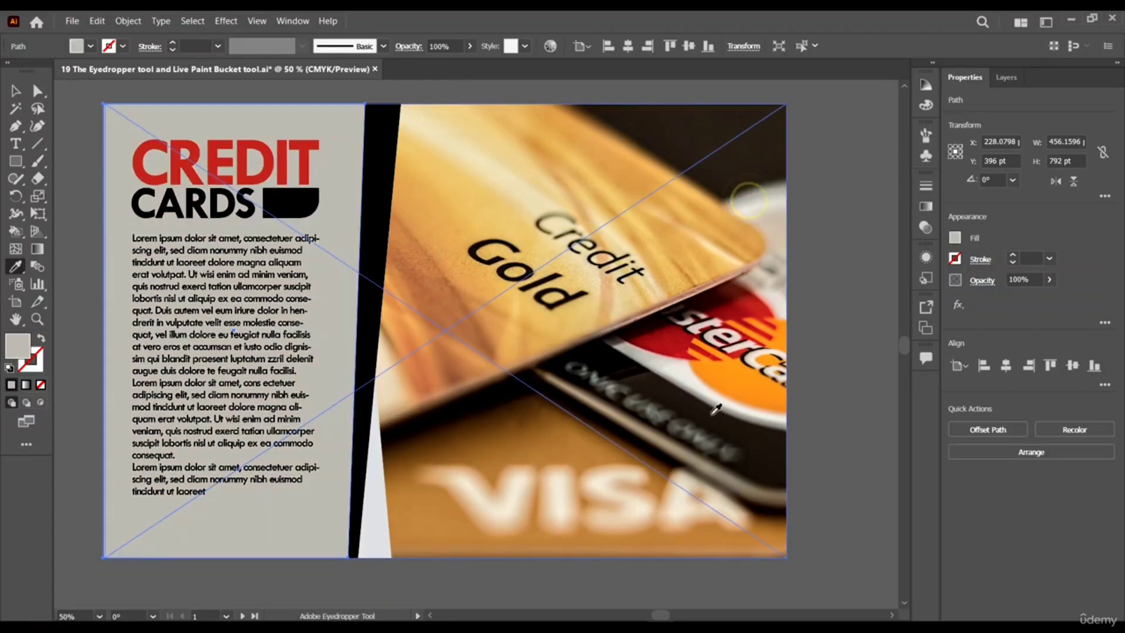
click(753, 360)
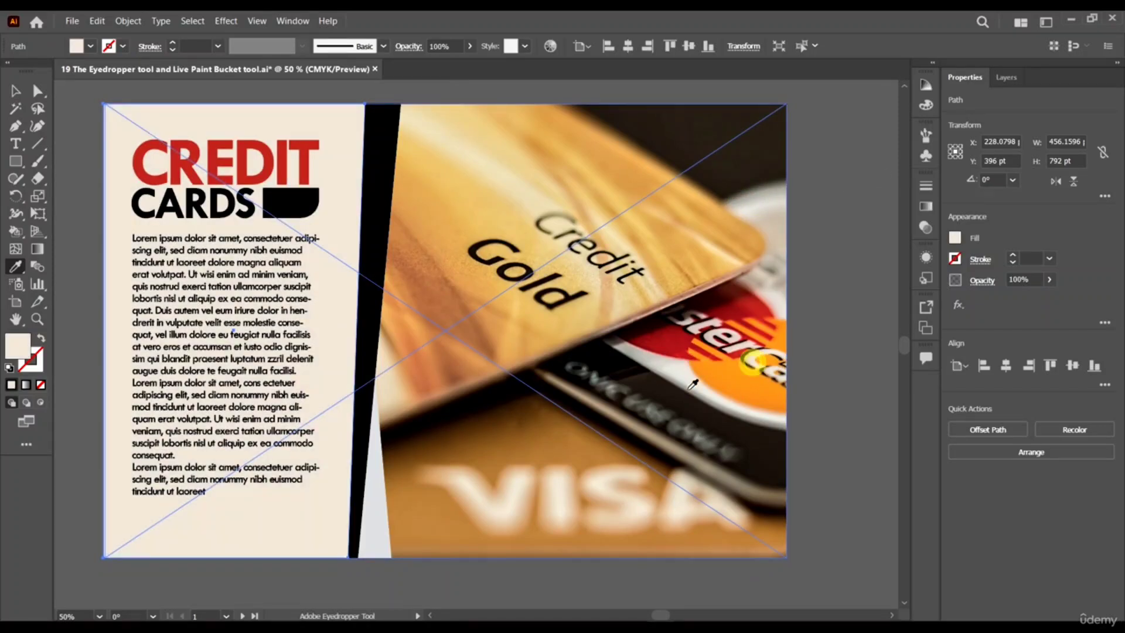
click(723, 404)
click(15, 91)
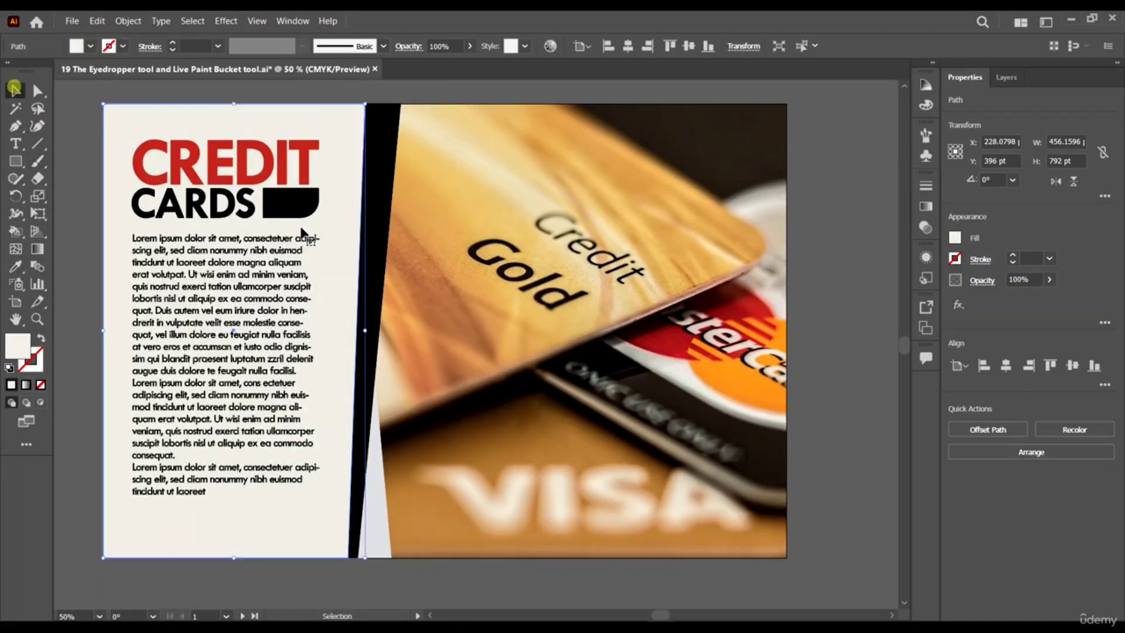
Fill the body text group with a near-black sampled by Eyedropper from the dark card in the photo, then deselect it
click(281, 308)
click(16, 267)
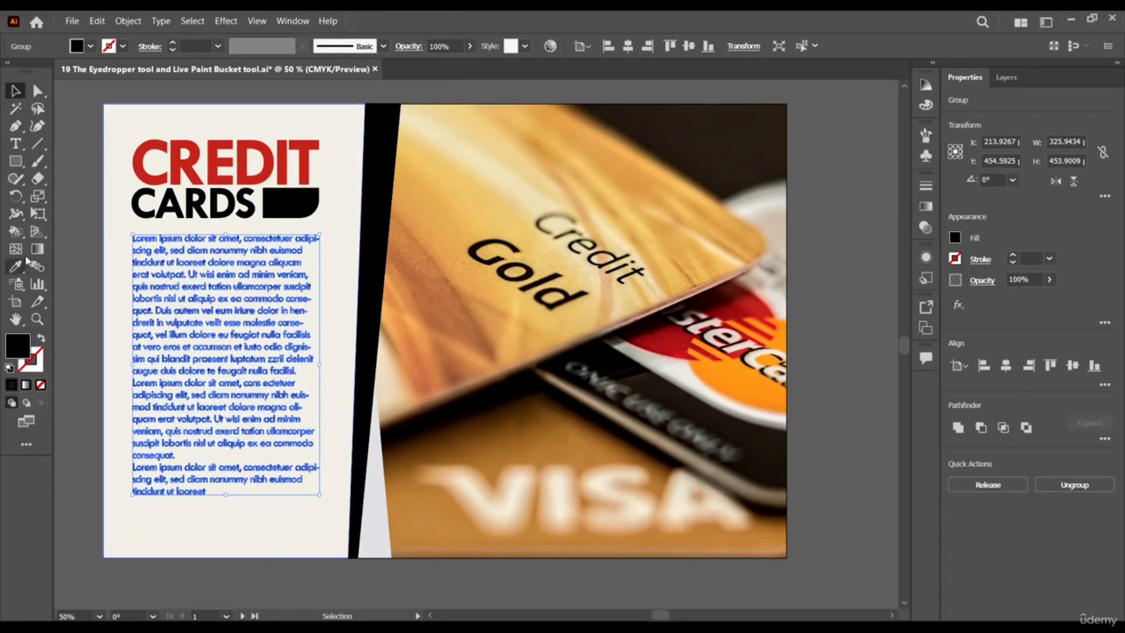
click(724, 403)
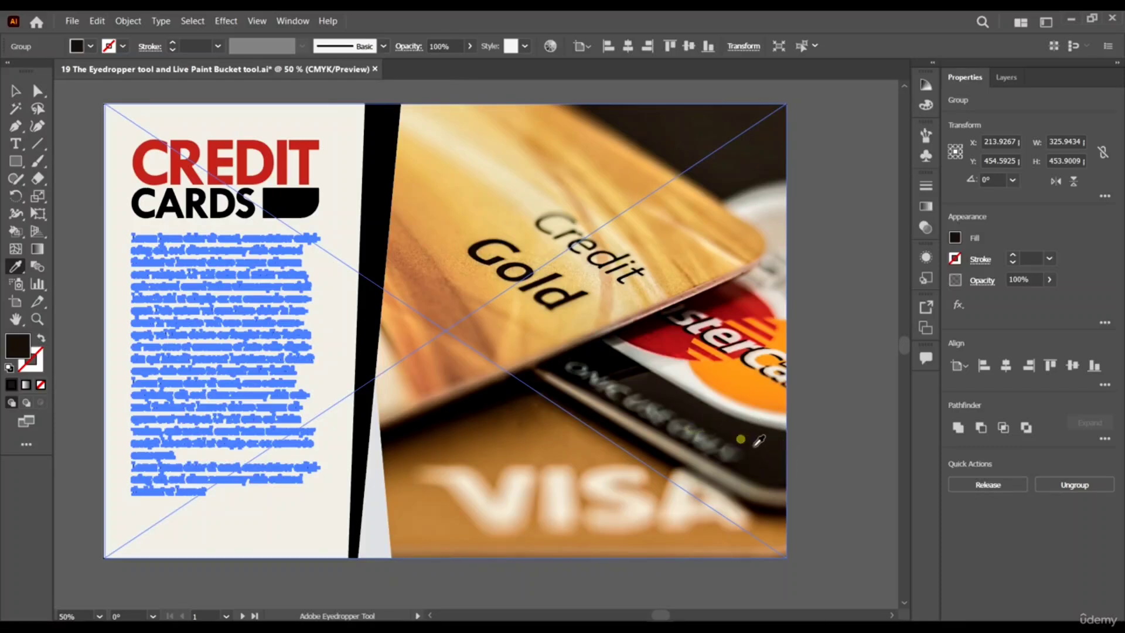
click(13, 90)
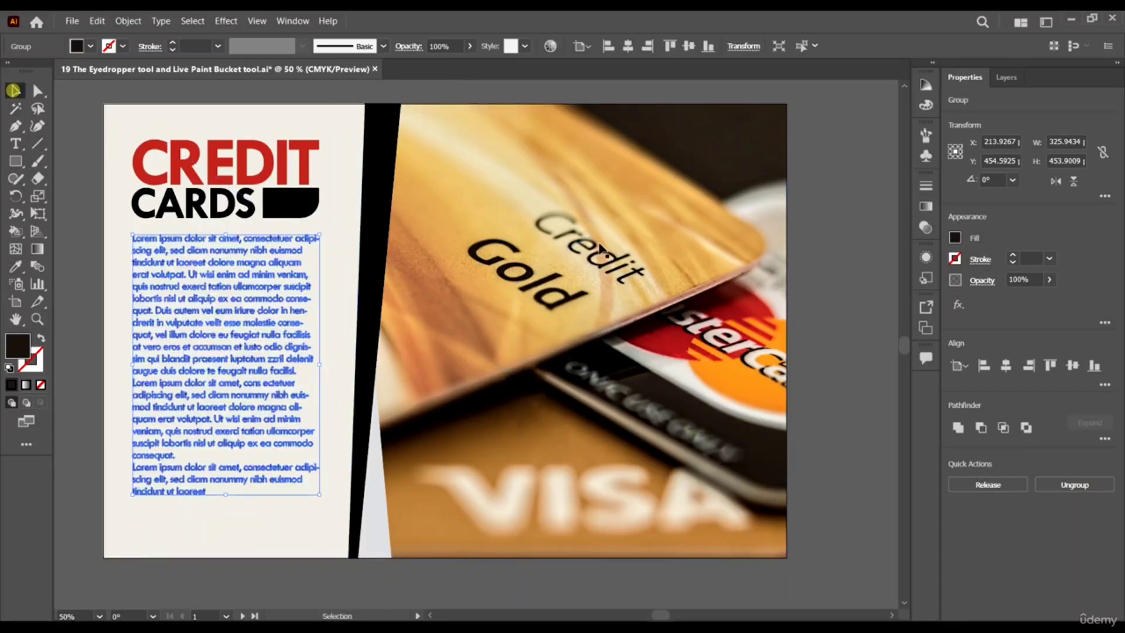
click(834, 250)
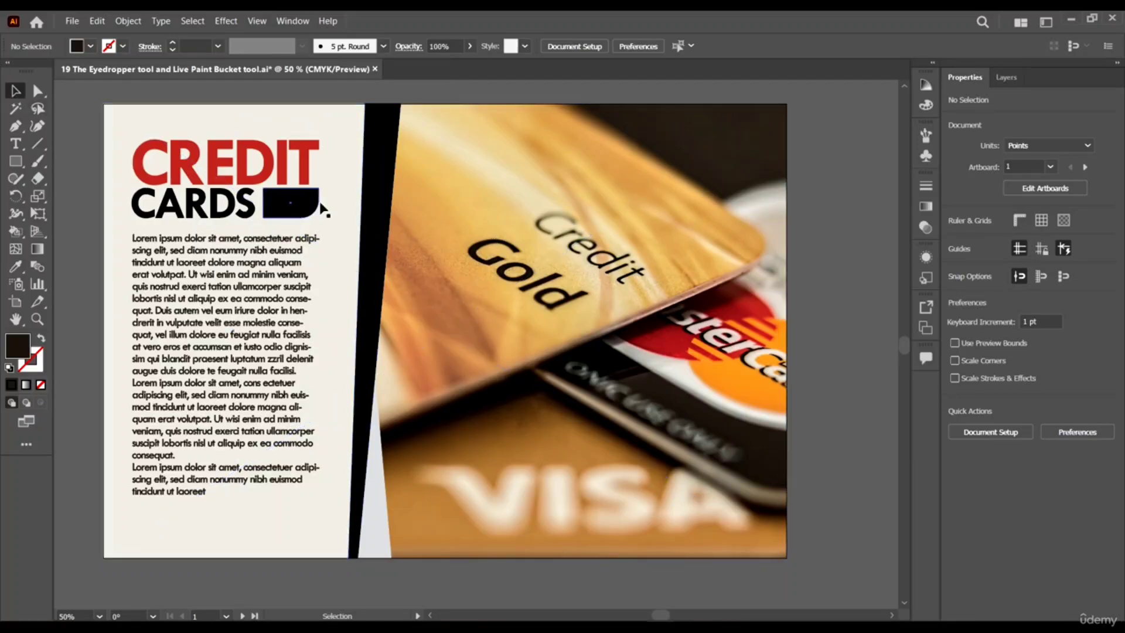
Fill the CARDS heading with the orange sampled by Eyedropper from the Mastercard logo, then deselect it
click(251, 209)
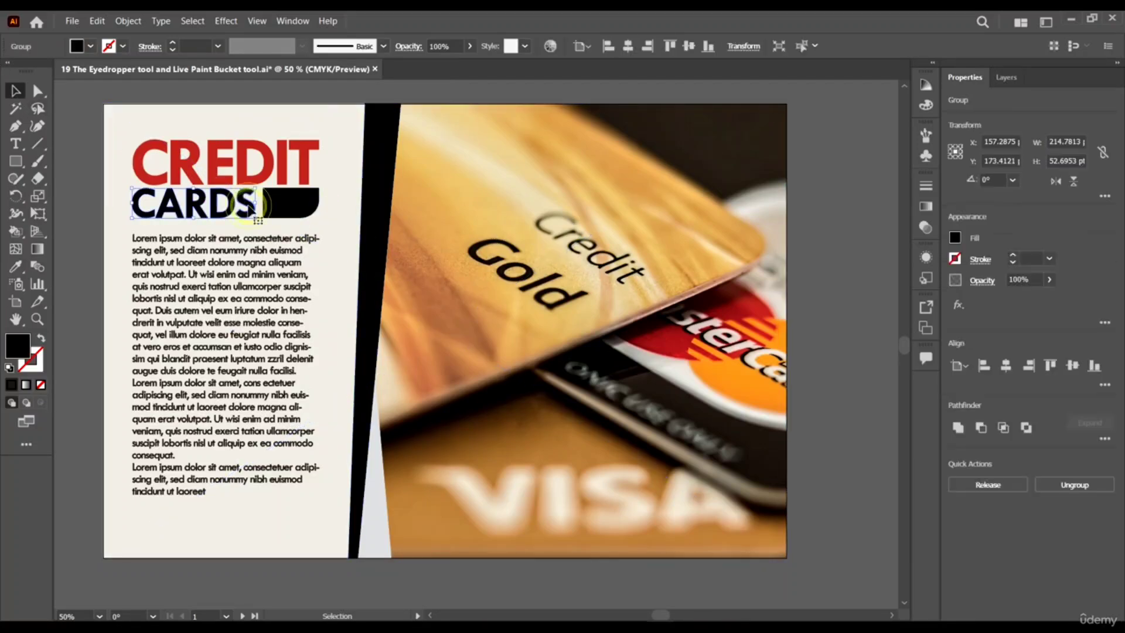
key(i)
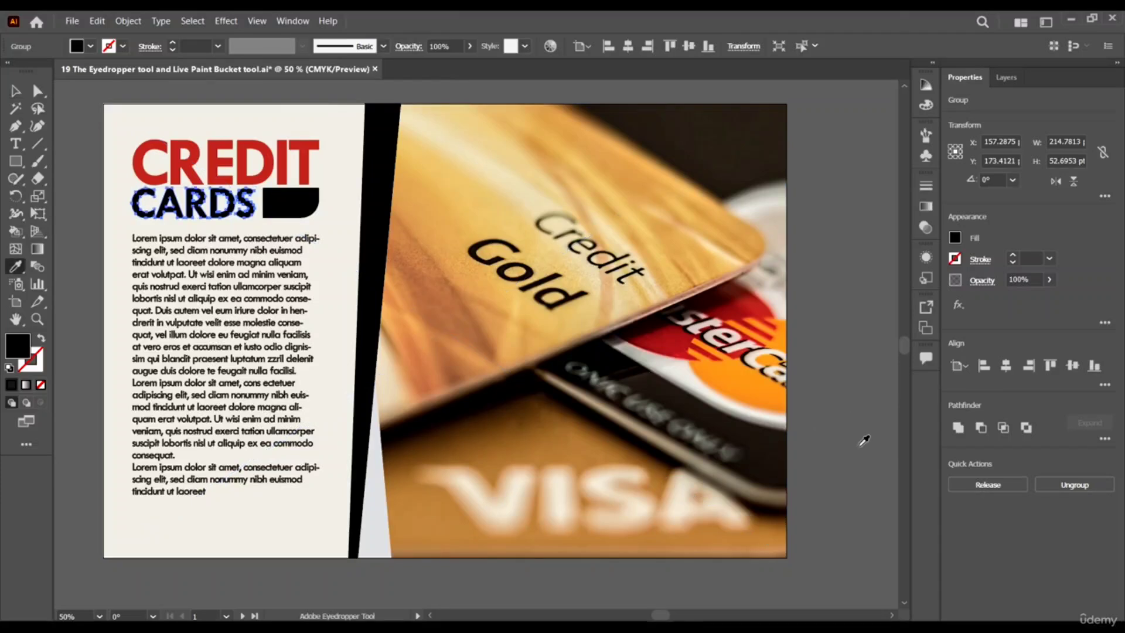
click(747, 397)
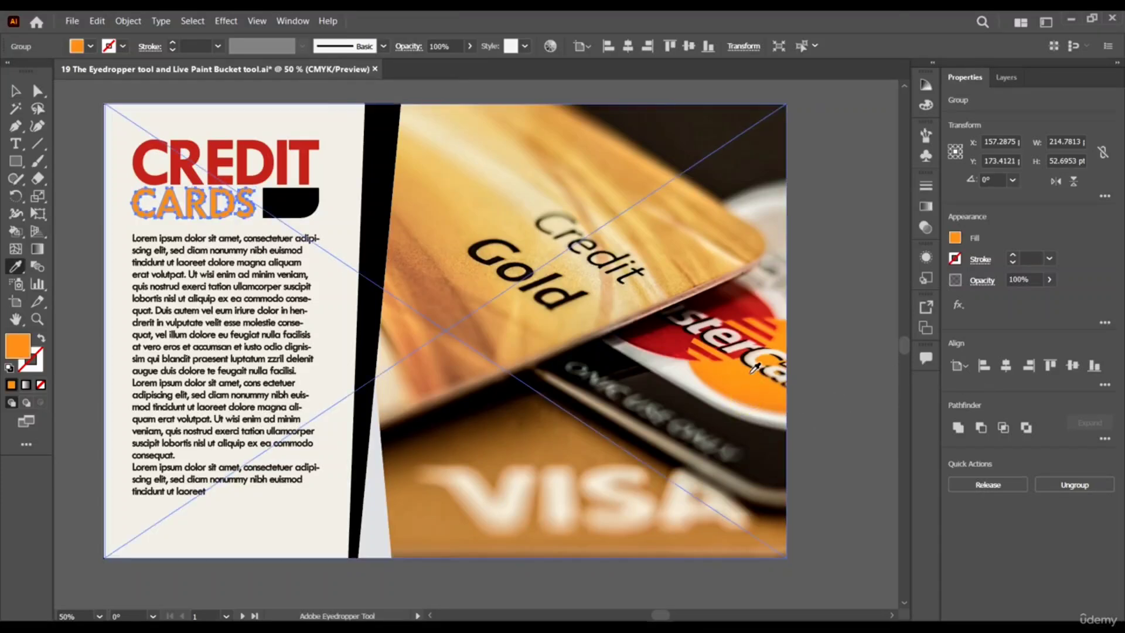
key(v)
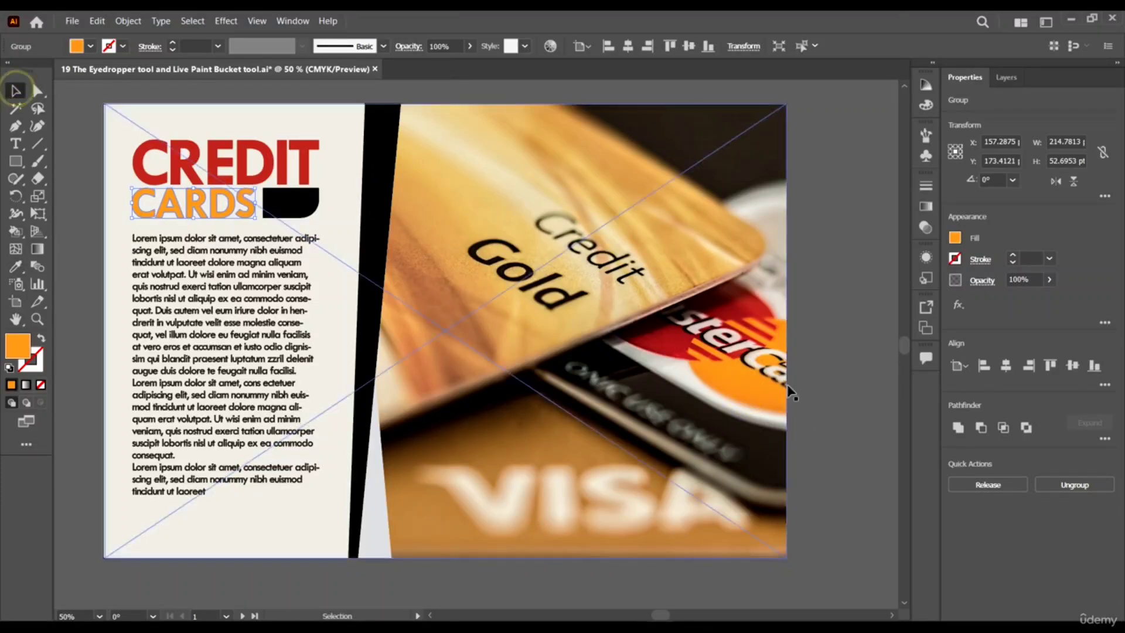
click(842, 363)
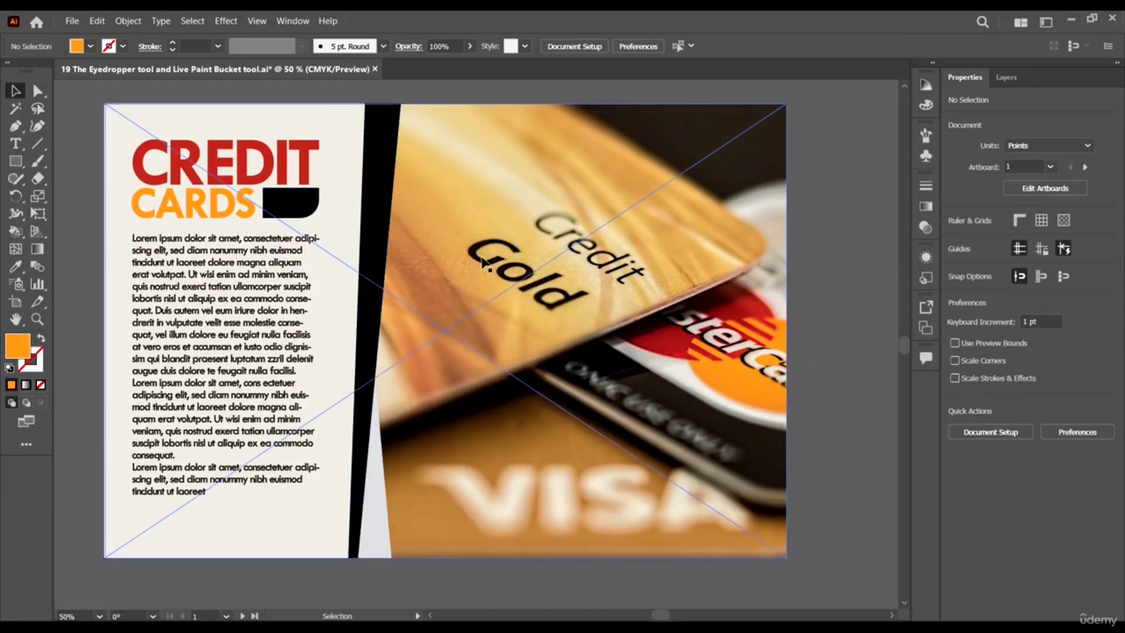
Fill the light grey triangle beside the slanted black stripe with a near-black sampled by Eyedropper from the dark card
click(377, 158)
click(375, 501)
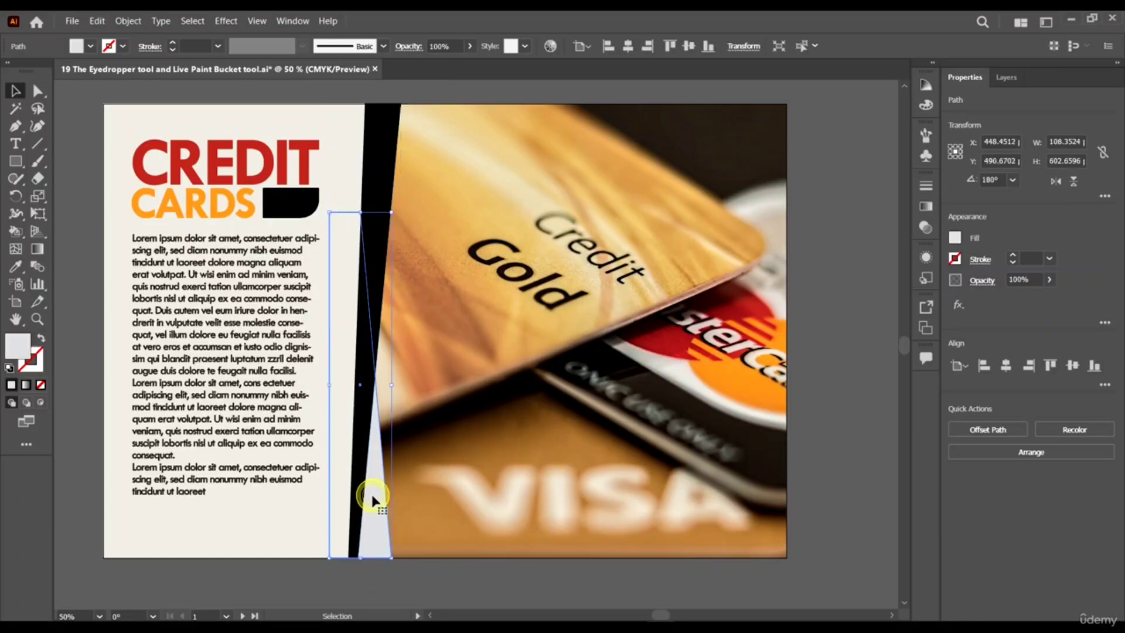
key(i)
click(433, 293)
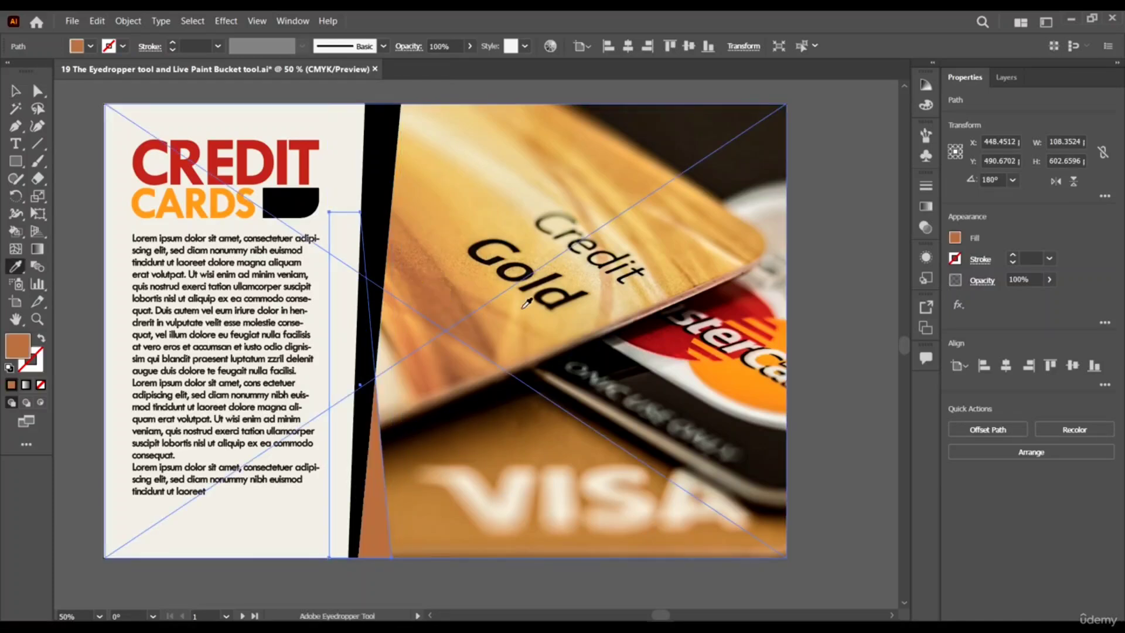
click(752, 449)
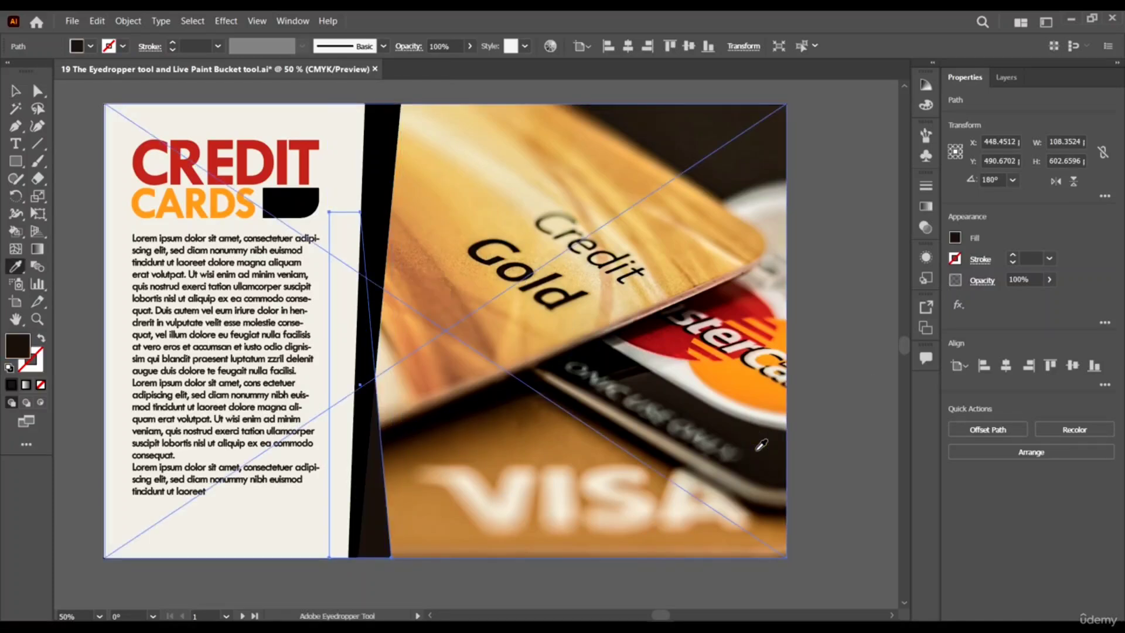
key(v)
Try gold, orange and brown card tones on the slanted black stripe, settling on a dark red sampled by Eyedropper from the Mastercard logo
click(378, 211)
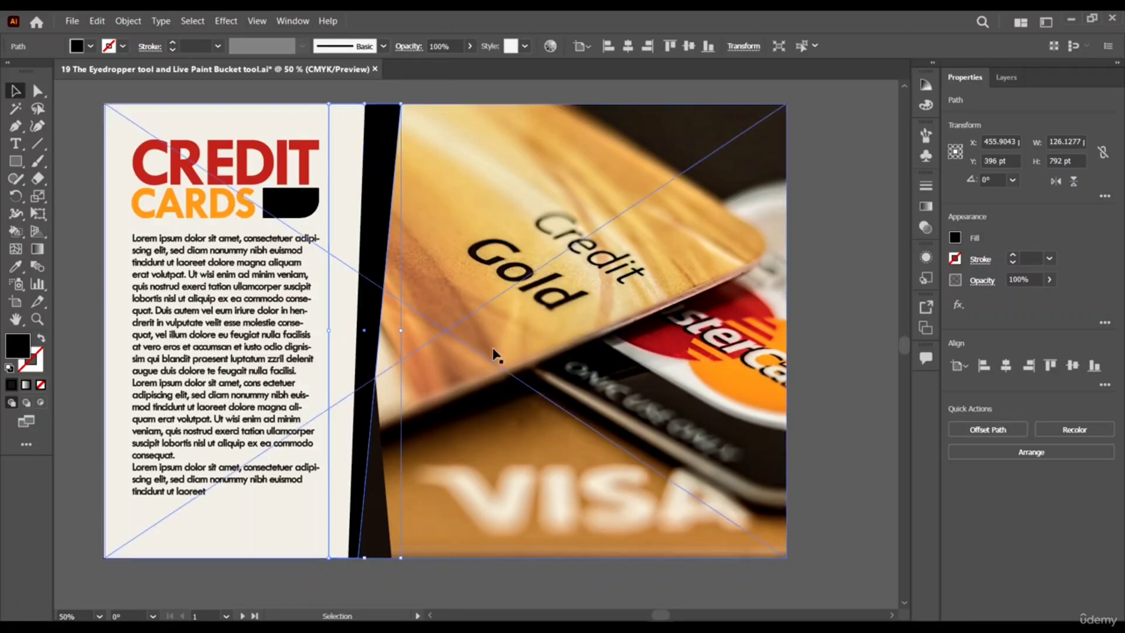
key(i)
click(475, 307)
click(544, 129)
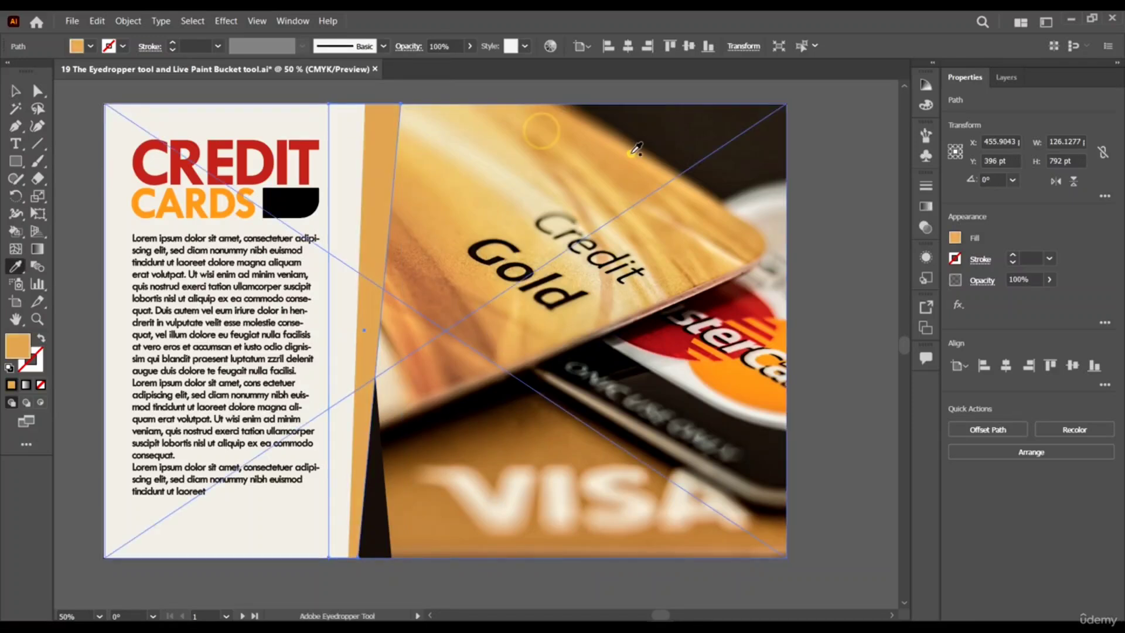
click(644, 201)
click(442, 232)
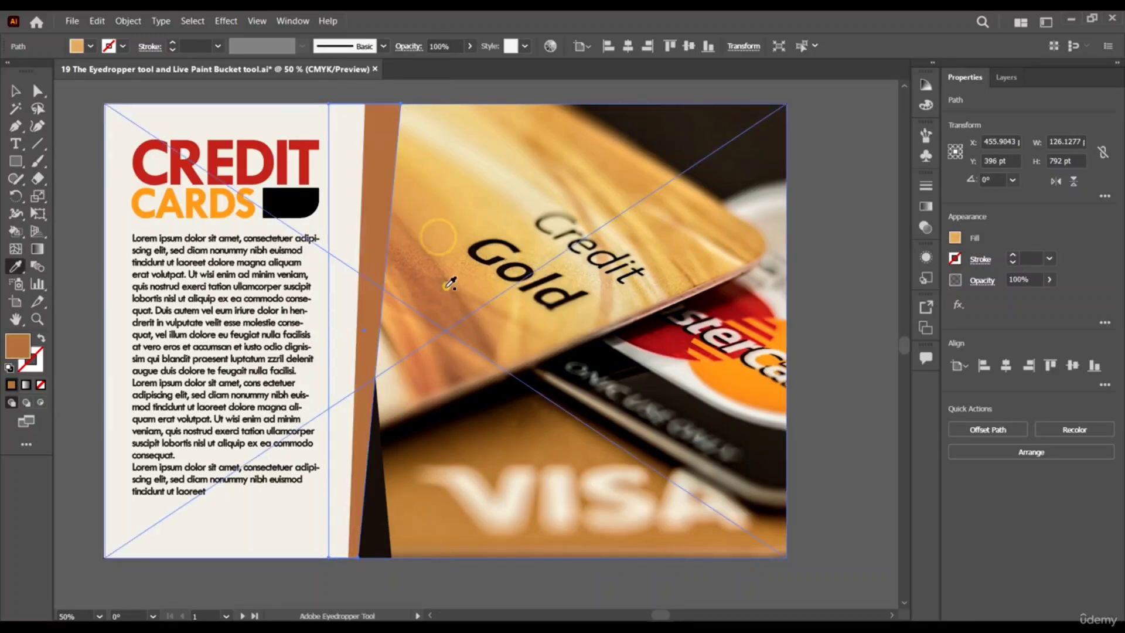
click(435, 309)
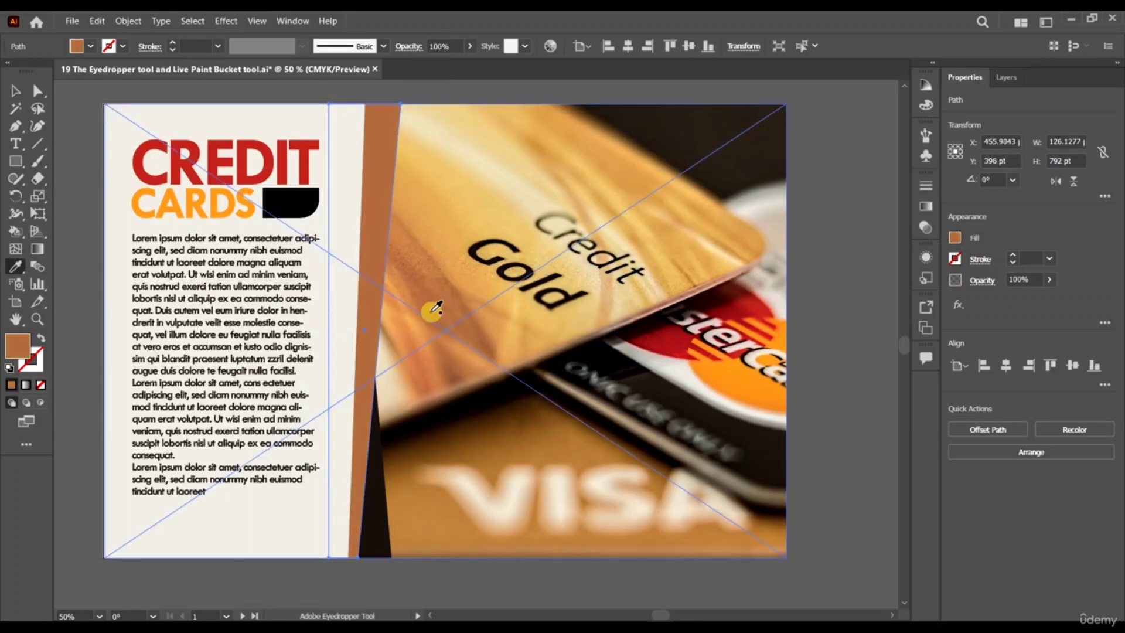
click(434, 274)
click(429, 295)
click(415, 291)
click(403, 352)
click(411, 322)
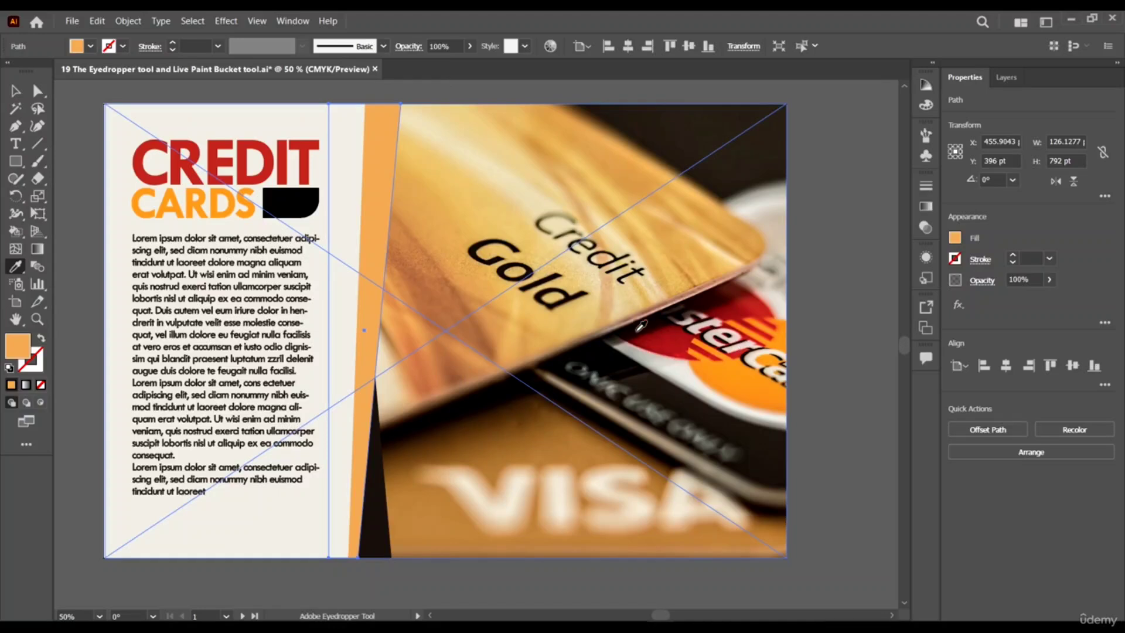
click(671, 336)
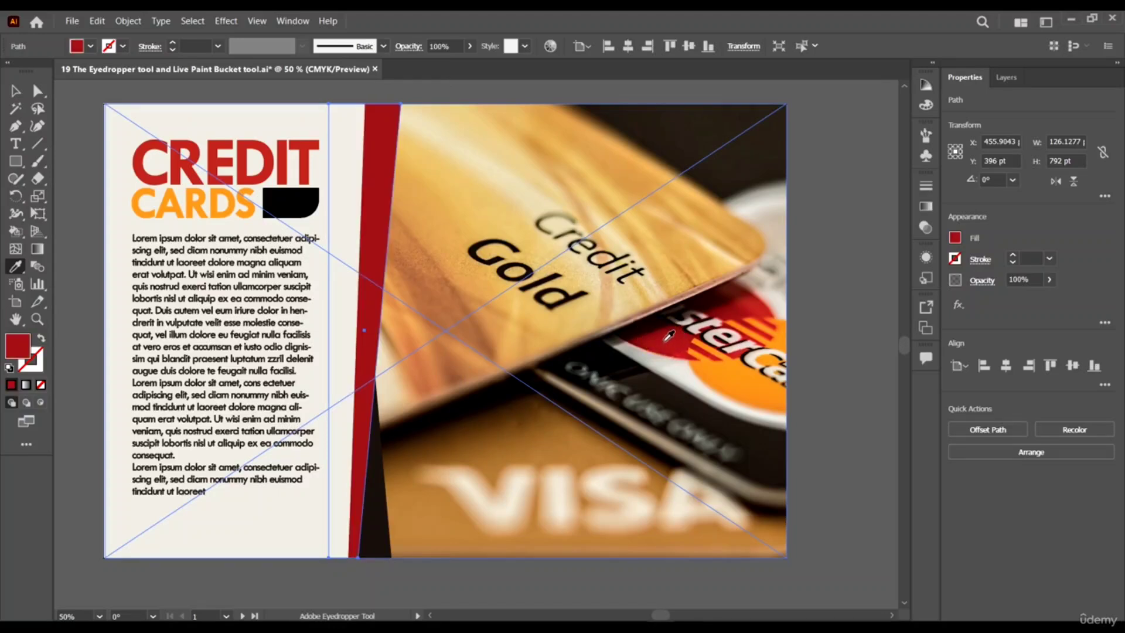
Fill the dark triangle beside the red stripe with a light gold sampled by Eyedropper from the gold card, then deselect it
ctrl+click(392, 537)
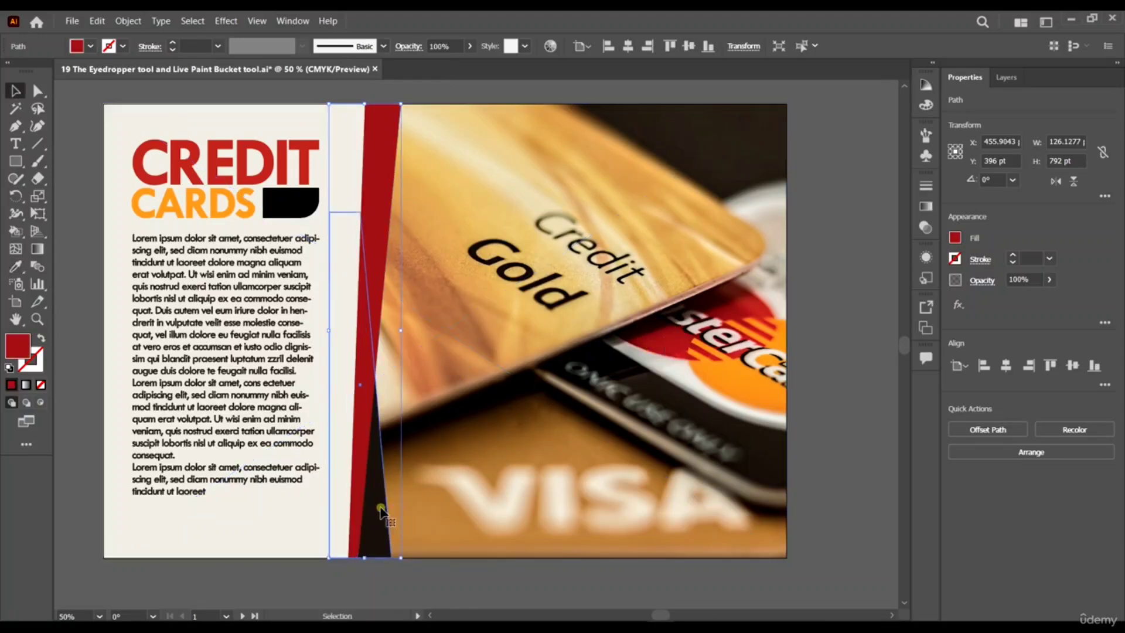
click(430, 305)
click(420, 250)
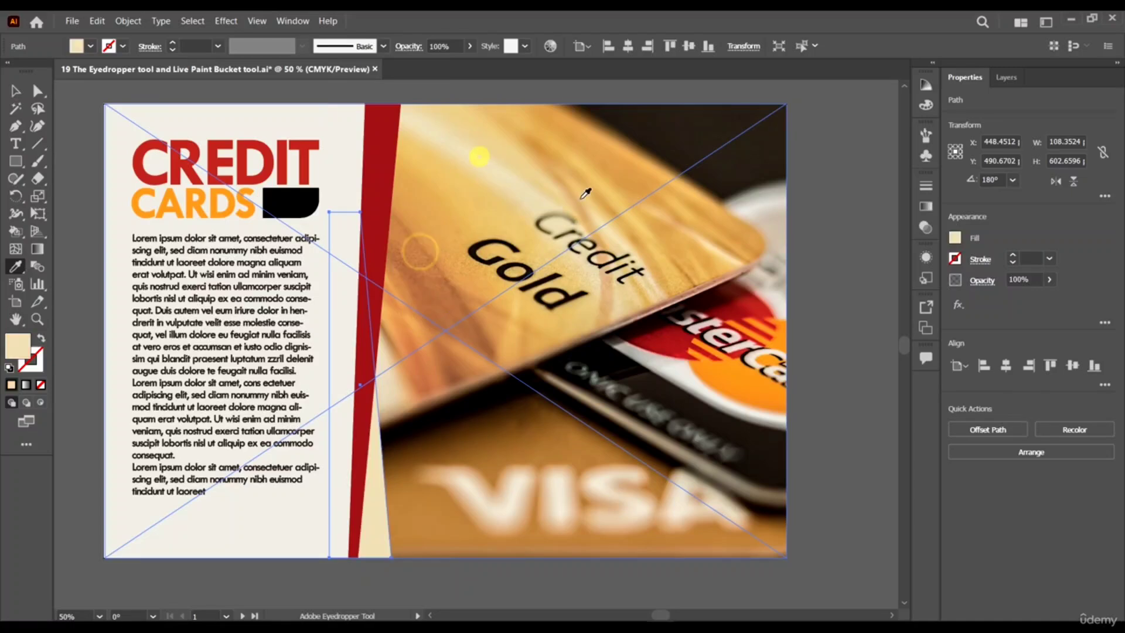
click(580, 199)
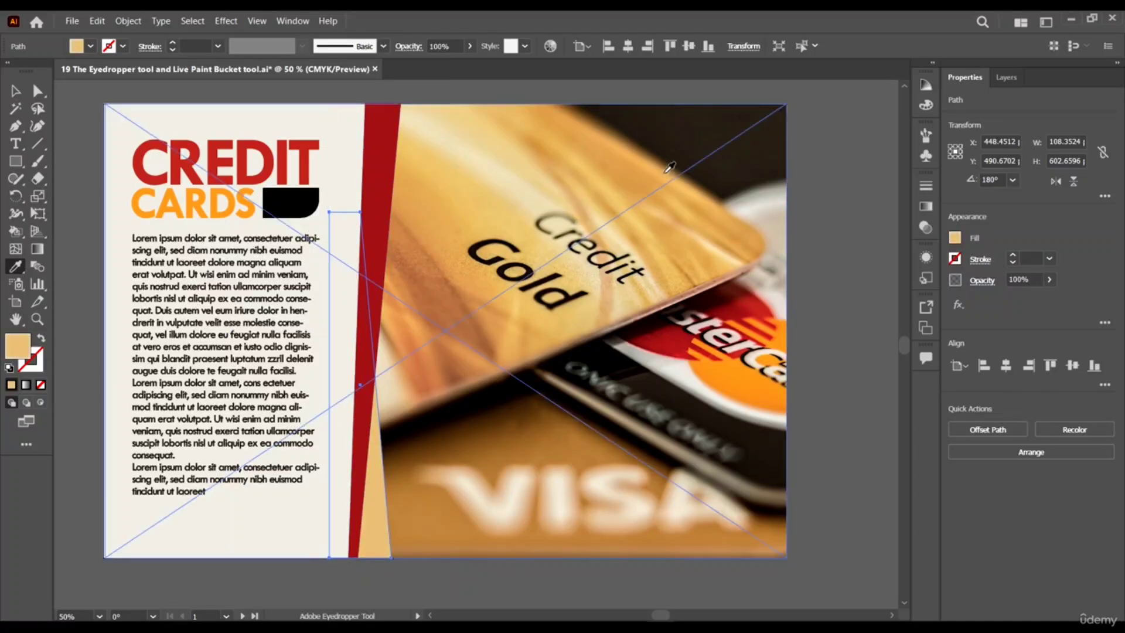
click(15, 90)
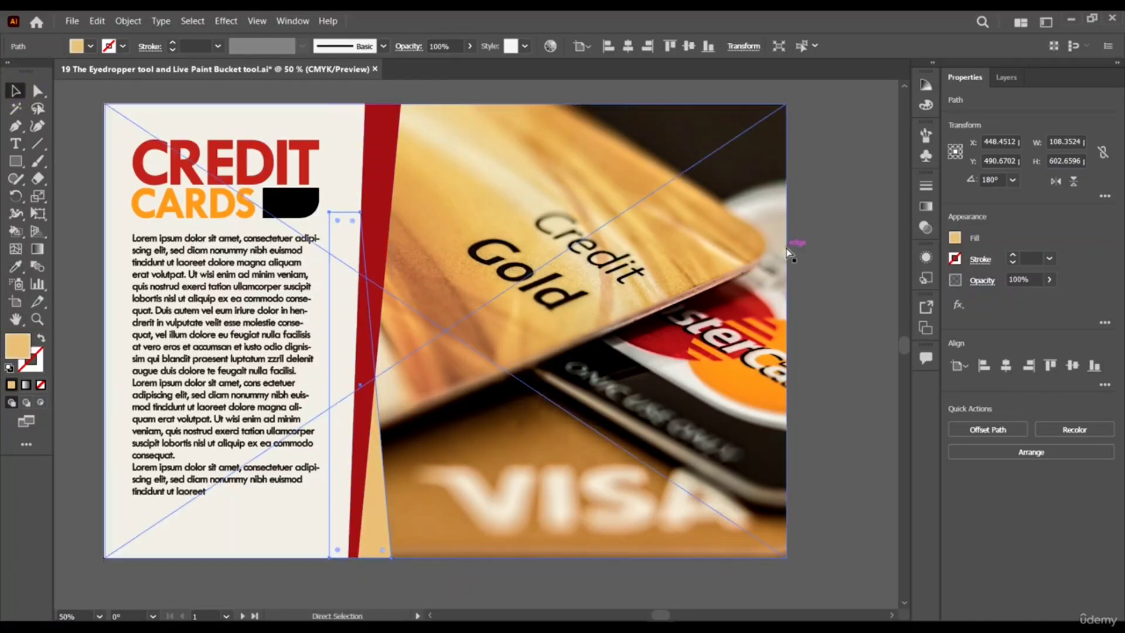
scroll(790, 250, left, 2)
scroll(693, 262, down, 2)
scroll(762, 252, up, 2)
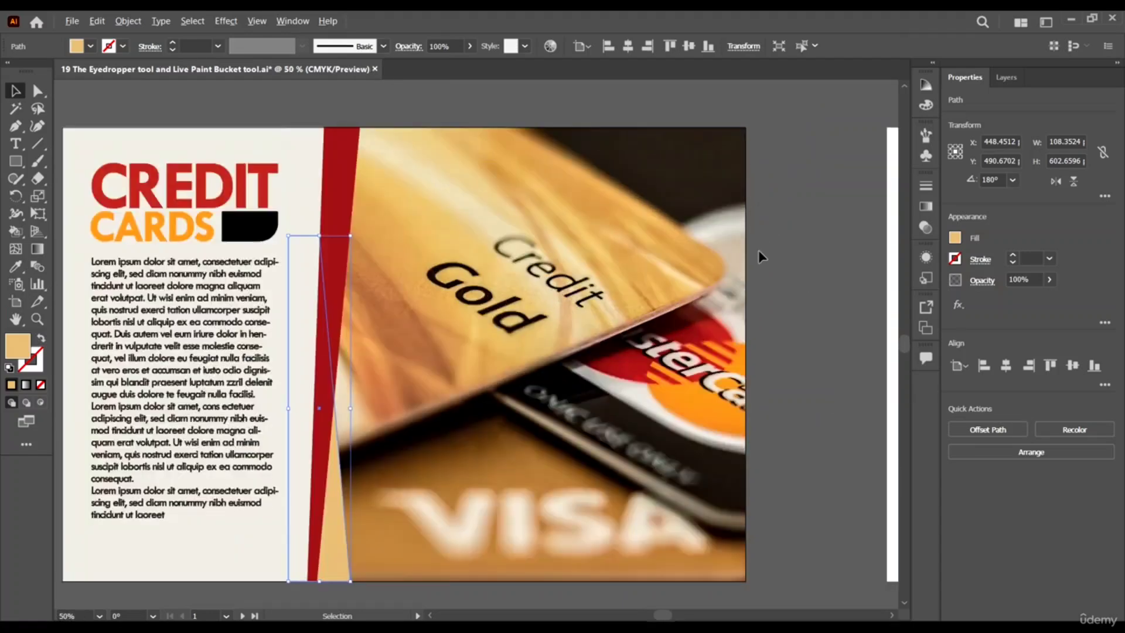
click(785, 262)
Fill the black rounded rectangle beside the CARDS heading with a near-black sampled by Eyedropper from the Gold lettering, then deselect it
scroll(610, 273, down, 1)
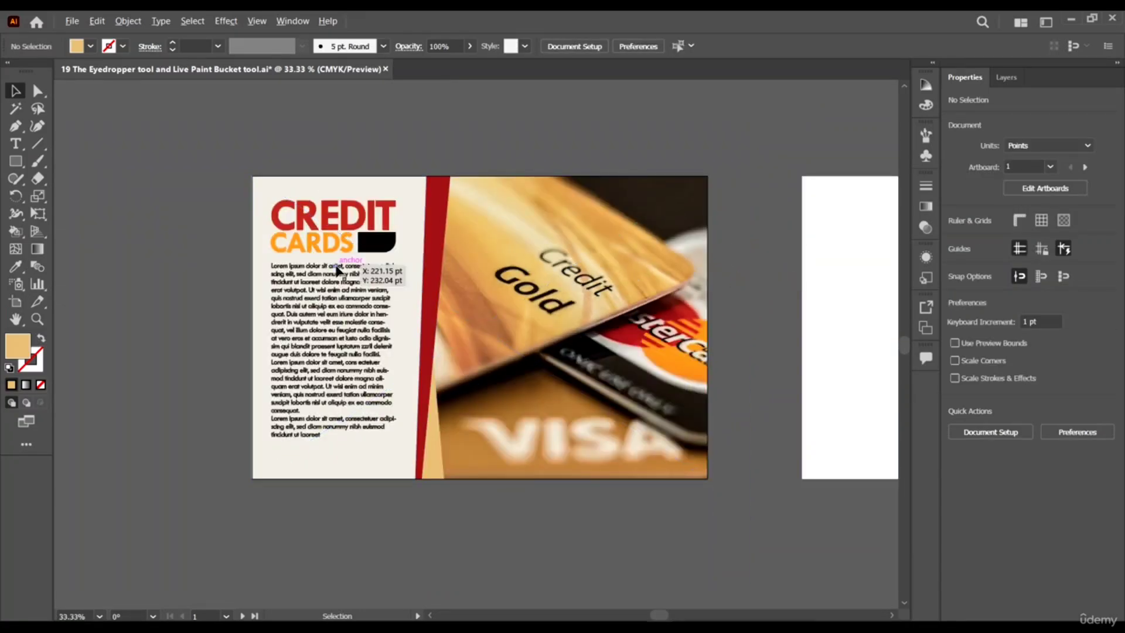
scroll(340, 268, up, 1)
scroll(382, 237, right, 3)
click(382, 238)
scroll(510, 294, down, 2)
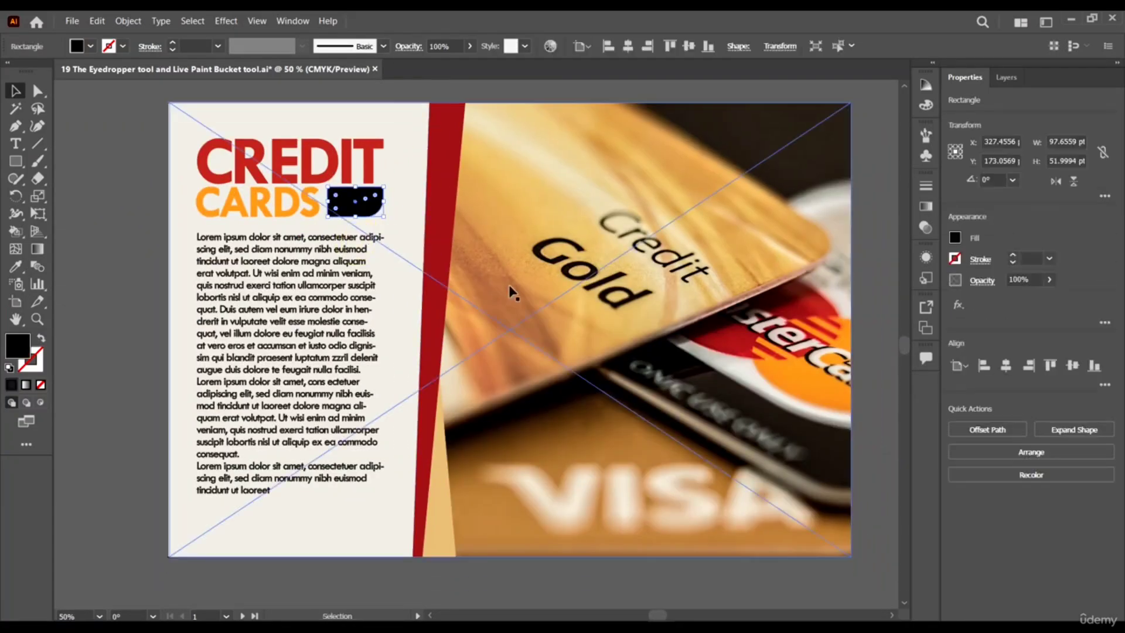
key(i)
click(764, 417)
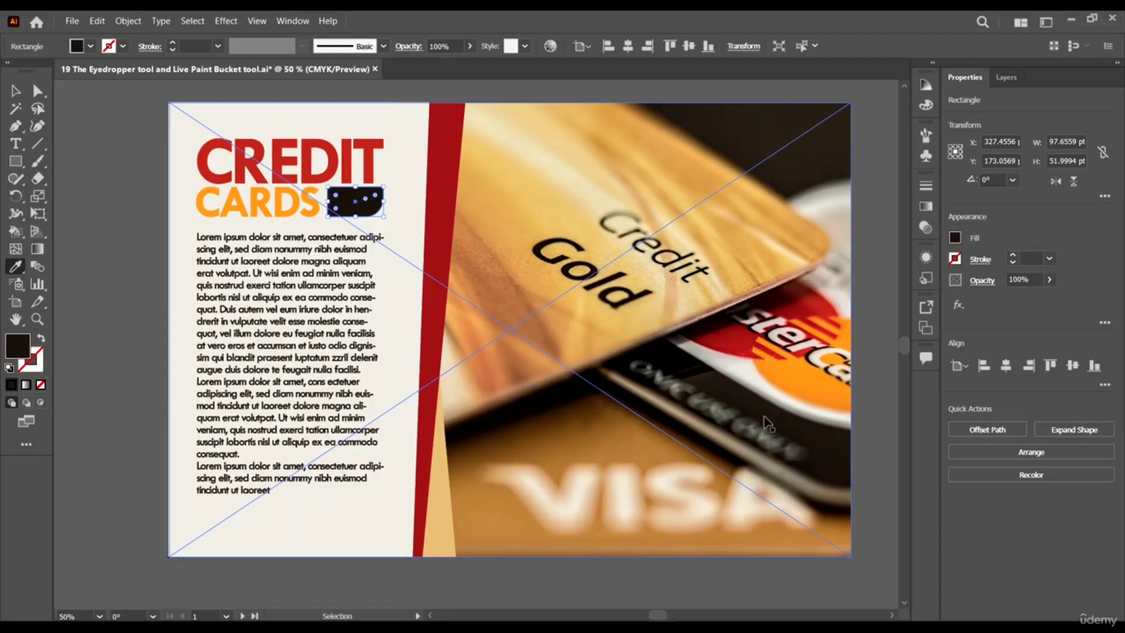
scroll(768, 422, right, 2)
click(780, 386)
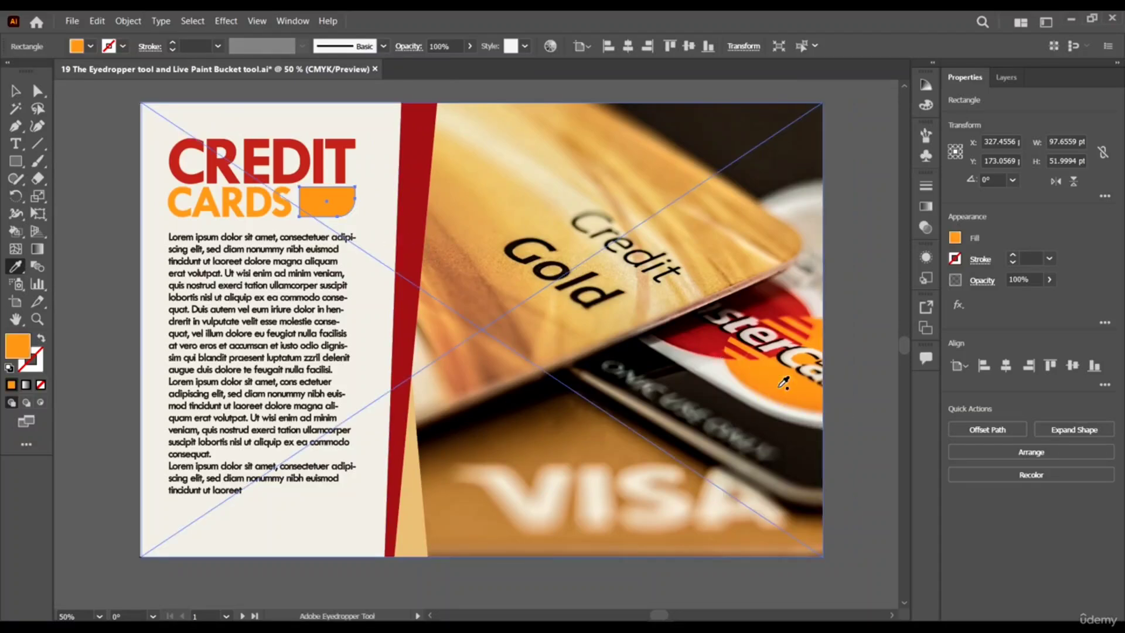
click(780, 437)
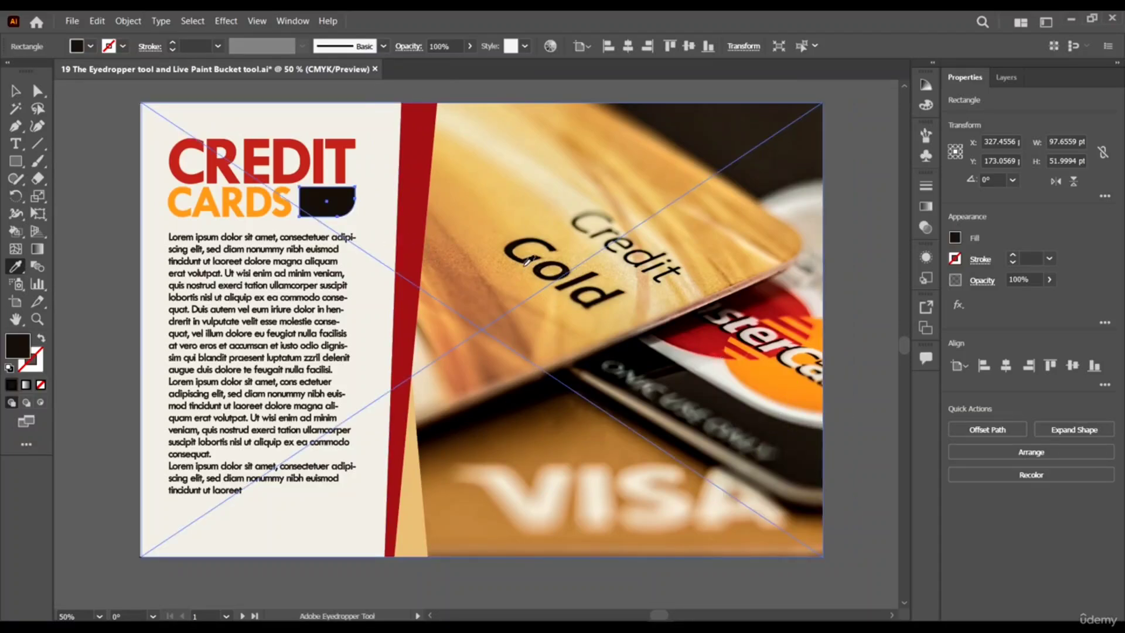
click(513, 247)
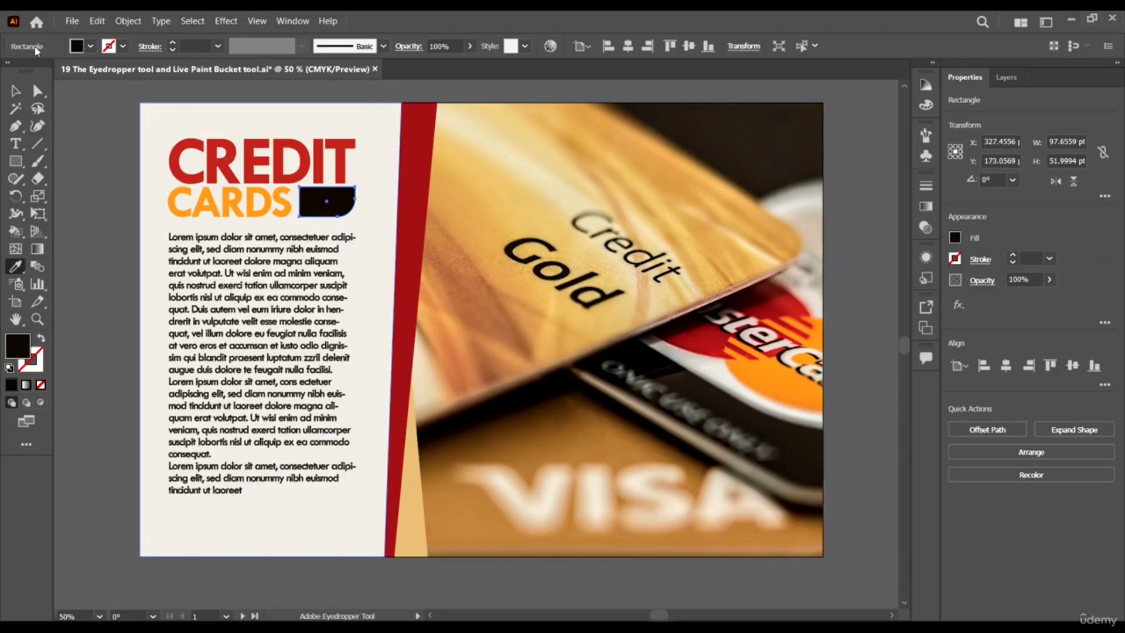
click(16, 91)
click(116, 164)
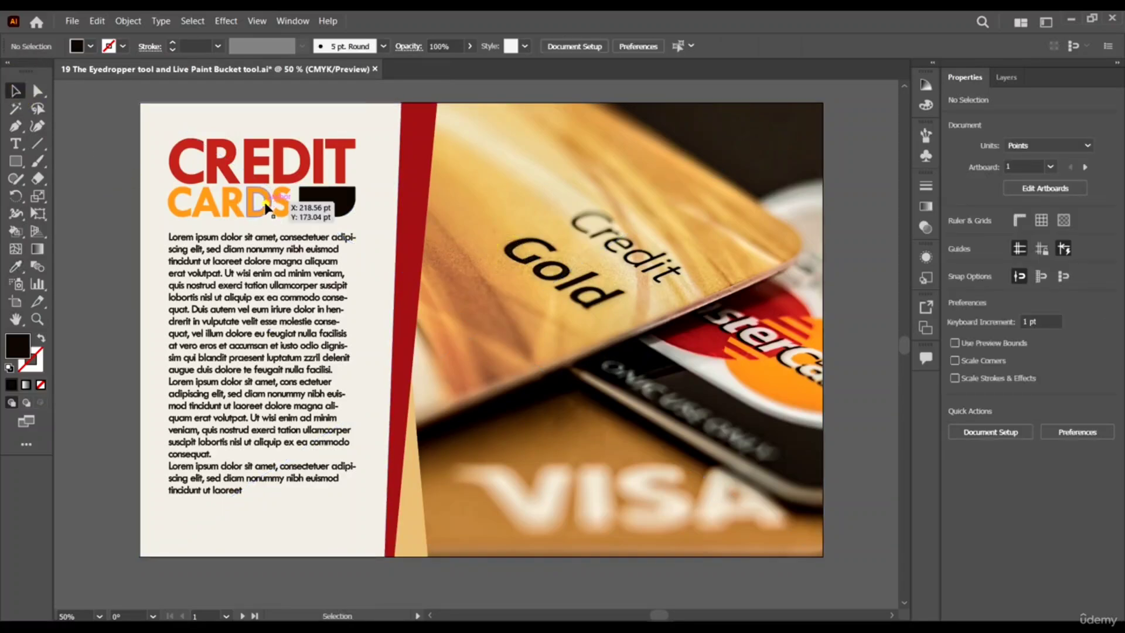
Fill the CARDS heading with a brown sampled by Eyedropper from the card area above the VISA lettering, then deselect it
click(258, 185)
key(i)
click(473, 277)
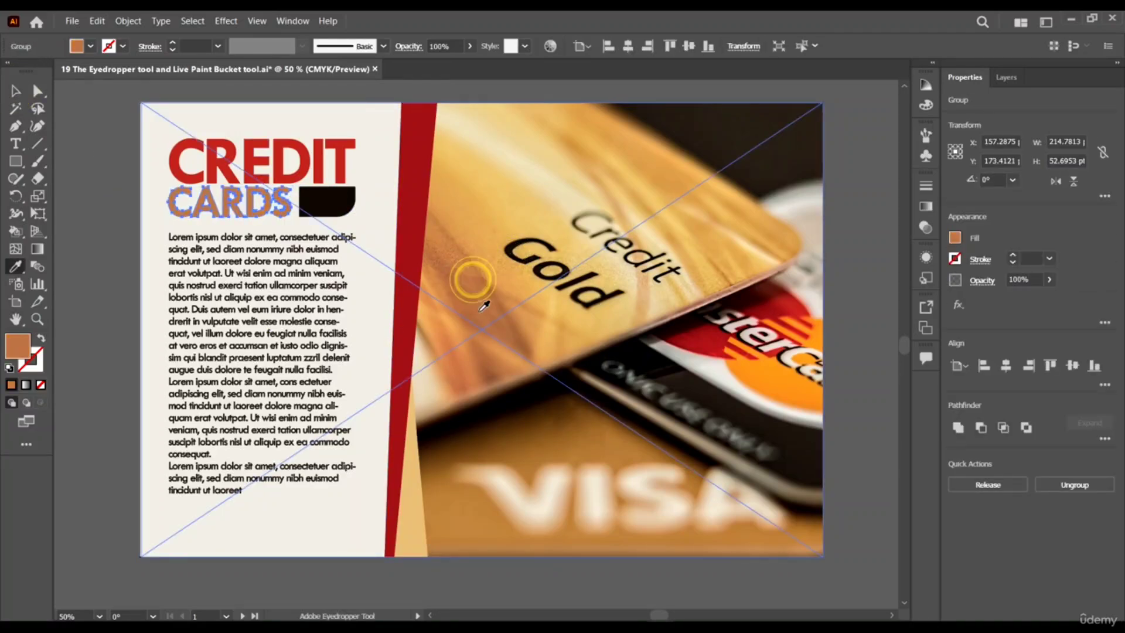
click(478, 312)
click(508, 351)
click(472, 420)
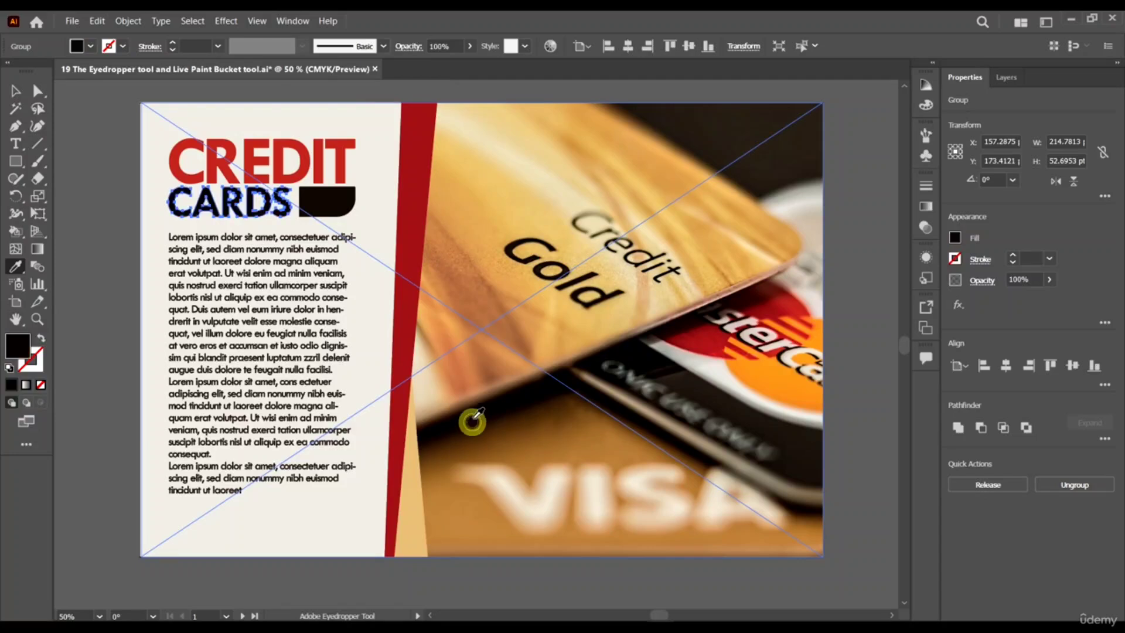
click(510, 416)
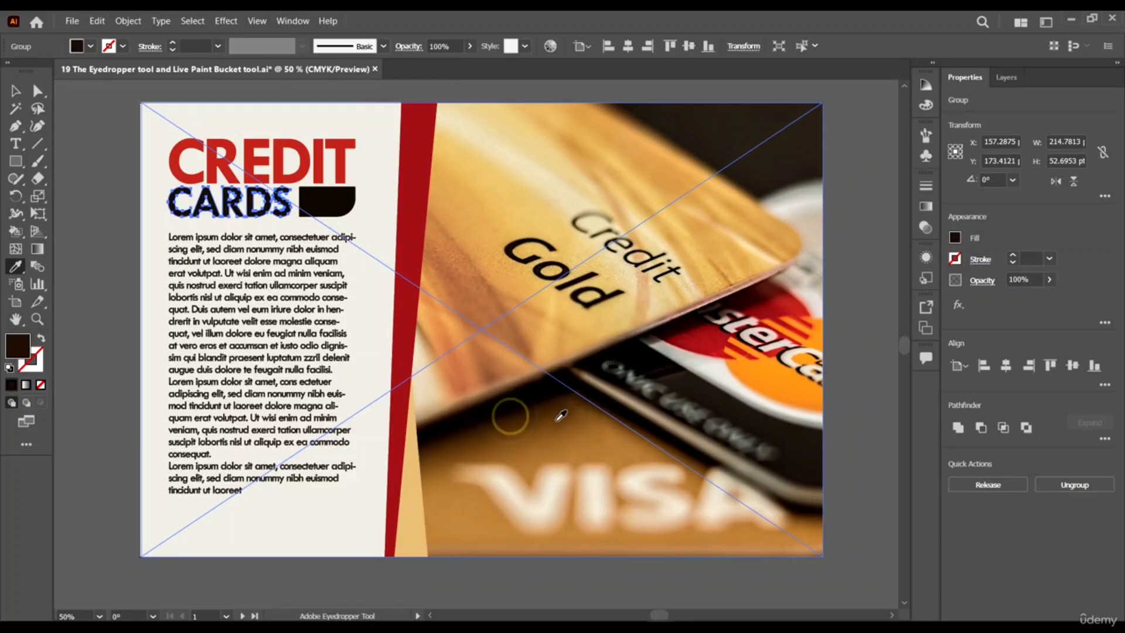
click(740, 416)
click(749, 367)
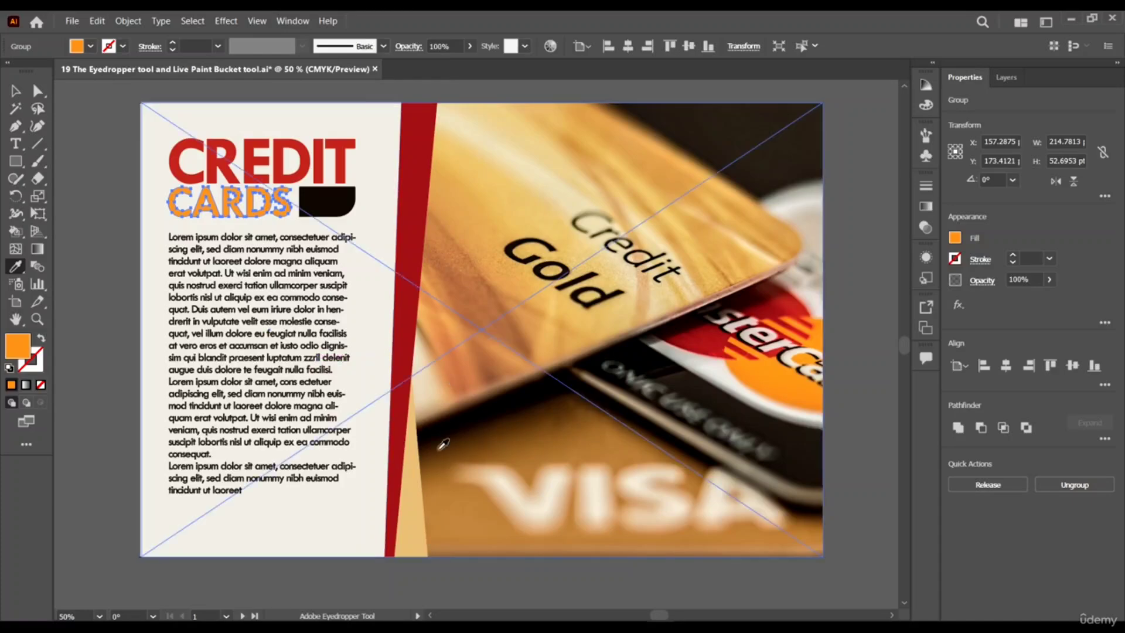
click(528, 438)
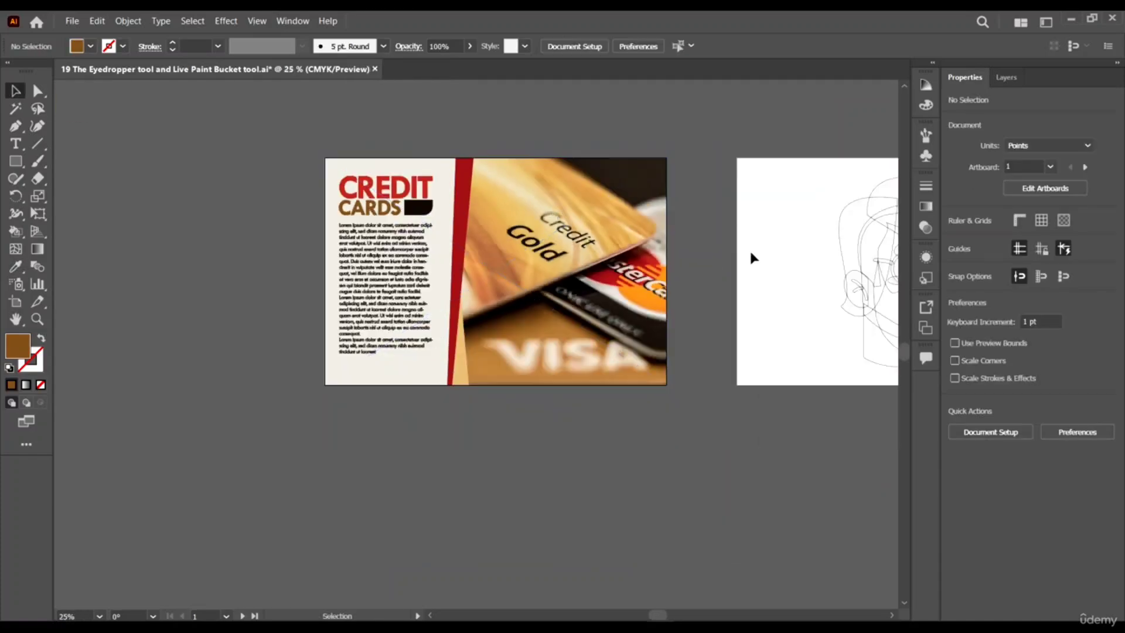
Display the Color Guide with its shades and tints
scroll(295, 267, left, 1)
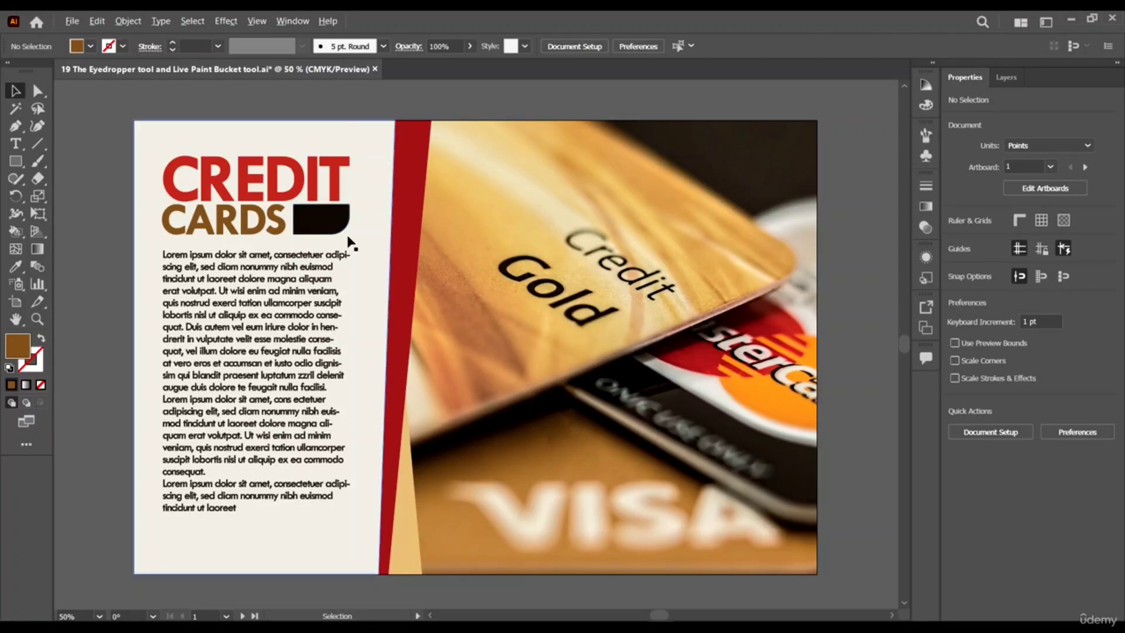
scroll(352, 243, down, 1)
scroll(367, 259, right, 1)
scroll(209, 249, up, 1)
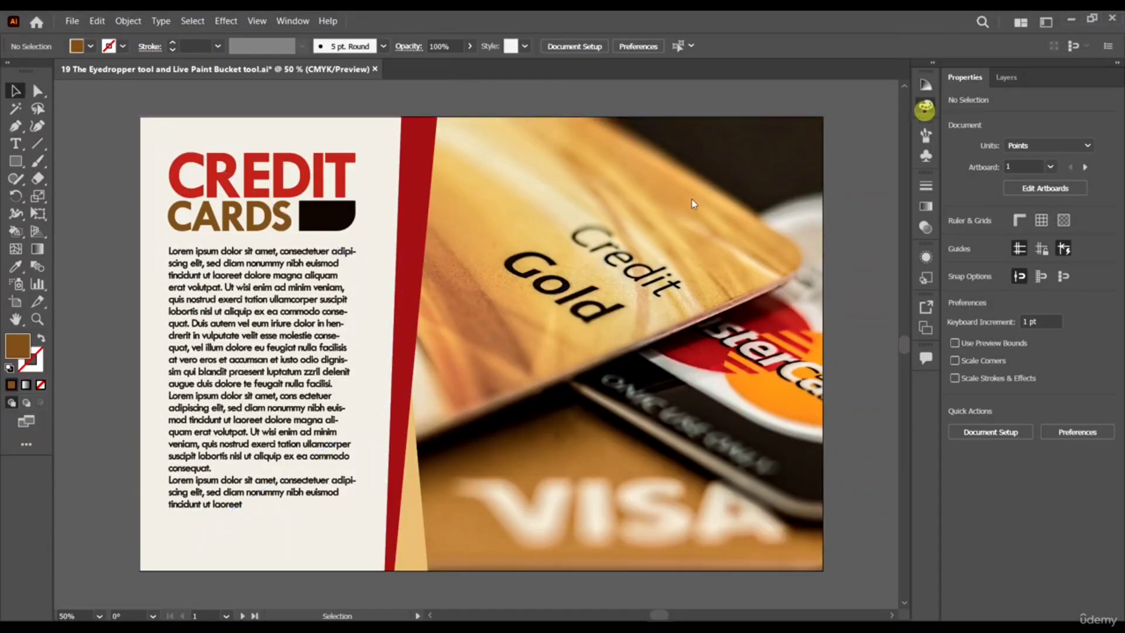
click(925, 110)
scroll(308, 274, right, 2)
click(922, 88)
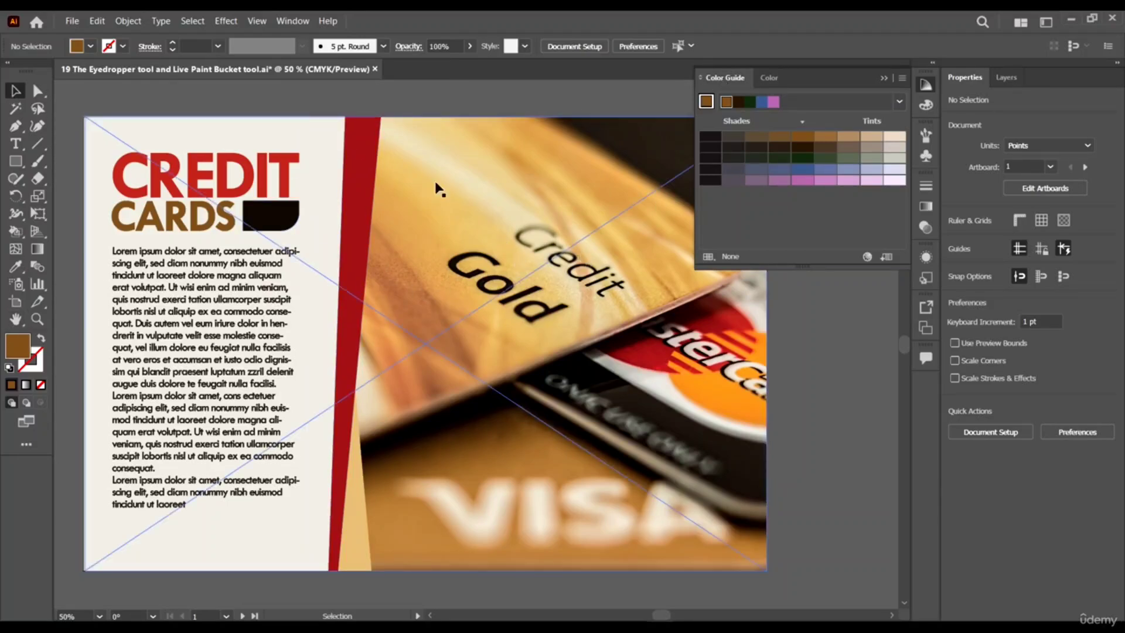
Base the Color Guide variations on the red sampled by Eyedropper from the CREDIT heading
click(236, 195)
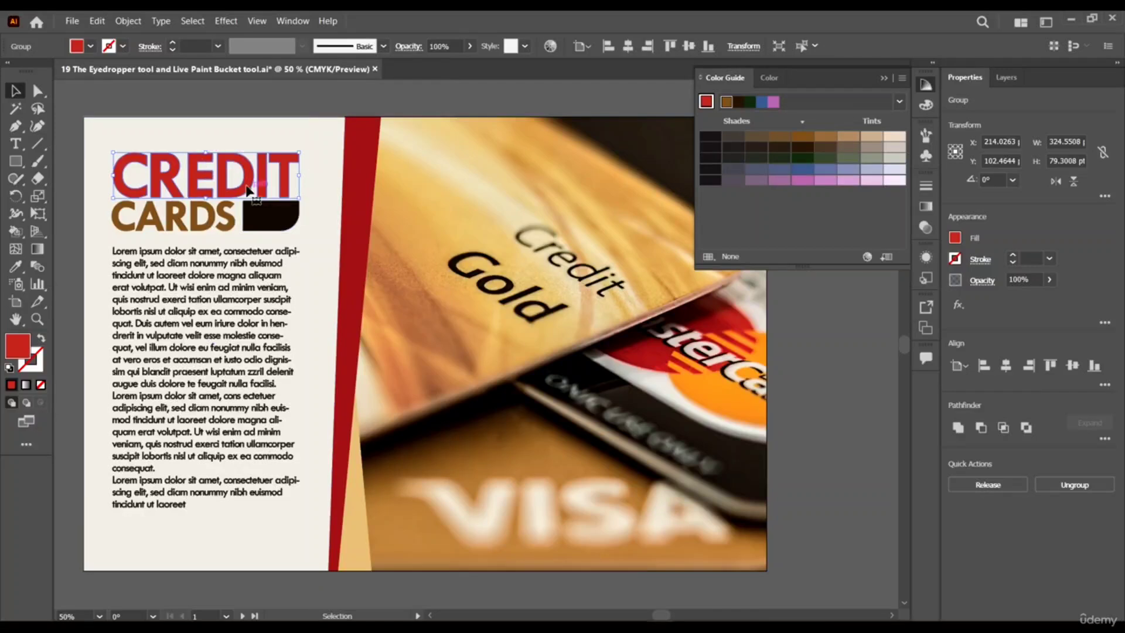
double_click(25, 352)
click(997, 268)
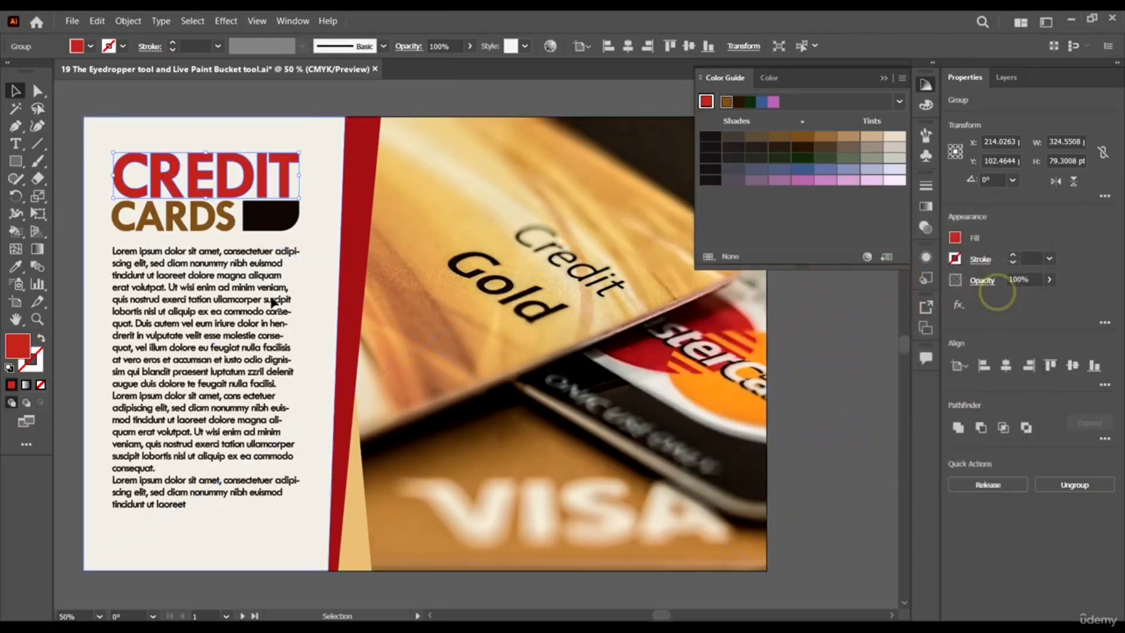
key(i)
click(248, 176)
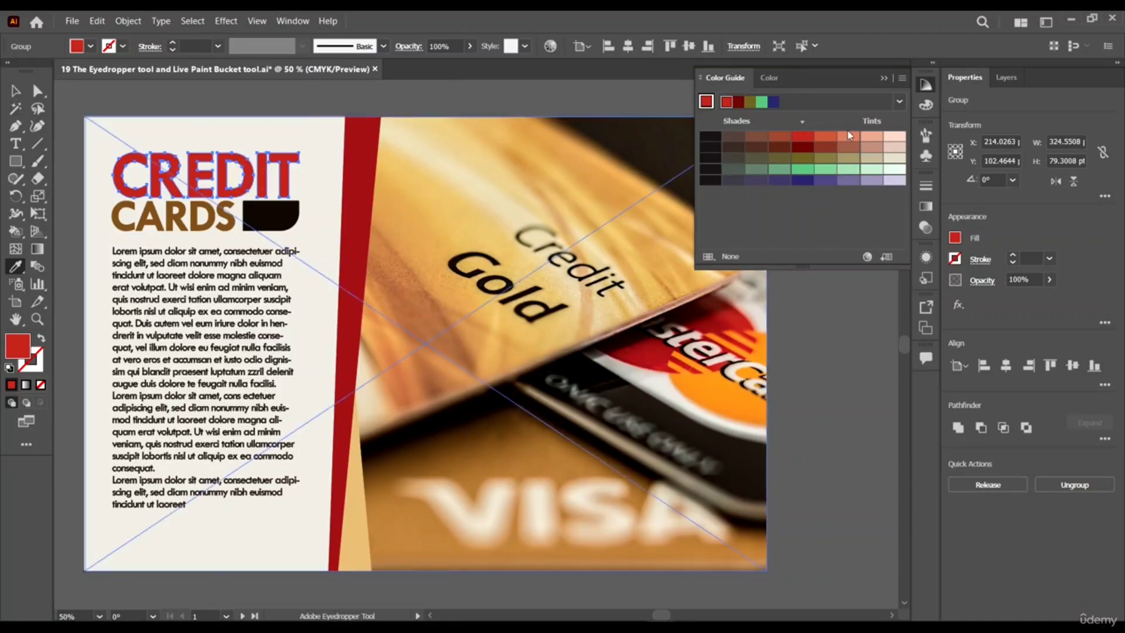
click(16, 93)
Duplicate the credit card artboard with its artwork directly below the original
scroll(372, 244, down, 1)
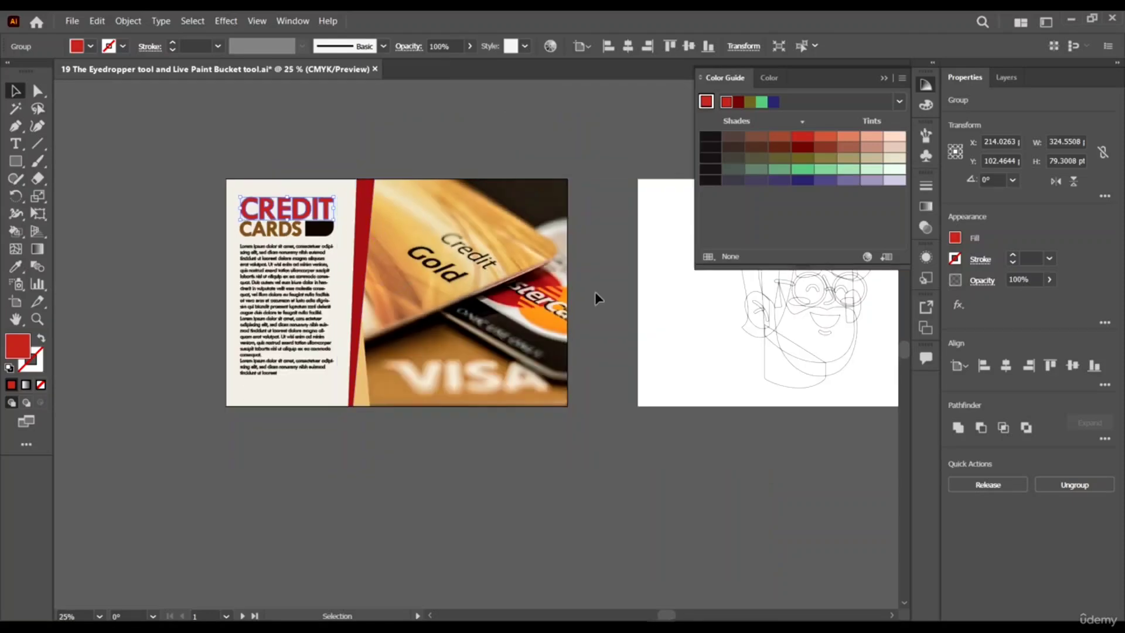
click(603, 377)
click(22, 304)
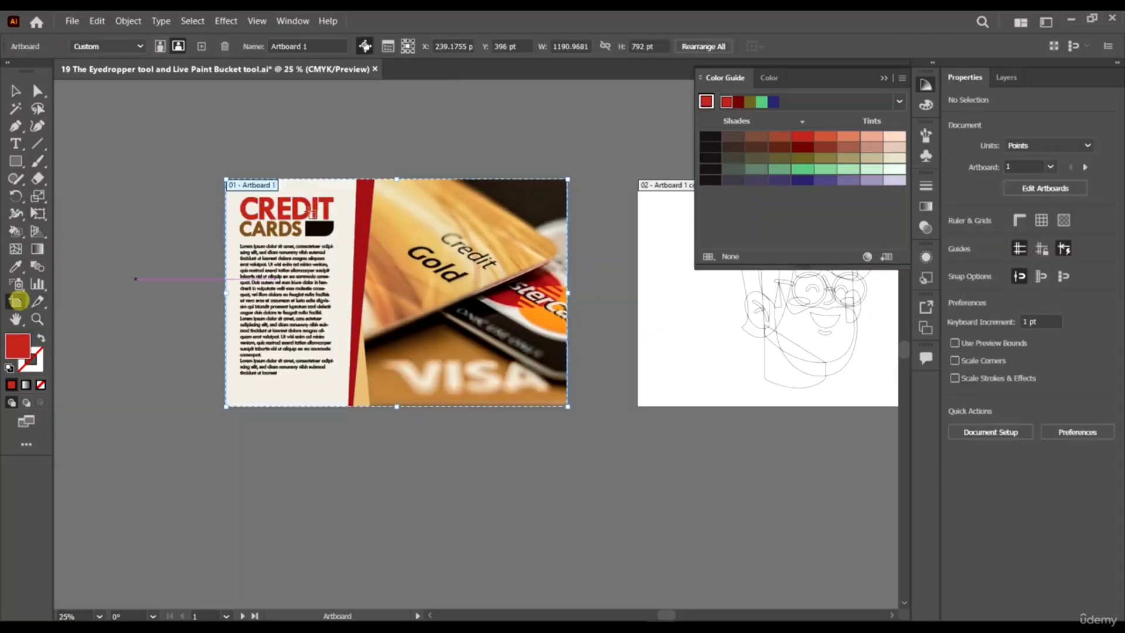
drag(353, 187, 364, 434)
key(v)
scroll(378, 384, down, 1)
scroll(378, 384, down, 2)
click(632, 419)
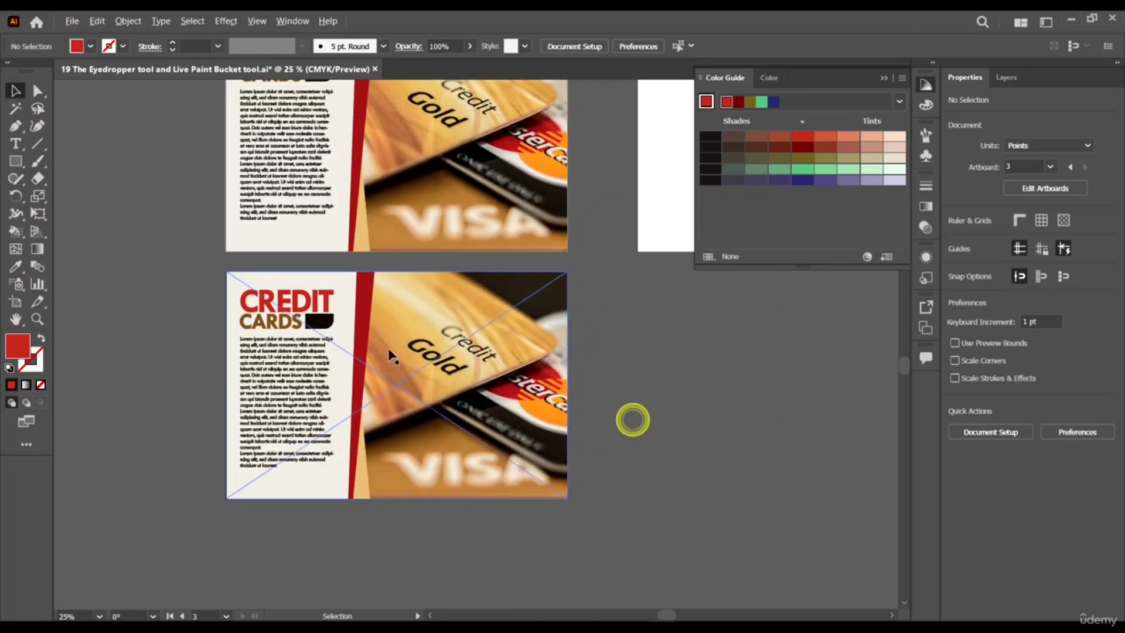
Fill the diagonal red stripe in the duplicated card layout with the pure dark red variation from the Color Guide
scroll(293, 304, up, 2)
scroll(321, 337, down, 1)
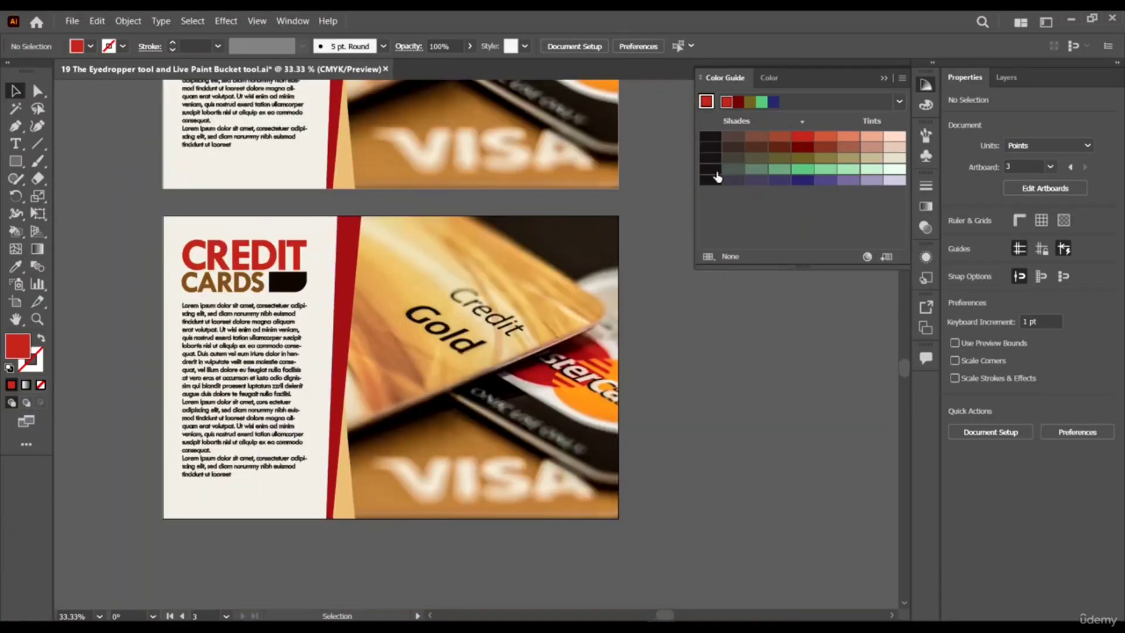
scroll(323, 260, down, 1)
scroll(331, 257, left, 2)
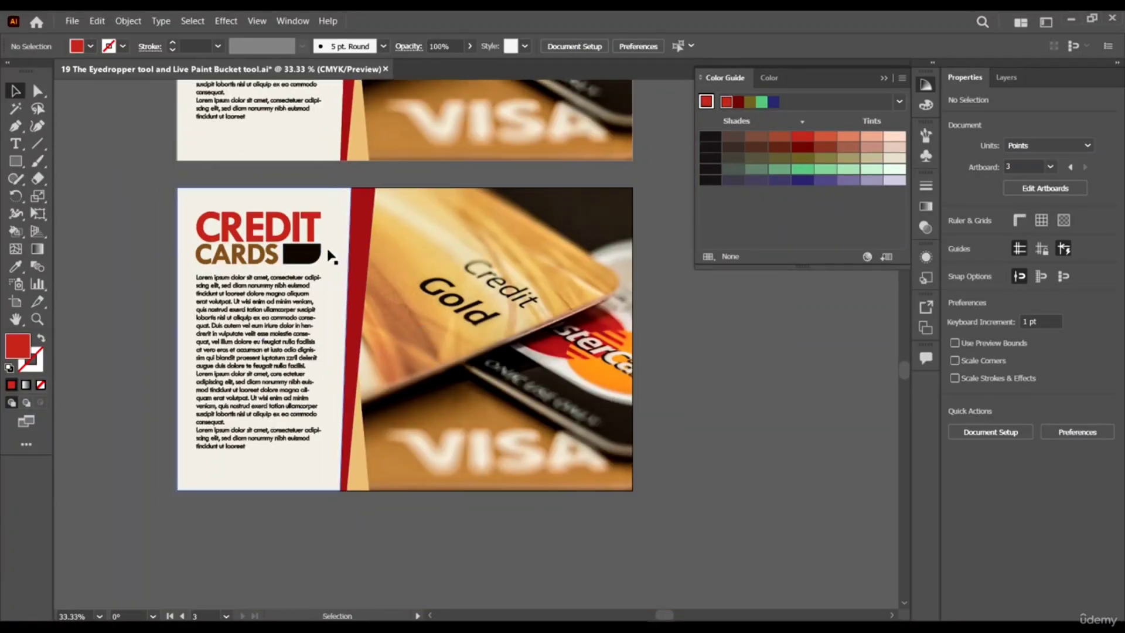
scroll(317, 252, up, 1)
click(388, 226)
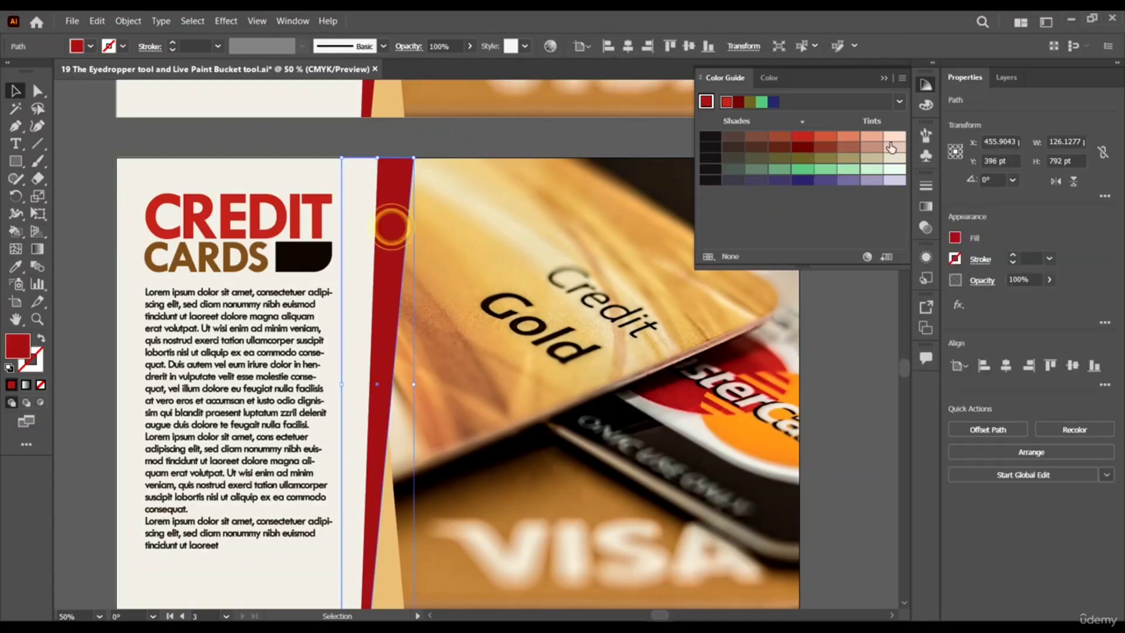
click(804, 151)
click(805, 151)
scroll(333, 231, down, 1)
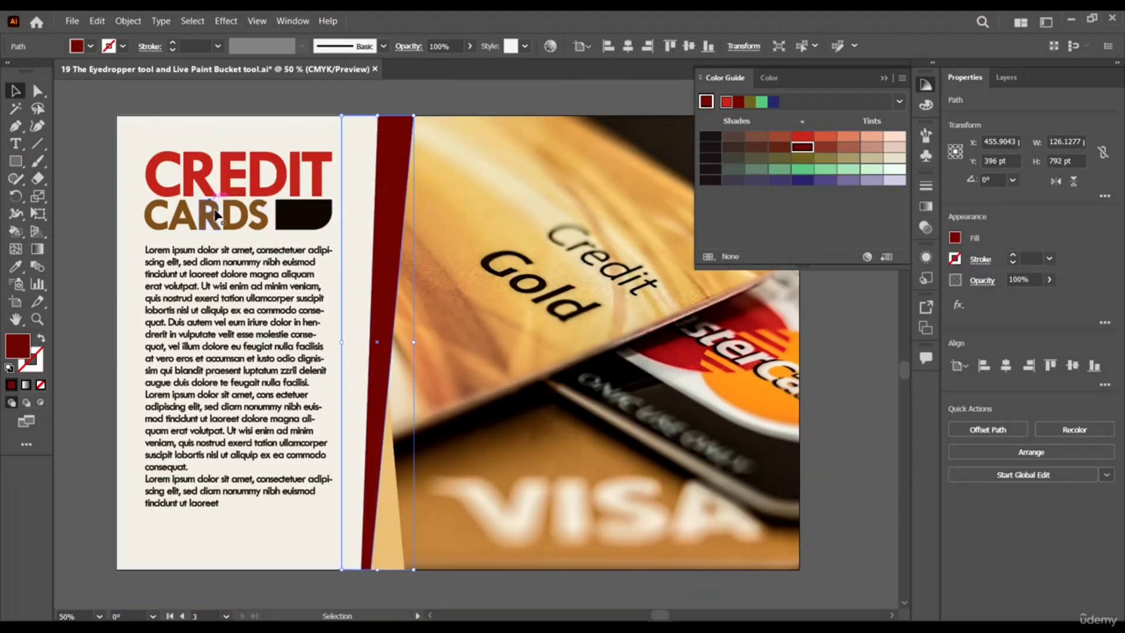
Recolour the CARDS heading dark blue and the text panel background palest green with Color Guide variations
click(214, 217)
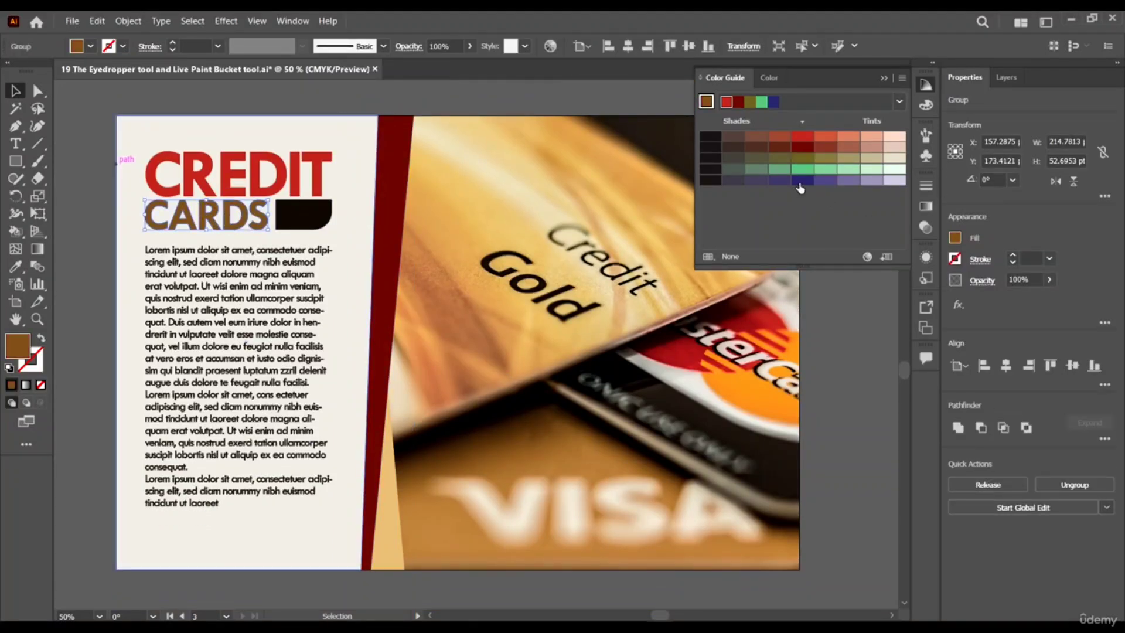
click(802, 181)
click(354, 185)
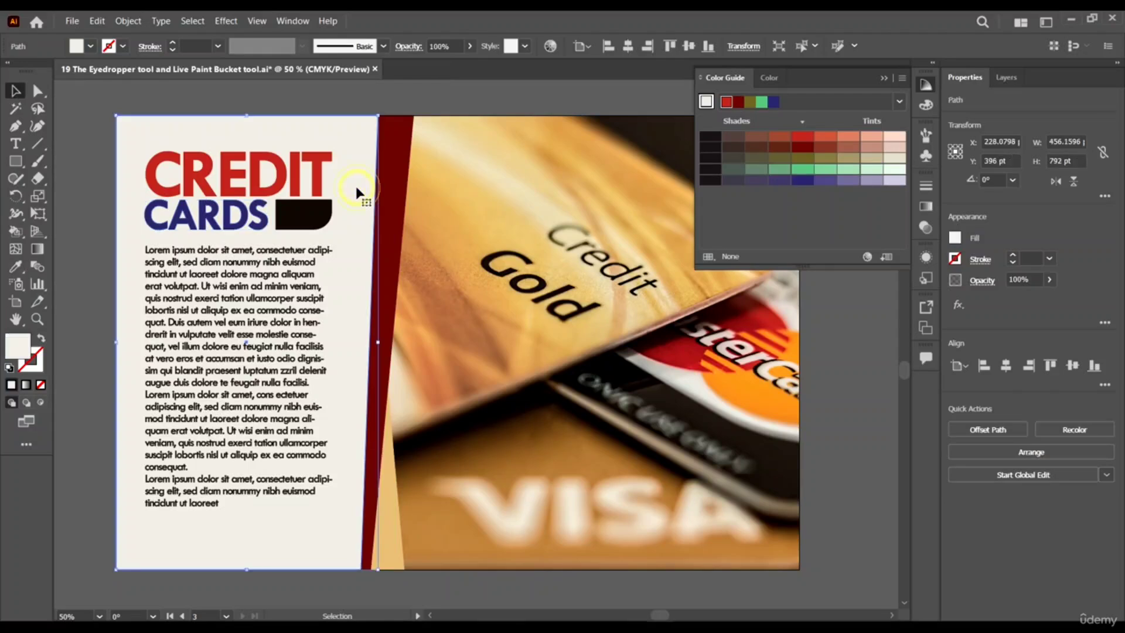
click(895, 170)
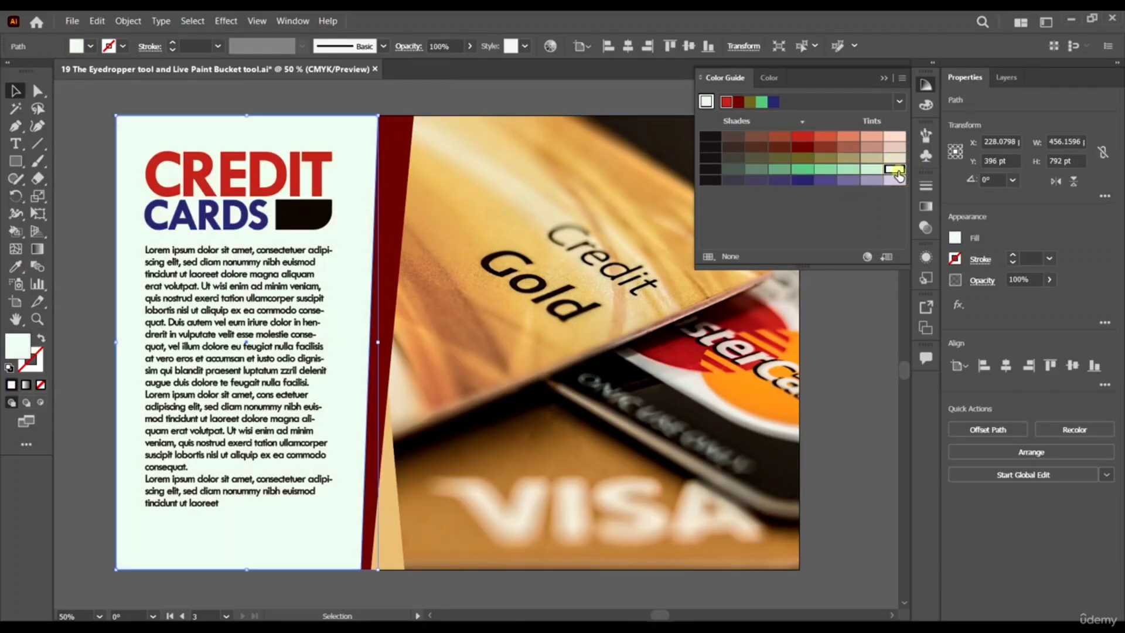
Fill the rounded block beside CARDS with a dark reddish brown and the body text with the darkest shade from the Color Guide
click(311, 221)
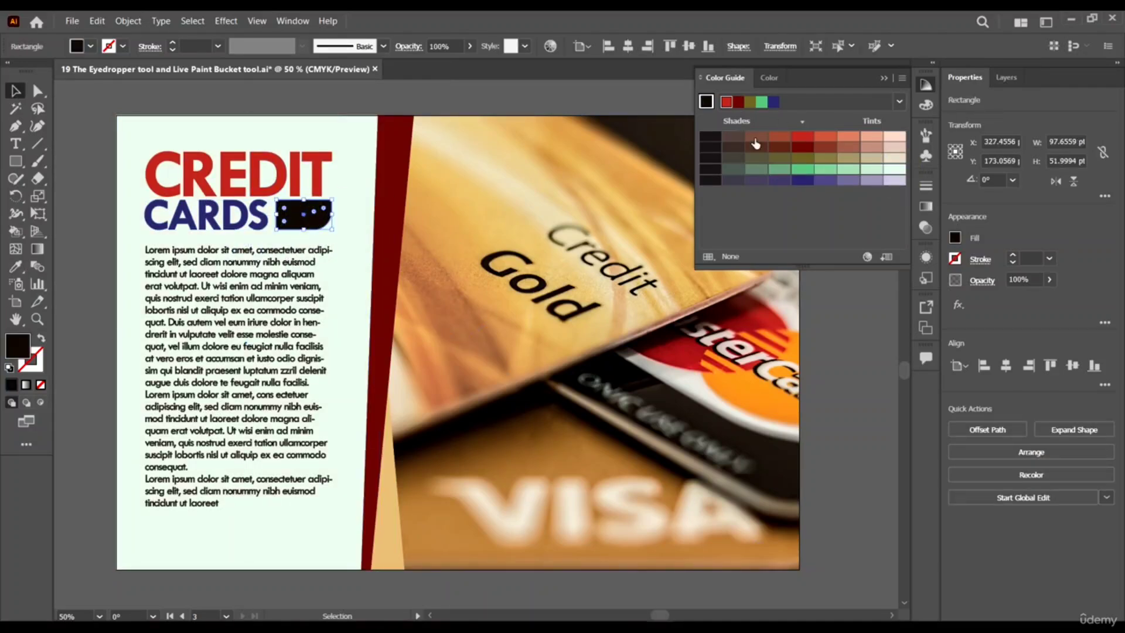
click(804, 138)
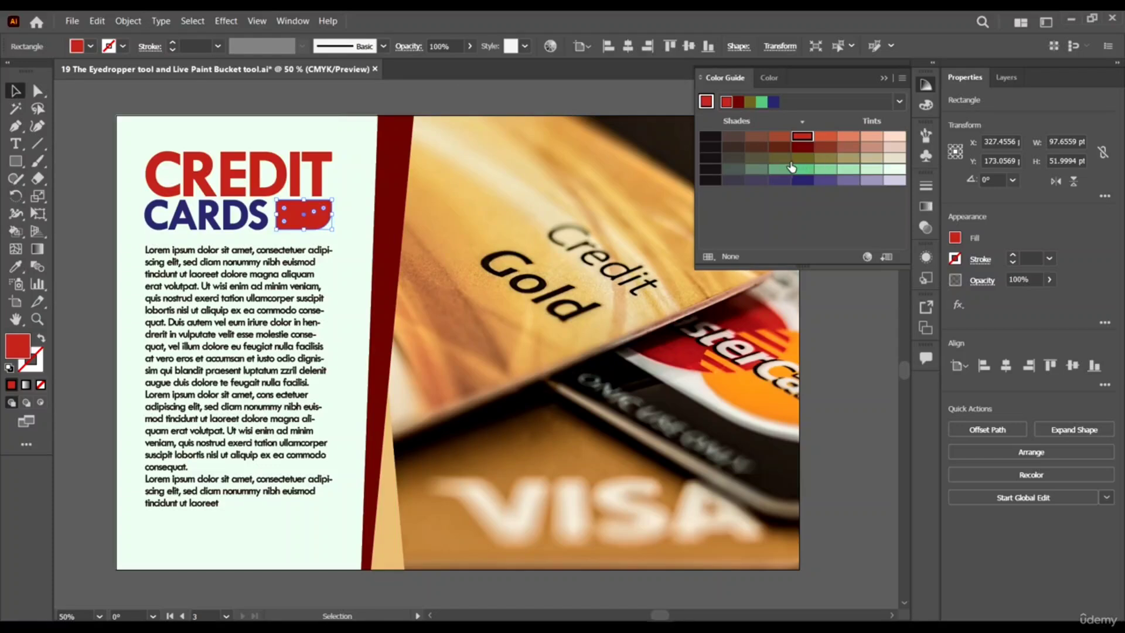
click(777, 150)
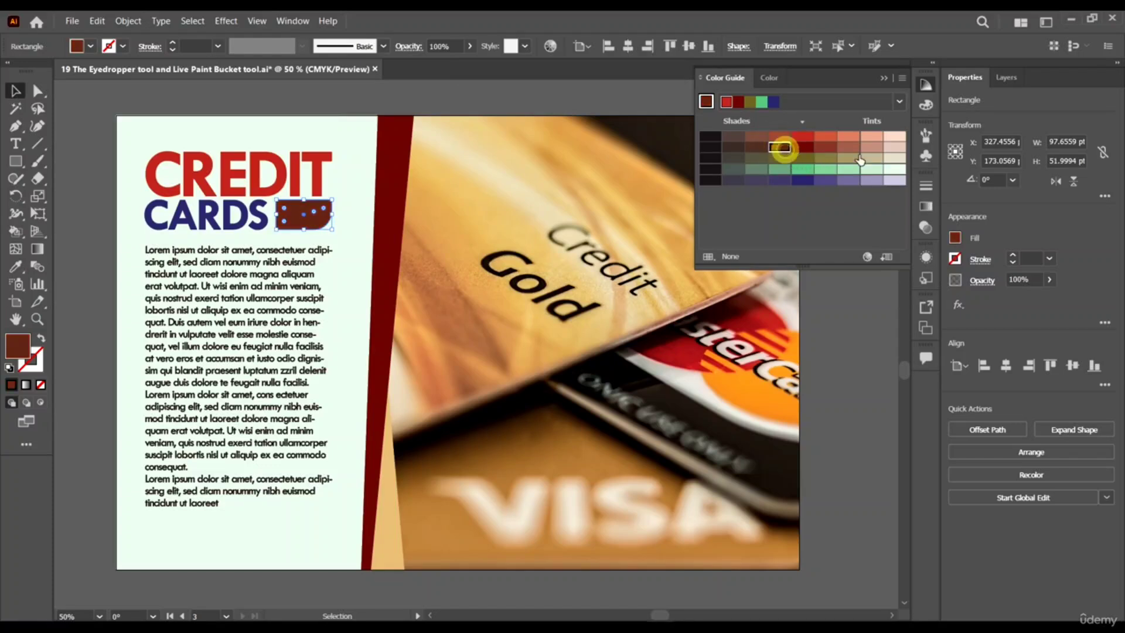
click(262, 305)
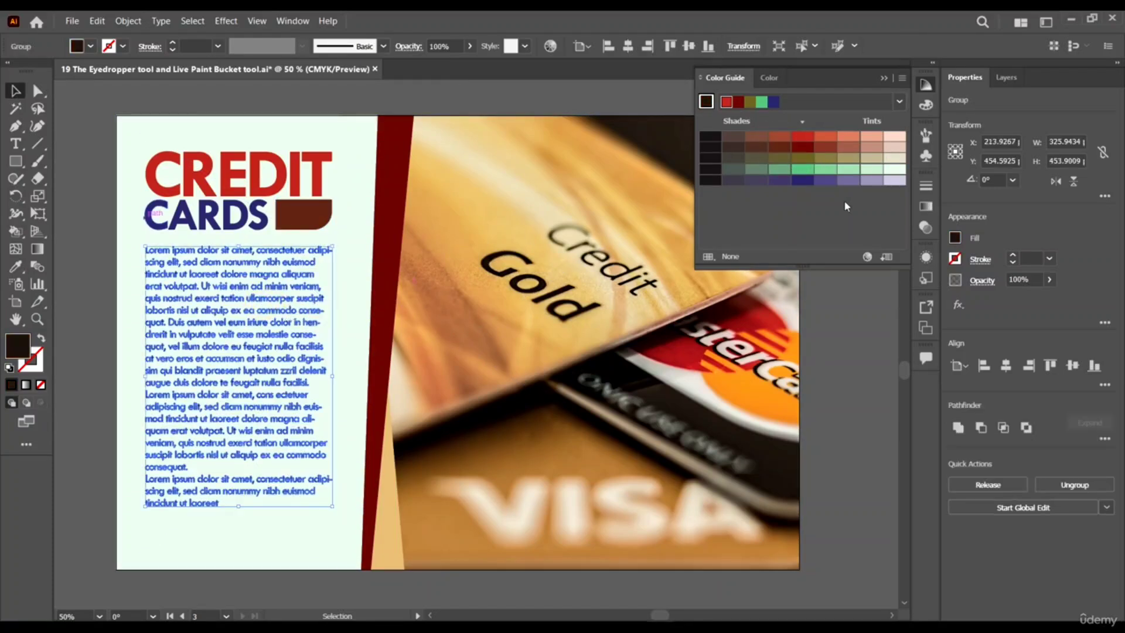
click(710, 141)
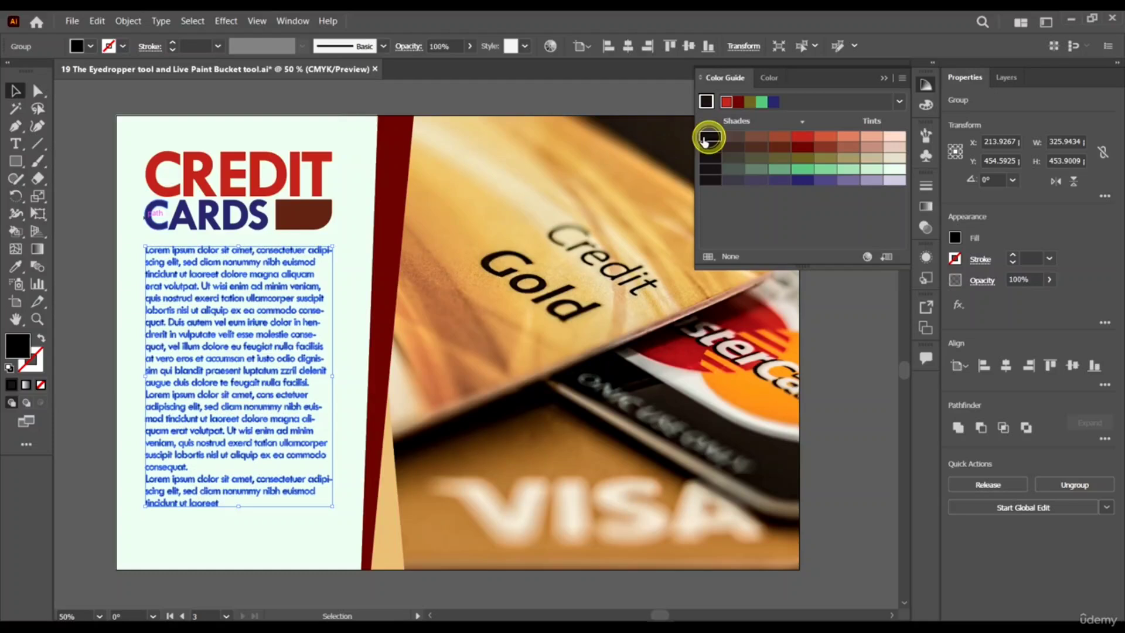
click(542, 84)
Fill the narrow beige triangle with dark blue and the diagonal stripe with a muted green from the Color Guide
click(391, 475)
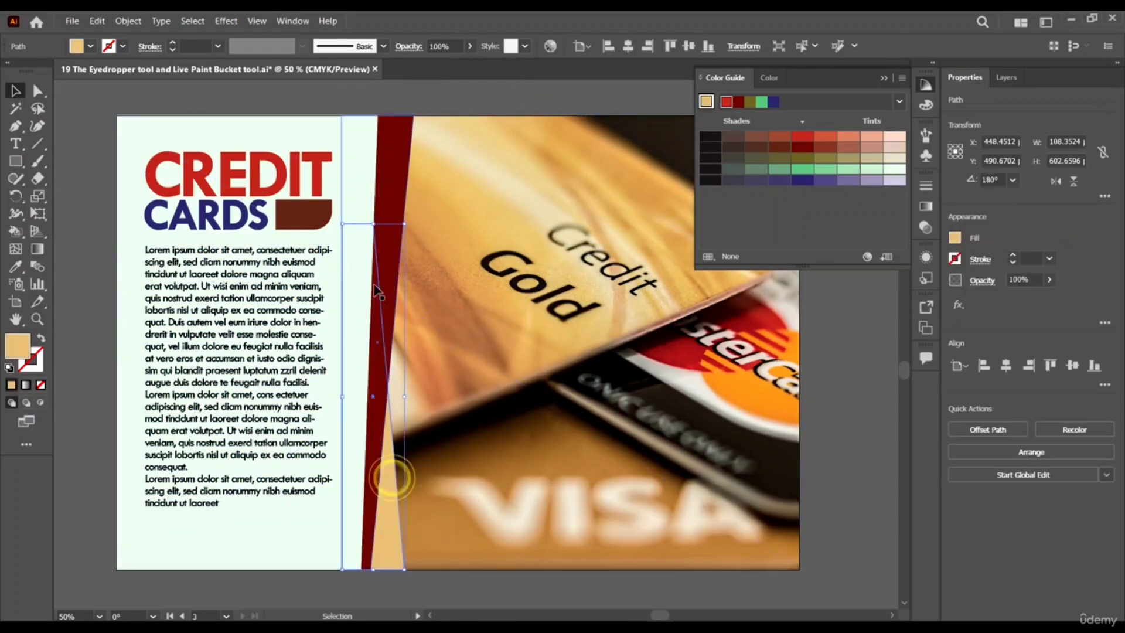
click(804, 187)
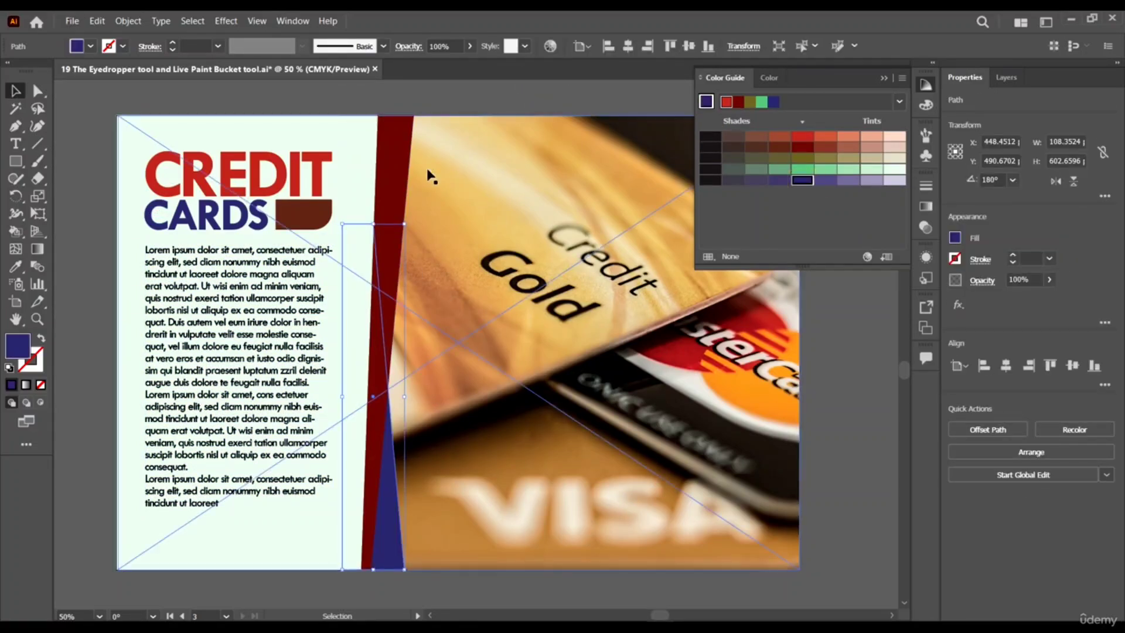
click(380, 154)
click(849, 170)
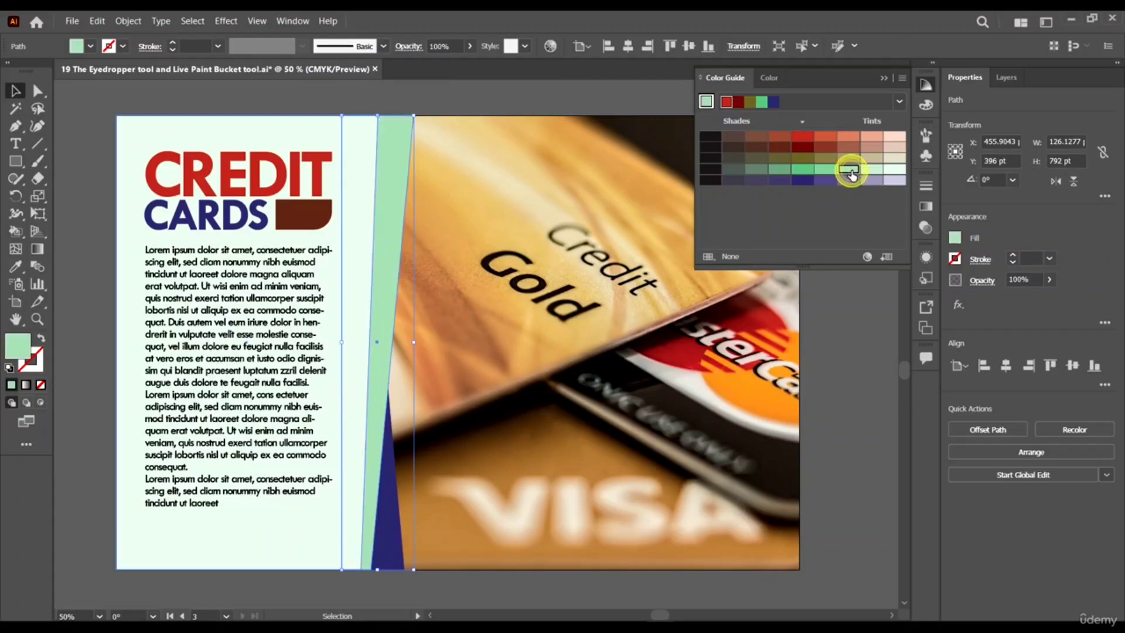
click(780, 170)
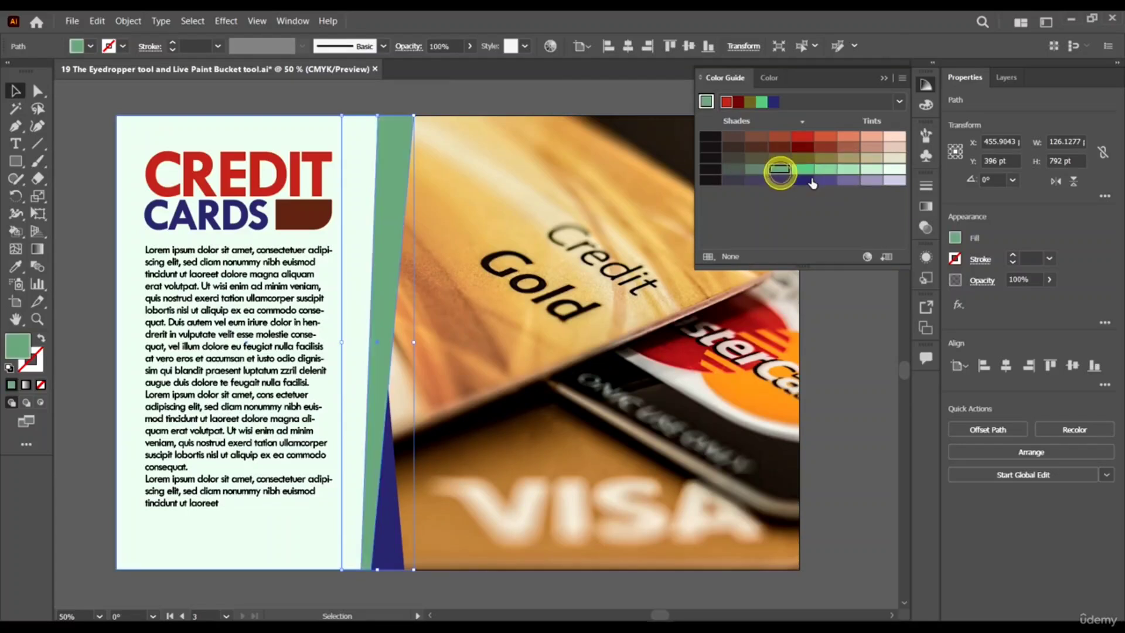
click(589, 104)
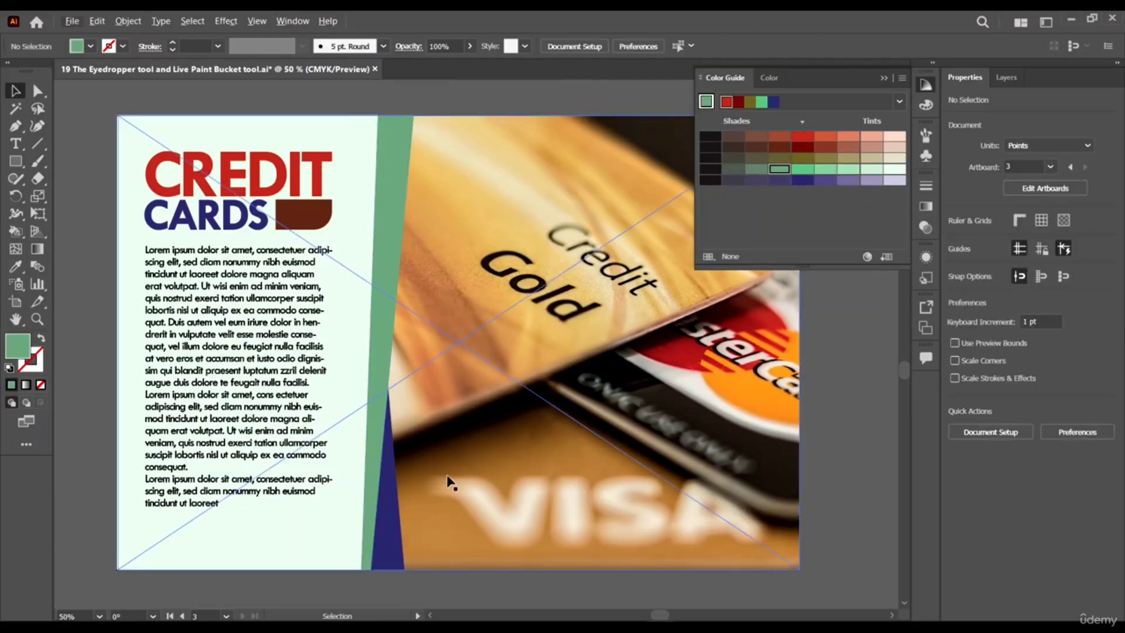
Try beige, pale pink and bright green variations on the narrow triangle beside the stripe, ending on a dark grey-green shade
click(381, 495)
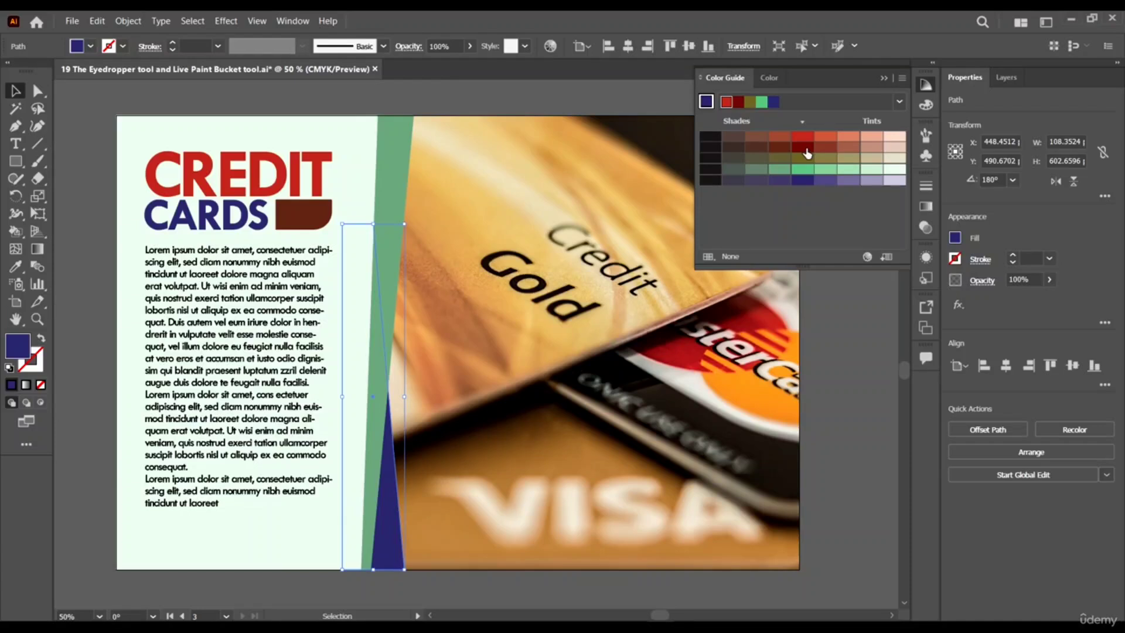
click(852, 158)
click(871, 159)
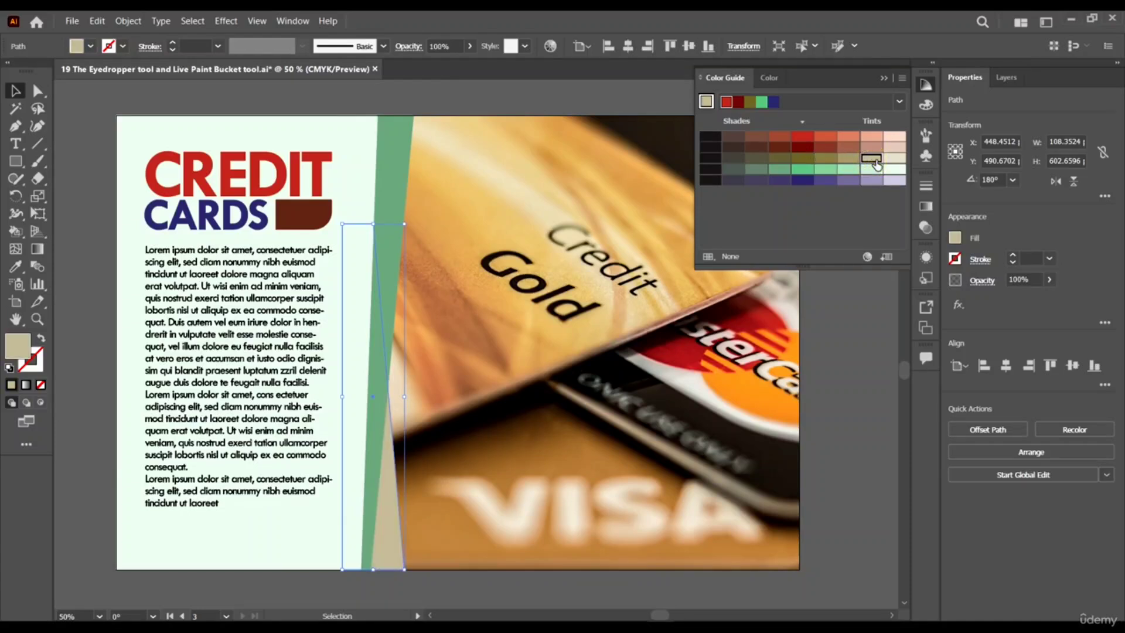
click(897, 159)
click(897, 139)
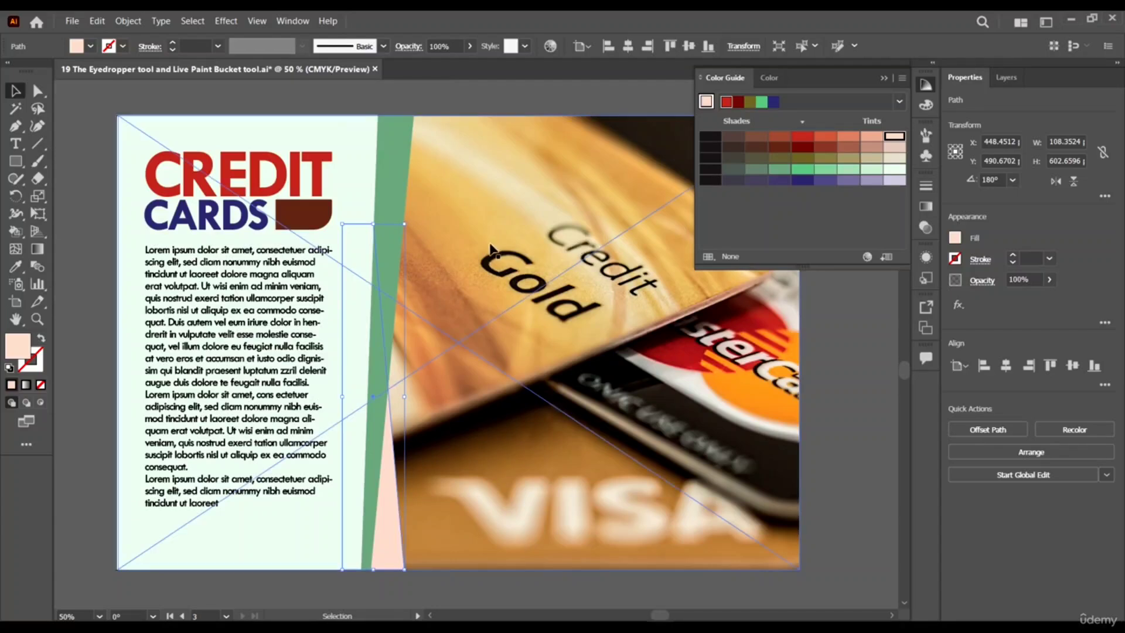
scroll(400, 260, right, 1)
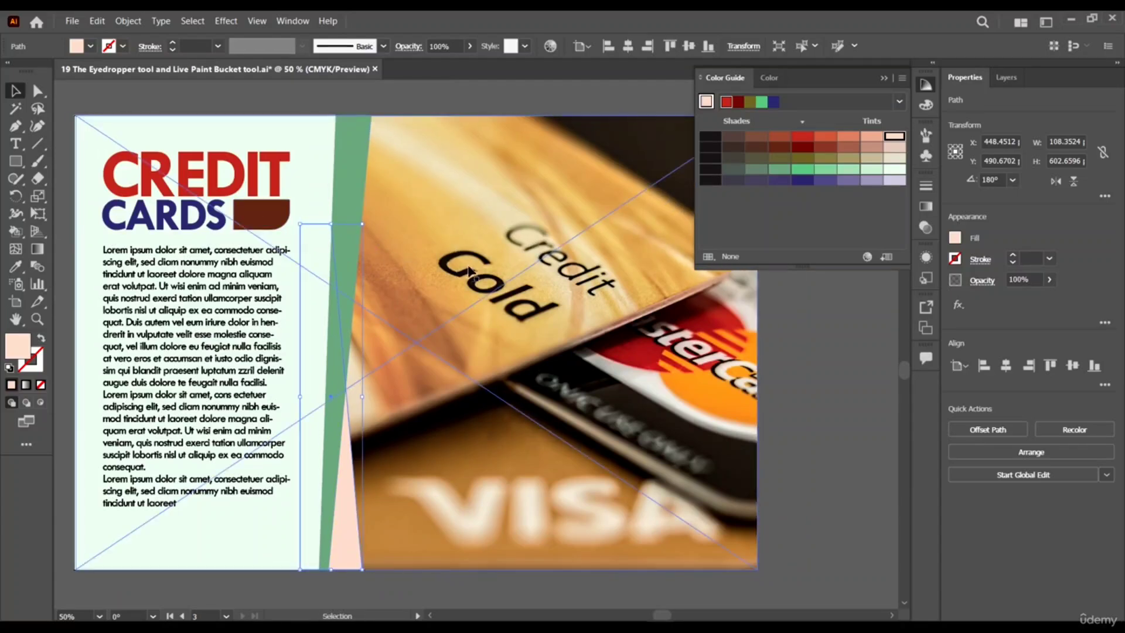
click(803, 171)
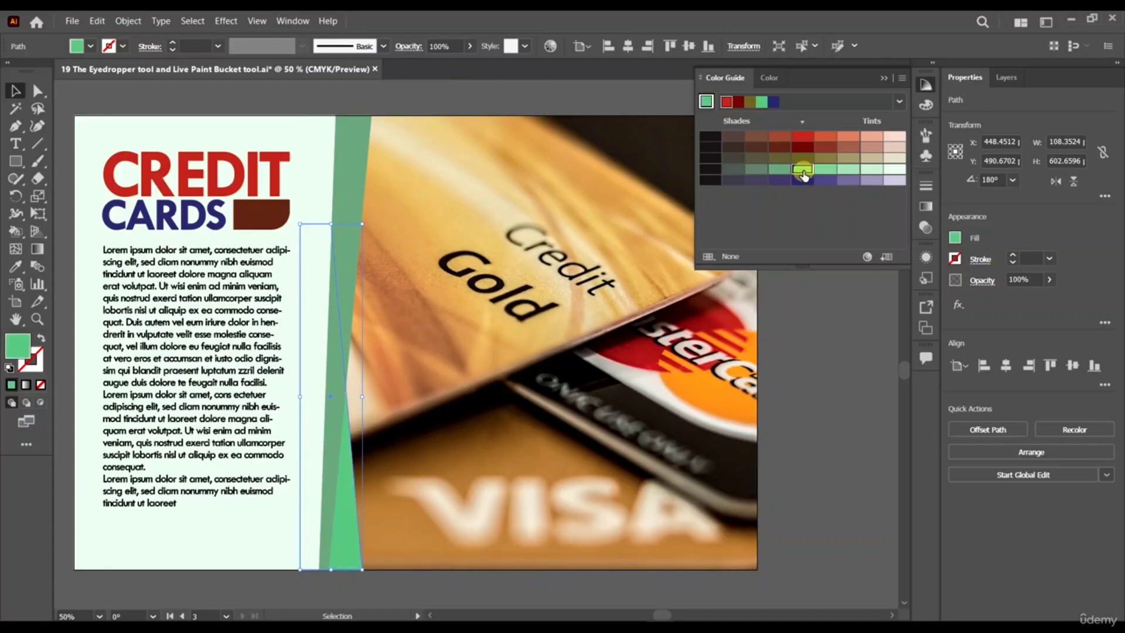
click(732, 170)
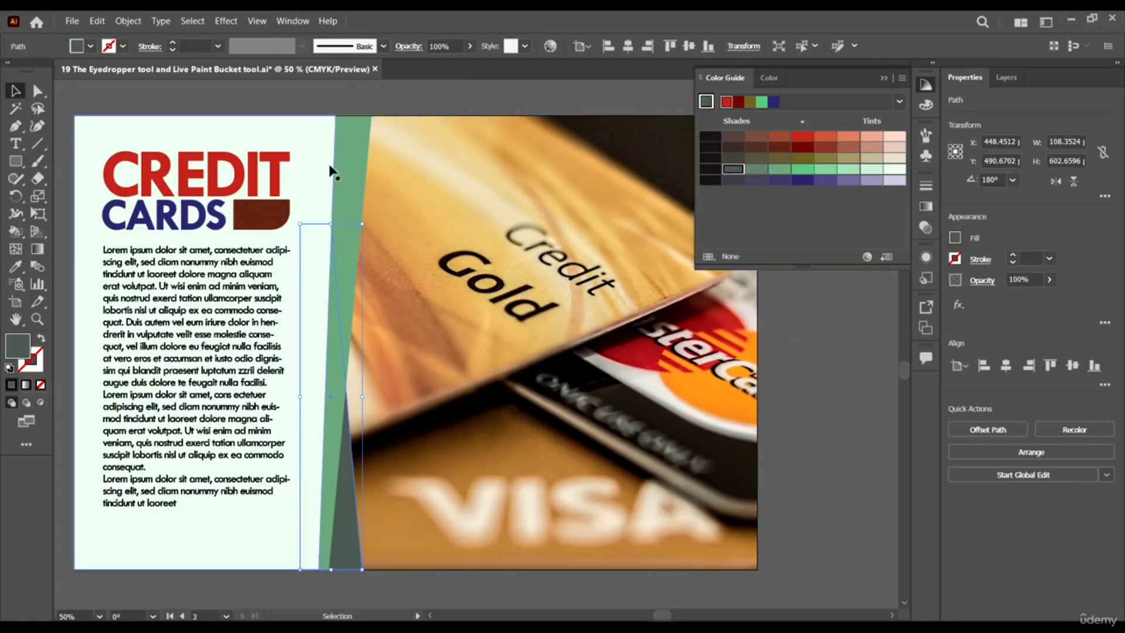
Set the diagonal stripe's fill to the darker green 3E6849 in the Color Picker and deselect it
click(344, 143)
double_click(25, 349)
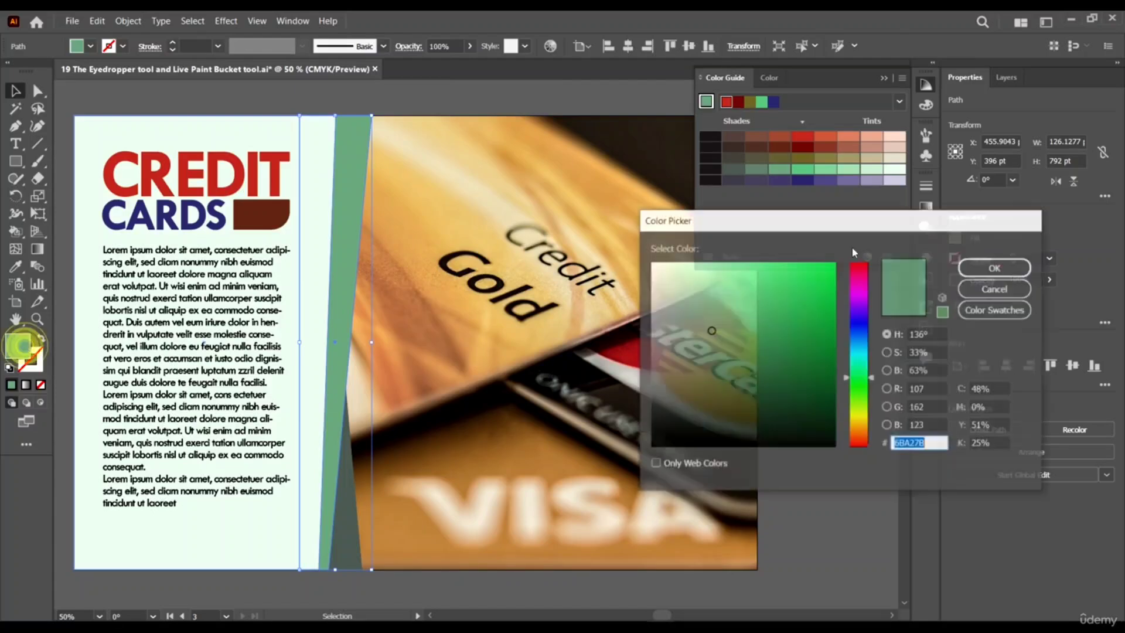
drag(726, 348, 725, 367)
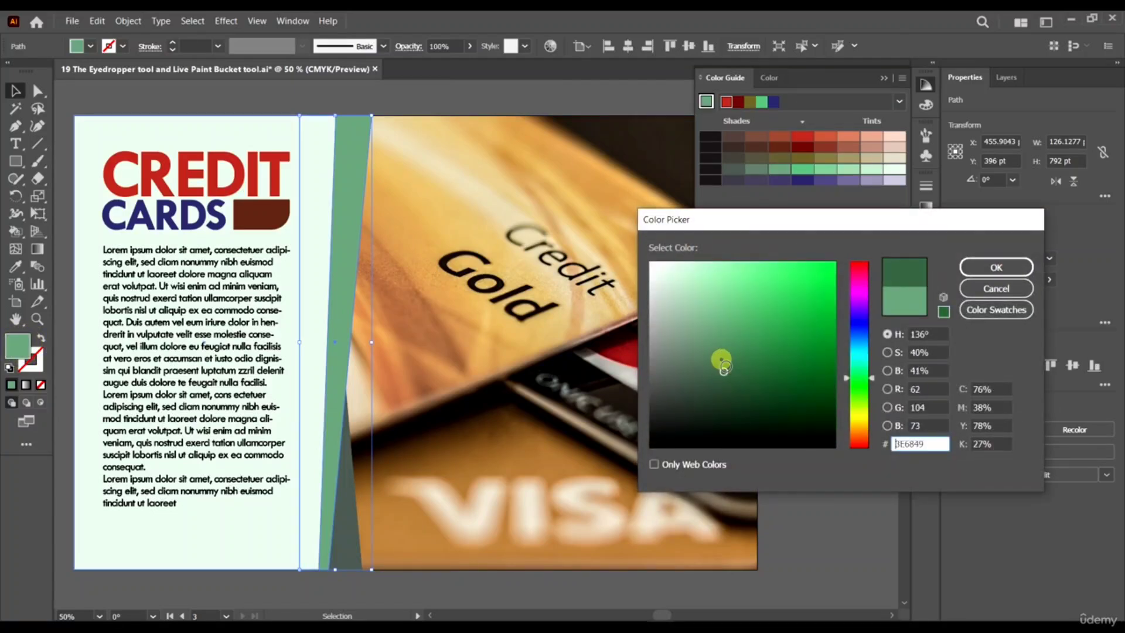
click(996, 268)
click(811, 390)
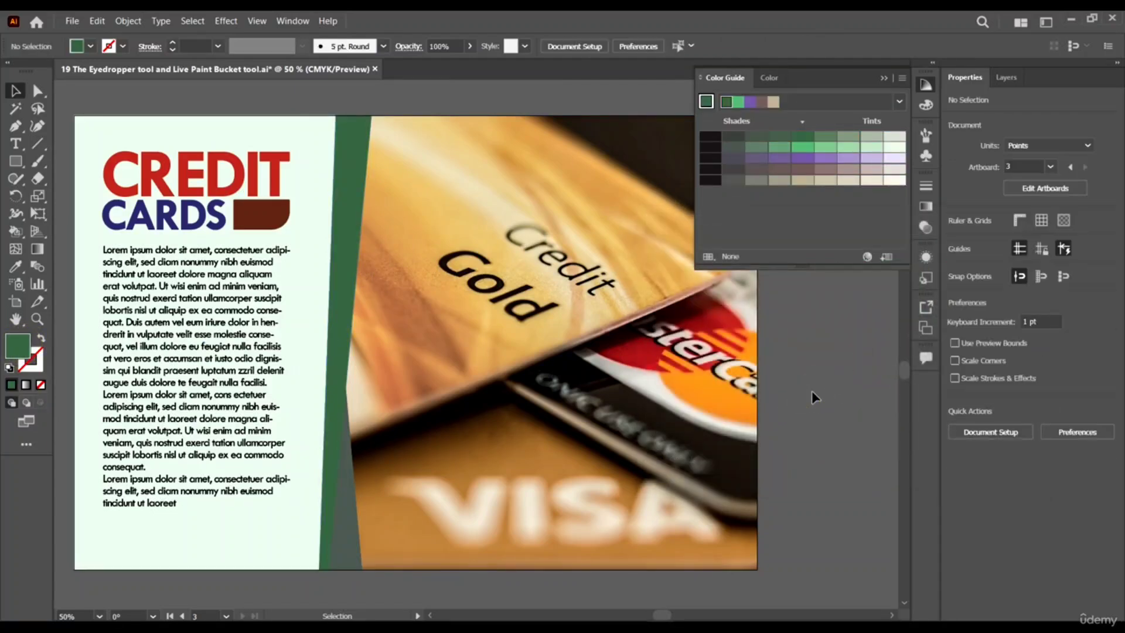
Fill the narrow triangle beside the stripe with the palest green tint from the Color Guide and deselect it
click(335, 509)
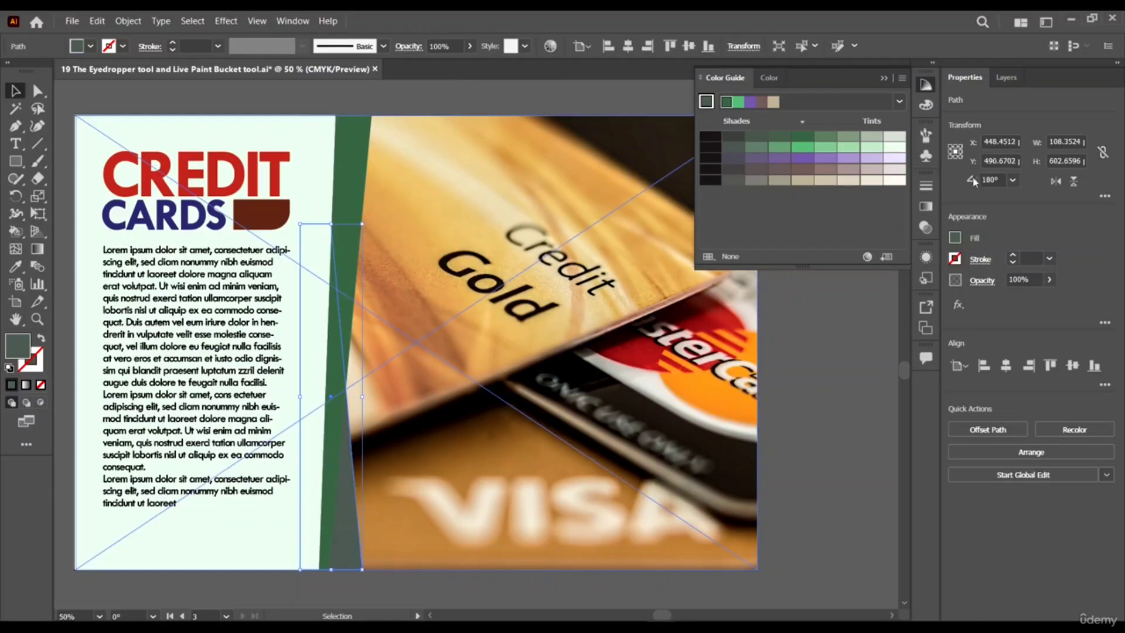
click(892, 148)
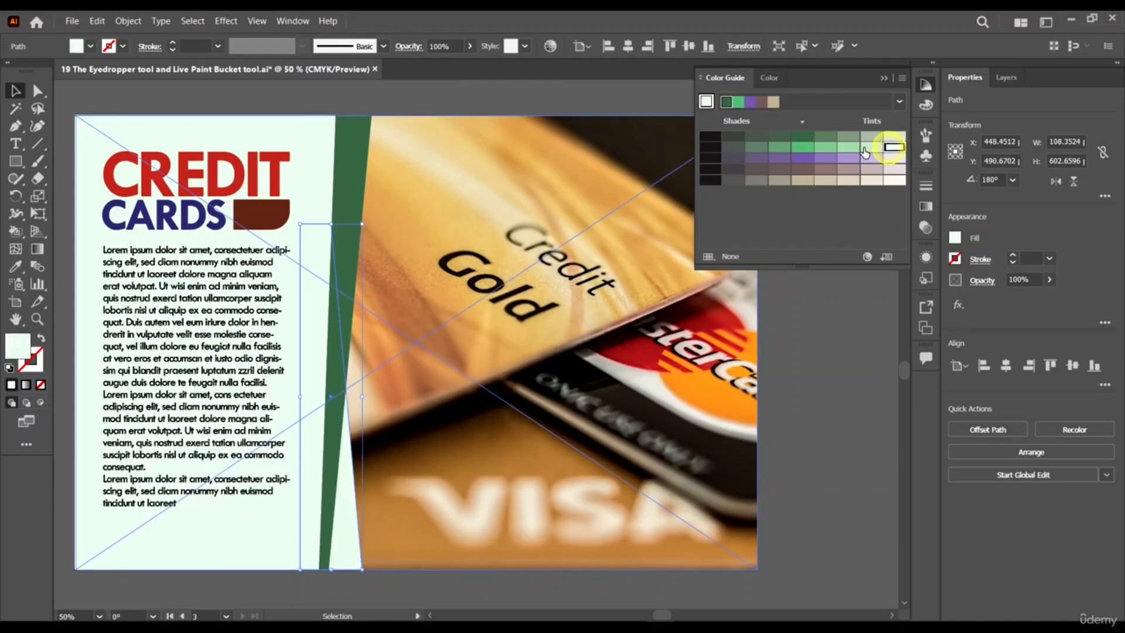
click(829, 370)
Set the text panel background's fill to white, FFFFFF, in the Color Picker and deselect it
click(303, 144)
double_click(13, 345)
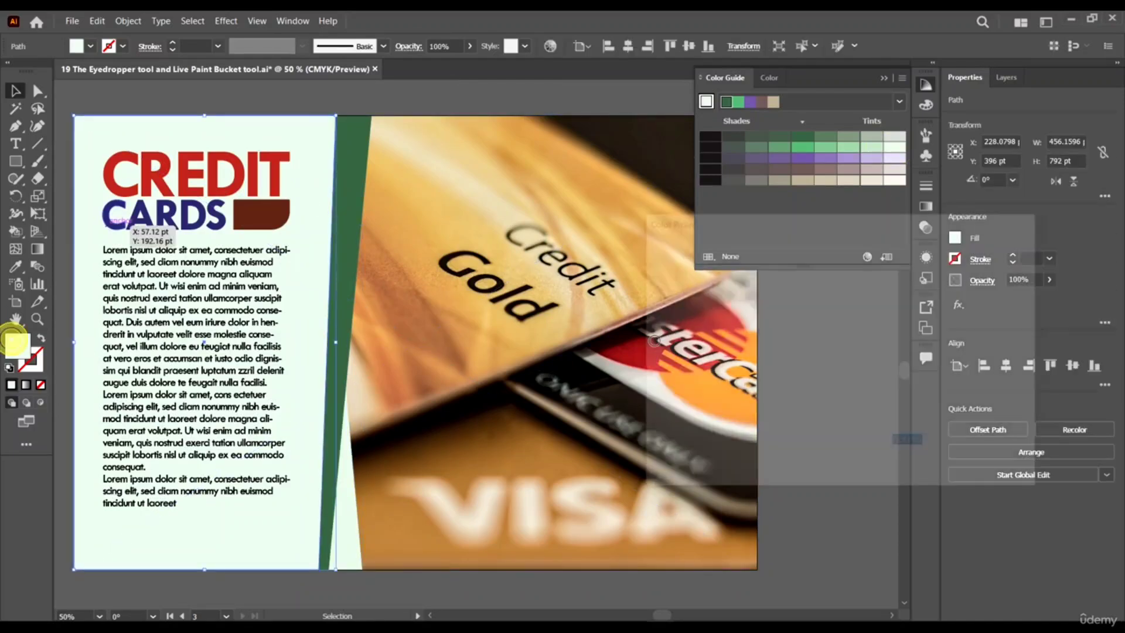
drag(653, 276, 645, 260)
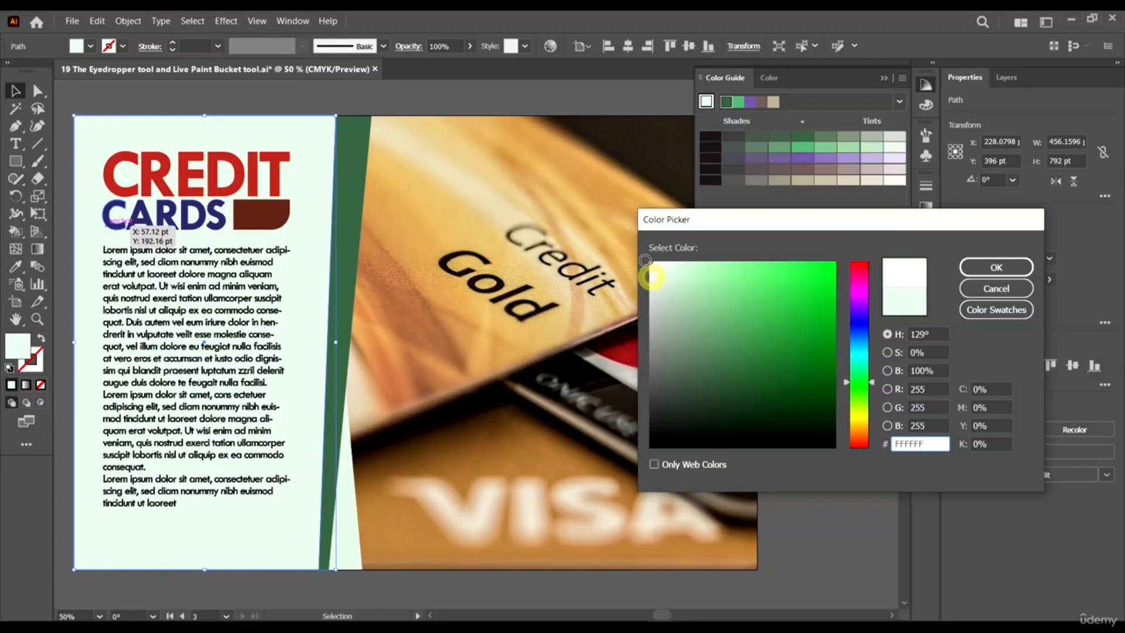
click(997, 269)
click(389, 88)
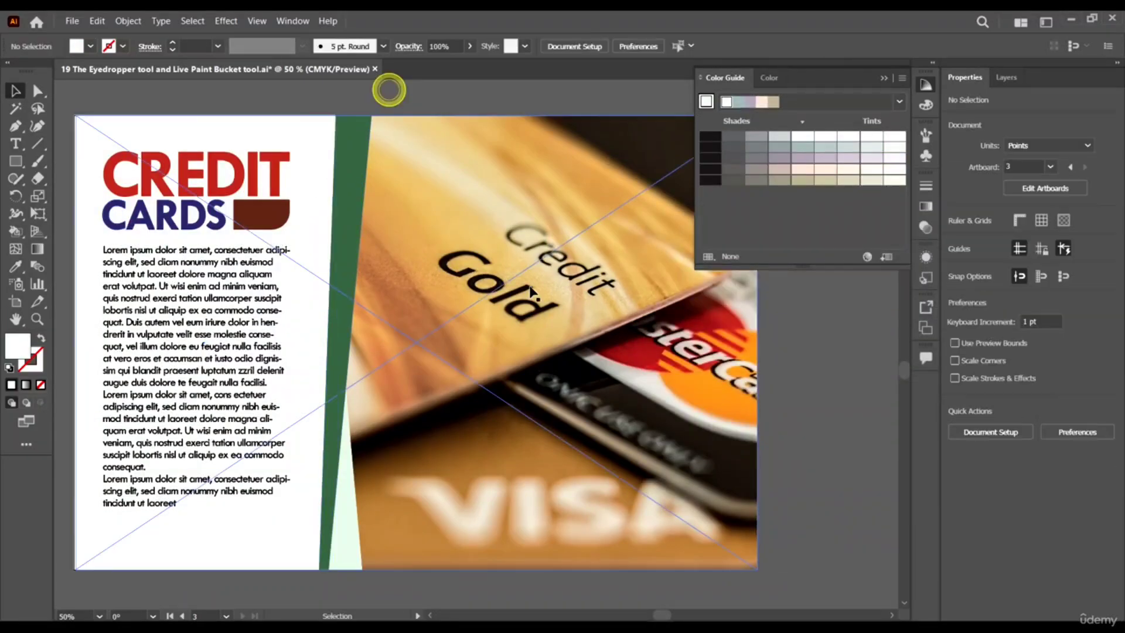
Base the Color Guide variations on the CREDIT heading's red again by sampling it with the Eyedropper
click(188, 226)
click(249, 171)
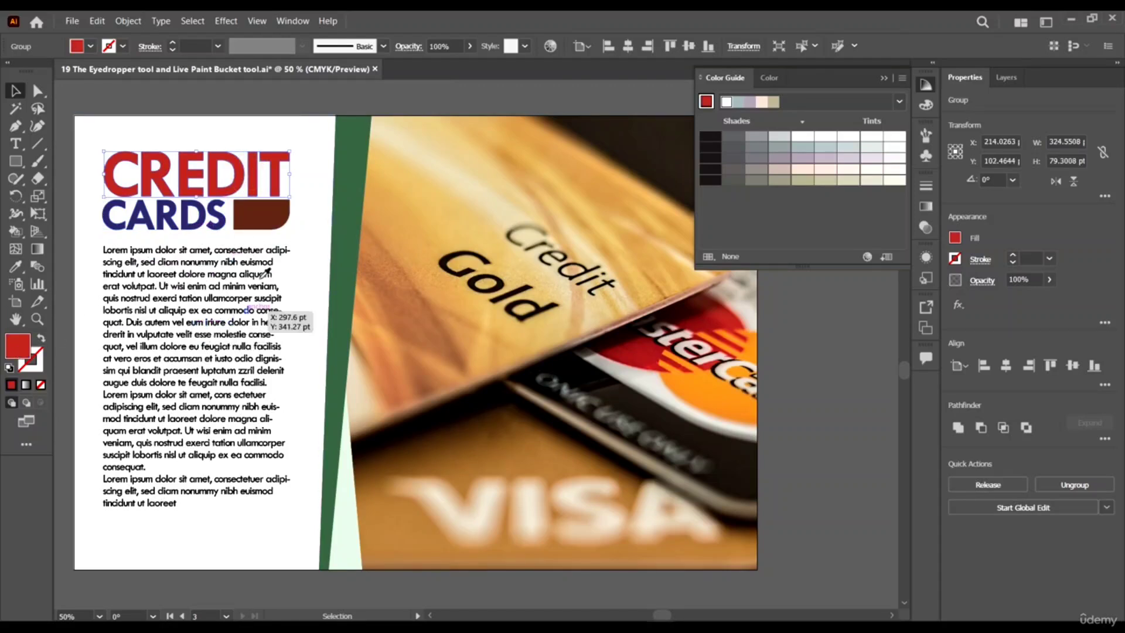
click(249, 162)
key(i)
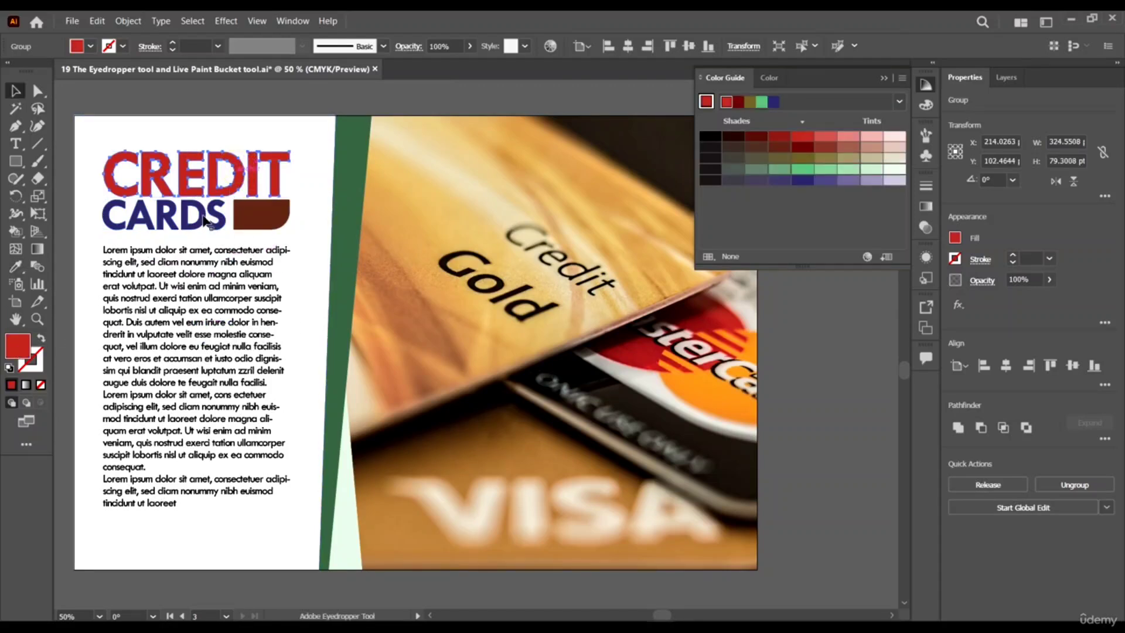
Fill the CARDS heading with a dark reddish brown shade from the Color Guide, after trying pure dark red
ctrl+click(204, 219)
click(803, 148)
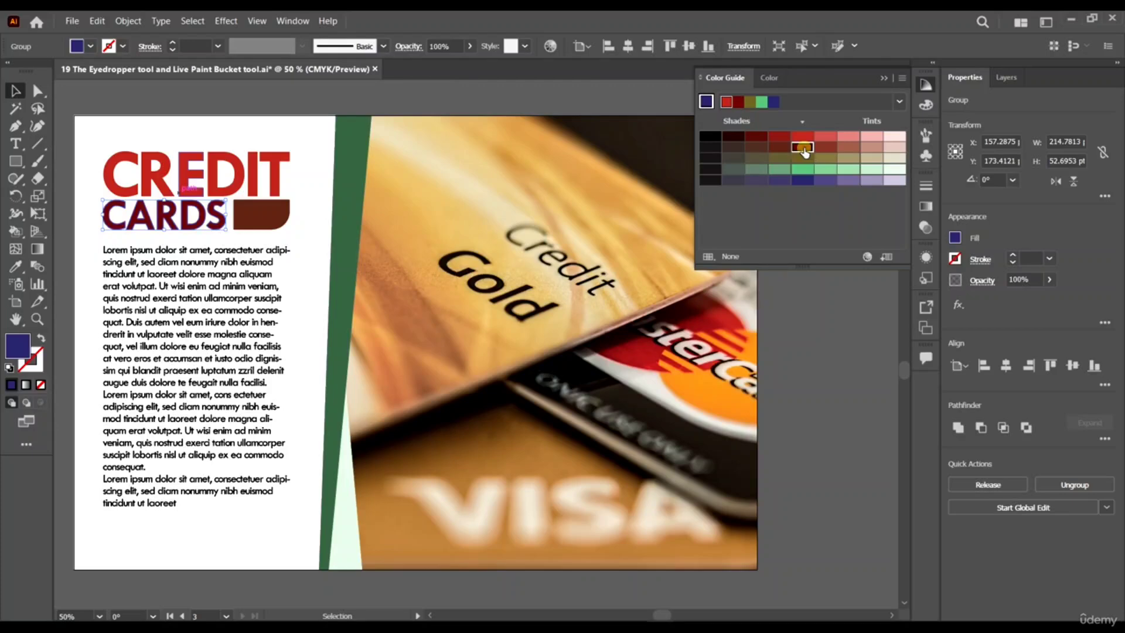
click(780, 148)
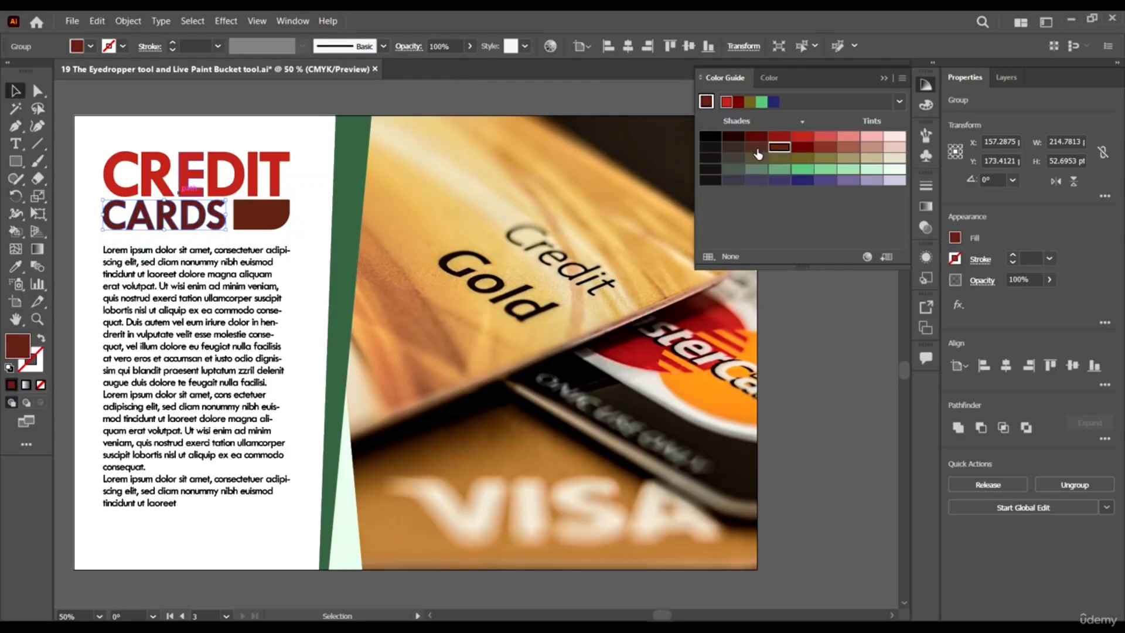
Compare the heading, stripe and panel colours of the recoloured card layout with the version above it
click(801, 309)
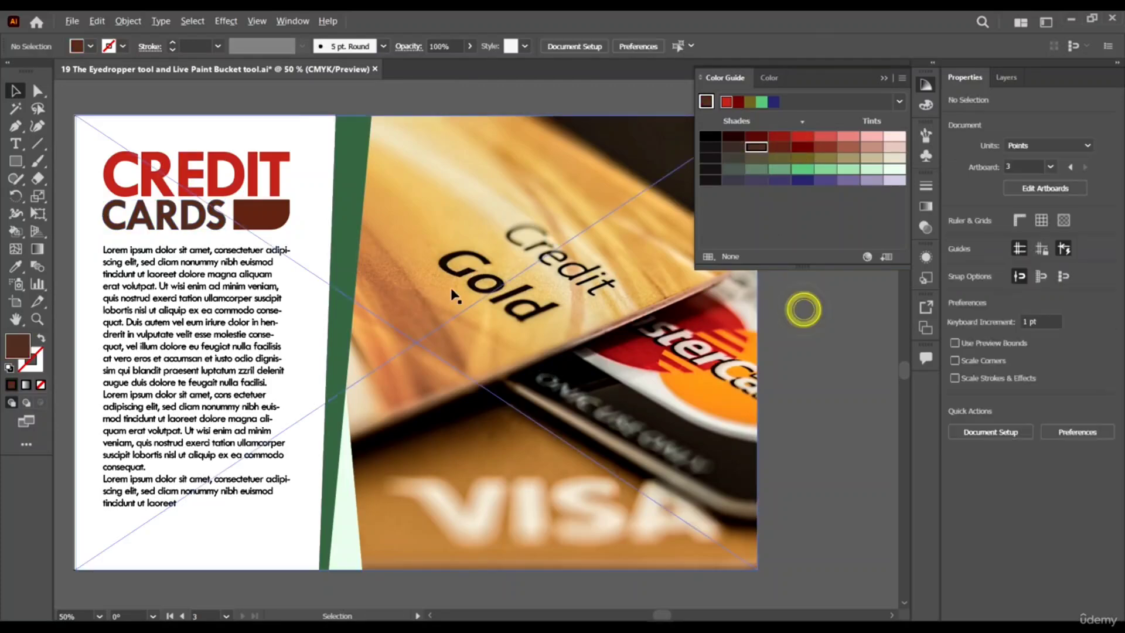
key(ctrl+minus)
key(ctrl+minus)
key(ctrl+minus)
scroll(607, 340, up, 1)
scroll(595, 305, up, 2)
click(601, 398)
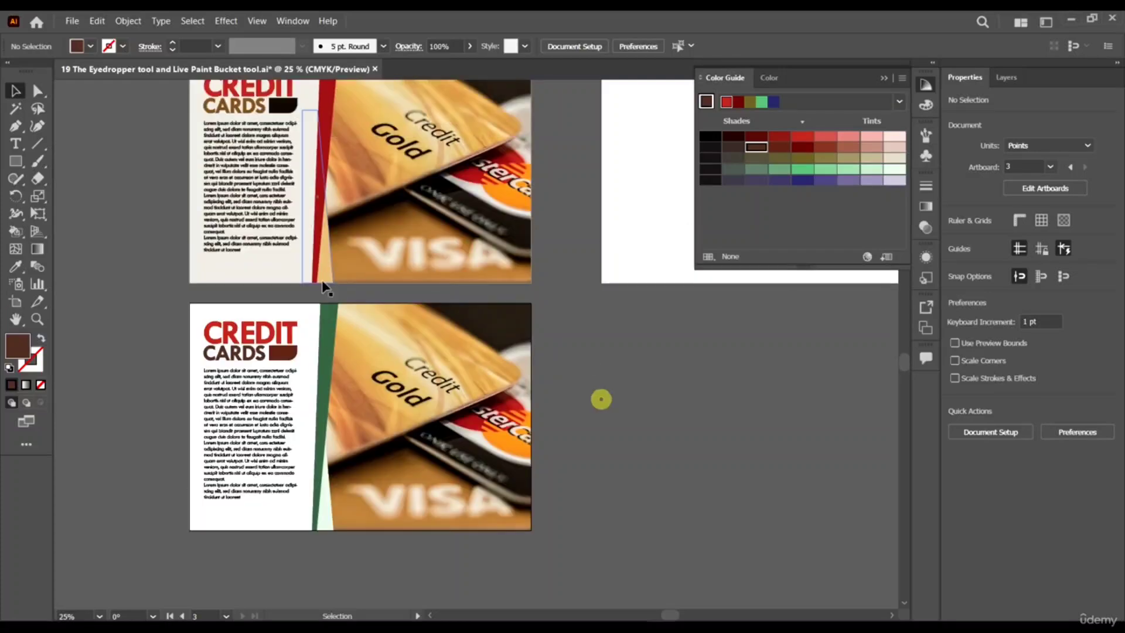
scroll(321, 284, down, 1)
scroll(384, 249, up, 1)
scroll(285, 242, up, 3)
scroll(204, 192, down, 2)
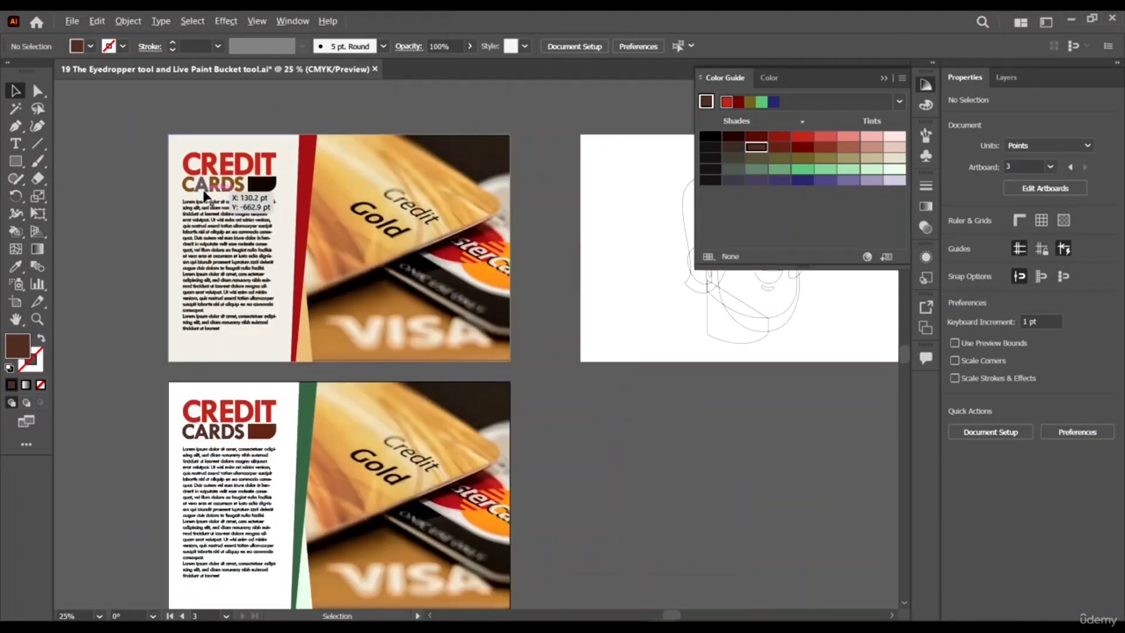
scroll(280, 216, down, 1)
scroll(257, 246, down, 2)
scroll(414, 239, up, 2)
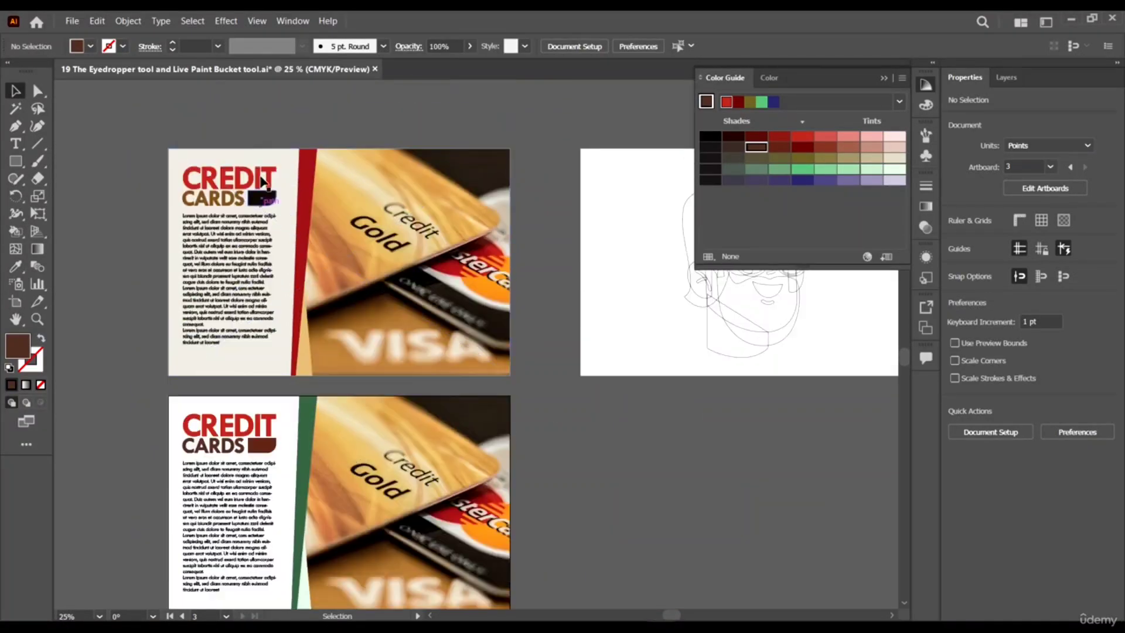
drag(153, 128, 546, 599)
click(625, 535)
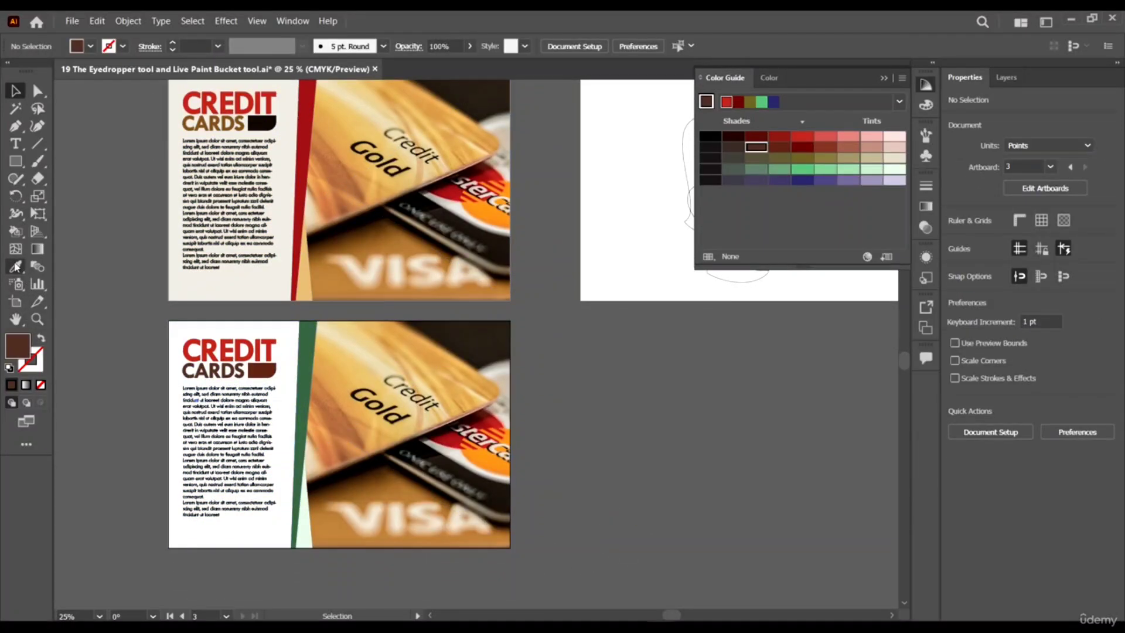
scroll(419, 276, up, 2)
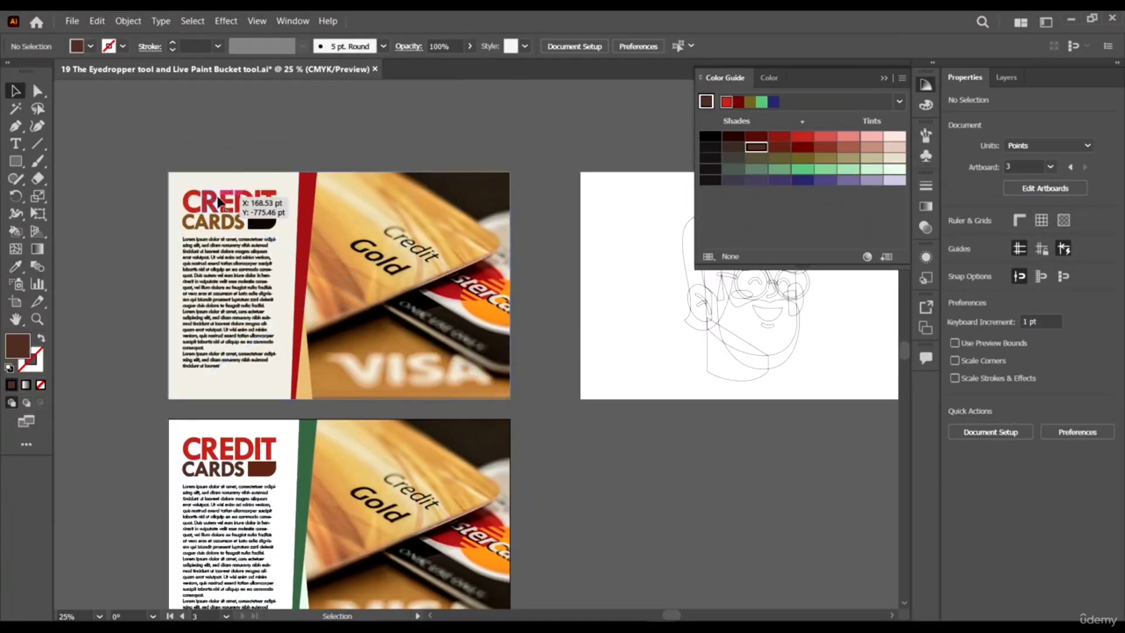
scroll(252, 201, down, 2)
Draw six dark brown rectangles above the line-art face's artboard, four of them overlapping and two standing apart
scroll(334, 237, right, 2)
scroll(341, 240, right, 5)
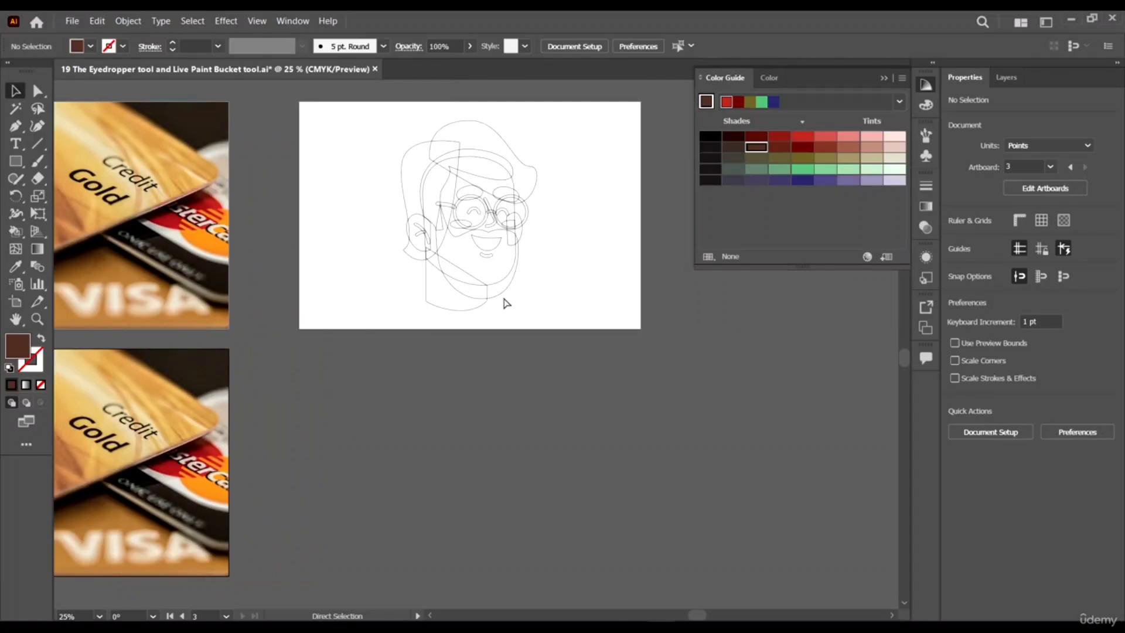
scroll(475, 261, right, 1)
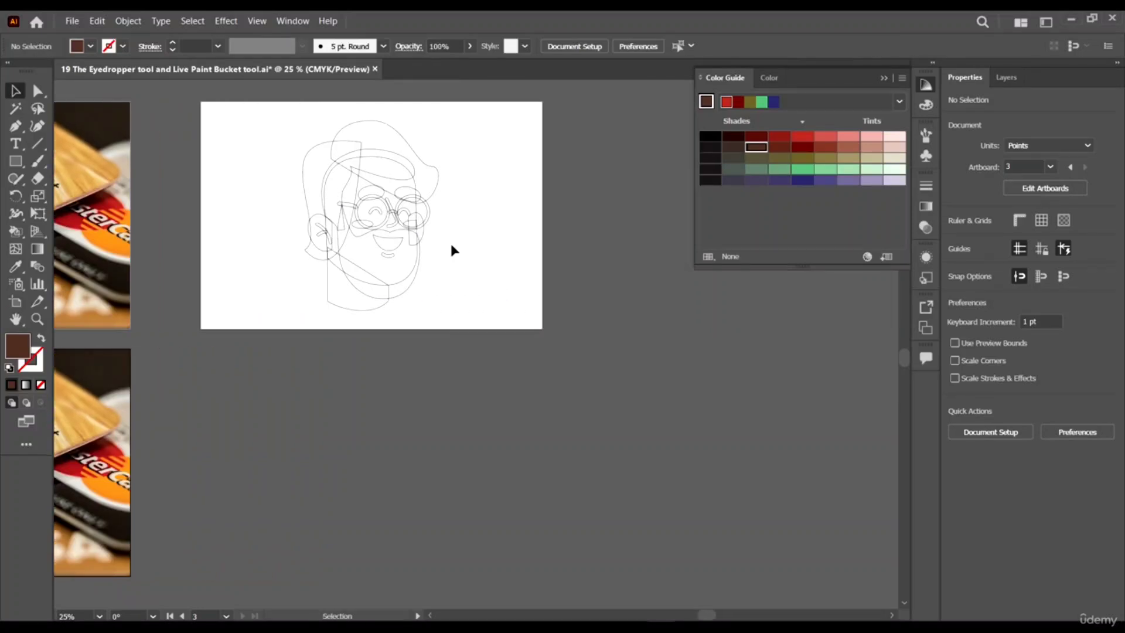
scroll(293, 205, up, 2)
scroll(149, 217, up, 1)
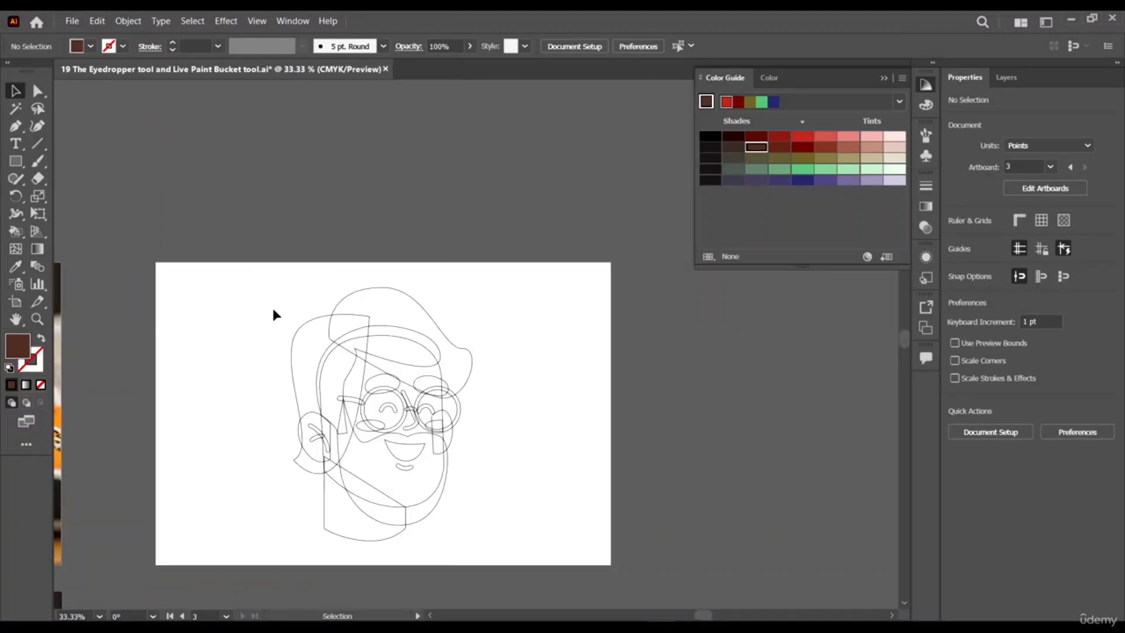
click(16, 161)
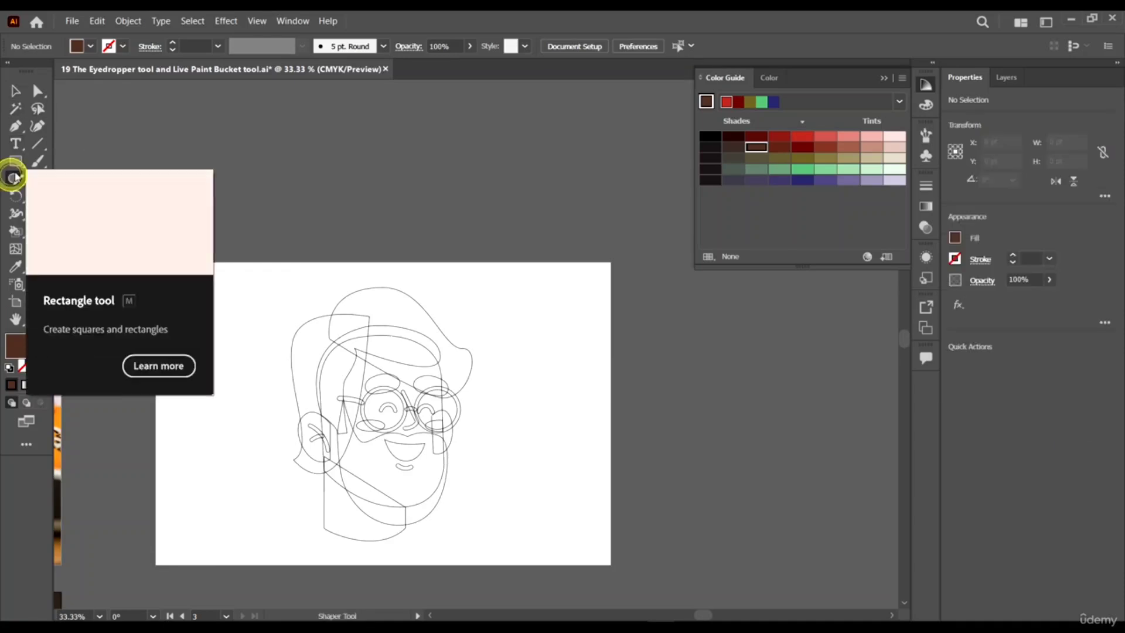
drag(243, 145, 330, 206)
drag(431, 157, 283, 226)
drag(469, 115, 385, 172)
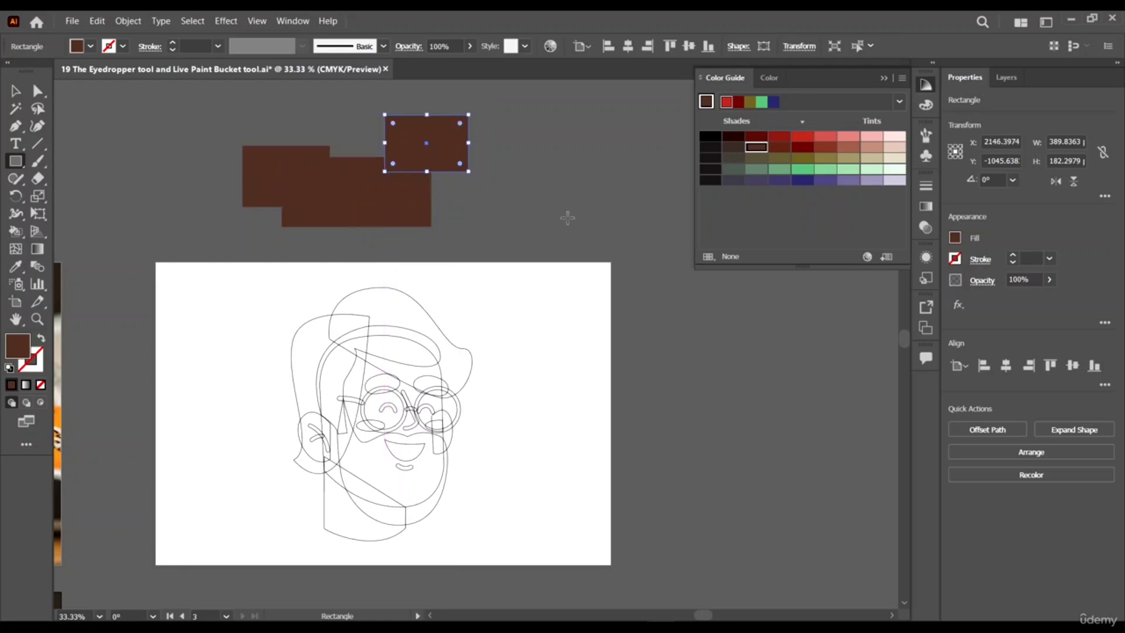
mouse_move(477, 236)
mouse_down()
mouse_move(415, 186)
mouse_move(369, 191)
mouse_up()
drag(235, 226, 268, 259)
drag(147, 138, 212, 191)
Select all six rectangles, move them slightly up and narrow them together to about 681 pt wide
click(15, 91)
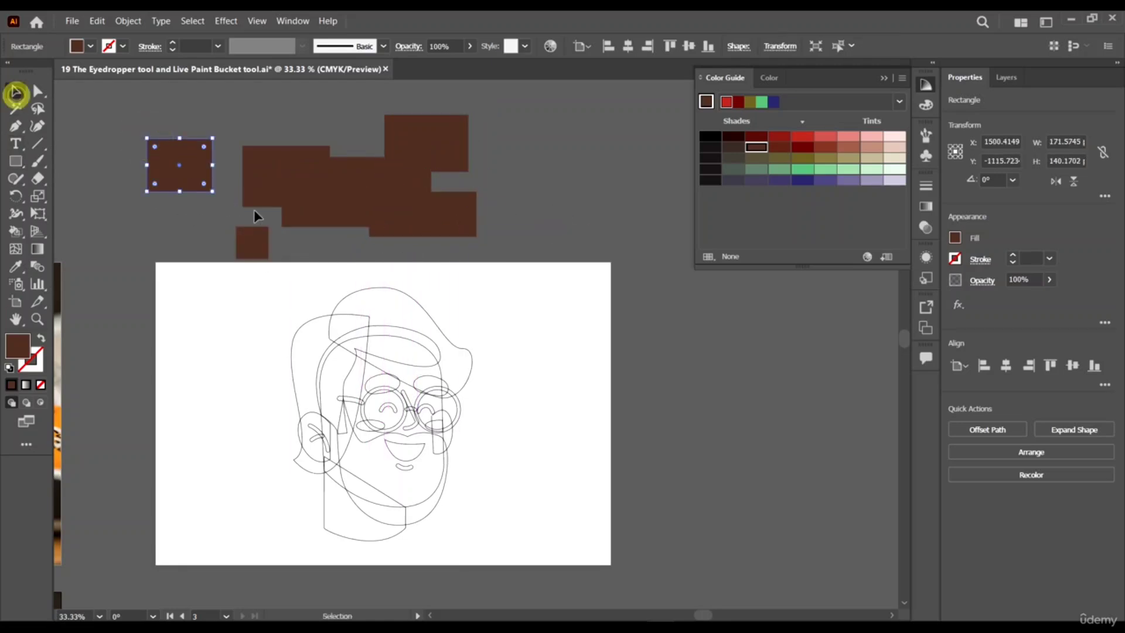
scroll(176, 129, up, 2)
click(102, 109)
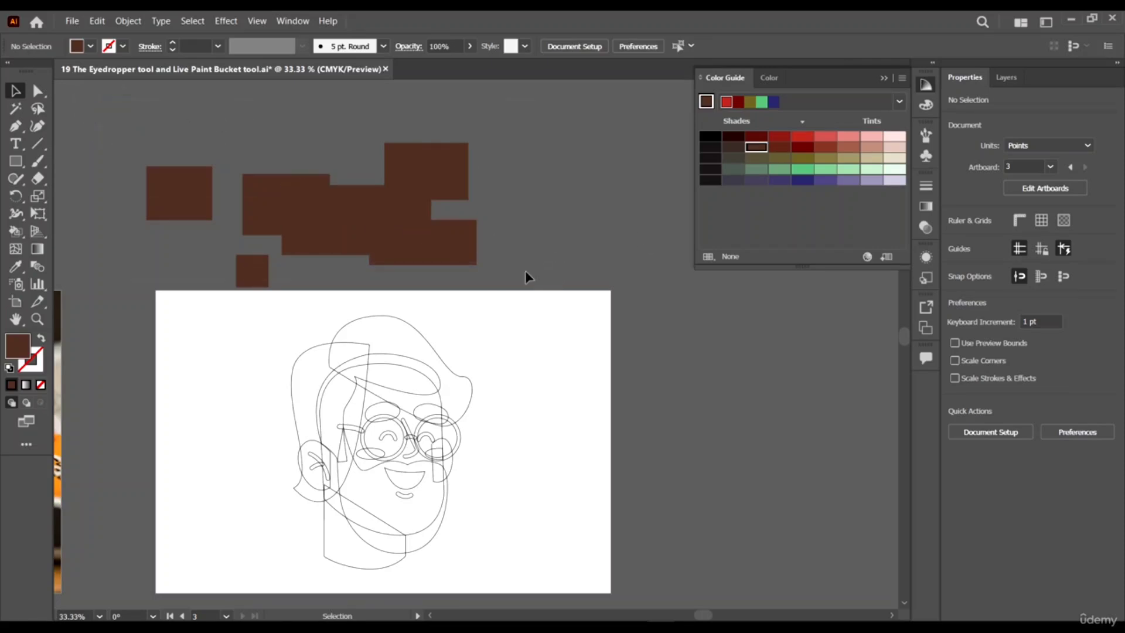
drag(525, 270, 526, 270)
drag(443, 193, 475, 169)
drag(531, 198, 461, 198)
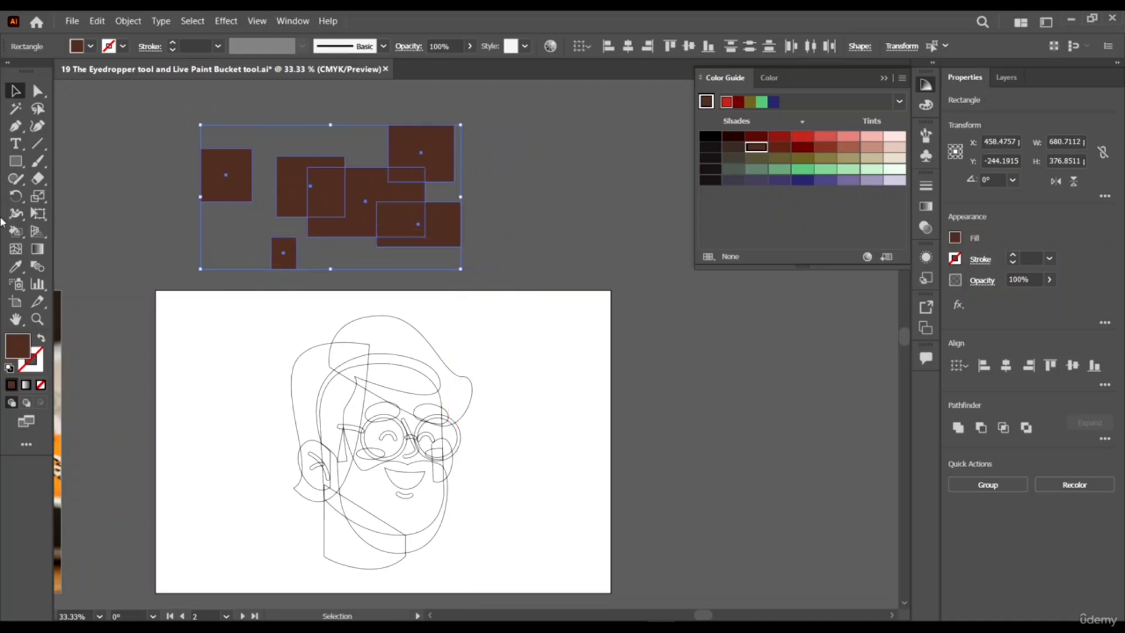
Make the selected rectangles a Live Paint group and fill the large separate square with a terracotta tint from the Color Guide
click(15, 231)
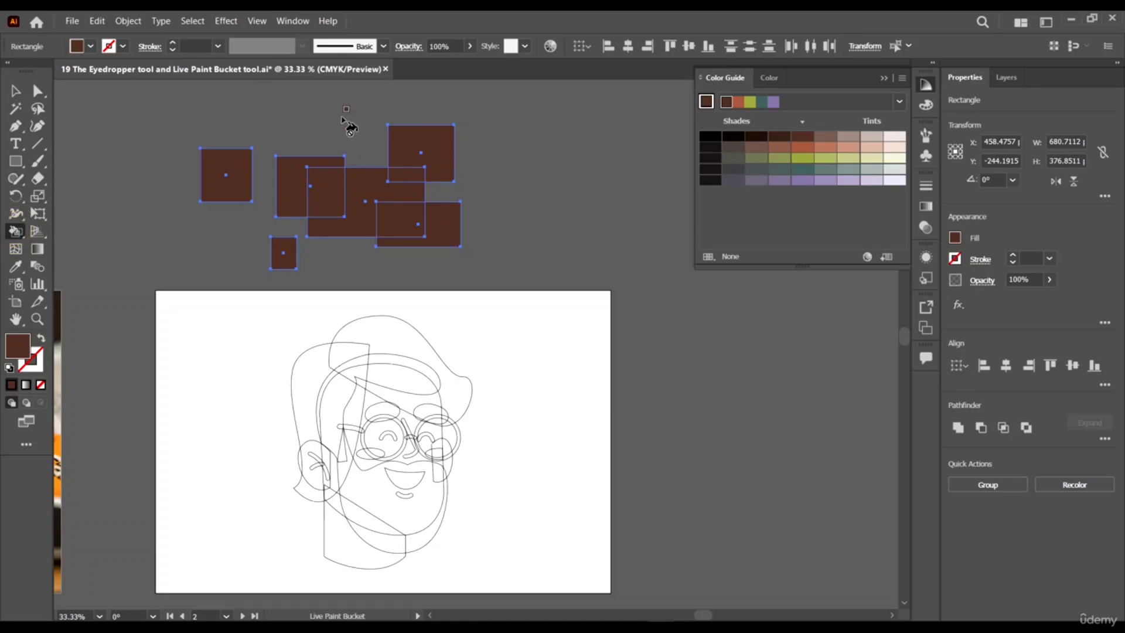
click(345, 149)
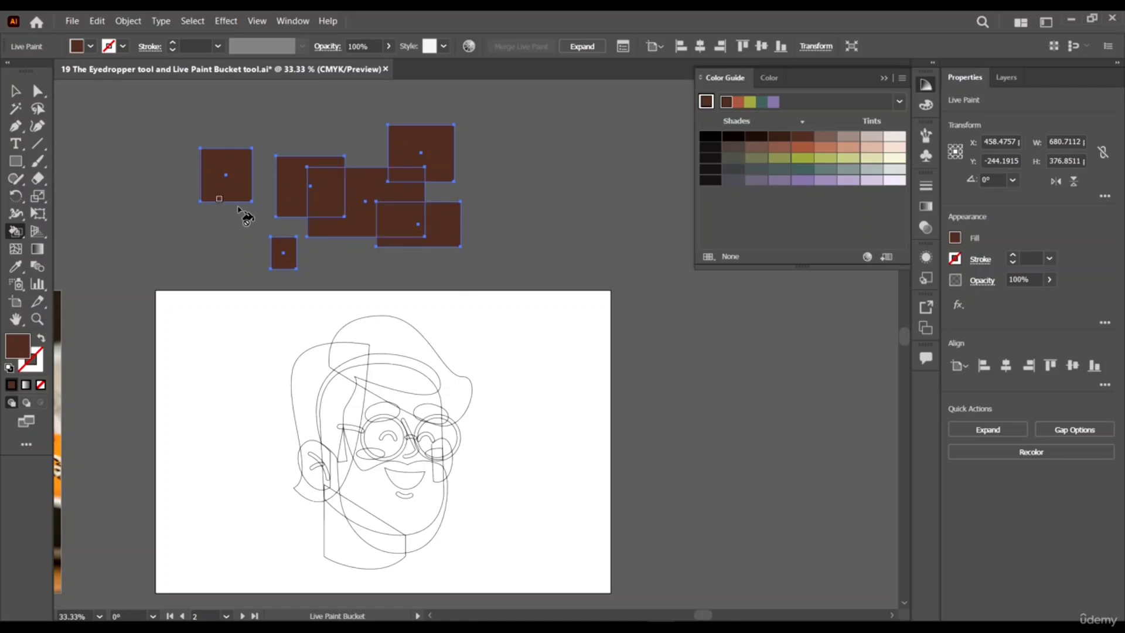
scroll(224, 206, down, 3)
scroll(224, 206, up, 4)
scroll(196, 205, up, 3)
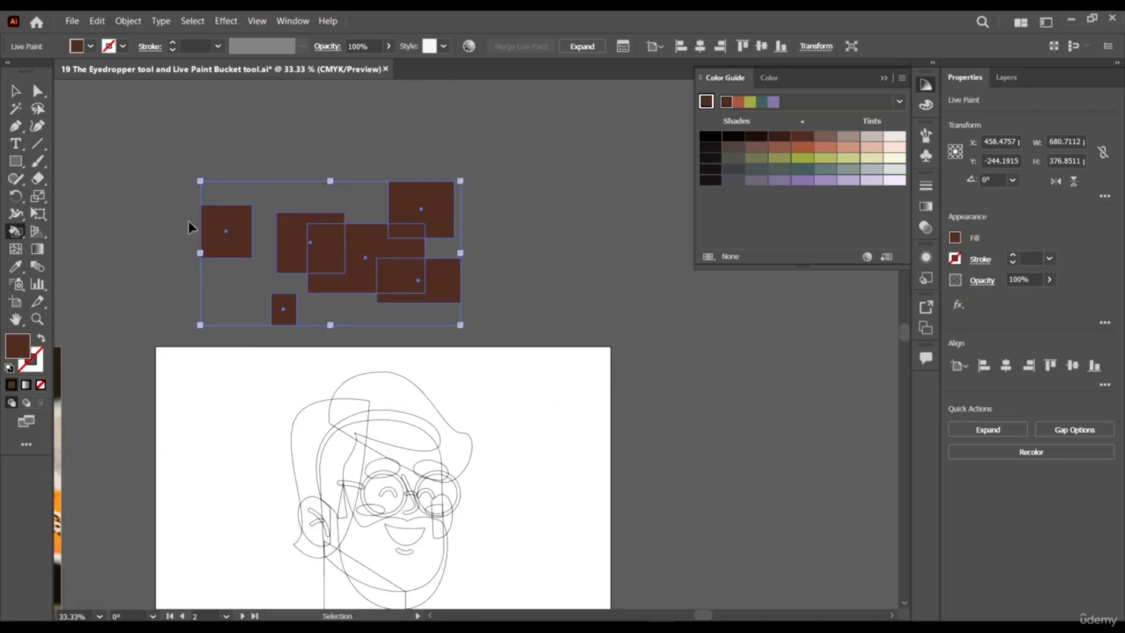
scroll(191, 228, left, 3)
scroll(337, 242, up, 2)
scroll(338, 242, up, 3)
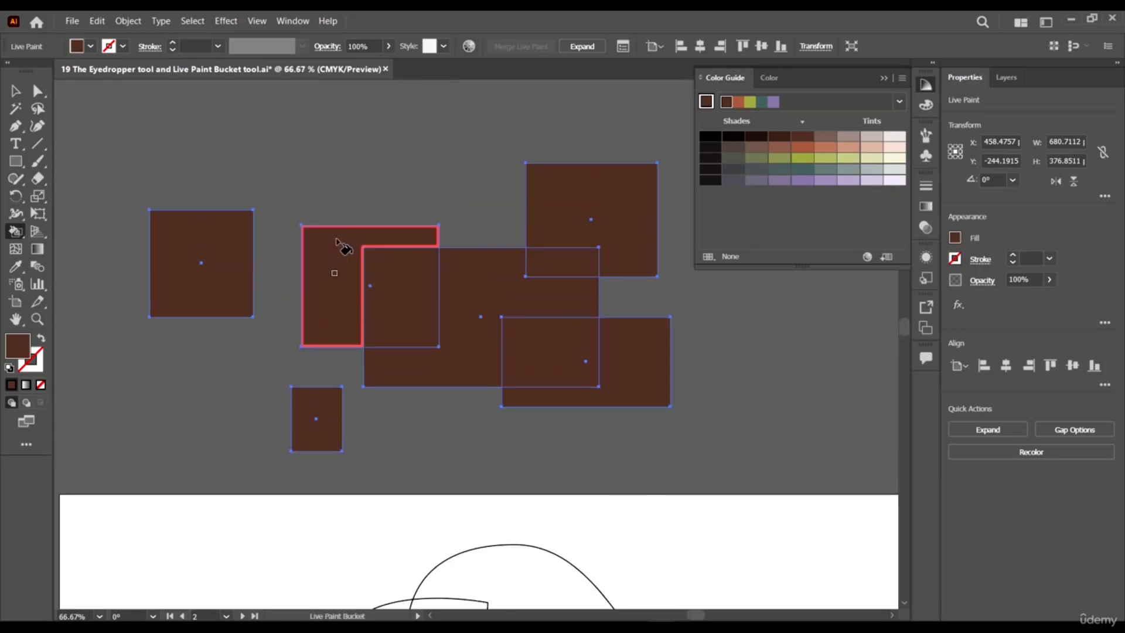
click(826, 148)
scroll(188, 281, right, 1)
click(208, 241)
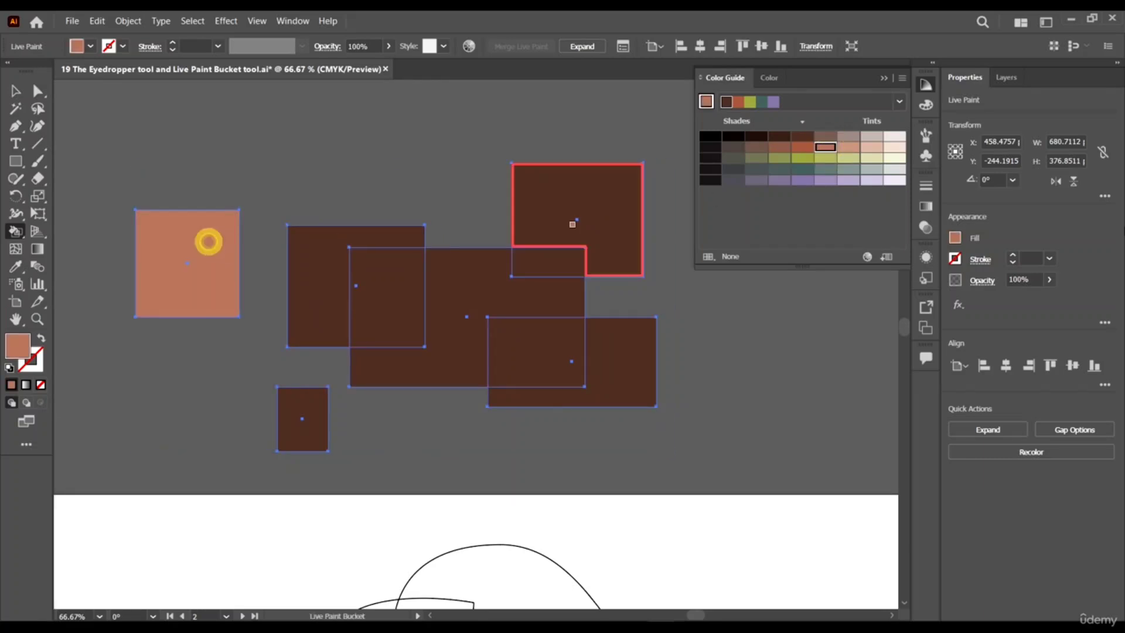
Live-paint the overlap of the first and central rectangles yellow and the exposed part of the uppermost rectangle red
click(89, 46)
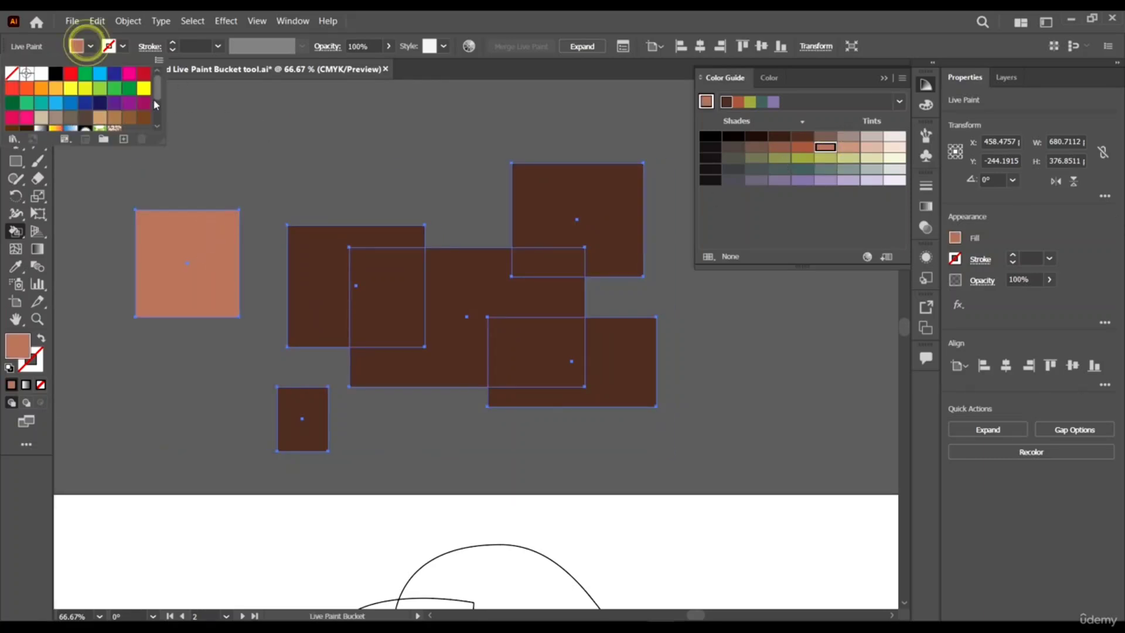
click(145, 85)
click(383, 276)
click(380, 293)
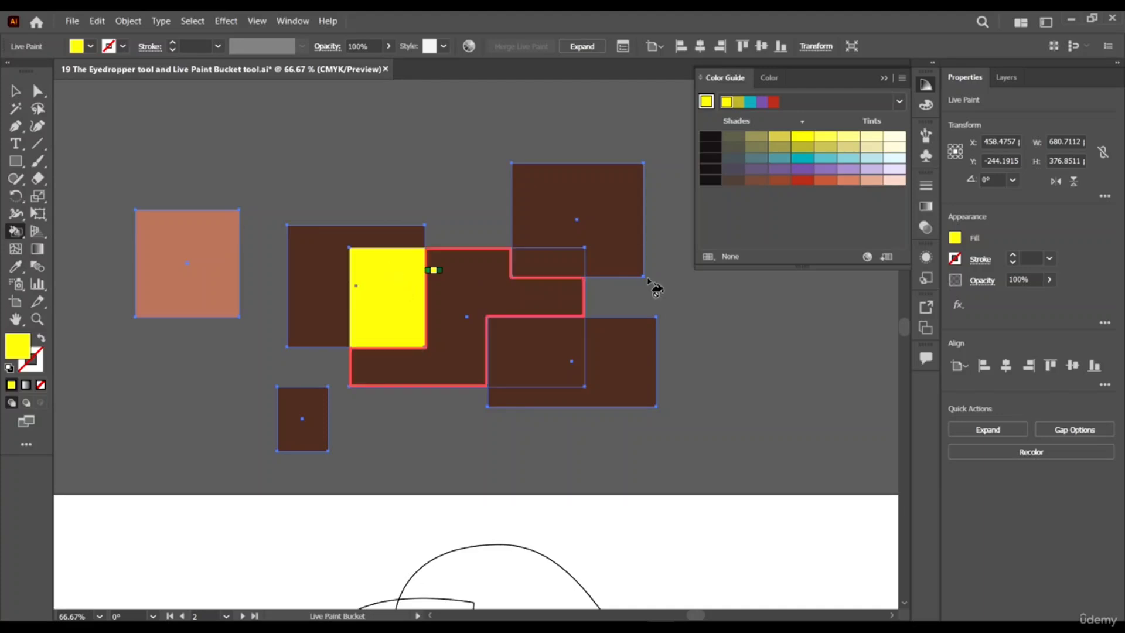
click(809, 180)
click(560, 186)
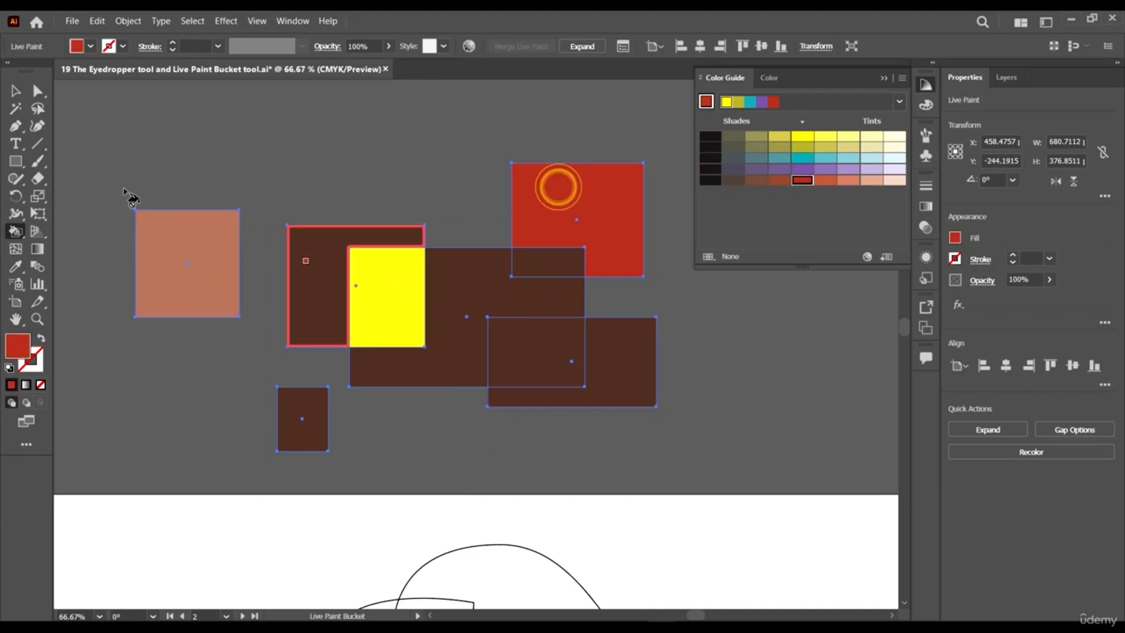
Live-paint the small separate rectangle with the dark blue swatch
click(90, 46)
click(113, 75)
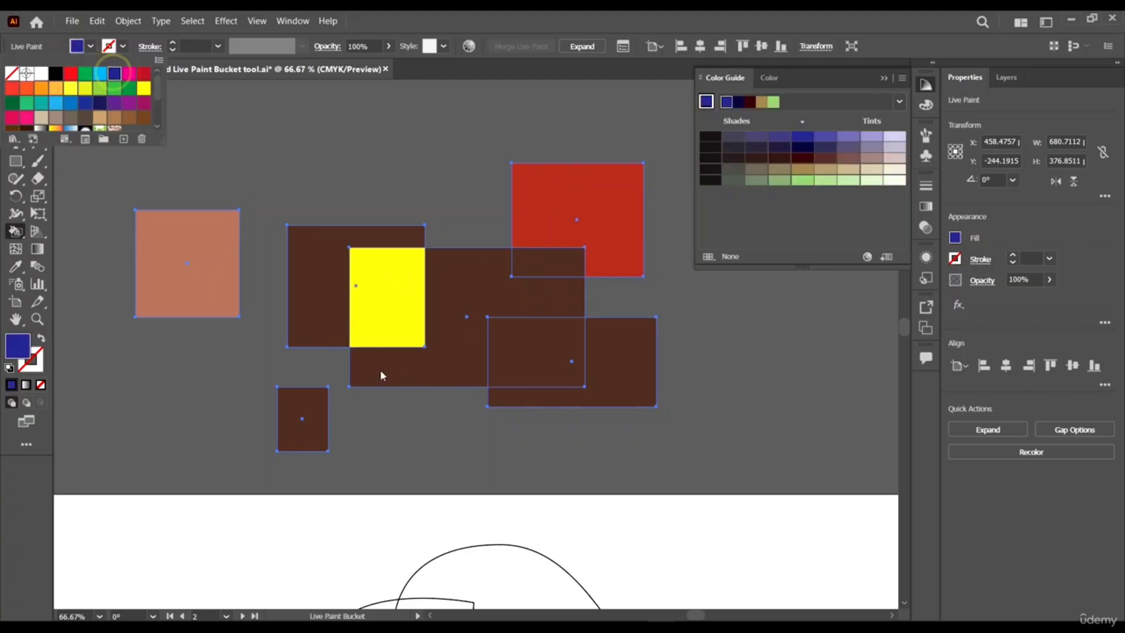
click(302, 418)
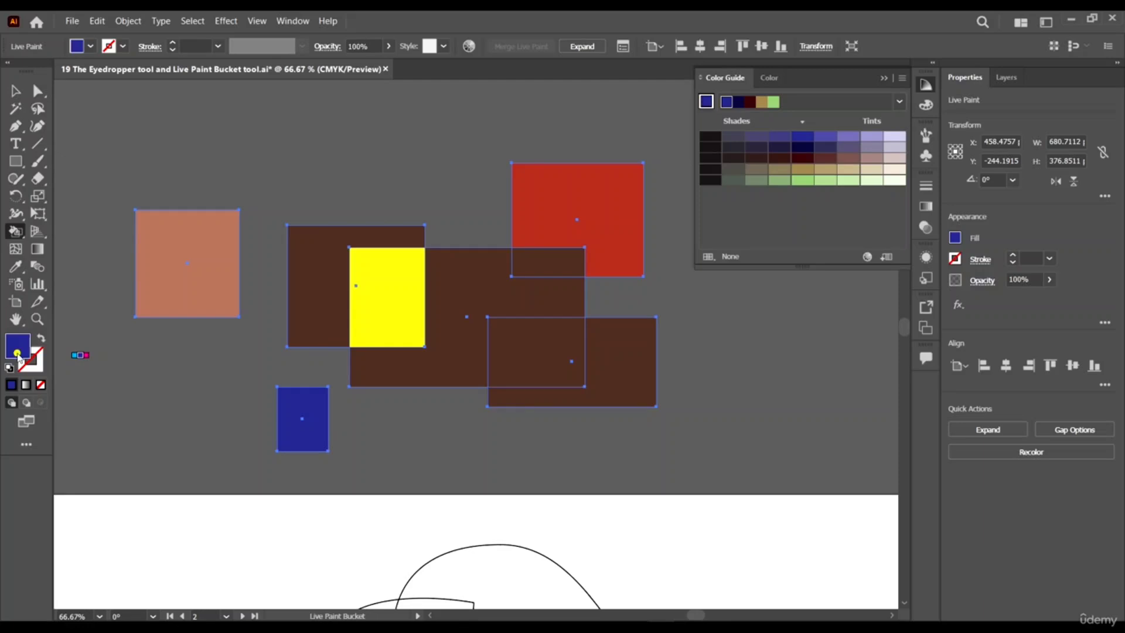
Choose a bright cyan in the Color Picker and live-paint the exposed part of the lowest overlapping rectangle with it
double_click(18, 351)
click(861, 350)
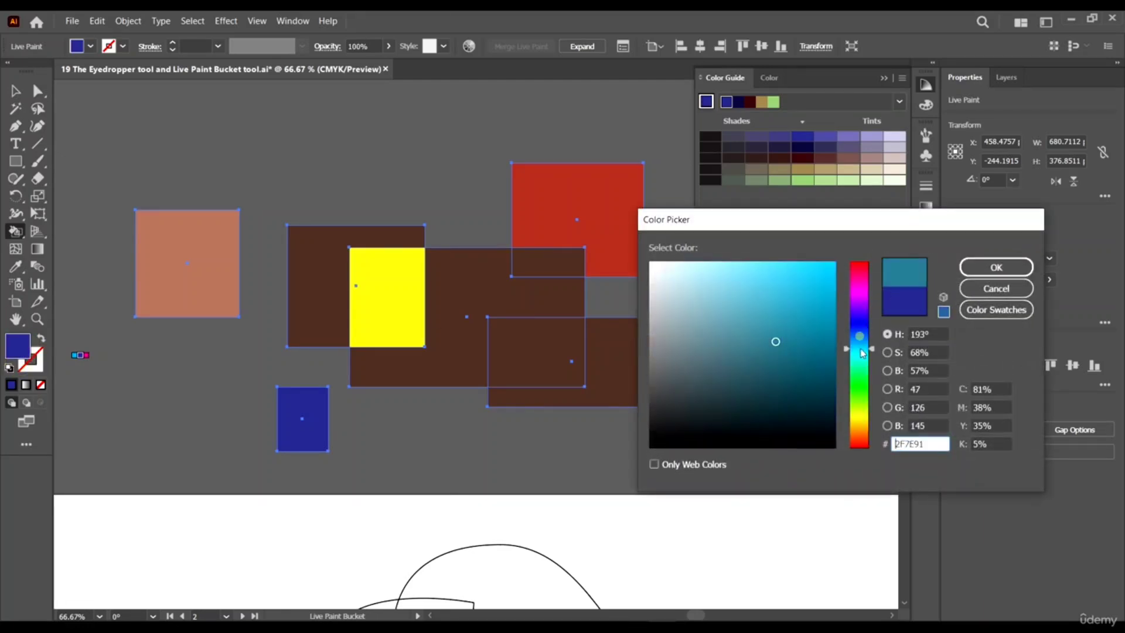
click(816, 313)
click(996, 267)
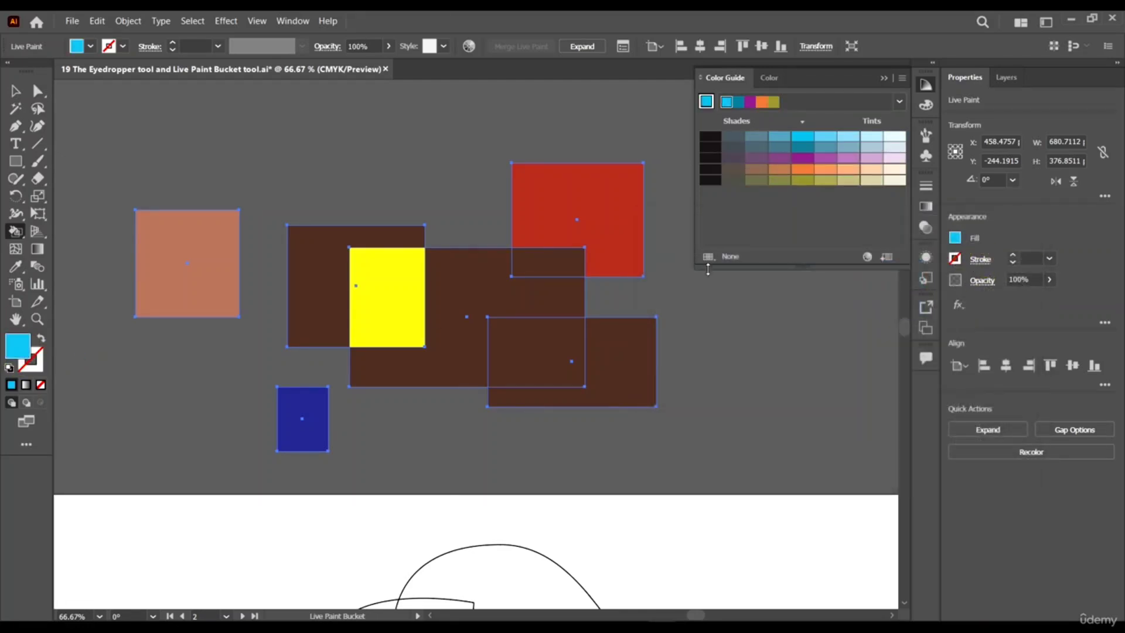
click(639, 391)
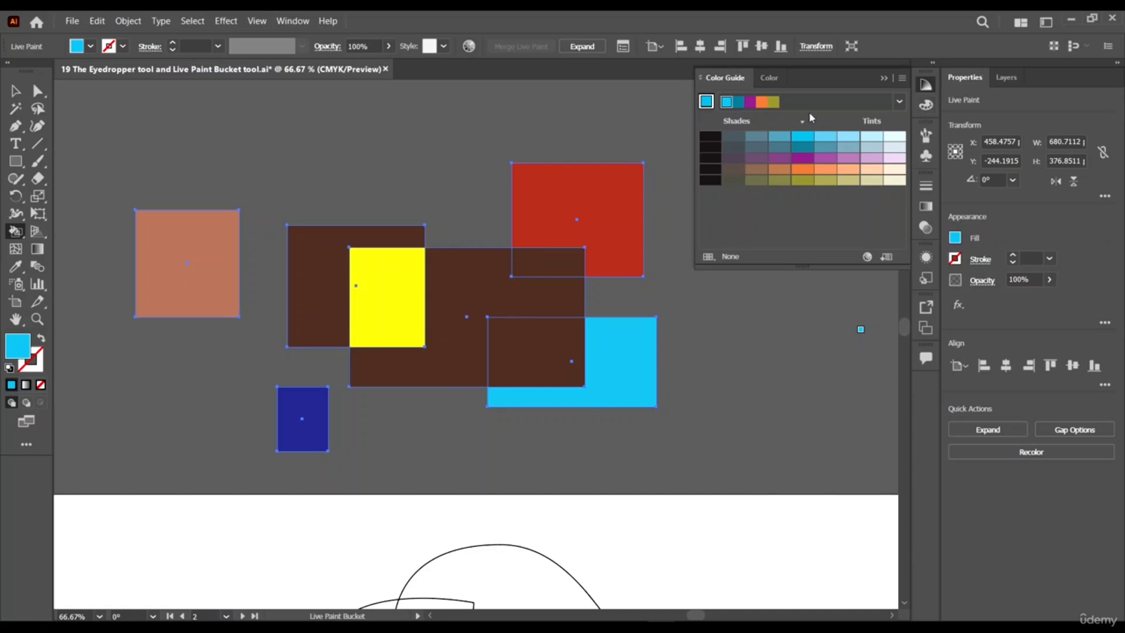
Live-paint the central rectangle with a pale blue tint and the exposed area beside the yellow overlap with a dark grey-brown swatch
click(871, 138)
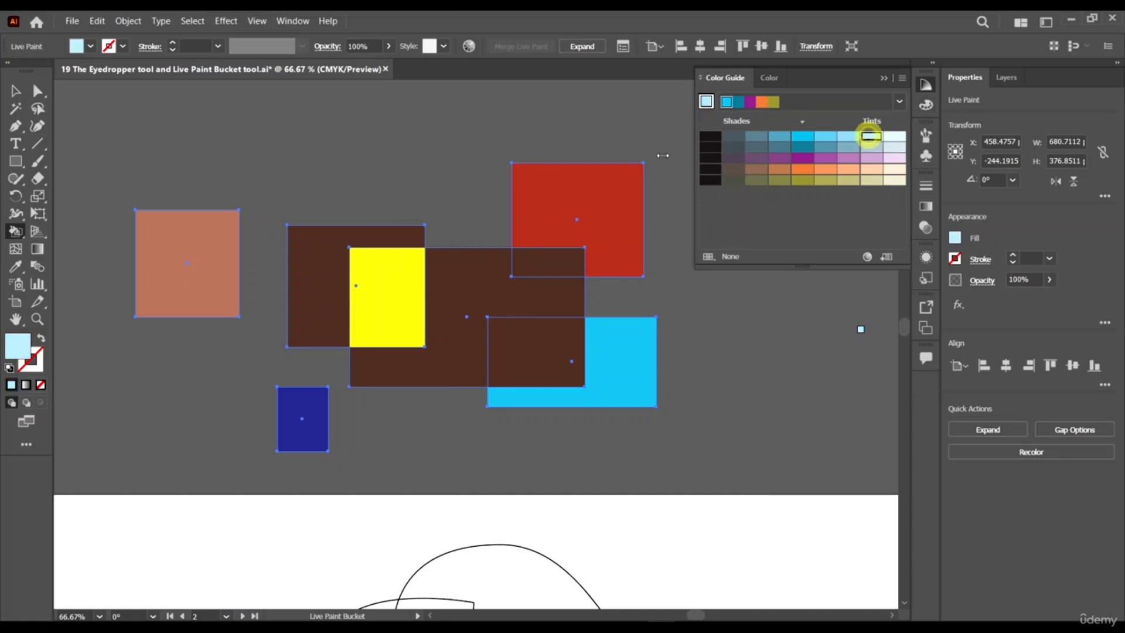
click(487, 282)
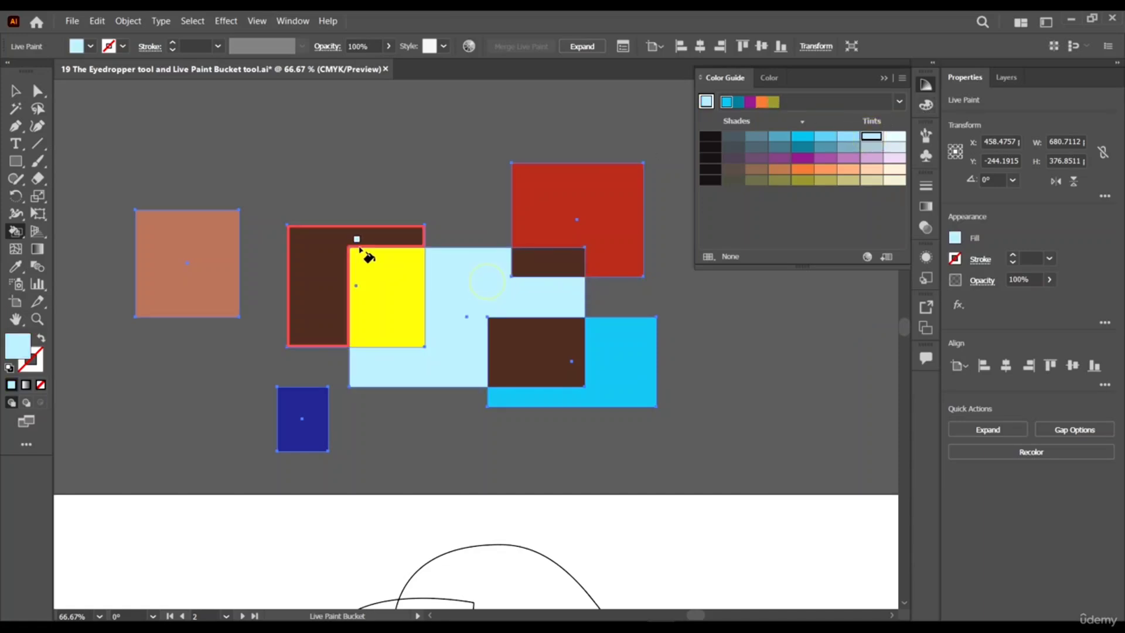
click(89, 49)
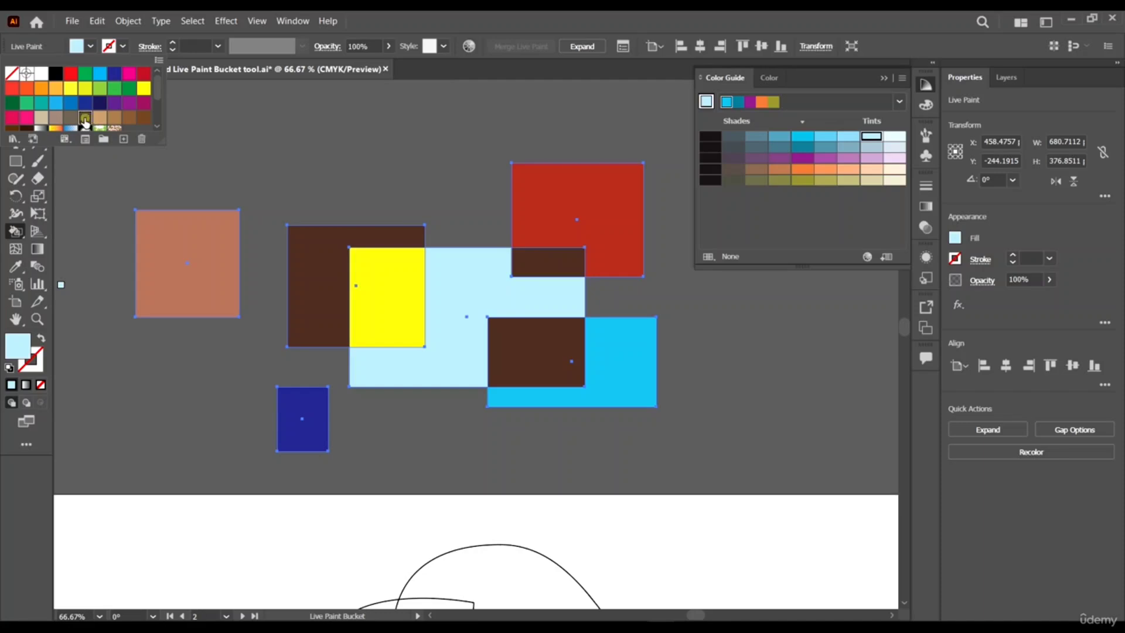
click(85, 119)
click(314, 287)
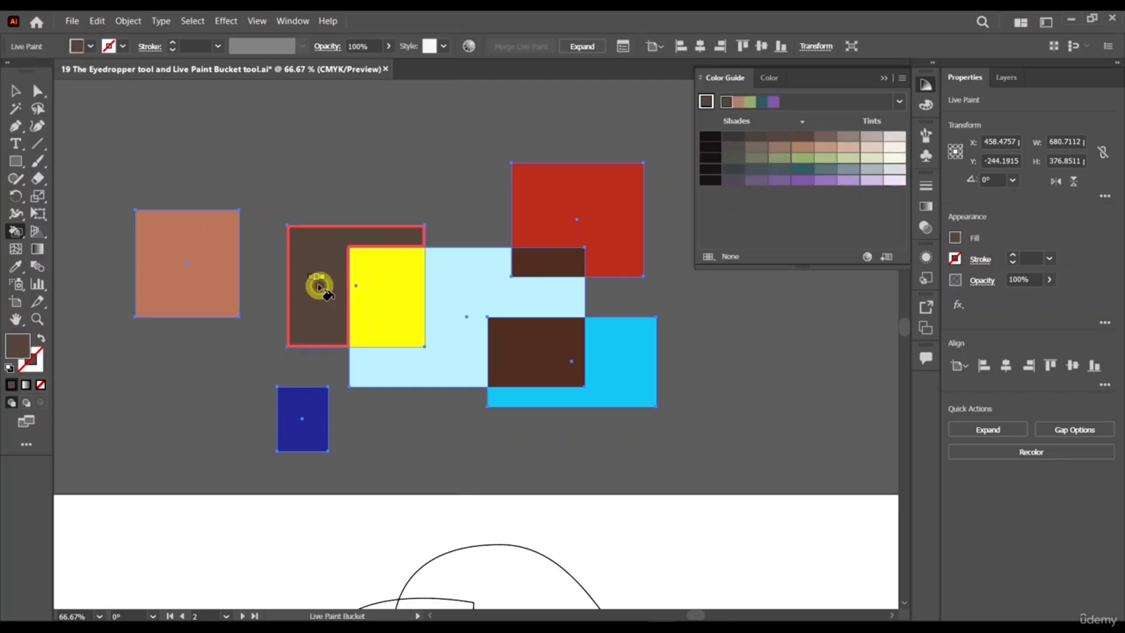
Live-paint the overlap of the red and pale blue rectangles yellow, after trying the dark grey-brown
scroll(630, 326, down, 2)
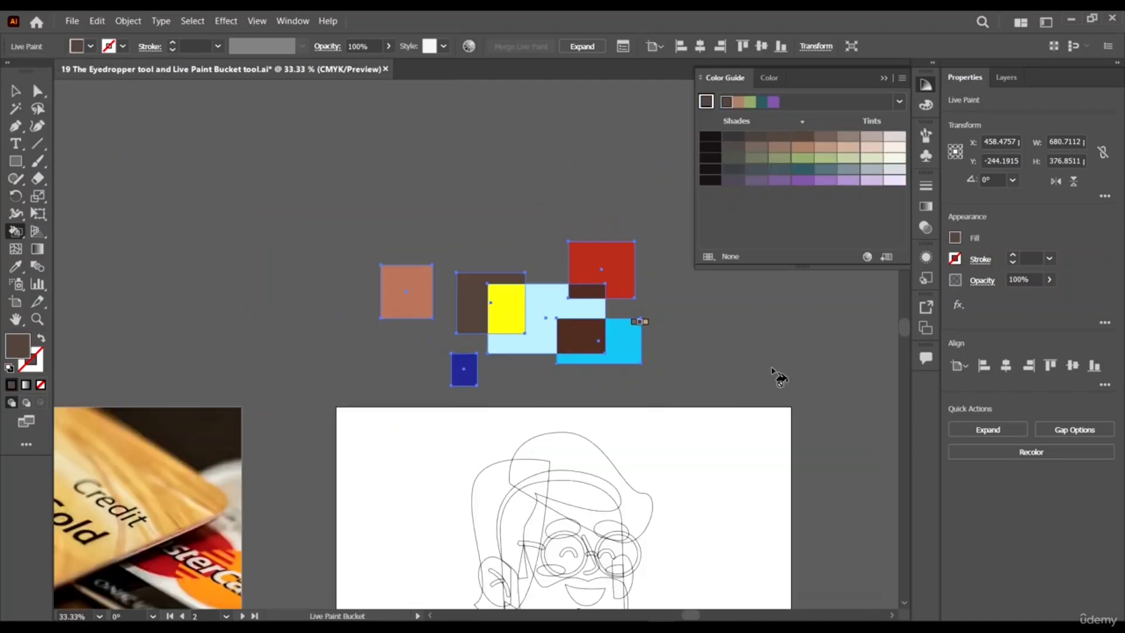
scroll(697, 322, up, 2)
click(491, 274)
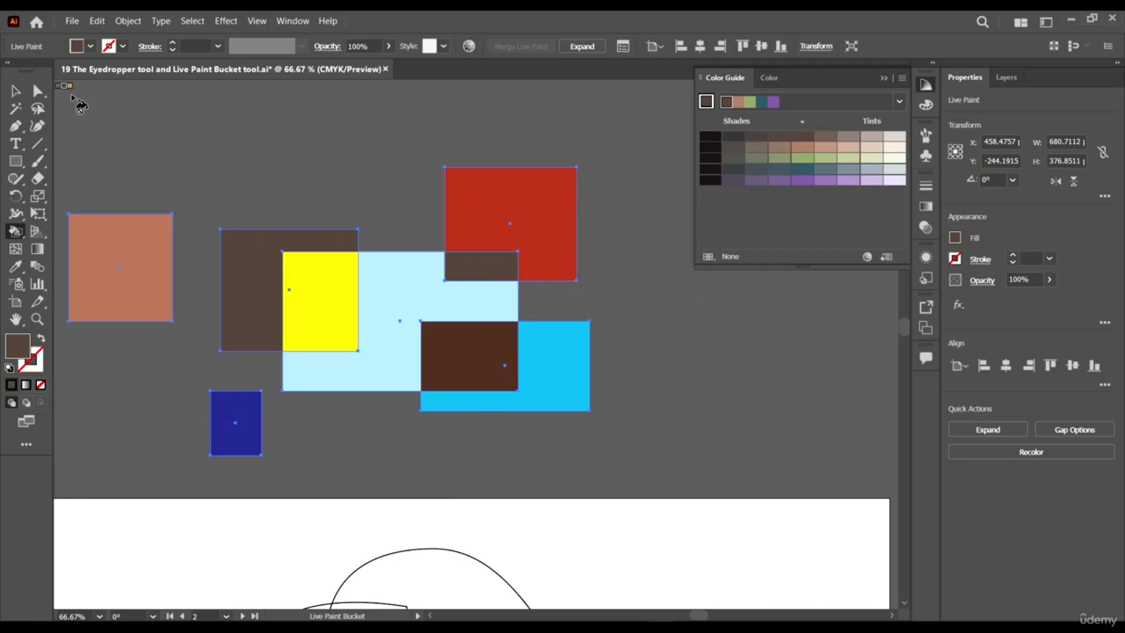
click(88, 48)
click(143, 82)
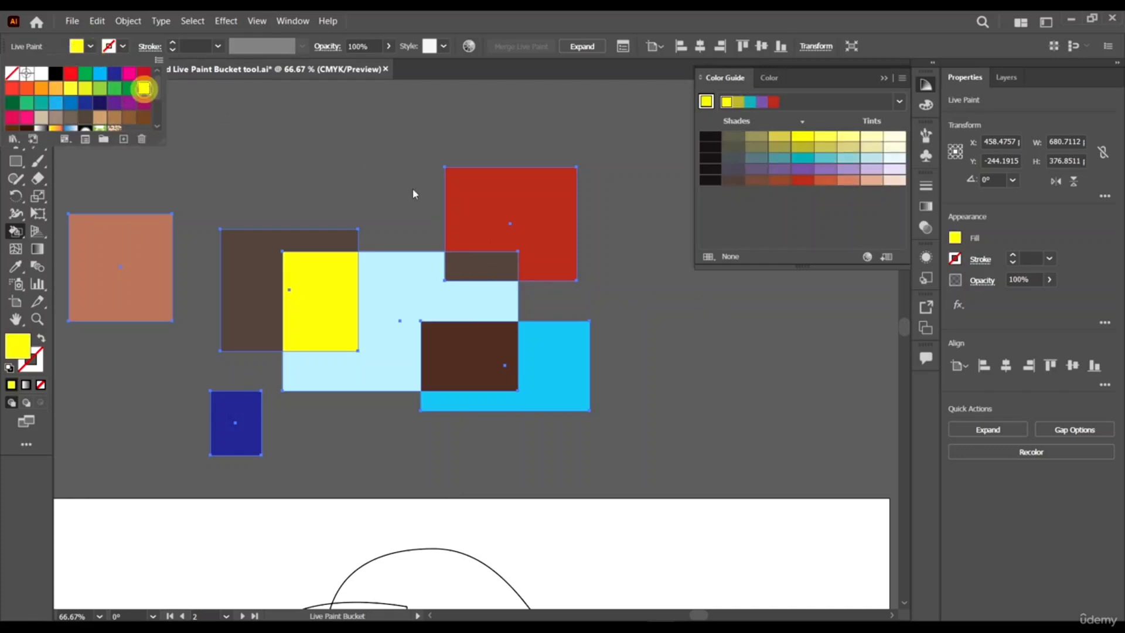
click(496, 270)
scroll(598, 258, down, 1)
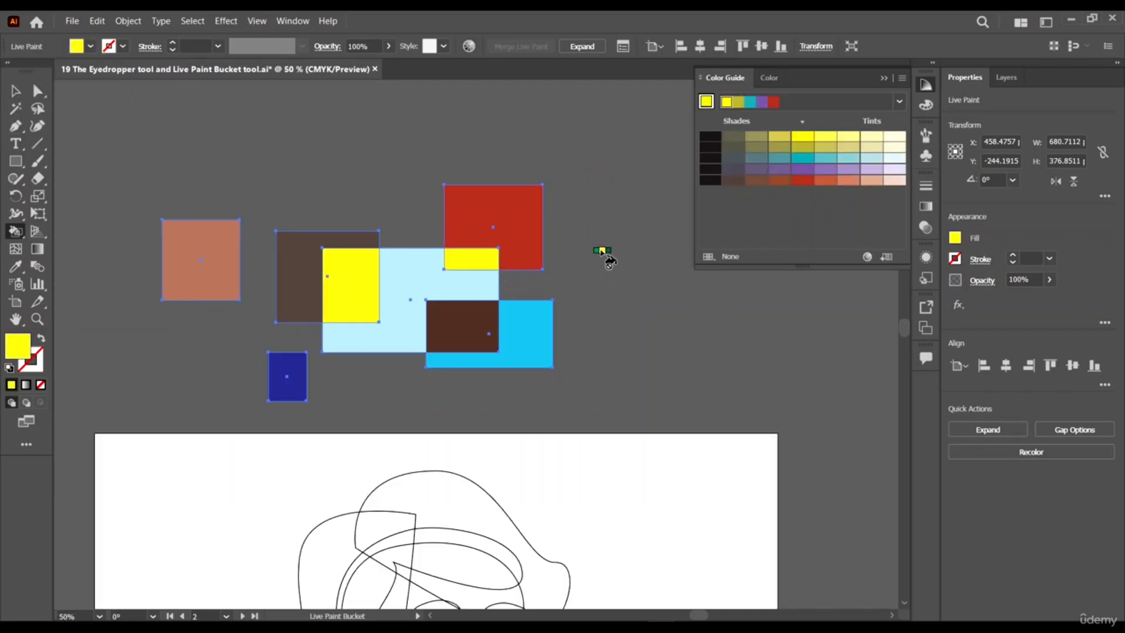
Deselect the painted rectangles and examine them beside the face line art
scroll(603, 251, down, 1)
click(15, 90)
click(578, 273)
scroll(578, 273, down, 2)
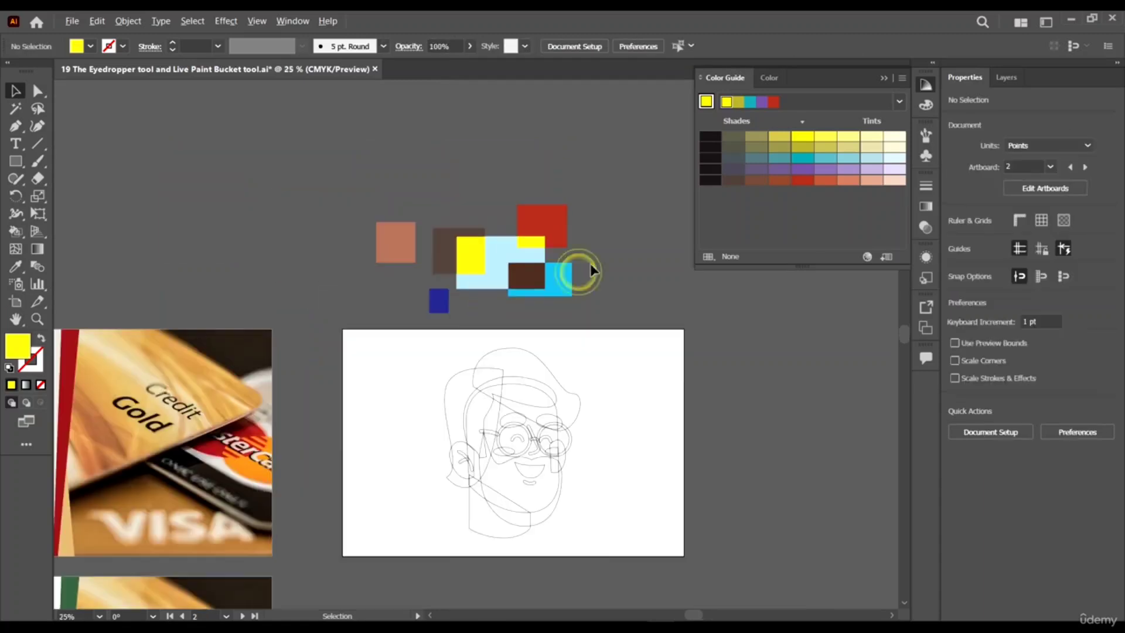
scroll(603, 276, up, 1)
scroll(600, 272, up, 2)
scroll(493, 237, down, 2)
scroll(465, 231, down, 1)
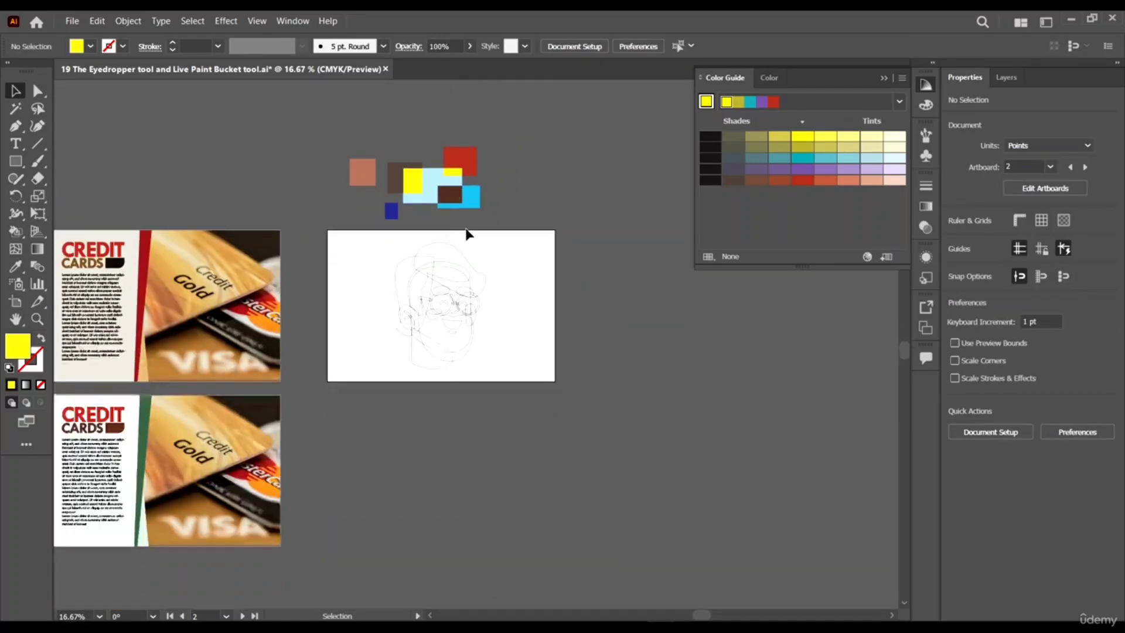
scroll(490, 195, up, 2)
scroll(236, 176, up, 1)
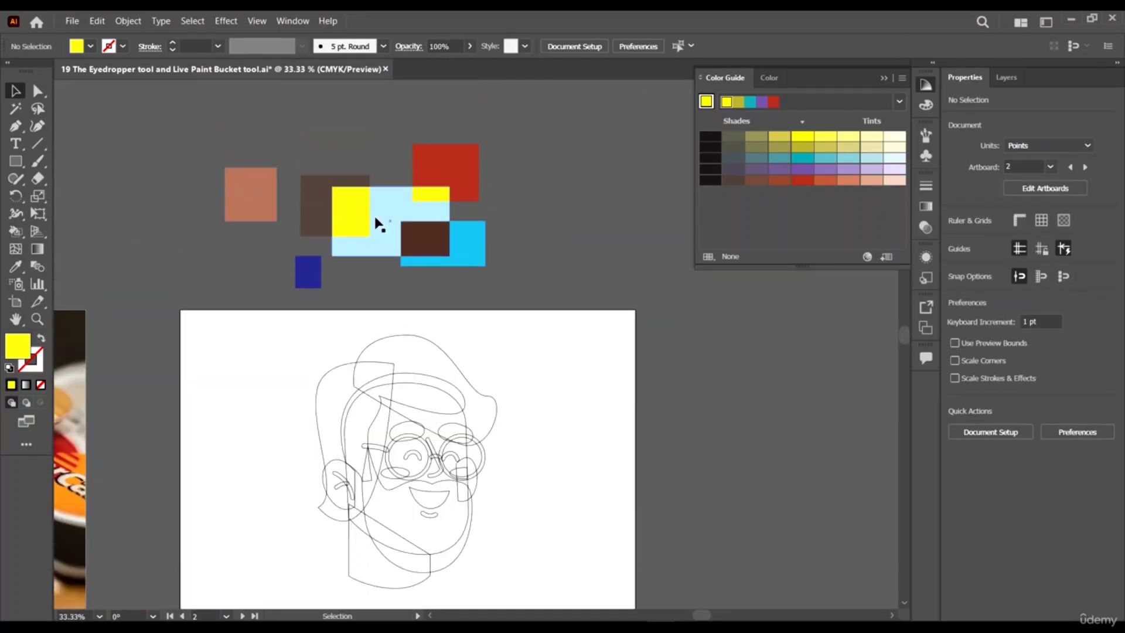
Select the Live Paint group of overlapping rectangles above the artboard and delete it
click(420, 237)
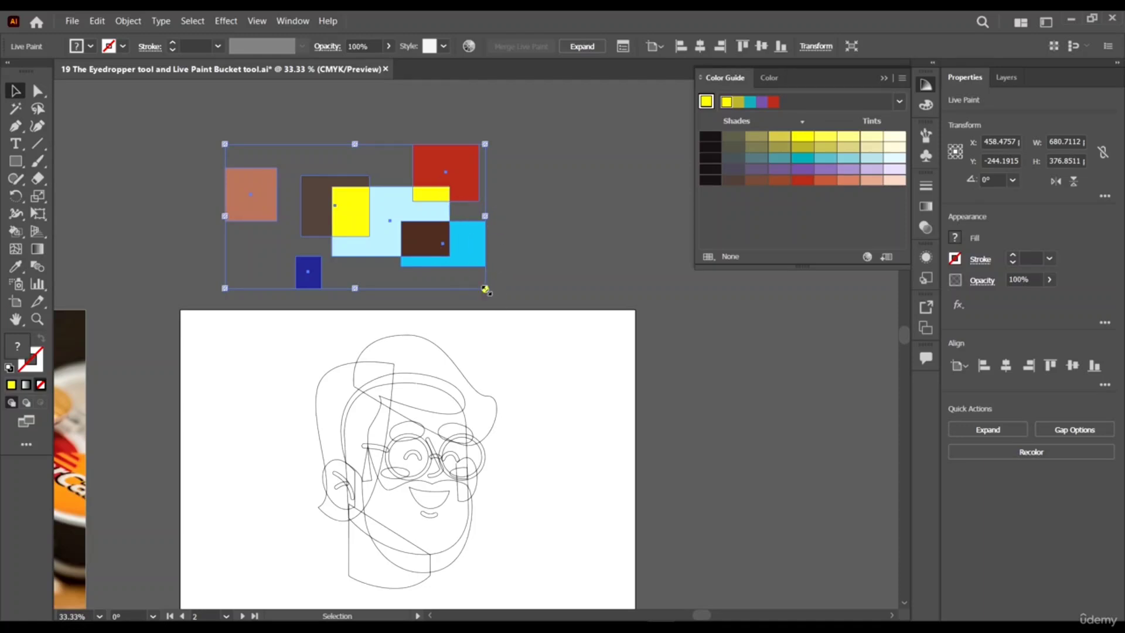
mouse_move(485, 289)
mouse_down()
mouse_move(531, 302)
mouse_move(442, 255)
mouse_move(507, 250)
mouse_up()
click(535, 254)
scroll(420, 170, down, 1)
key(Delete)
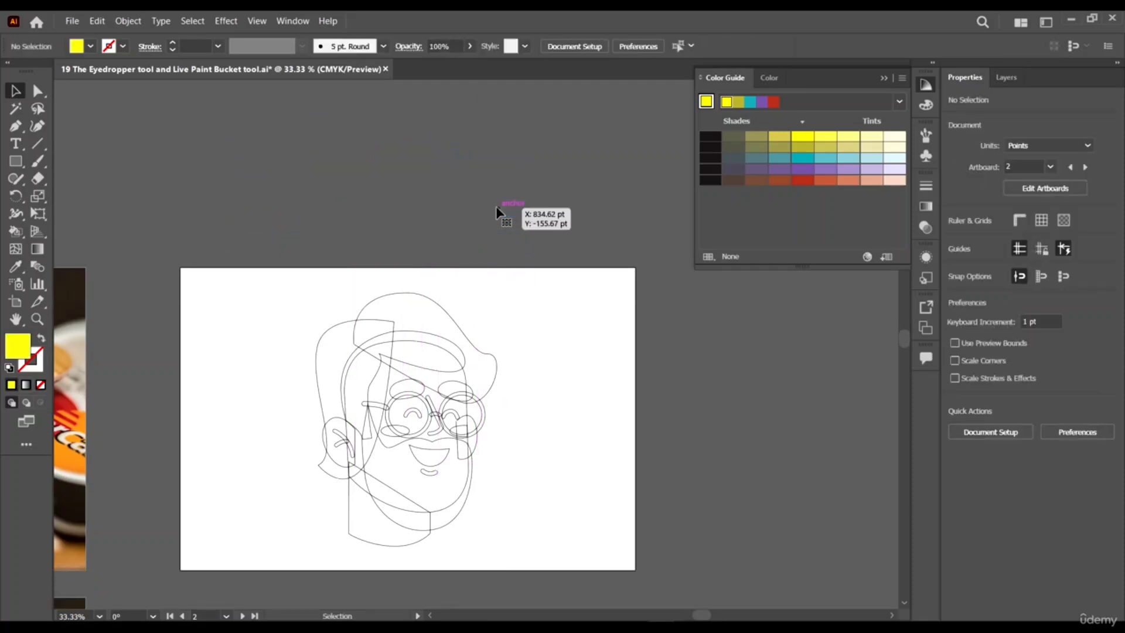
Select the whole face line art and turn it into a Live Paint group with the Live Paint Bucket
scroll(434, 216, down, 2)
scroll(392, 304, up, 1)
scroll(392, 304, down, 2)
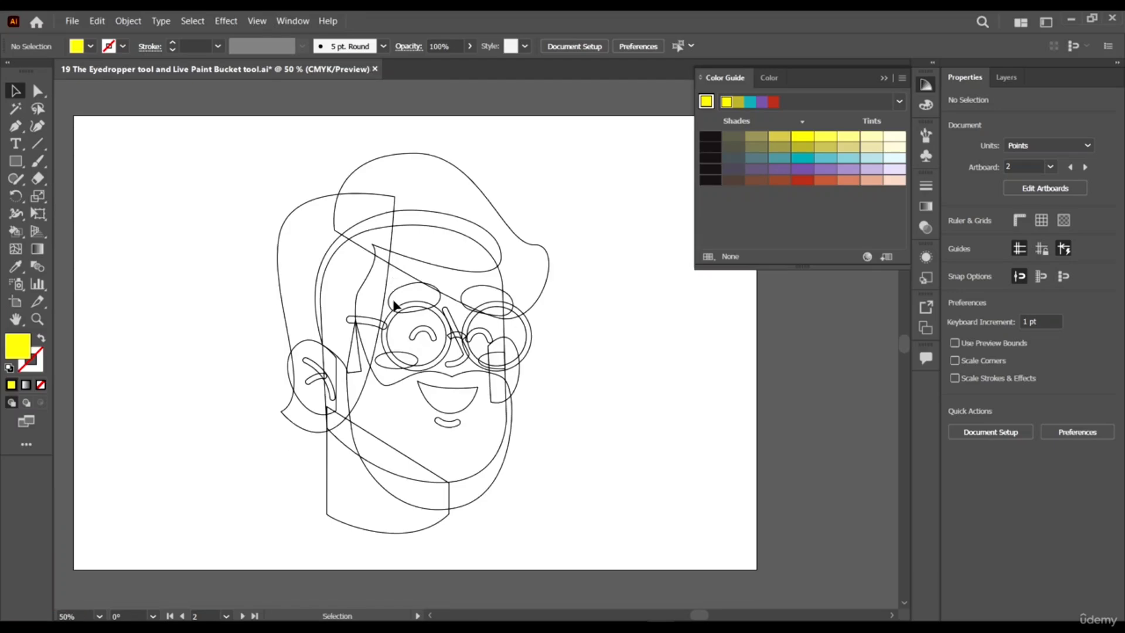
scroll(412, 272, down, 1)
key(ctrl+a)
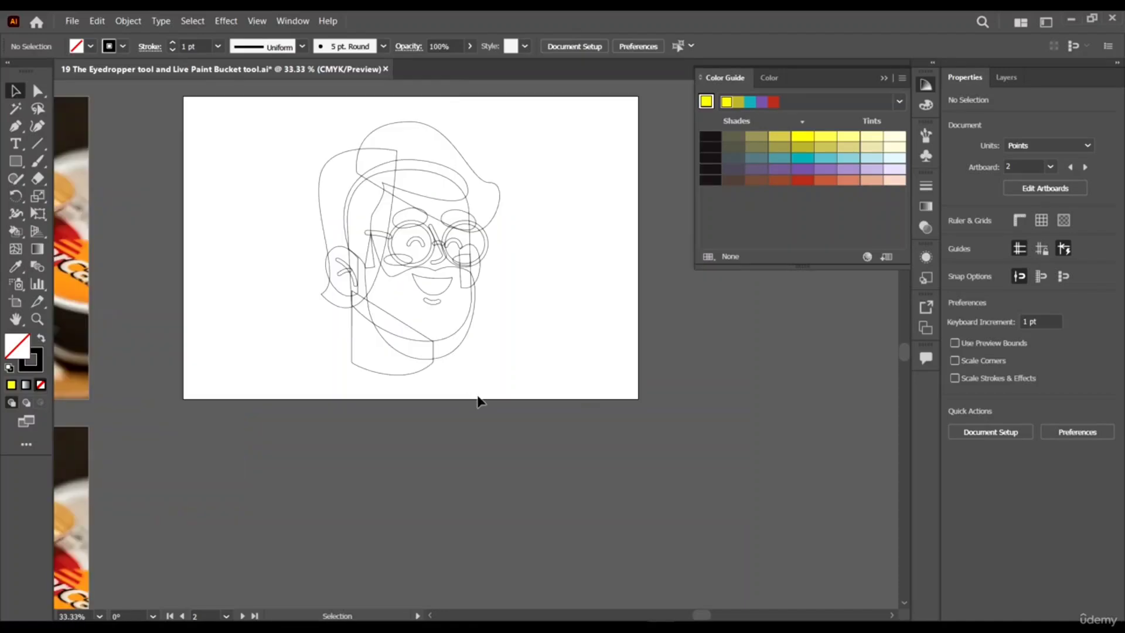
click(558, 438)
scroll(586, 258, up, 2)
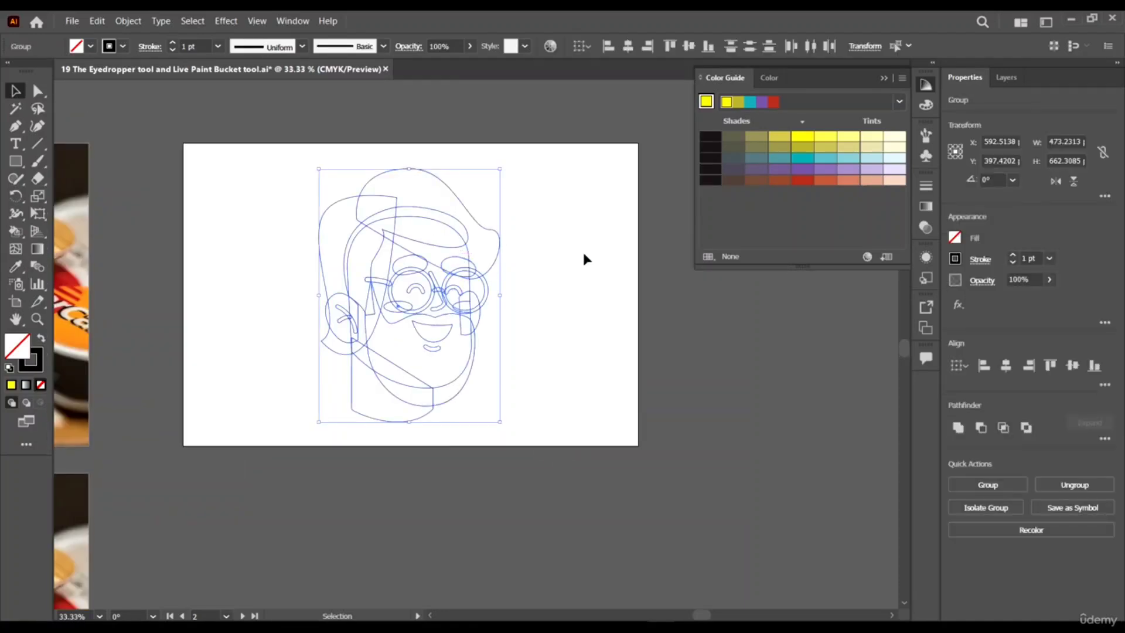
scroll(600, 500, up, 4)
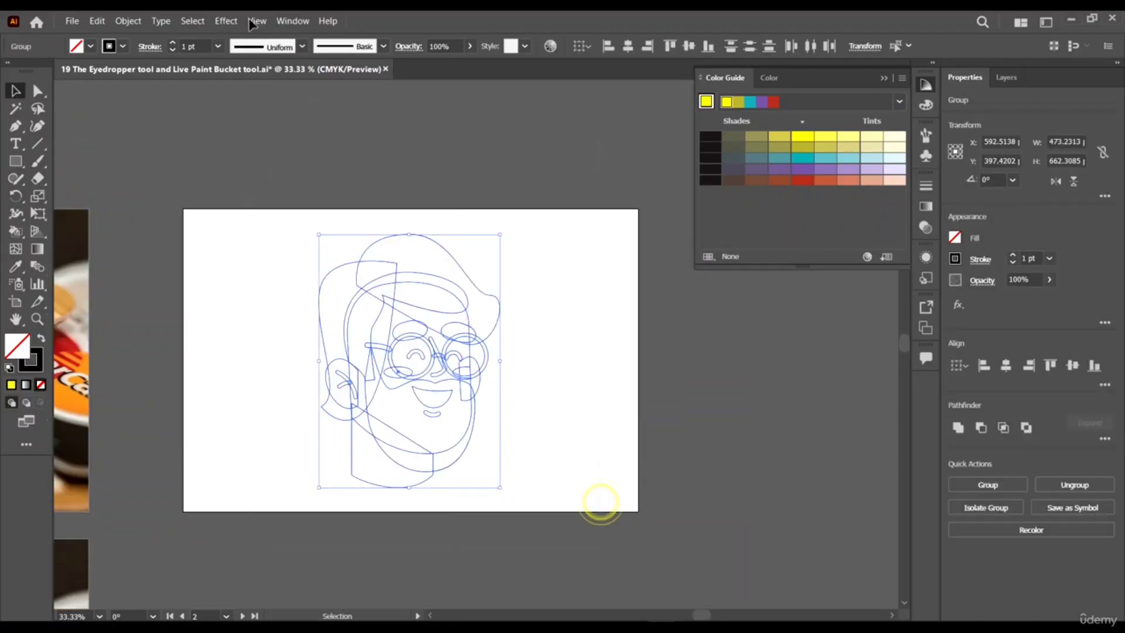
click(16, 232)
scroll(448, 281, down, 3)
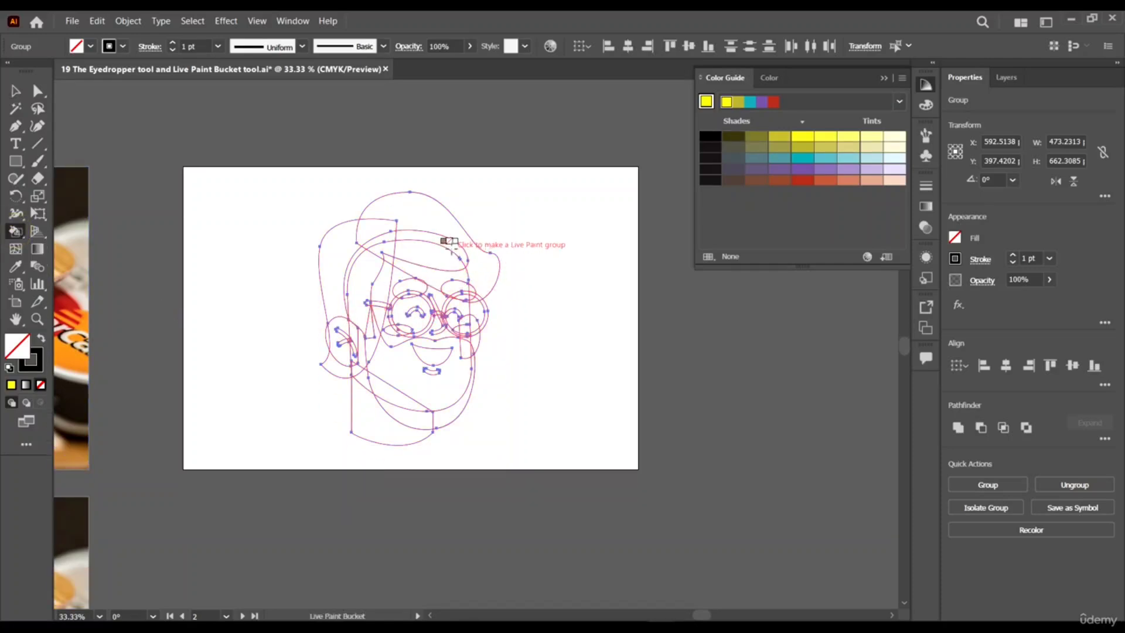
click(450, 242)
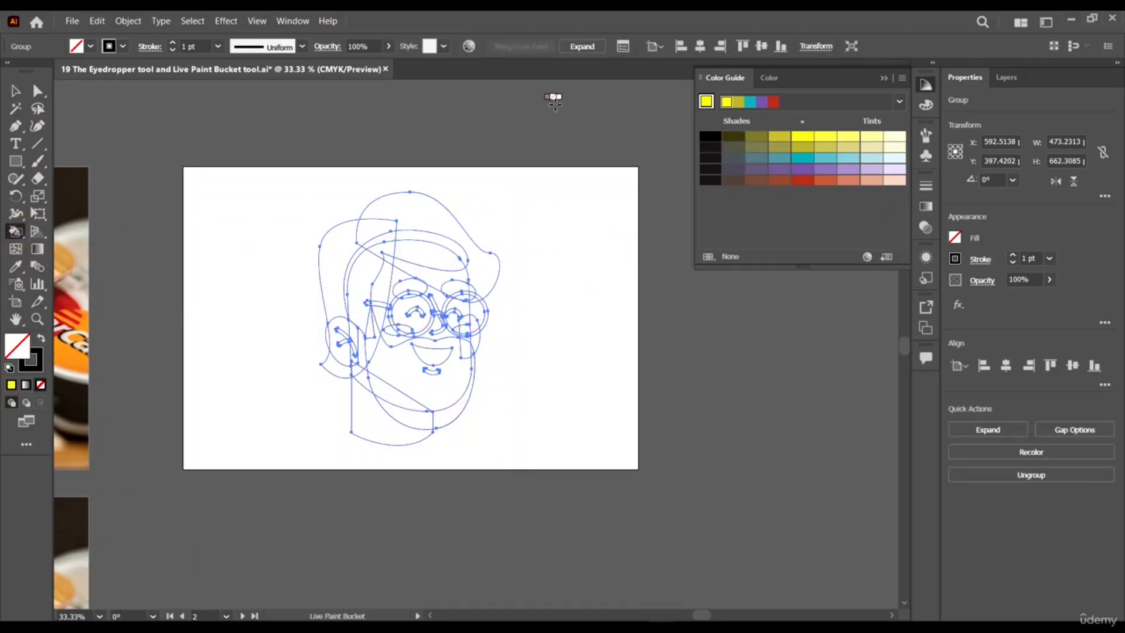
Choose the salmon tint of red from the Color Guide and live-paint the sections of the large near ear with it
scroll(553, 101, down, 5)
scroll(411, 258, up, 2)
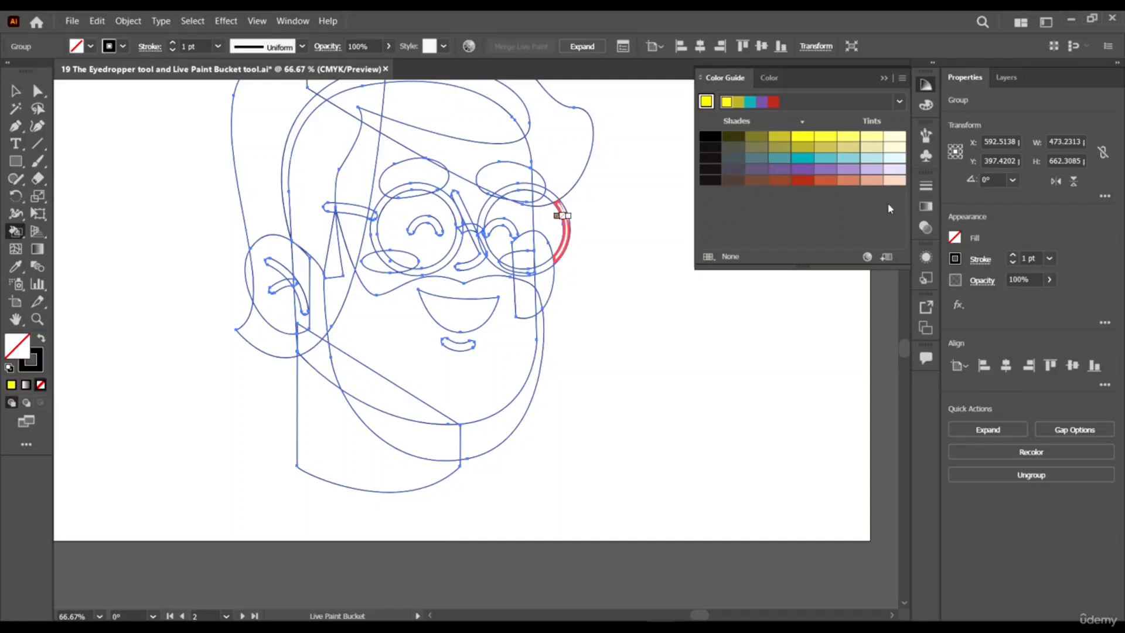
click(850, 181)
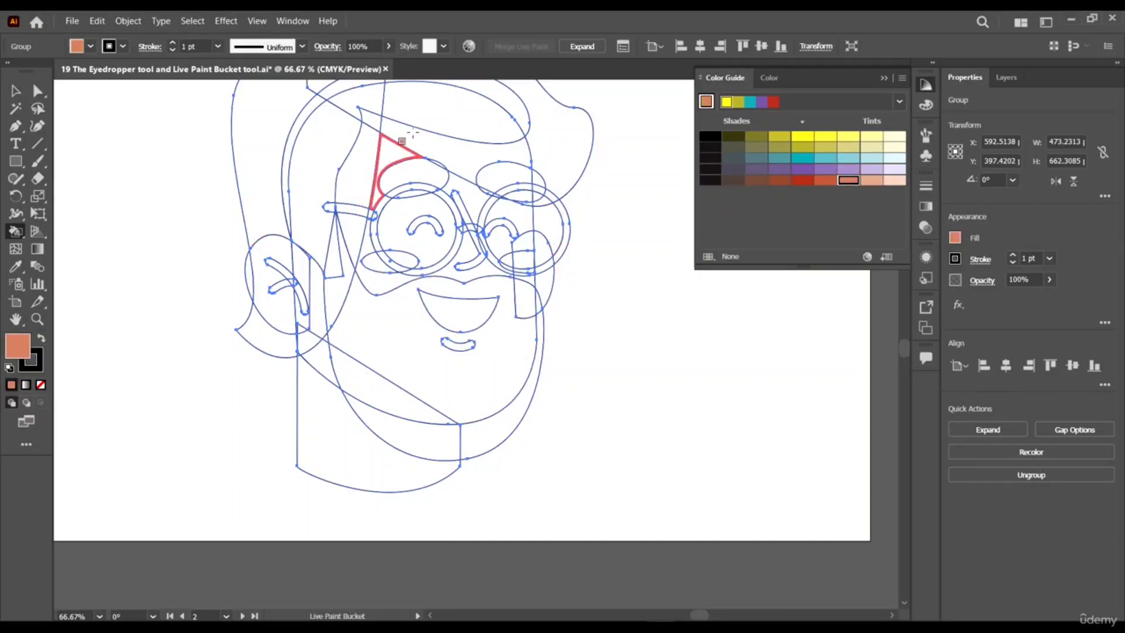
scroll(414, 194, up, 2)
scroll(413, 194, up, 1)
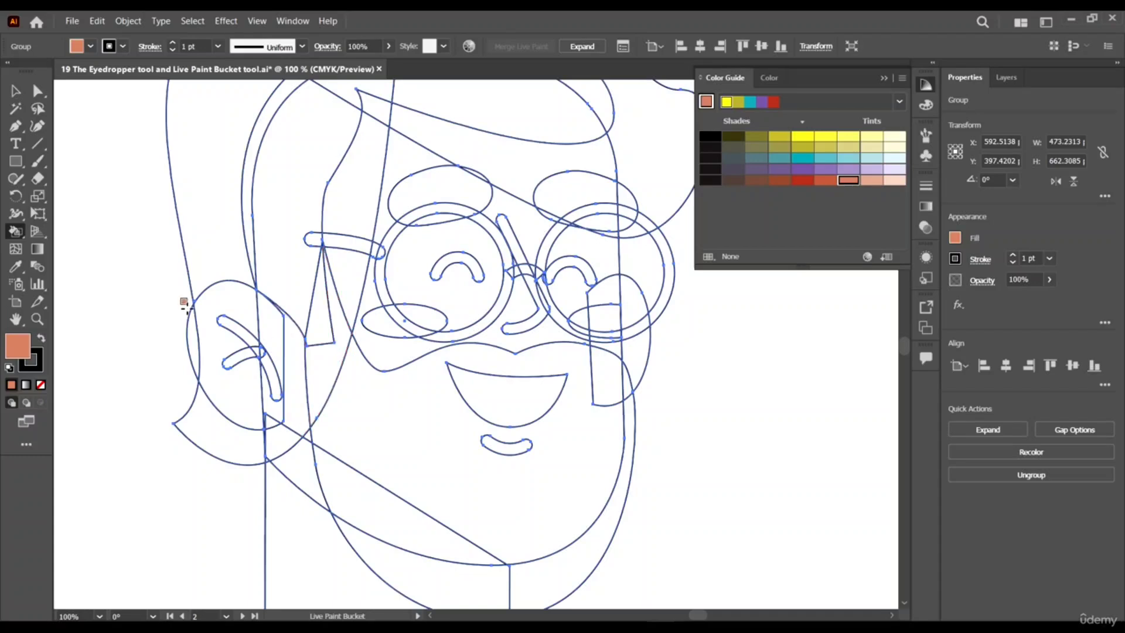
click(197, 346)
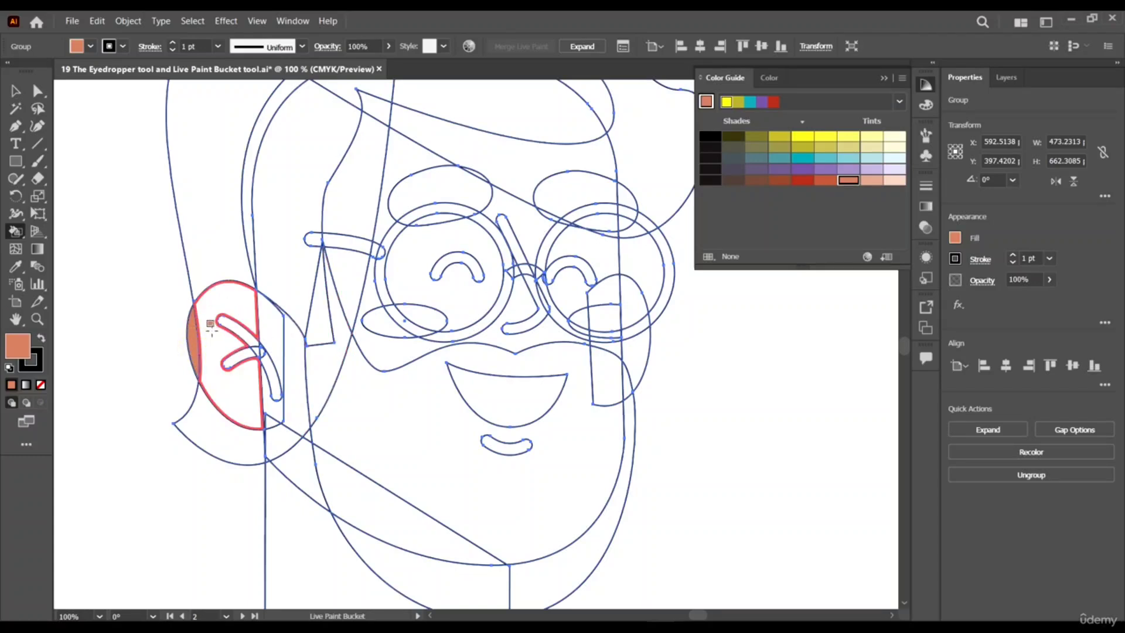
click(211, 326)
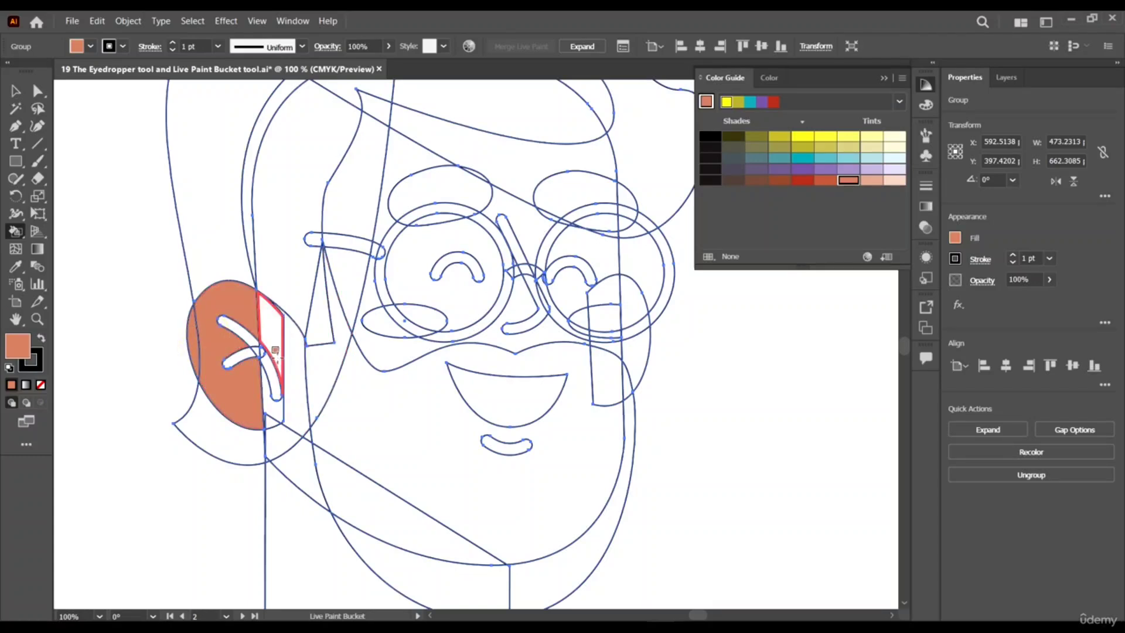
scroll(275, 352, down, 1)
click(273, 303)
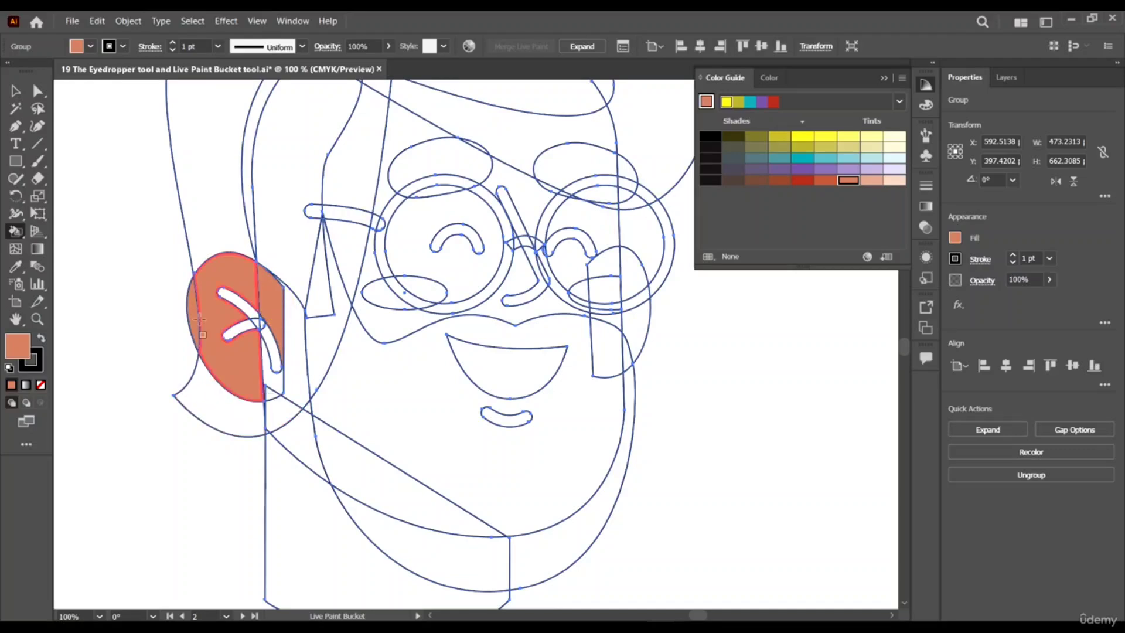
click(268, 372)
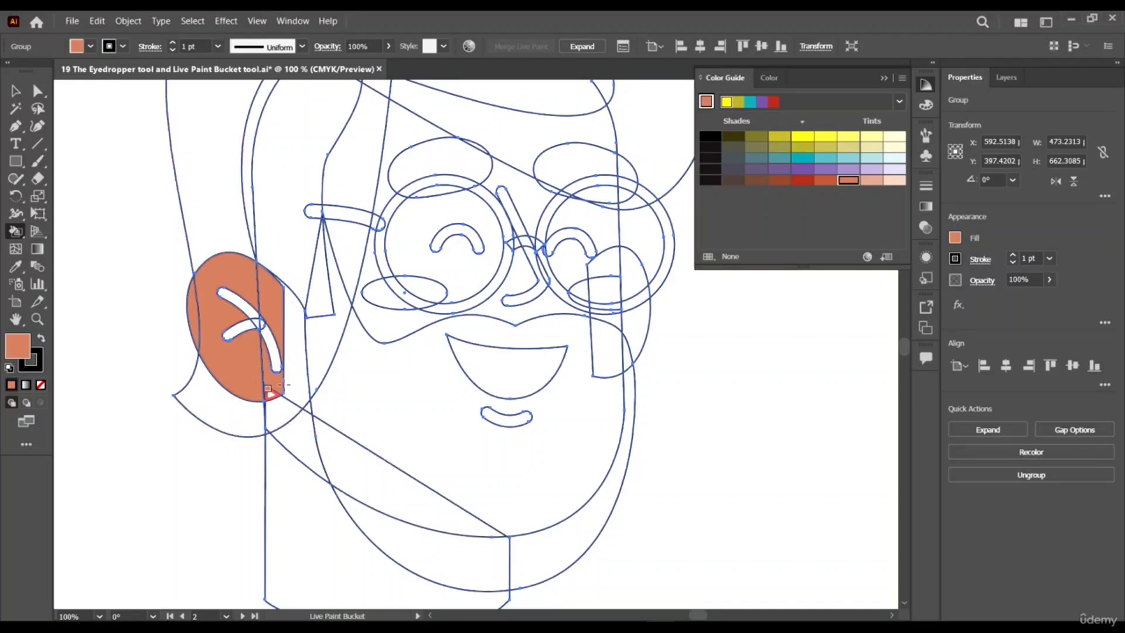
Live-paint the strip beside the near ear, the pieces beneath it and the neck with the same salmon
scroll(450, 355, down, 1)
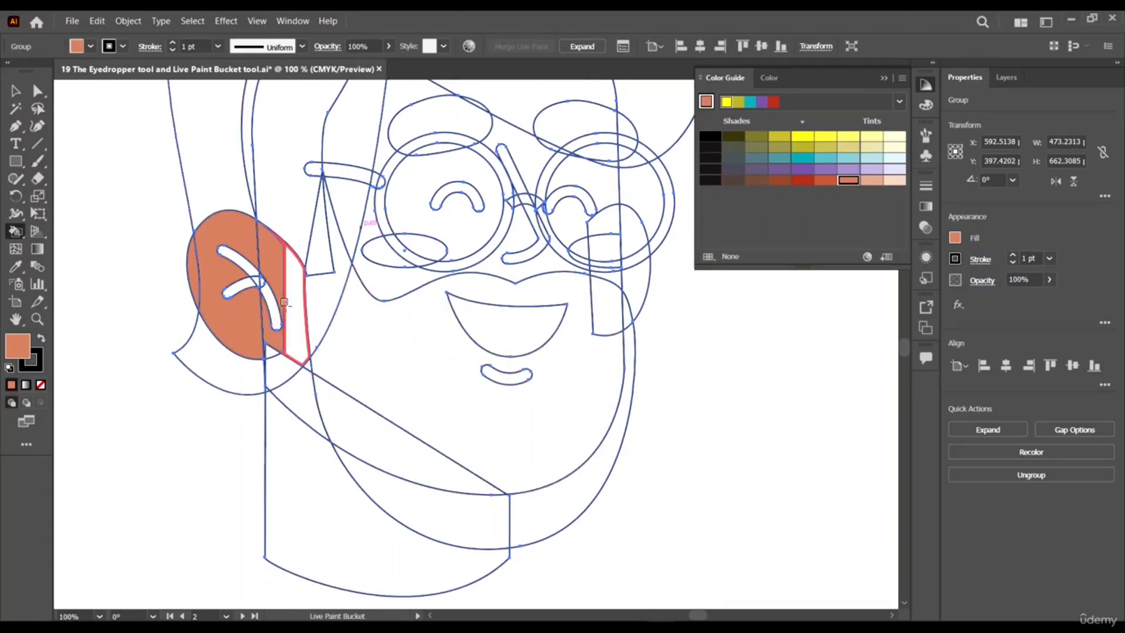
click(291, 290)
click(276, 372)
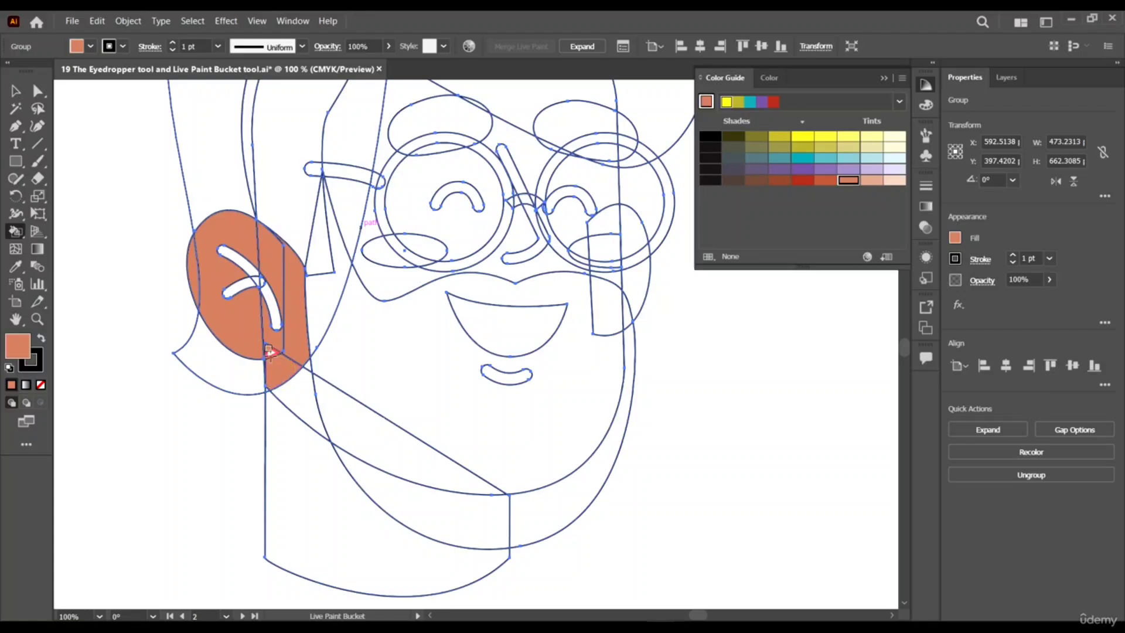
click(306, 411)
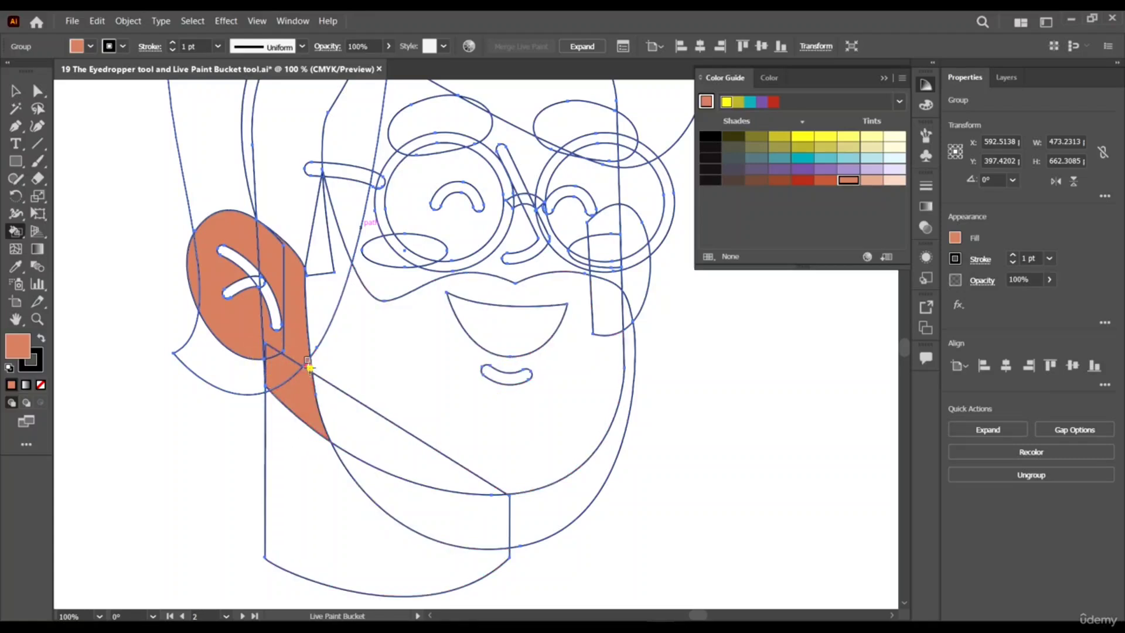
click(297, 487)
scroll(346, 372, down, 2)
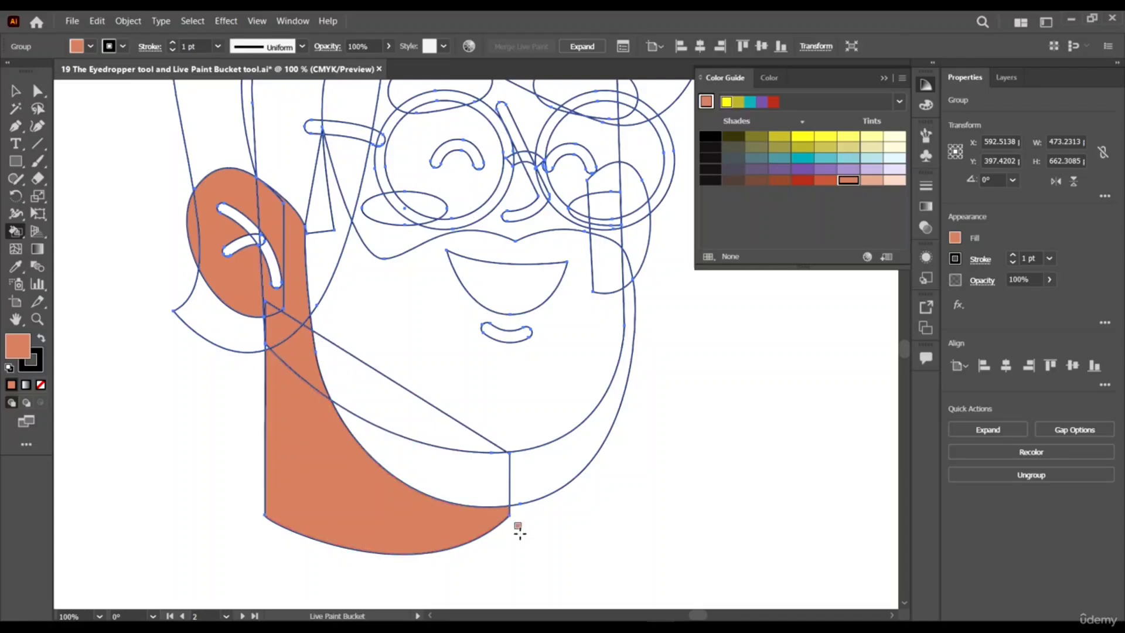
Live-paint the outer section of the ear on the far side of the face salmon
scroll(590, 371, up, 3)
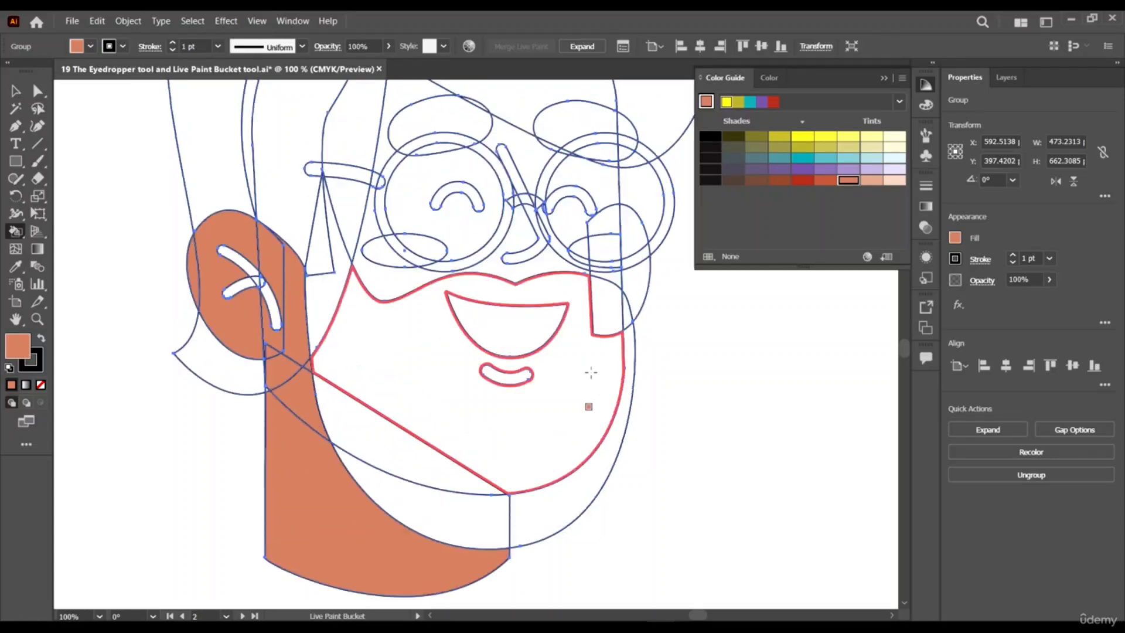
scroll(569, 320, up, 1)
scroll(405, 293, up, 4)
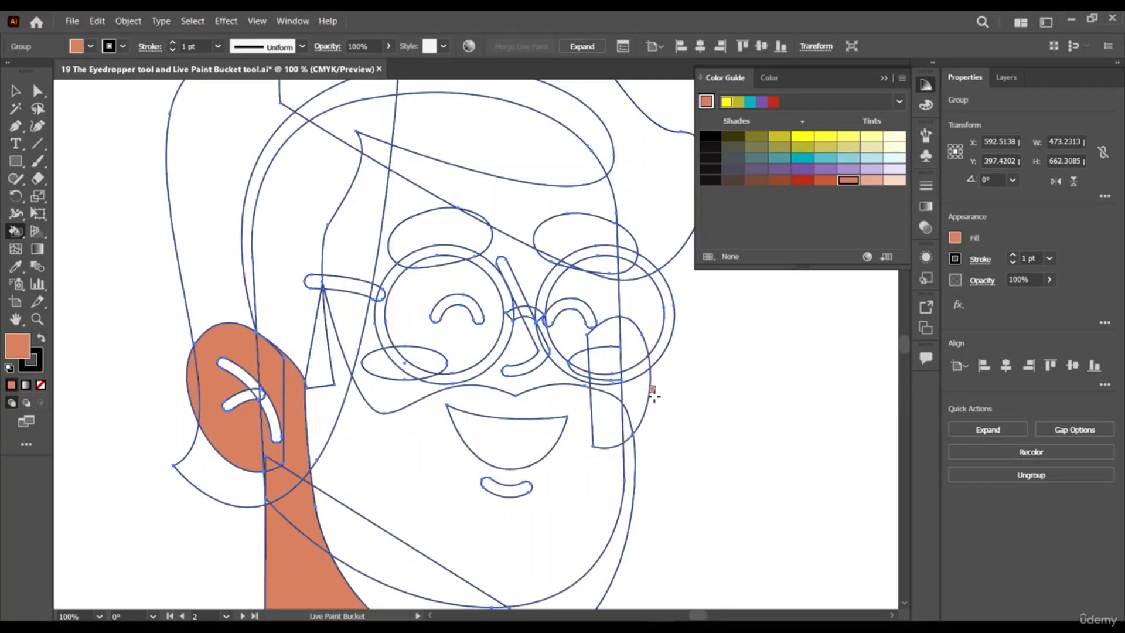
click(639, 381)
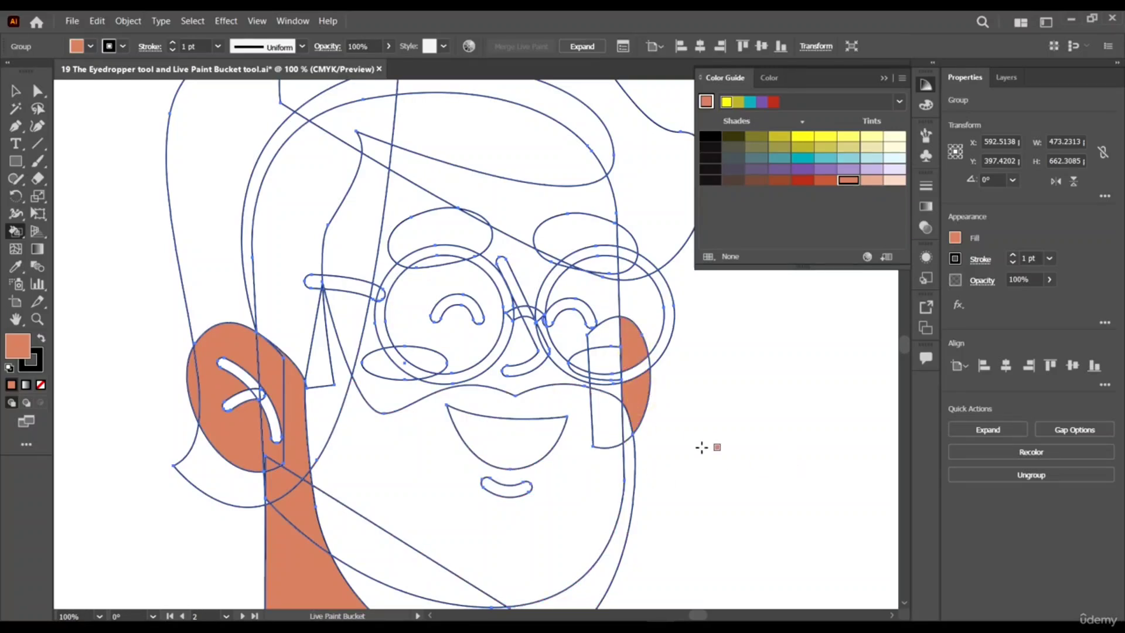
Live-paint the forehead sections and the area between the eyebrows salmon
scroll(516, 226, down, 2)
scroll(559, 234, up, 2)
scroll(548, 252, up, 1)
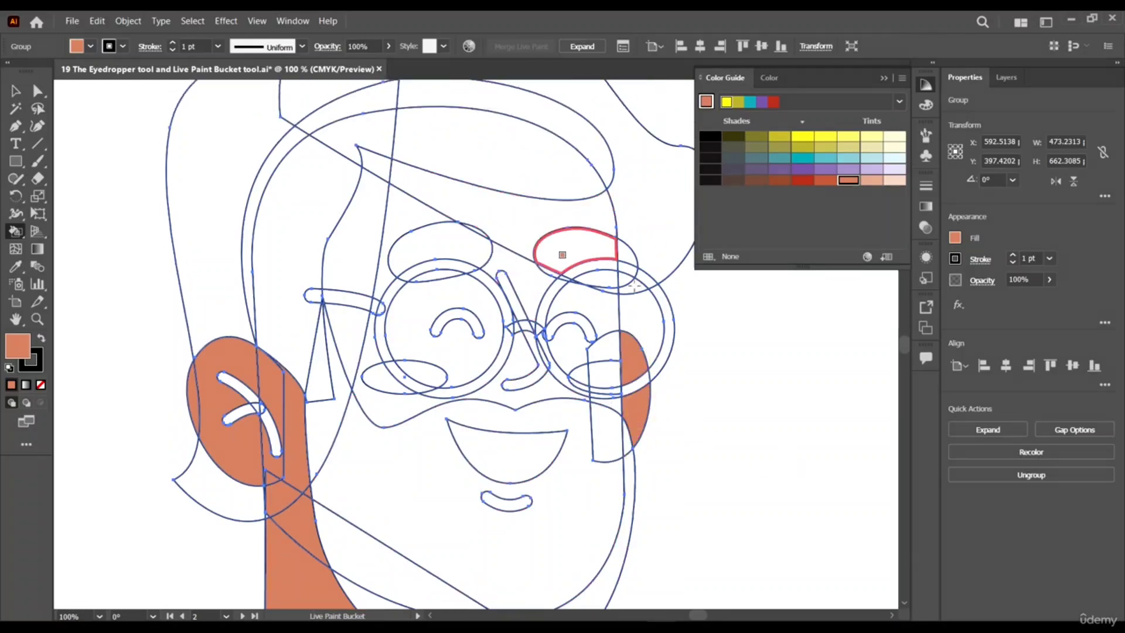
click(544, 218)
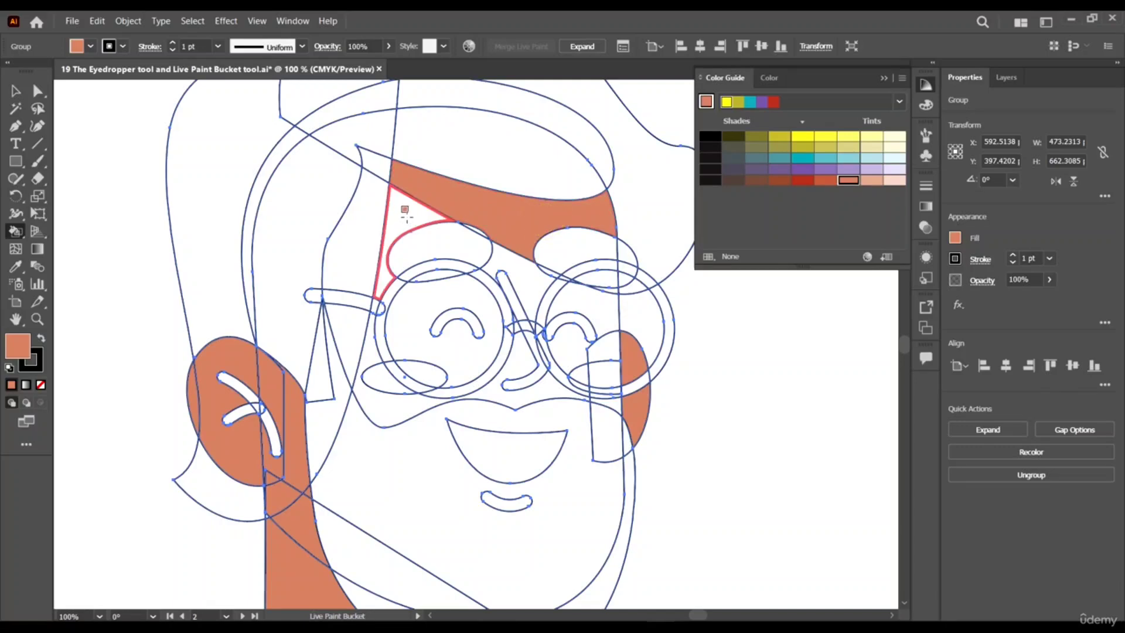
click(378, 169)
click(377, 206)
click(416, 210)
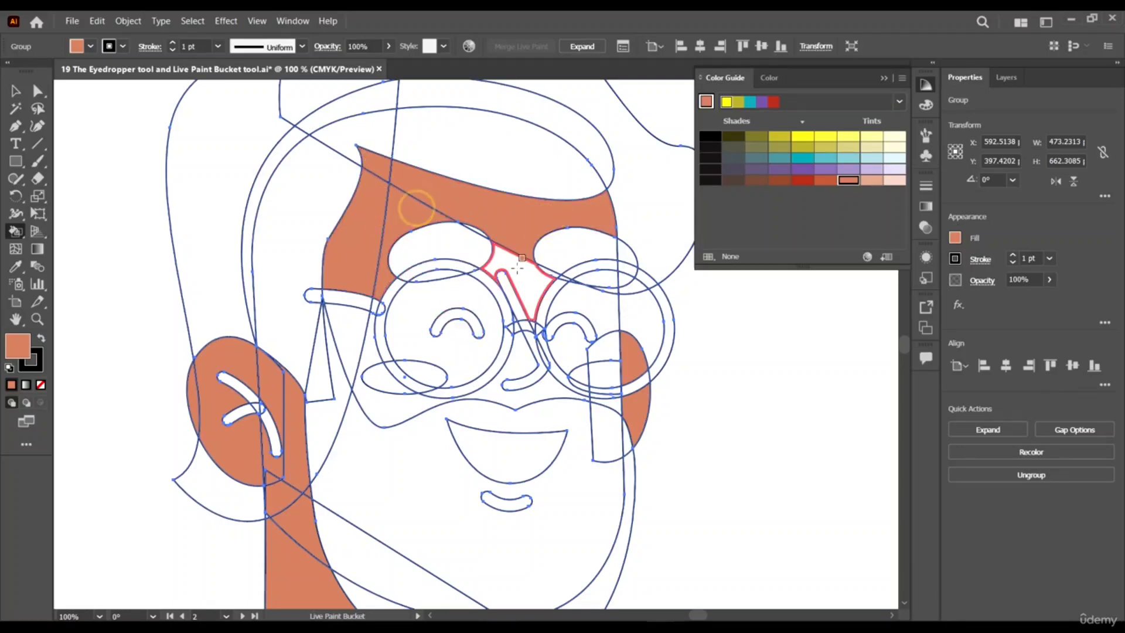
click(519, 255)
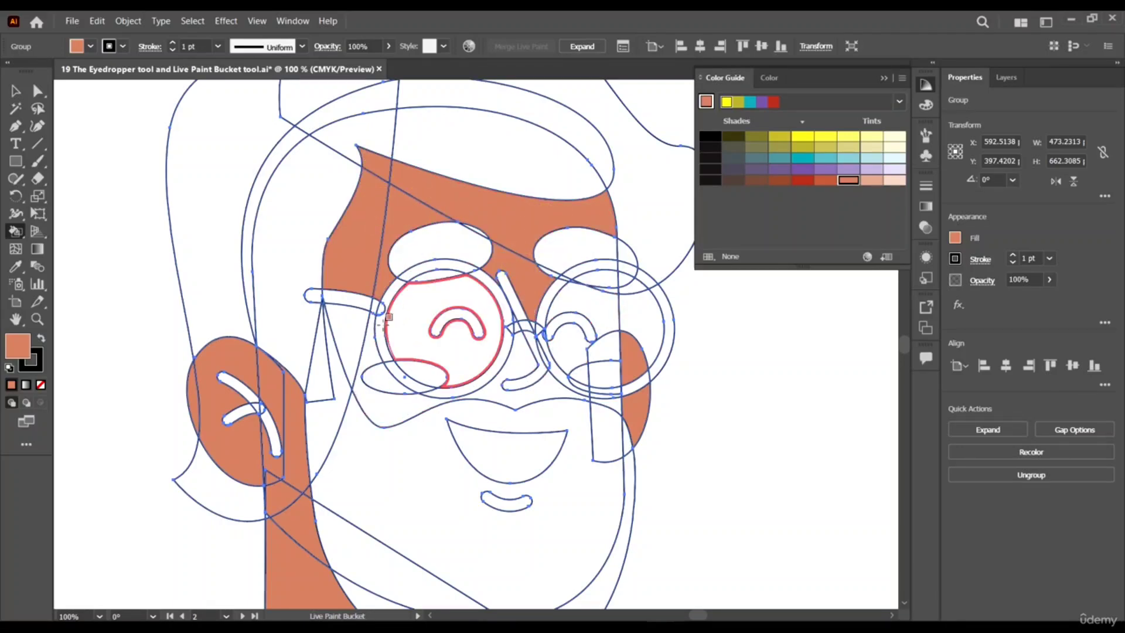
Live-paint the temple below the glasses arm and the near cheek above the beard salmon, undoing the fill of the narrow sideburn piece
click(344, 321)
click(319, 372)
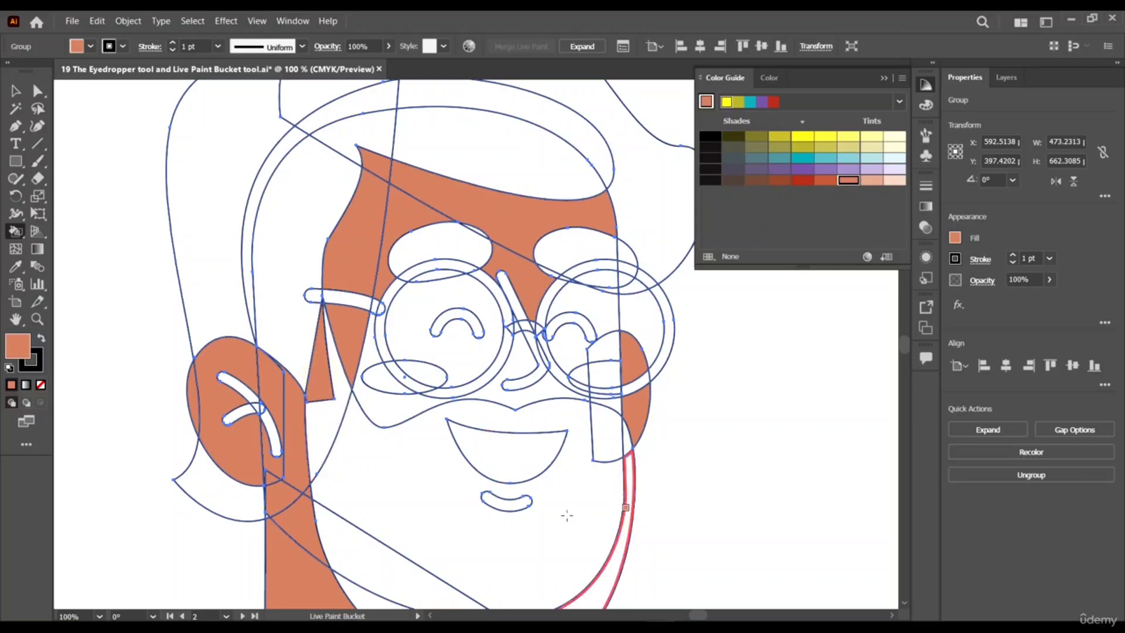
key(ctrl+z)
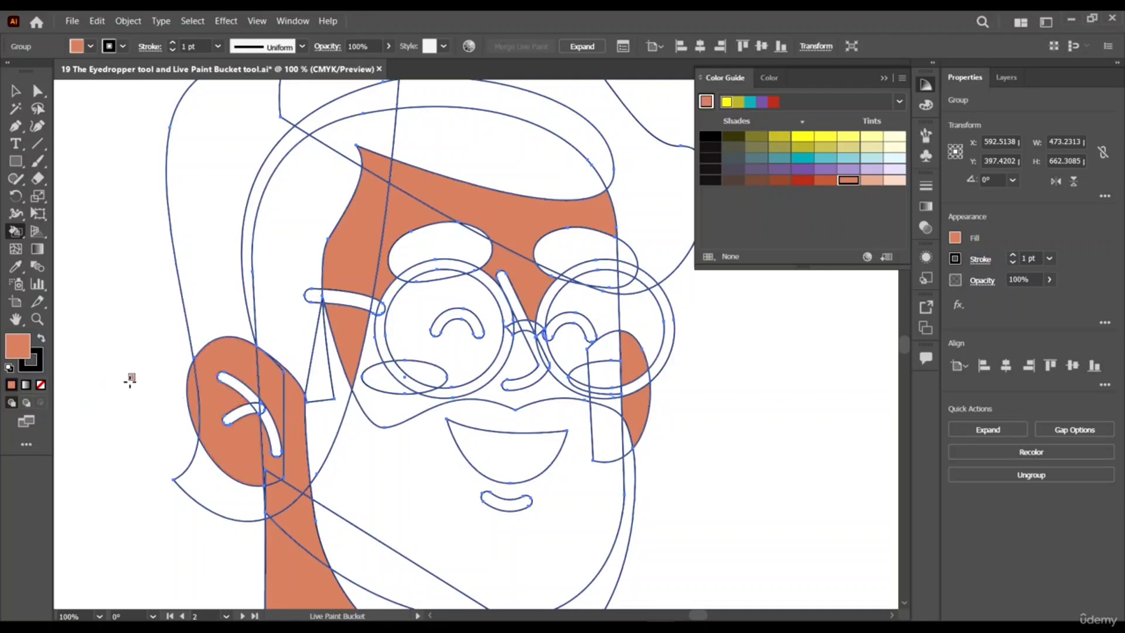
click(390, 410)
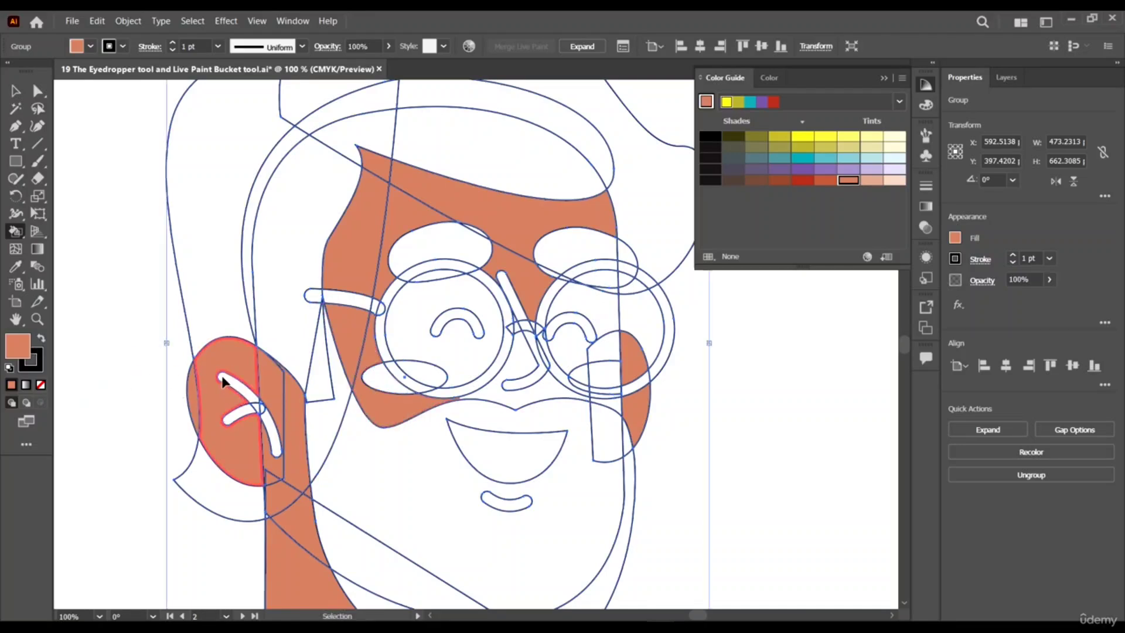
Live-paint the nose area above the moustache and the adjoining skin below the far lens salmon
scroll(364, 369, right, 2)
scroll(381, 322, down, 3)
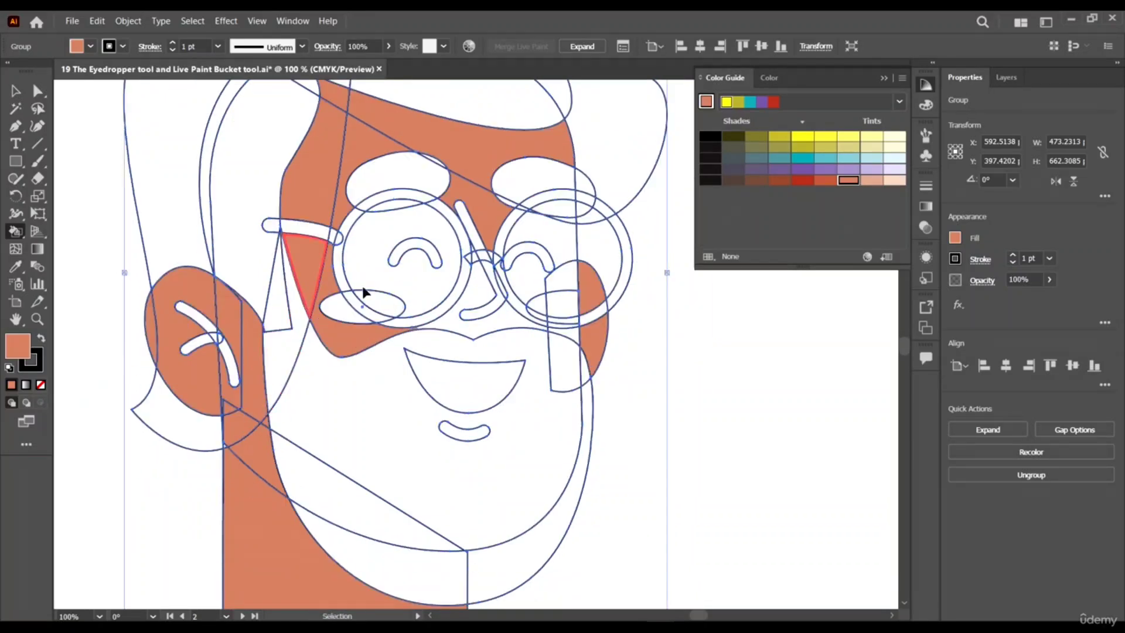
scroll(366, 293, right, 3)
click(415, 326)
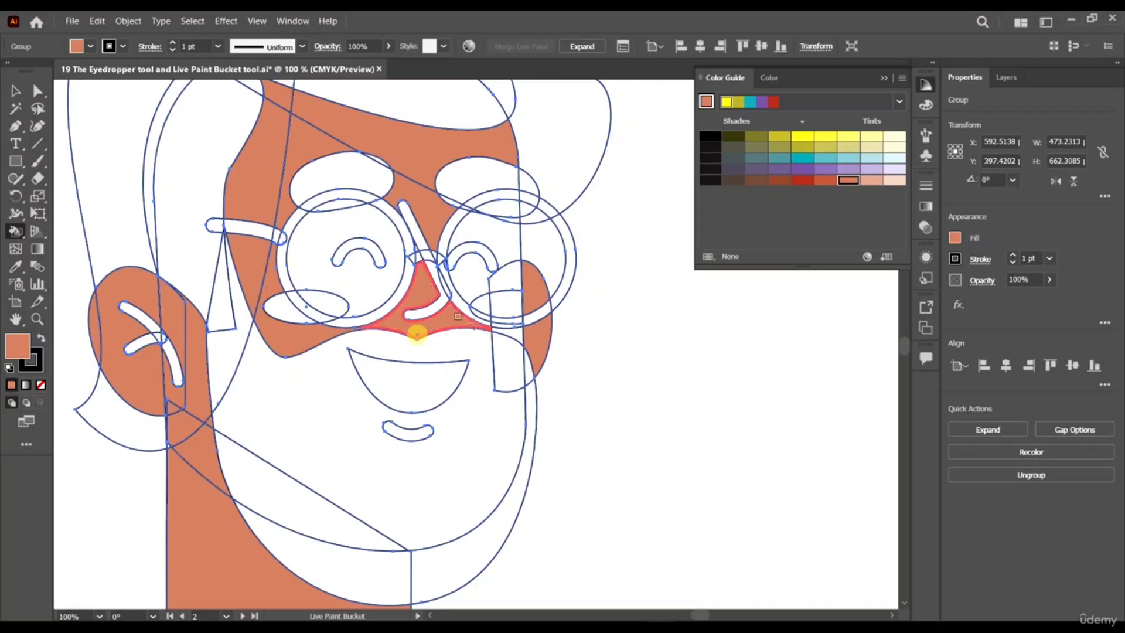
scroll(507, 331, down, 1)
scroll(520, 318, up, 2)
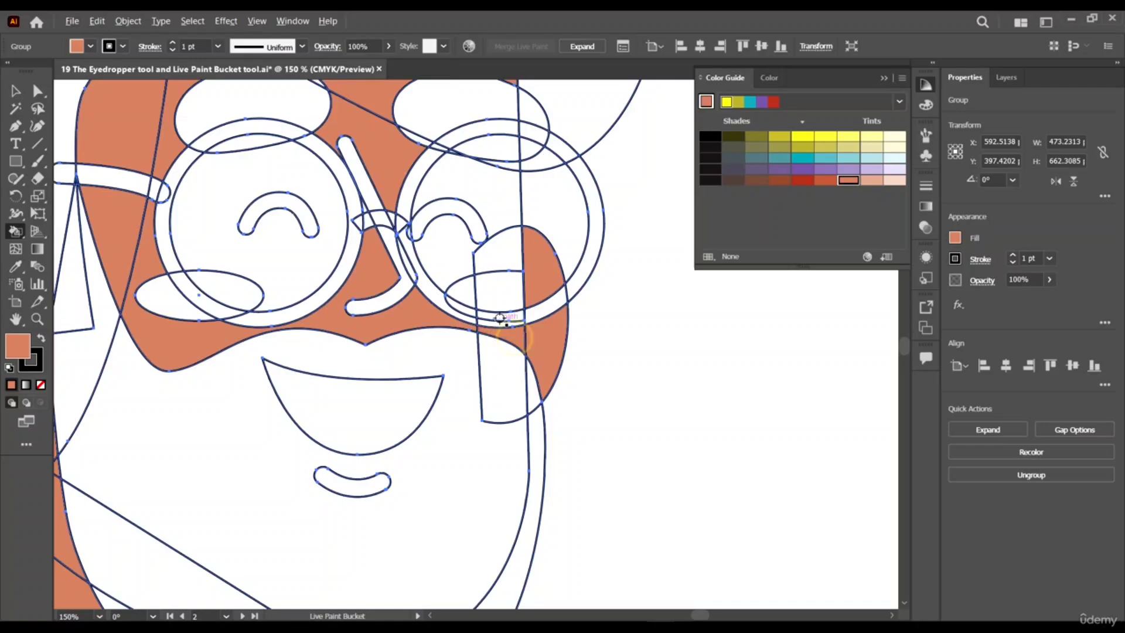
Live-paint the far cheek oval and the skin areas inside the far lens, around and above the eye, salmon
scroll(500, 318, up, 2)
scroll(545, 349, down, 2)
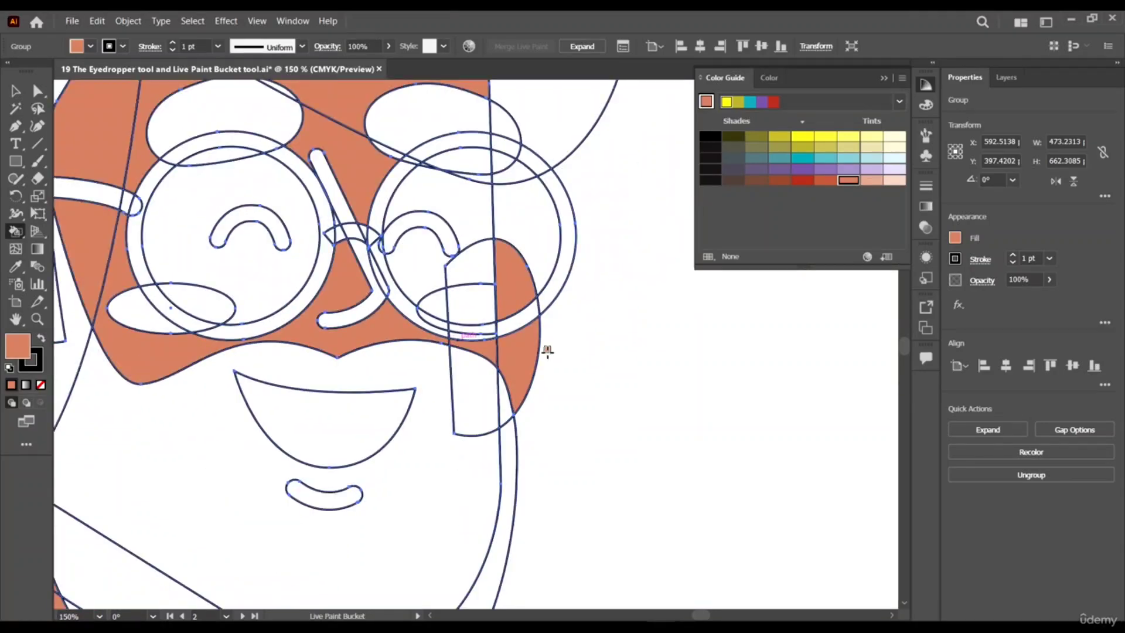
click(463, 310)
scroll(480, 287, down, 2)
scroll(476, 296, up, 2)
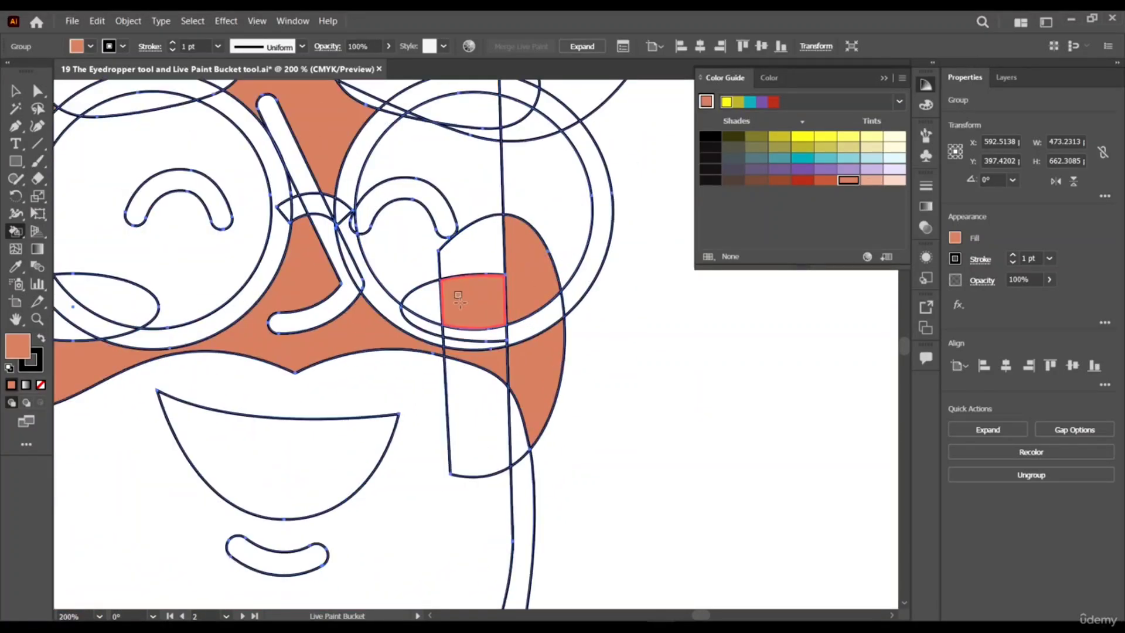
click(428, 298)
click(472, 253)
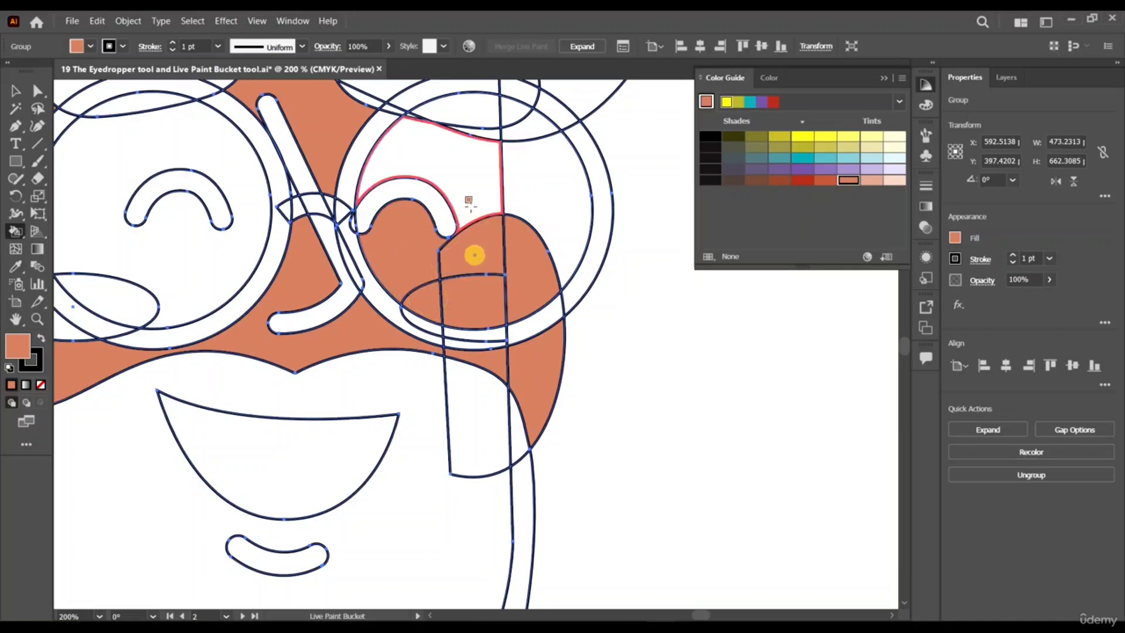
click(469, 204)
scroll(449, 231, down, 1)
scroll(449, 232, down, 2)
scroll(478, 194, up, 1)
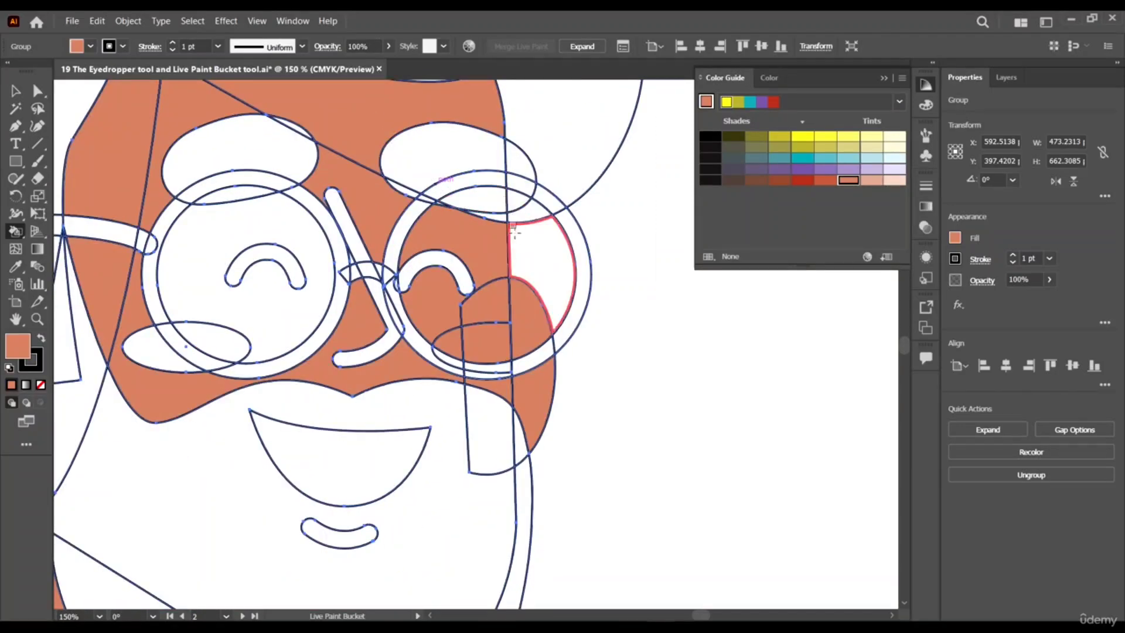
Live-paint the far eyebrow salmon, including its section inside the lens
click(496, 202)
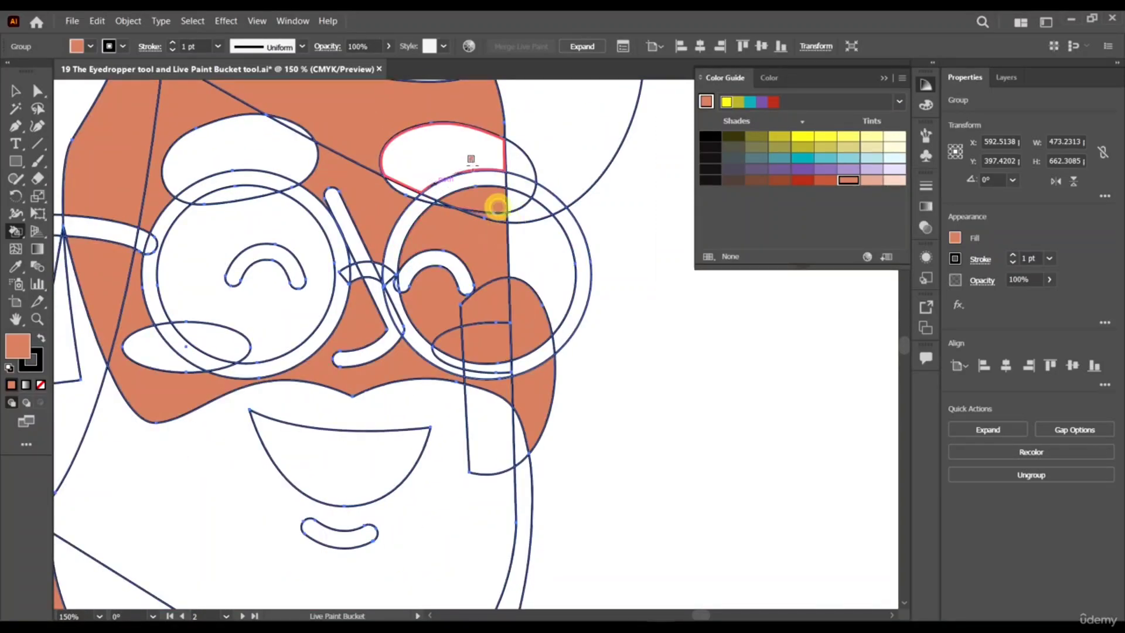
click(465, 157)
scroll(377, 183, up, 5)
scroll(440, 206, down, 4)
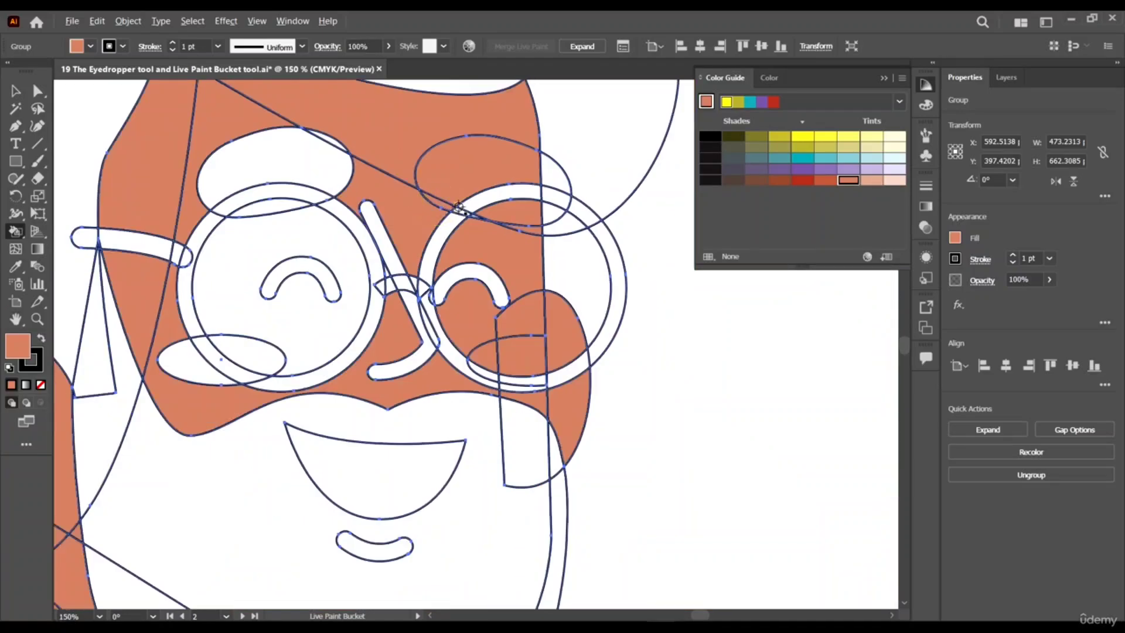
Live-paint the near eyebrow, the inside of the near lens and the near cheek oval salmon
scroll(561, 255, up, 5)
scroll(552, 247, down, 3)
scroll(375, 208, up, 3)
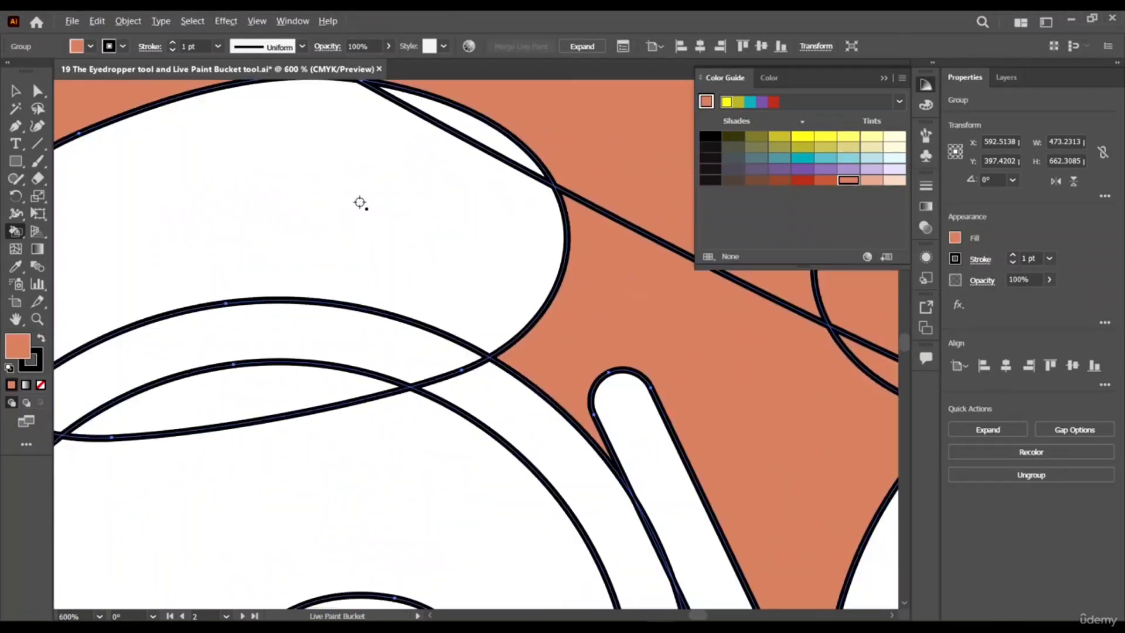
click(382, 198)
click(490, 133)
scroll(341, 292, down, 6)
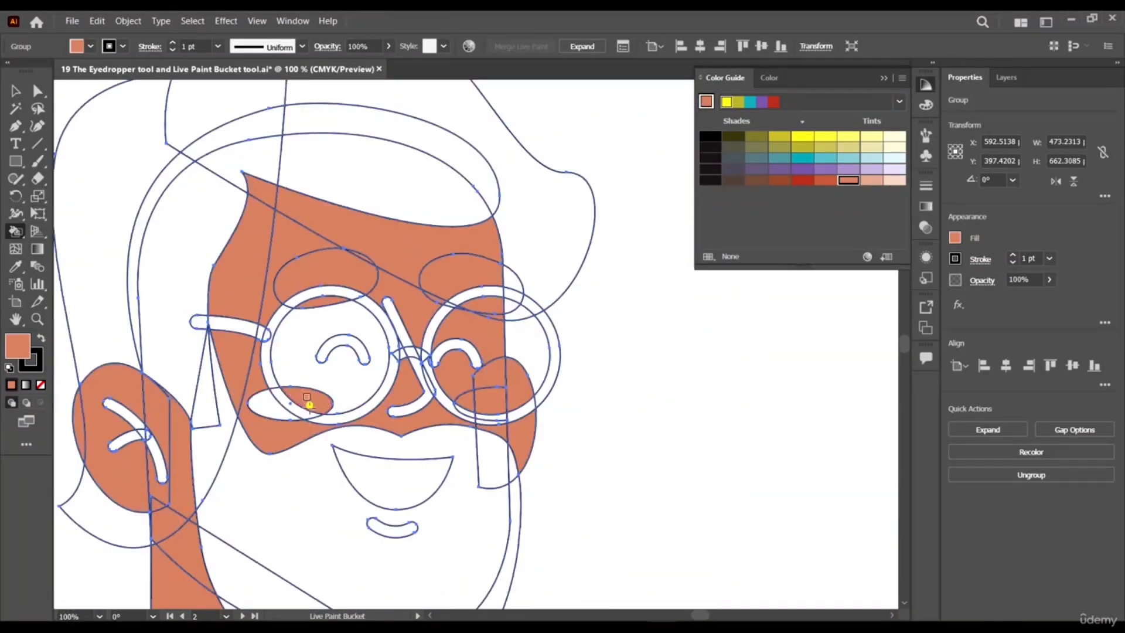
scroll(539, 380, down, 3)
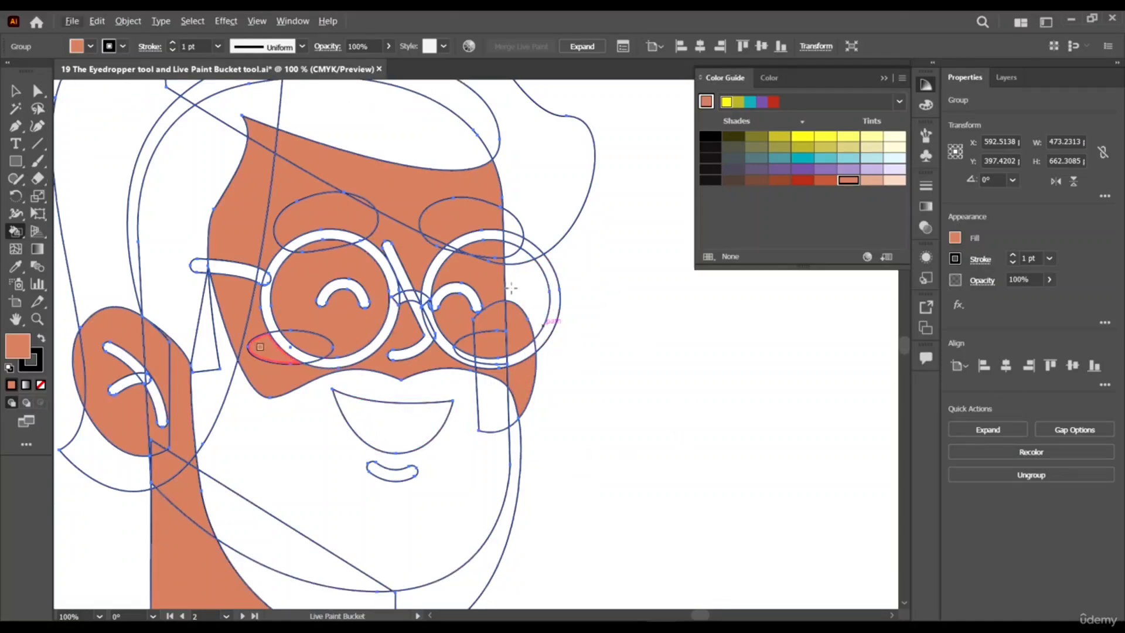
Pick a dark reddish-brown shade and live-paint the outer sections of the ear on the far side of the face
click(758, 181)
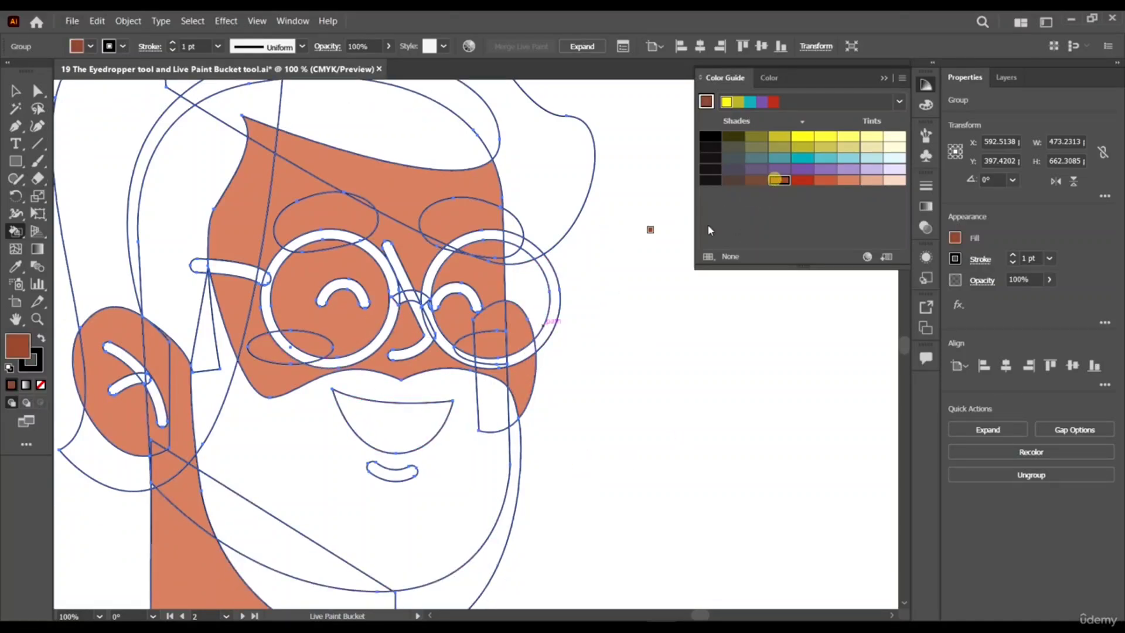
click(521, 364)
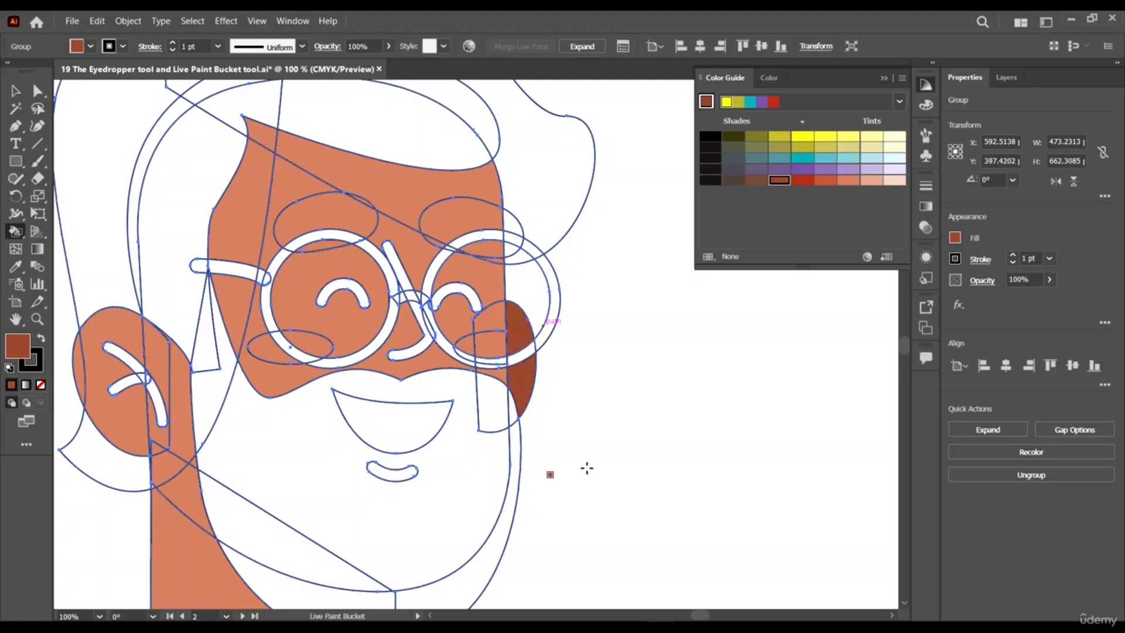
scroll(456, 288, down, 1)
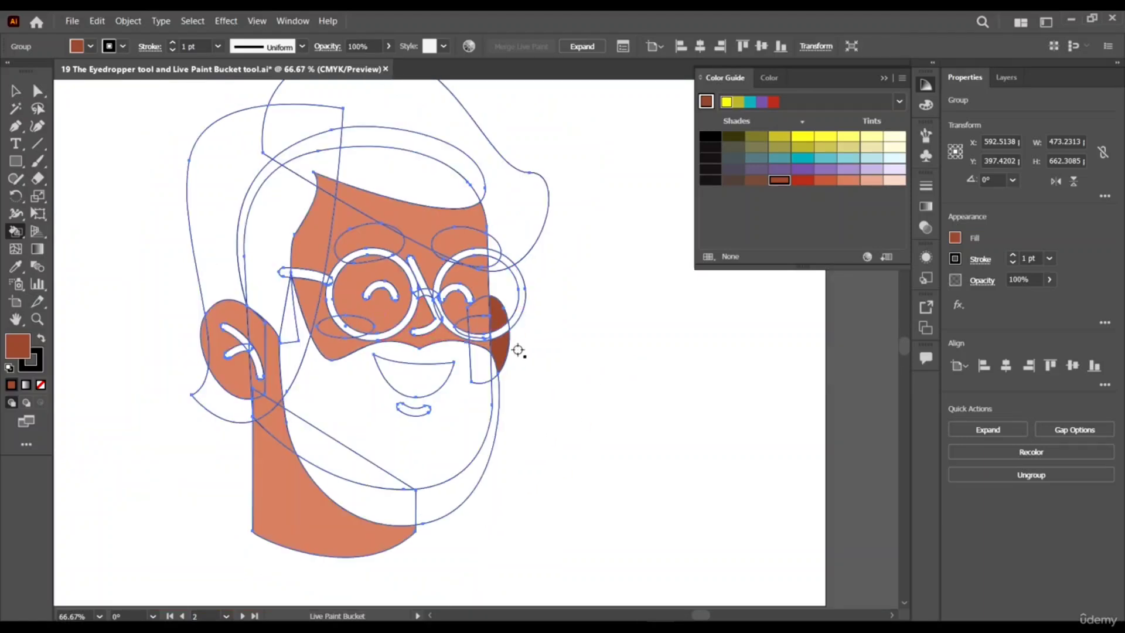
Live-paint the sections of both cheek ovals red, leaving the glasses frame unfilled
scroll(518, 351, up, 2)
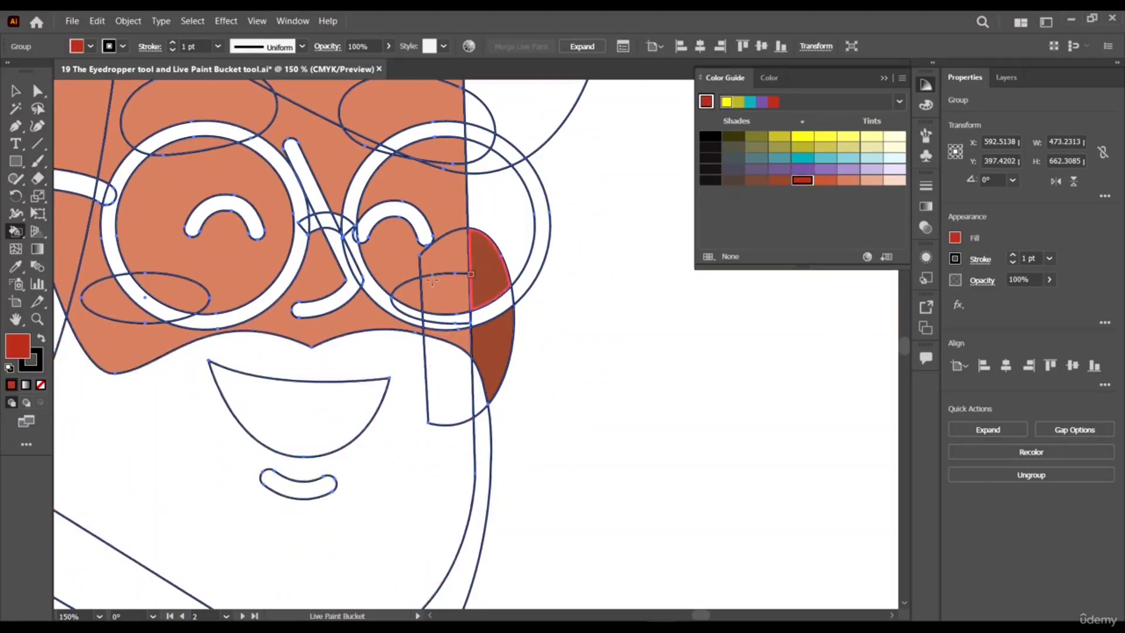
scroll(177, 311, left, 2)
click(162, 300)
click(234, 292)
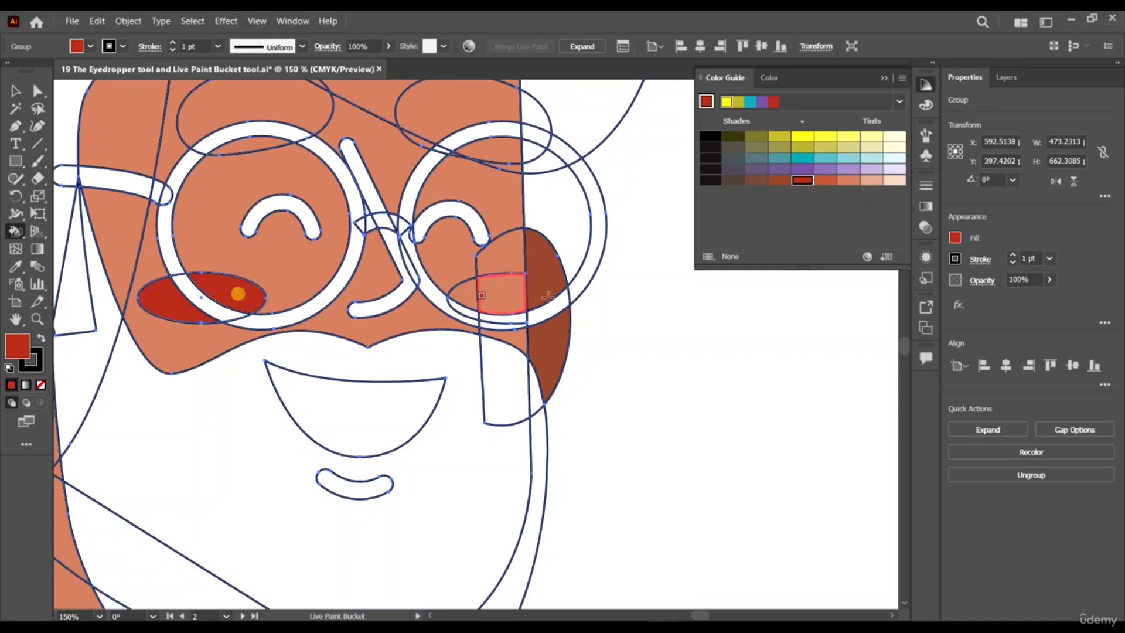
click(509, 293)
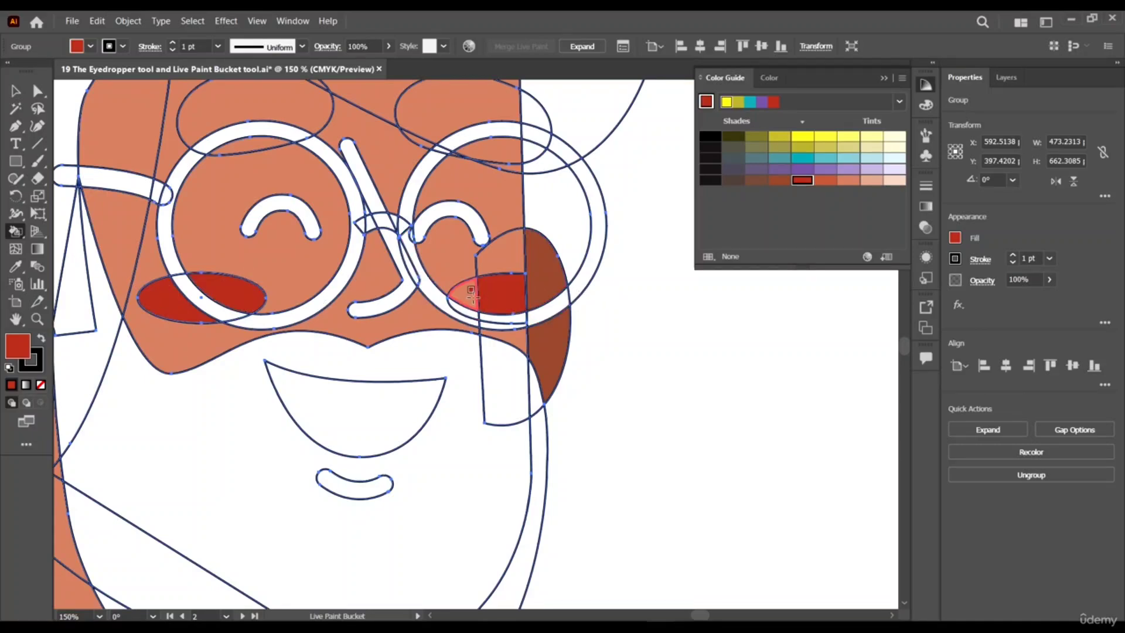
click(467, 295)
scroll(577, 375, down, 1)
scroll(580, 381, up, 2)
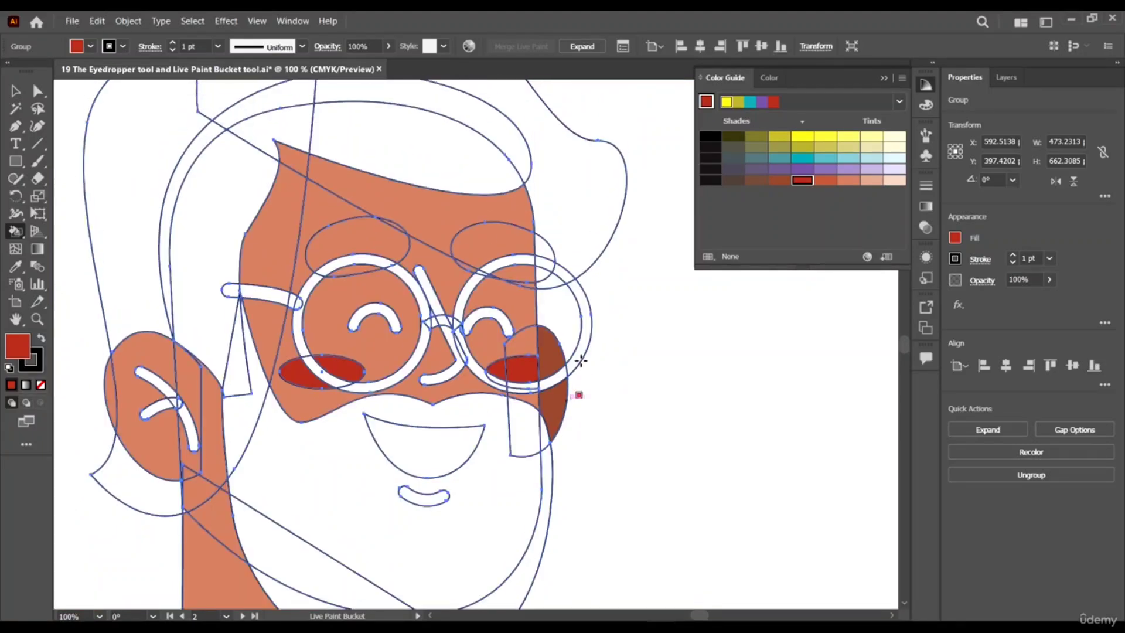
Pick black and live-paint the near eyebrow above the glasses frame, including its small corner section
click(714, 182)
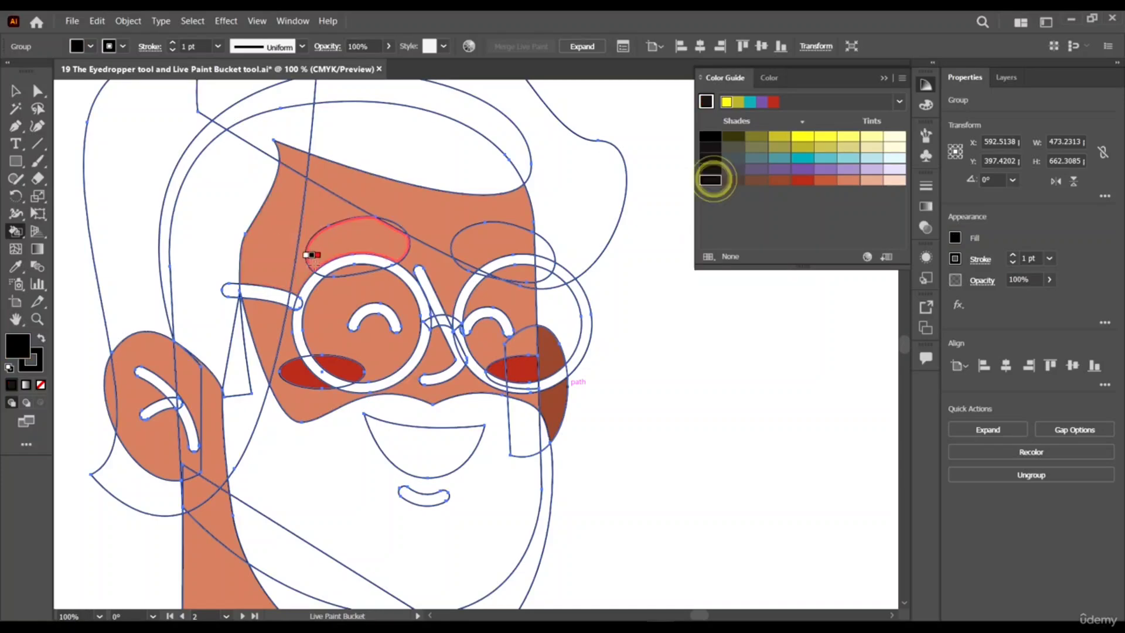
click(312, 253)
scroll(381, 221, up, 3)
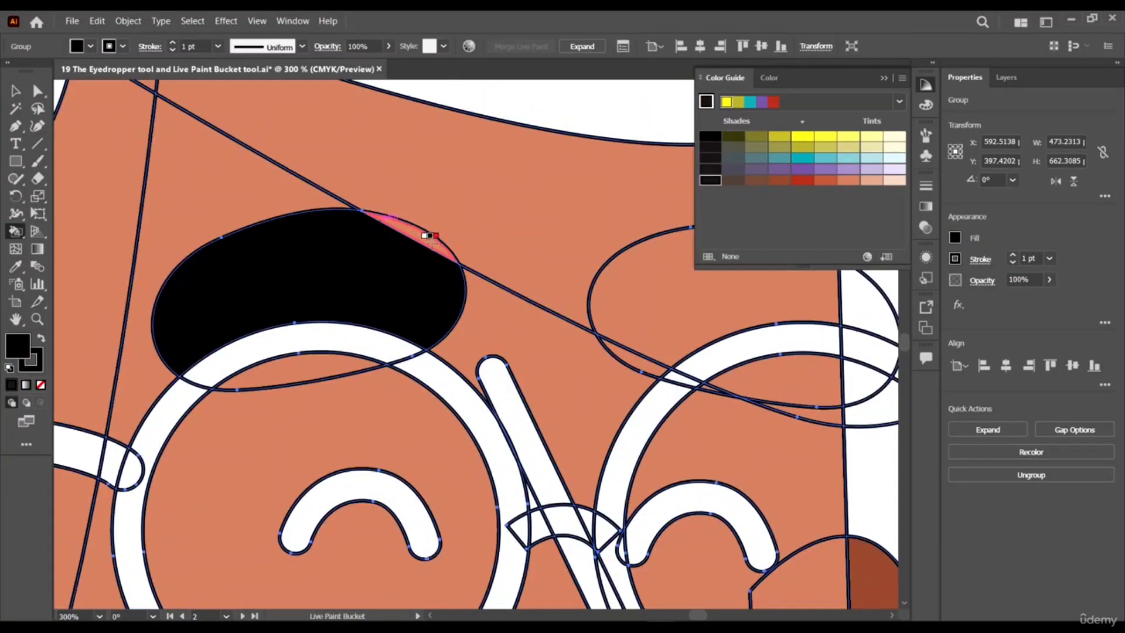
scroll(434, 246, up, 2)
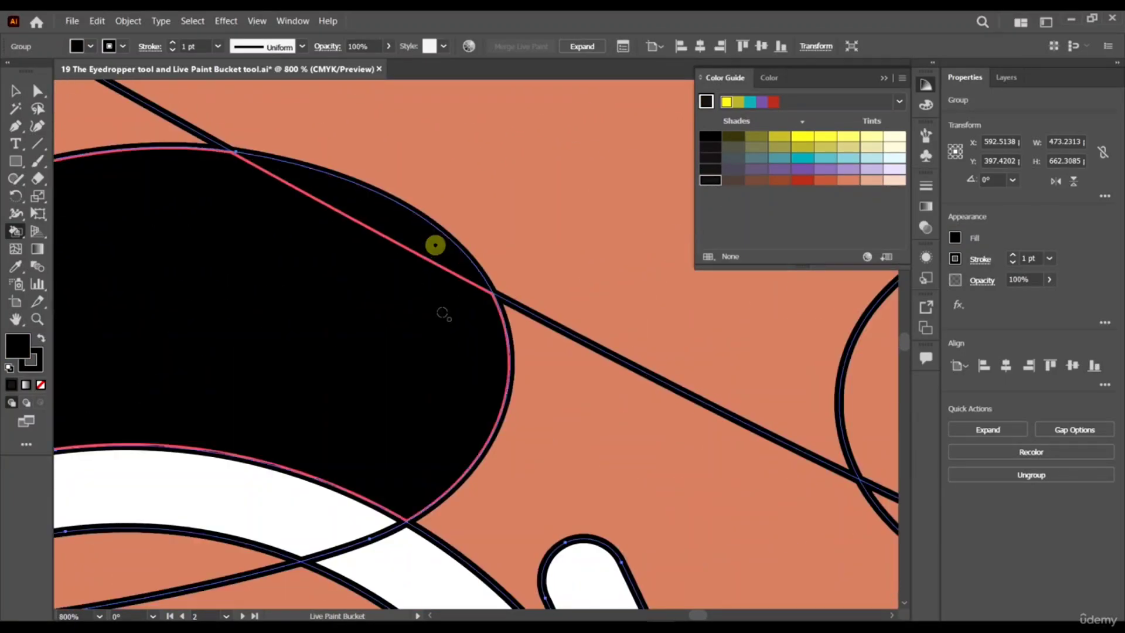
scroll(436, 247, down, 3)
Live-paint the far eyebrow black, including the parts outside the face and inside the lens
click(604, 327)
scroll(644, 319, up, 3)
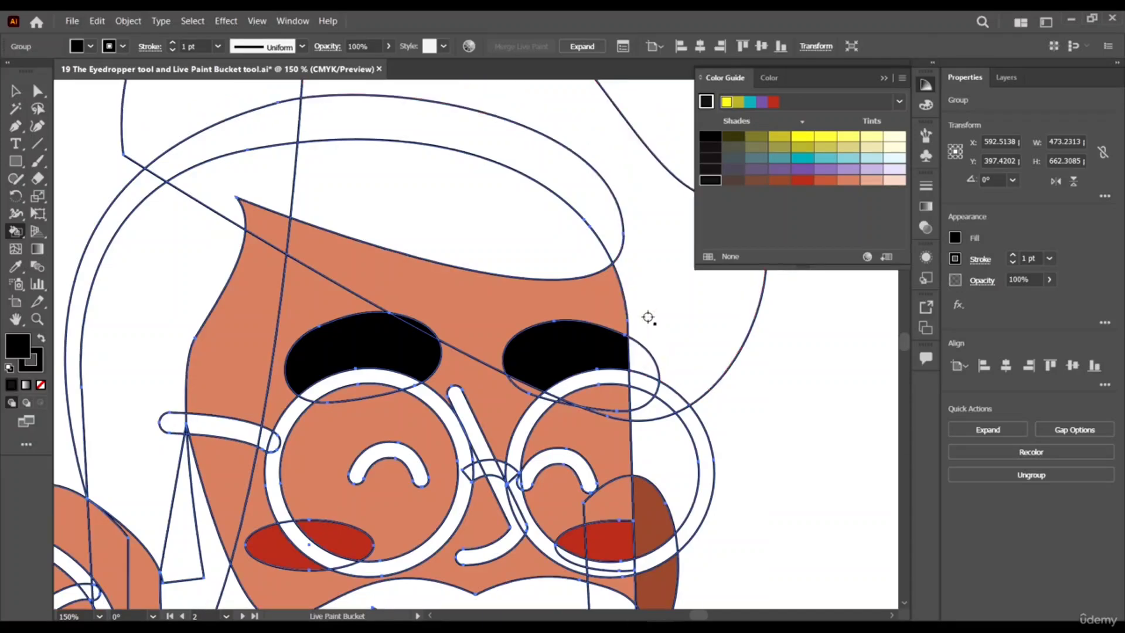
click(613, 430)
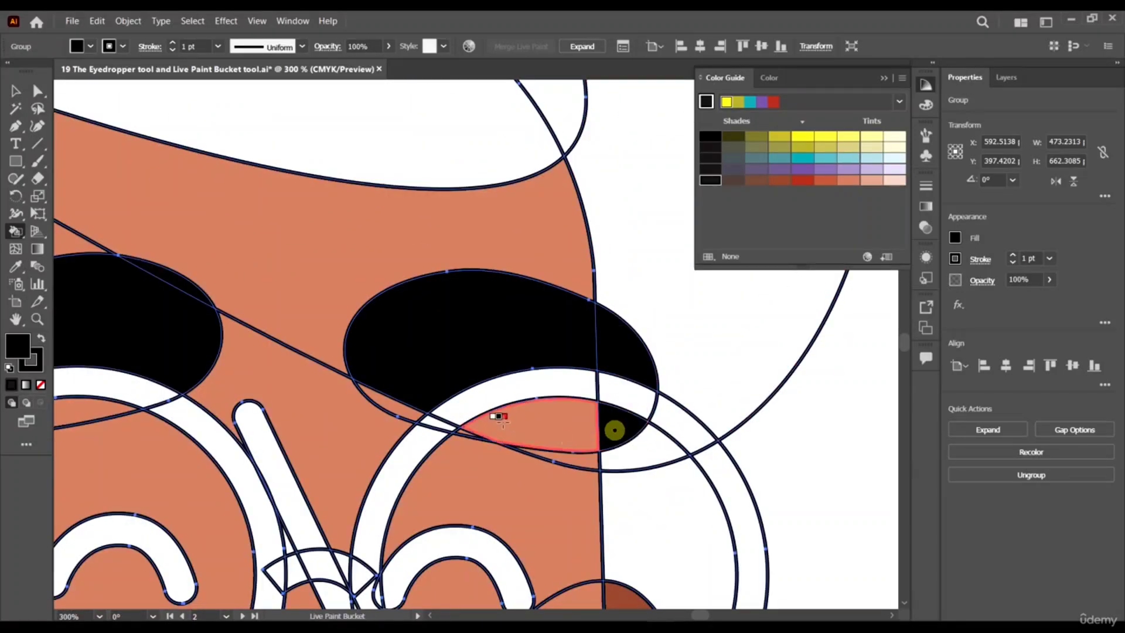
scroll(459, 437, up, 2)
click(461, 437)
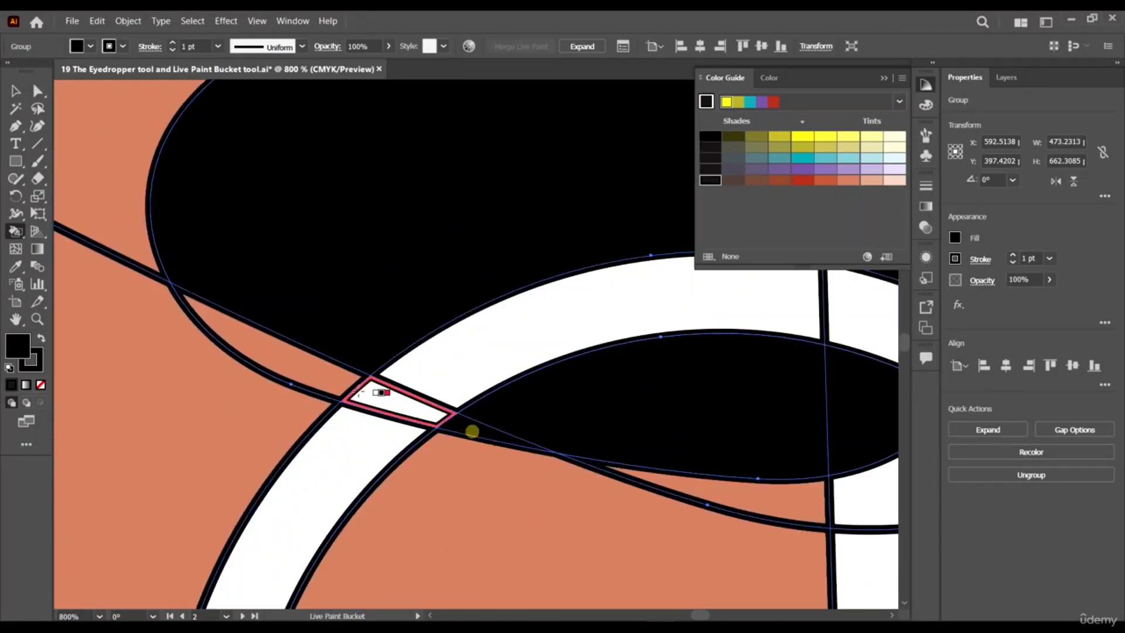
scroll(314, 389, down, 3)
scroll(526, 378, down, 1)
scroll(350, 382, up, 3)
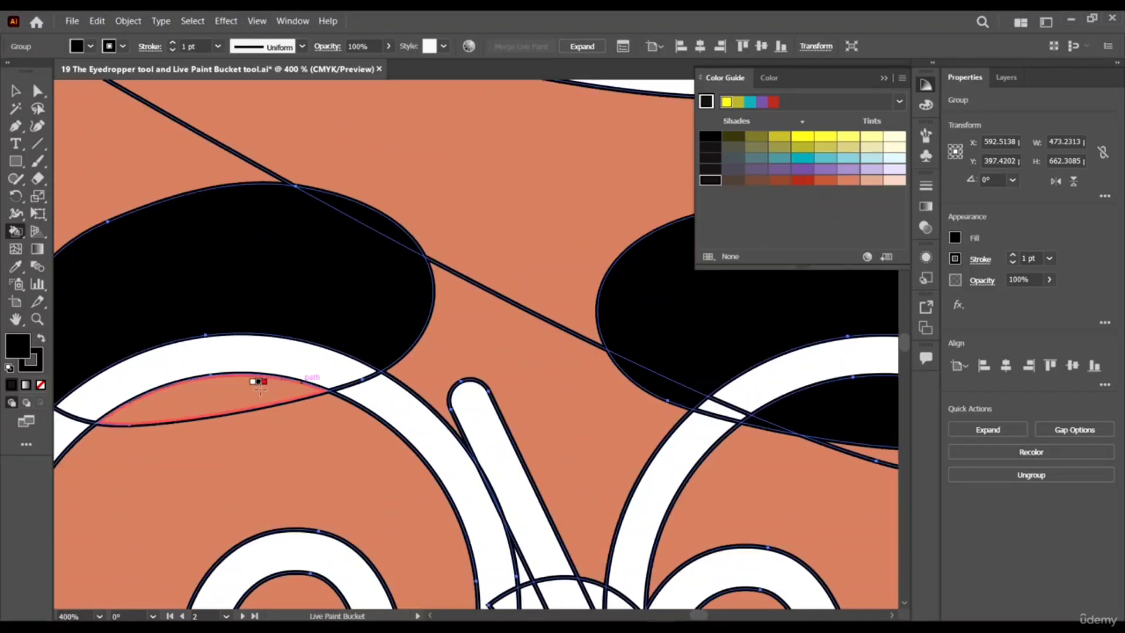
Live-paint the part of the near eyebrow inside the lens black
click(261, 389)
scroll(477, 338, down, 4)
scroll(696, 392, down, 2)
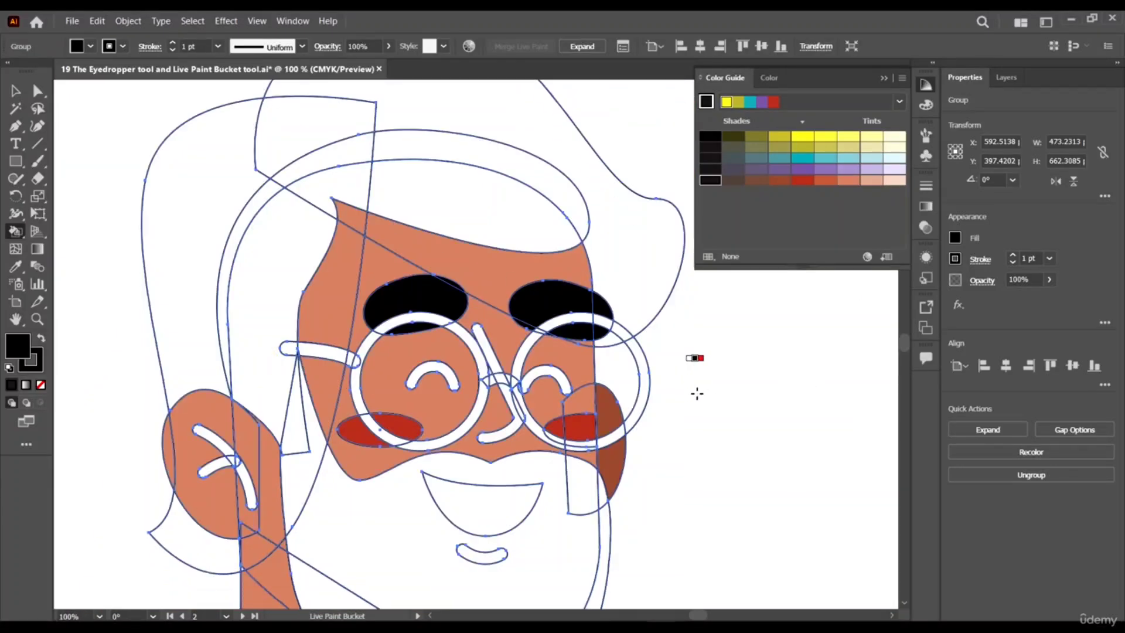
Live-paint all hair sections across the top and near side of the head black
scroll(685, 378, up, 3)
drag(633, 292, 566, 225)
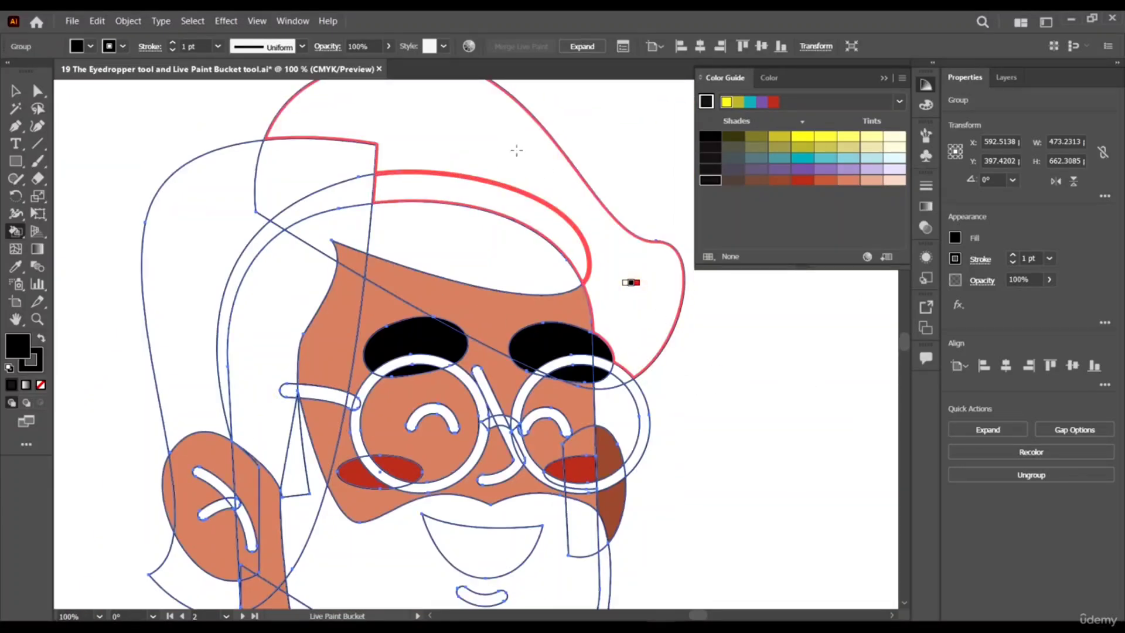
mouse_move(516, 150)
mouse_down()
mouse_move(317, 150)
mouse_move(321, 171)
mouse_move(487, 223)
mouse_move(425, 234)
mouse_up()
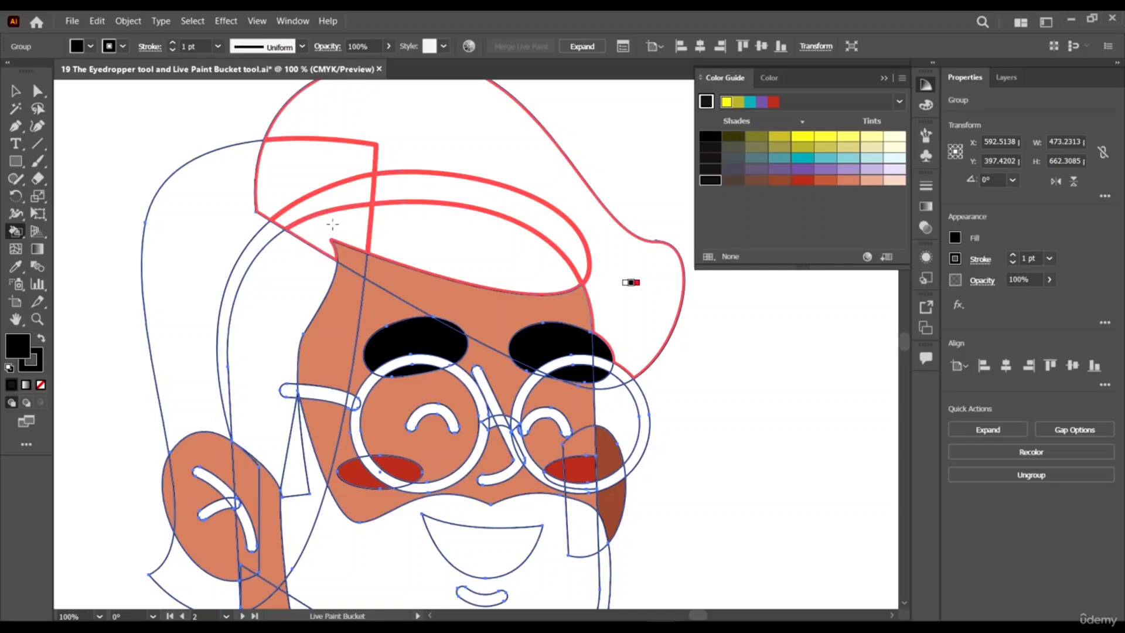
mouse_move(332, 223)
mouse_down()
mouse_move(289, 238)
mouse_move(226, 221)
mouse_up()
scroll(227, 222, down, 6)
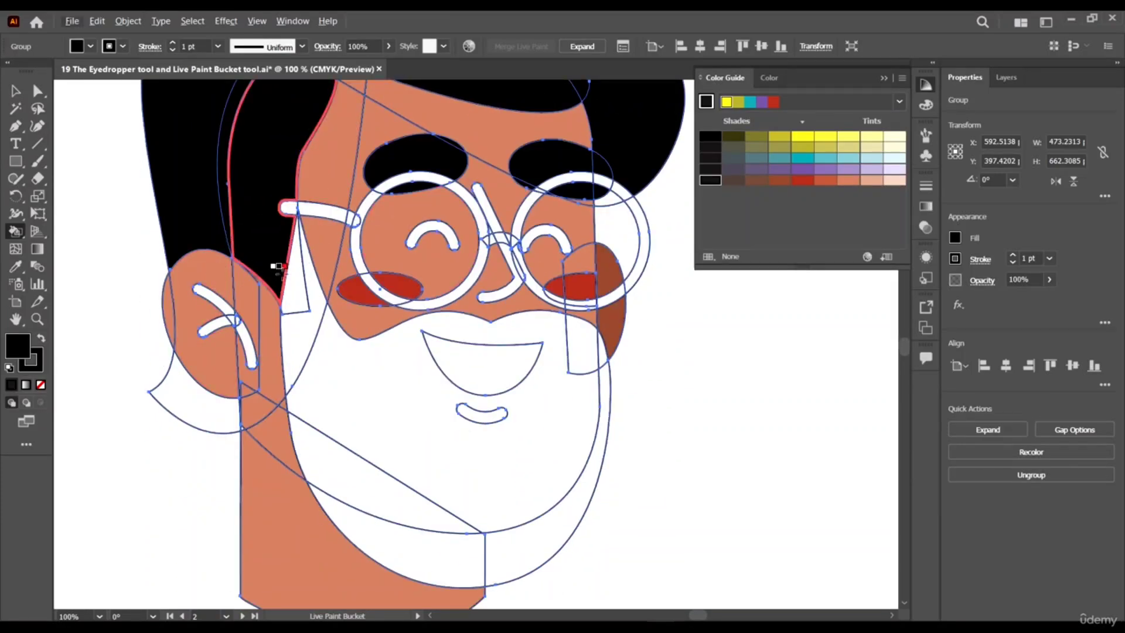
Live-paint the sideburn, moustache and beard sections black, including the pieces beside the far ear
mouse_move(293, 262)
mouse_down()
mouse_move(289, 276)
mouse_move(342, 377)
mouse_move(354, 470)
mouse_move(443, 542)
mouse_move(502, 540)
mouse_move(540, 469)
mouse_up()
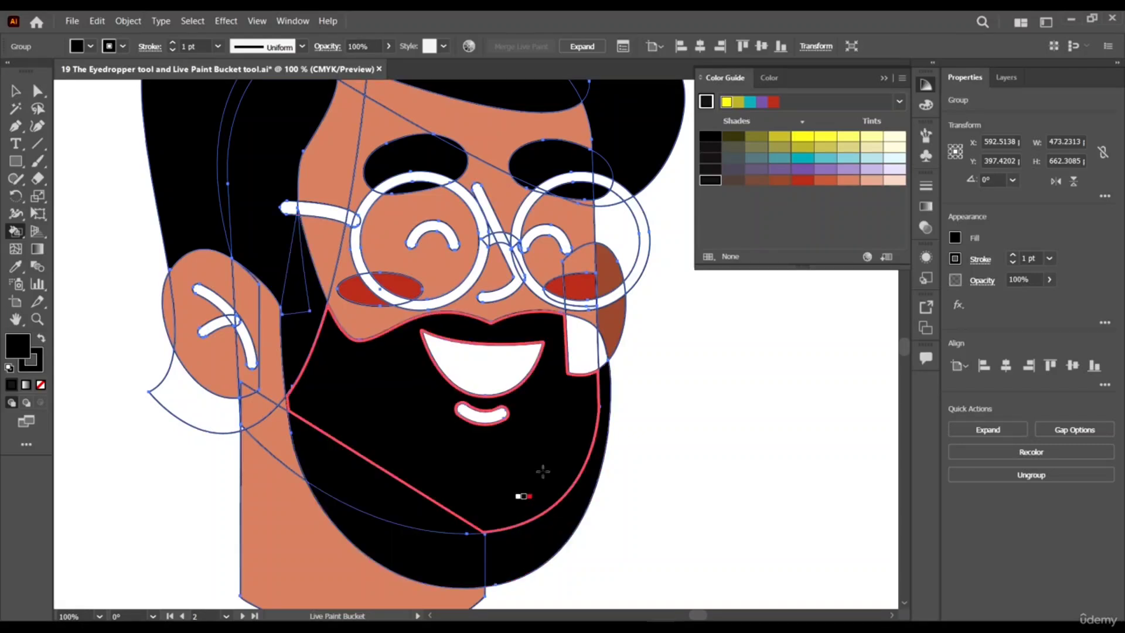
click(595, 367)
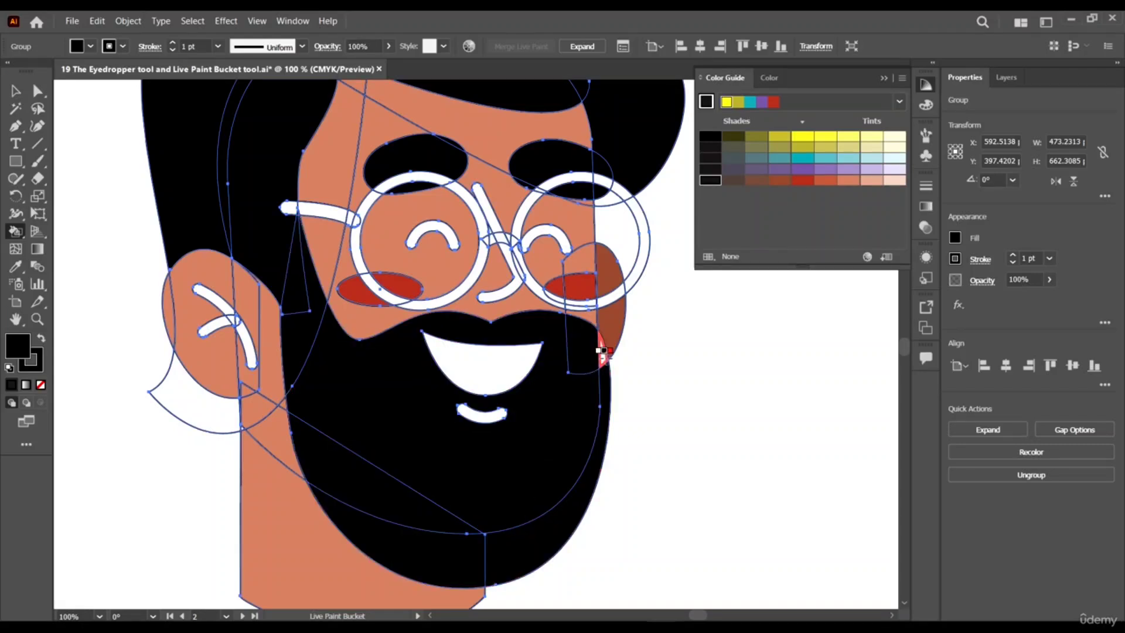
scroll(540, 414, down, 2)
scroll(615, 419, up, 2)
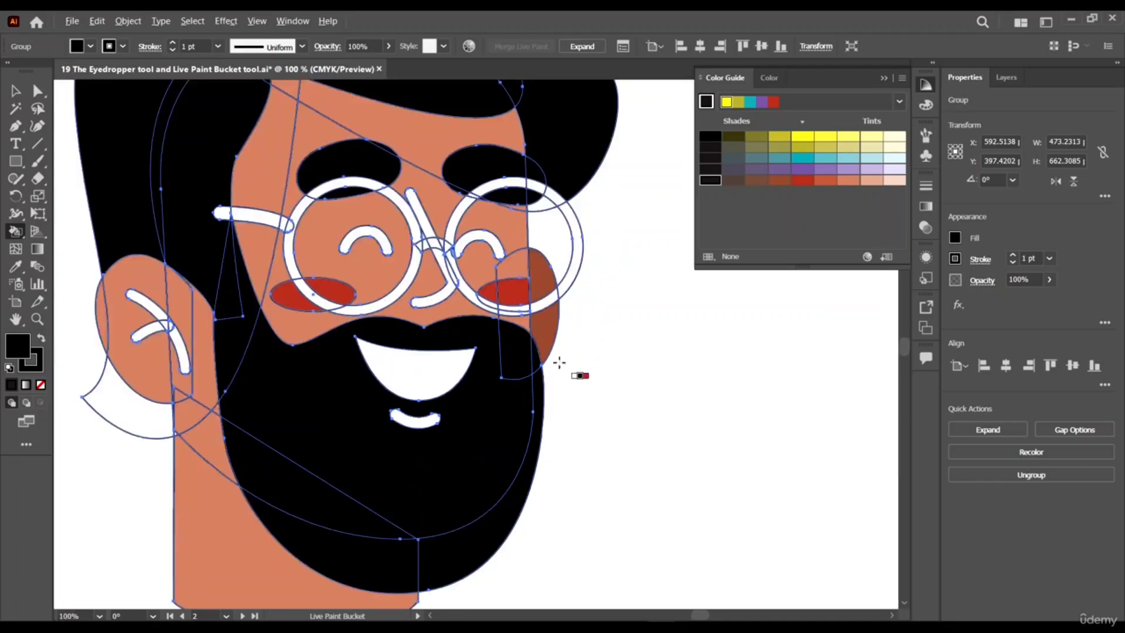
Live-paint every section of the glasses' temple arm in a light blue tint, from the hair to its rounded end over the frame
scroll(487, 355, up, 2)
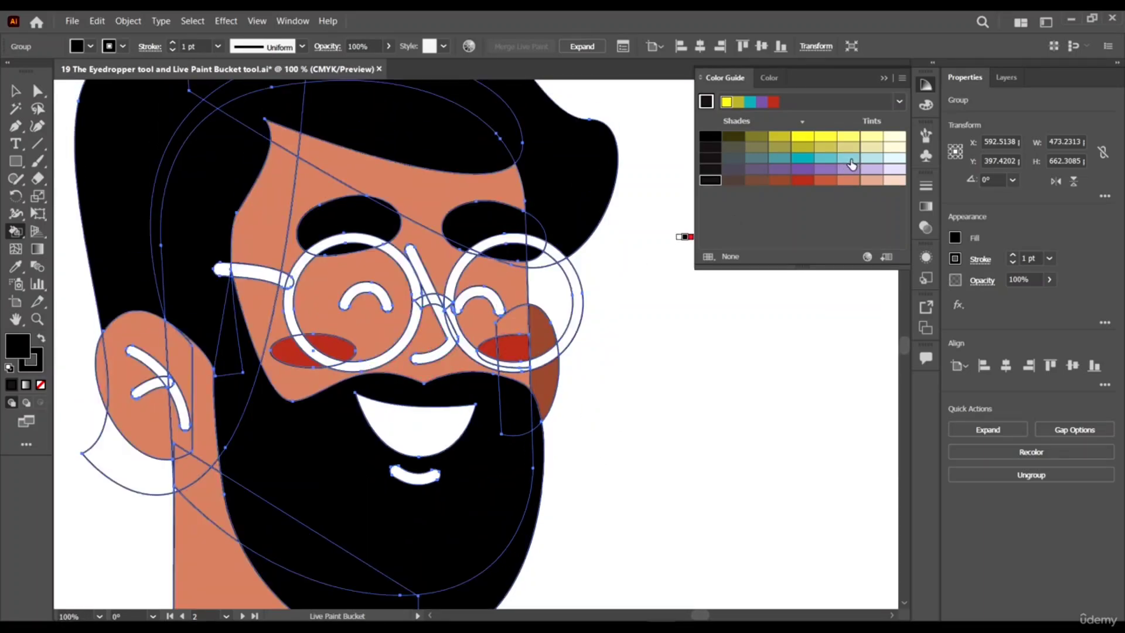
click(826, 159)
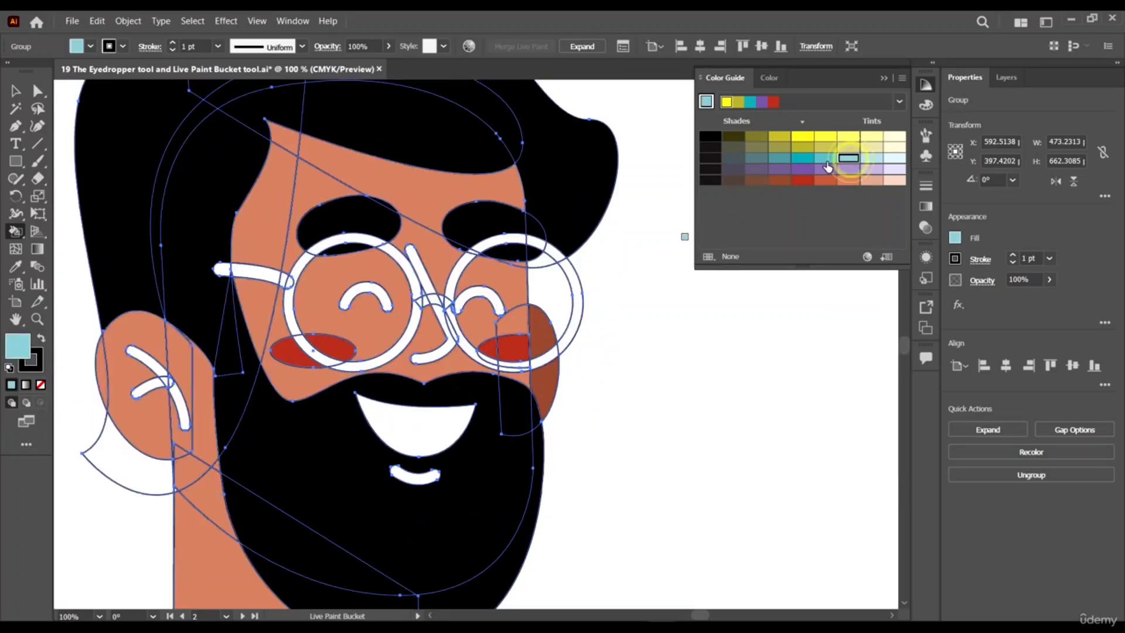
click(874, 160)
scroll(234, 280, up, 4)
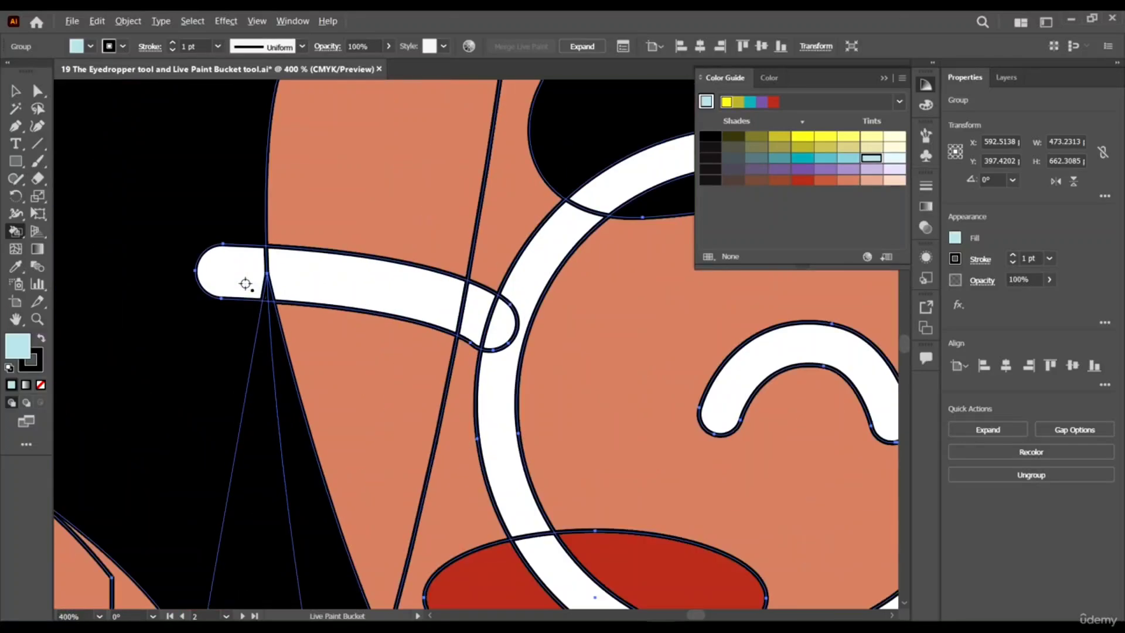
scroll(233, 281, up, 4)
click(236, 271)
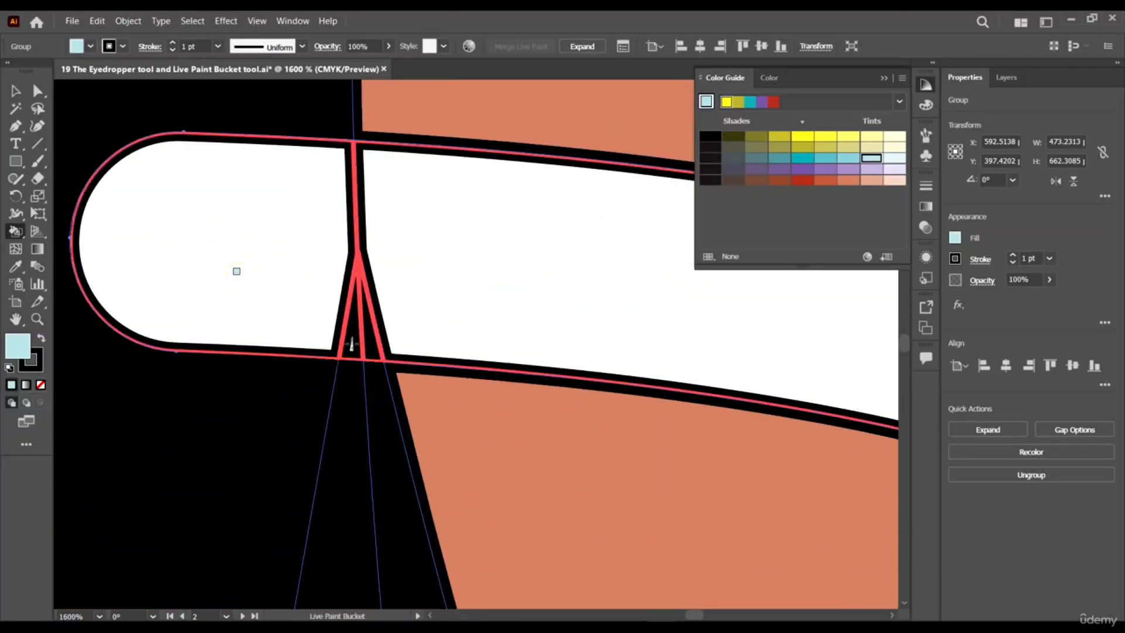
drag(237, 271, 396, 322)
click(350, 334)
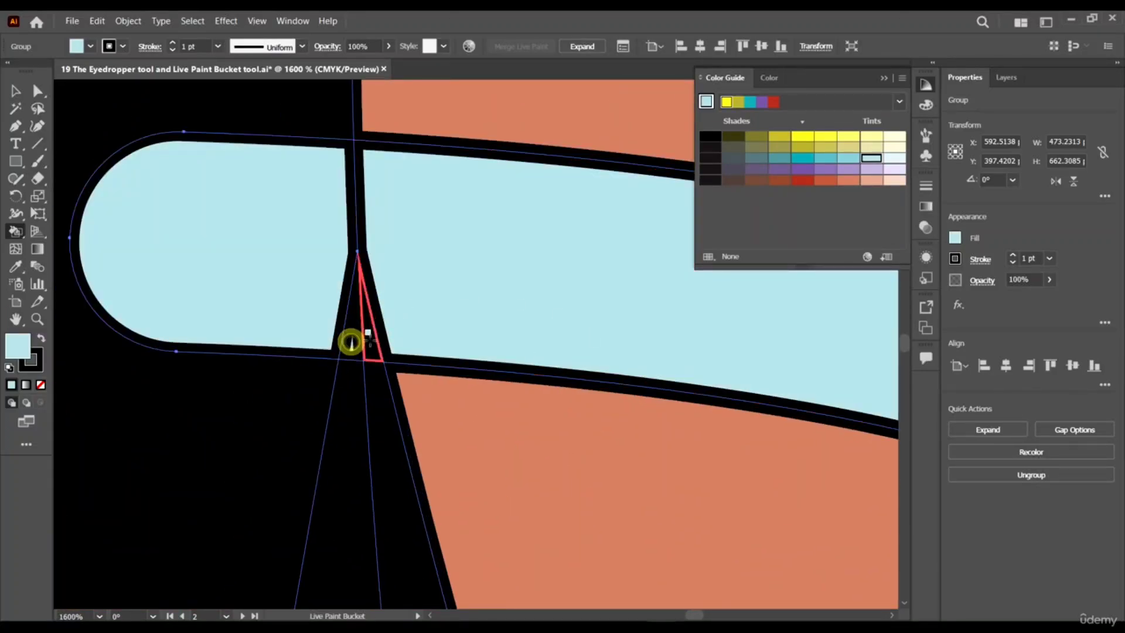
scroll(369, 338, down, 5)
scroll(342, 283, down, 1)
scroll(472, 306, up, 3)
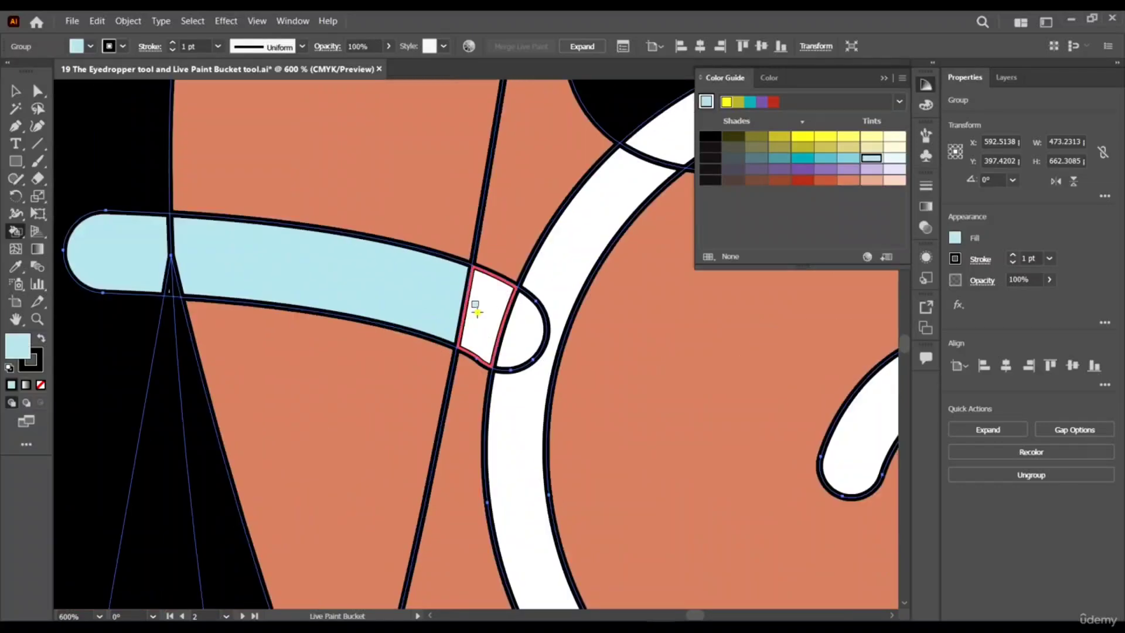
click(521, 327)
Live-paint the whole near lens frame light blue, including the sections crossing the eyebrow and the red cheek
scroll(474, 321, down, 4)
scroll(455, 311, up, 3)
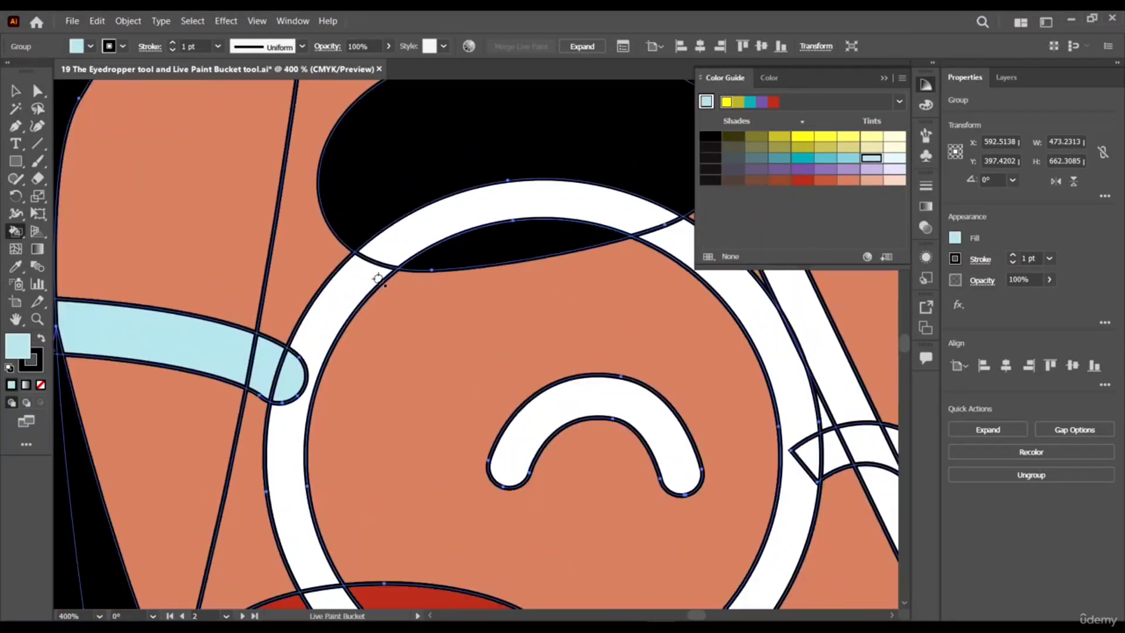
click(349, 288)
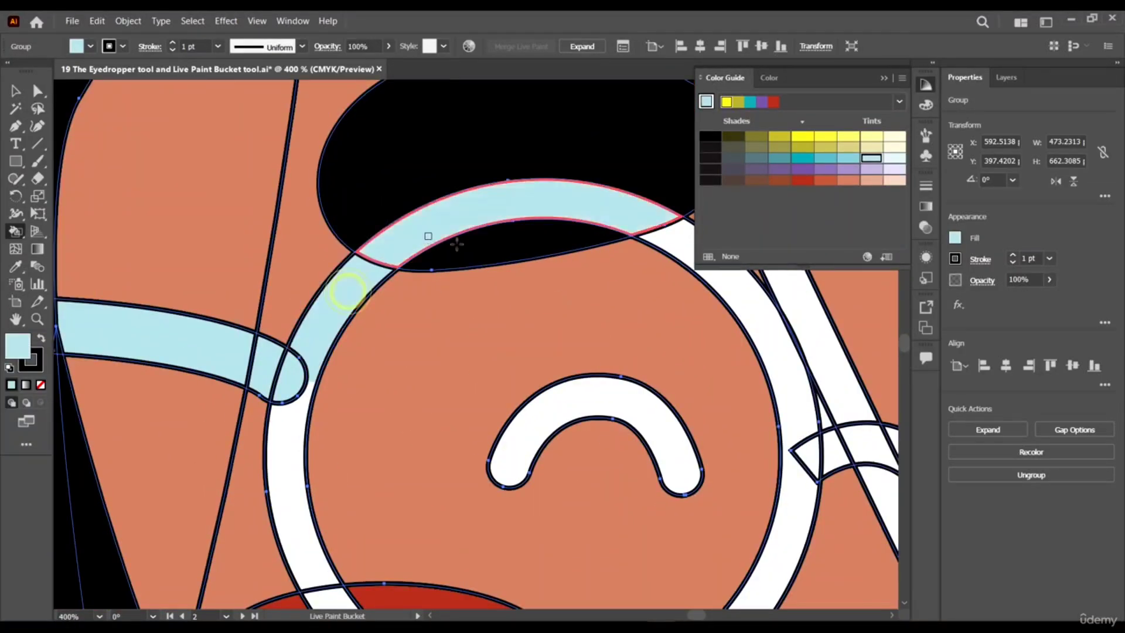
scroll(314, 319, right, 3)
scroll(403, 315, down, 3)
click(547, 372)
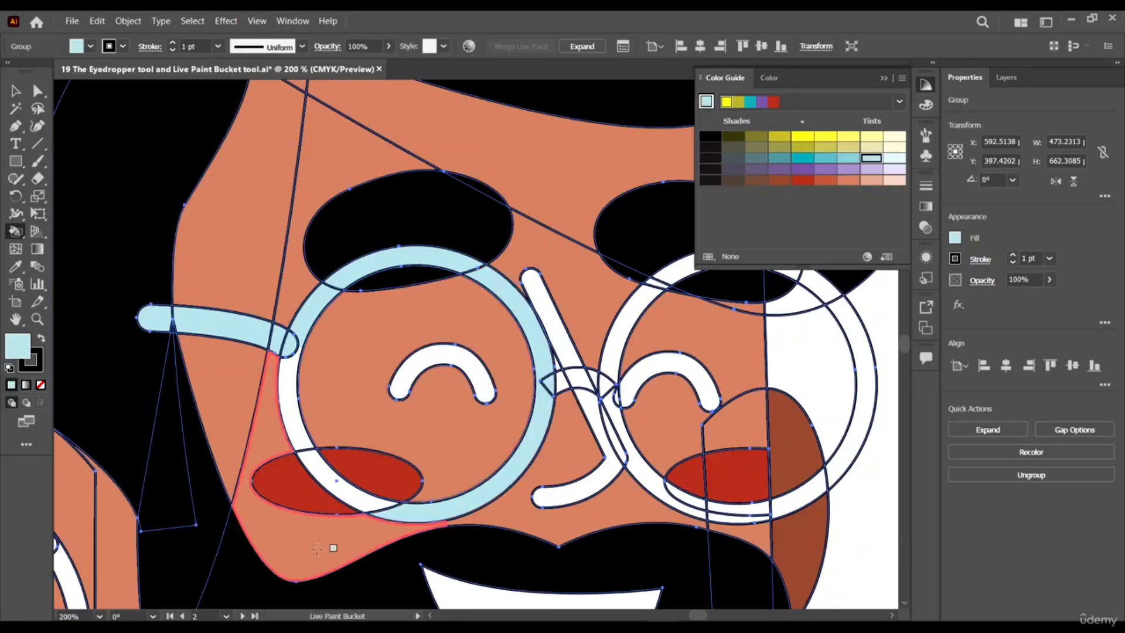
click(289, 367)
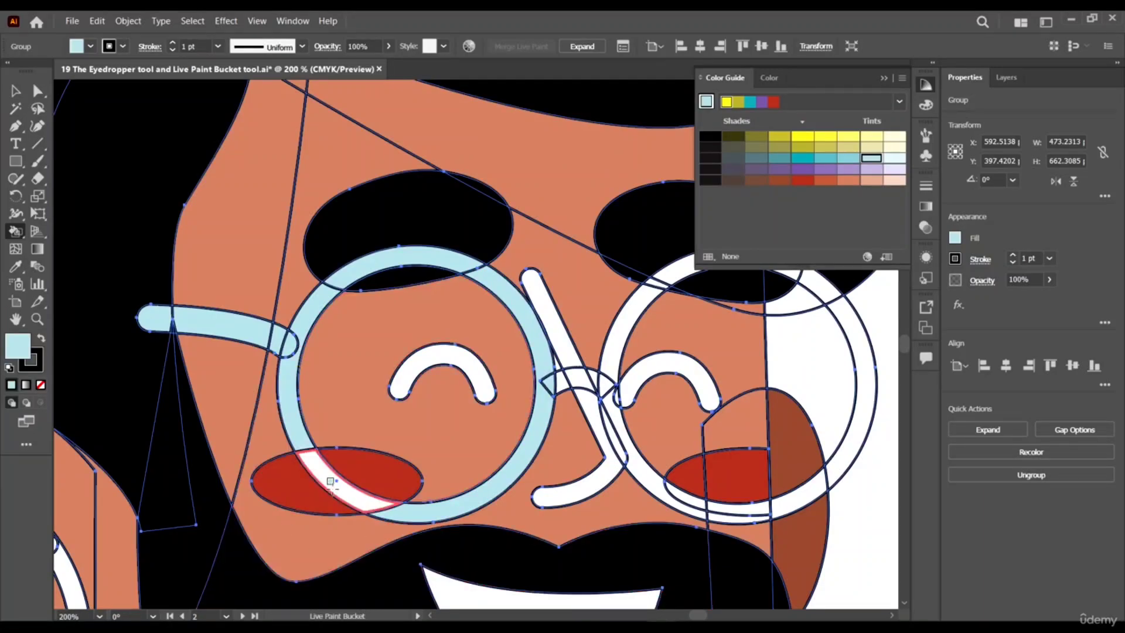
click(332, 482)
Live-paint the bridge of the glasses and the adjoining inner section of the far lens frame light blue
scroll(337, 378, down, 3)
scroll(407, 352, up, 3)
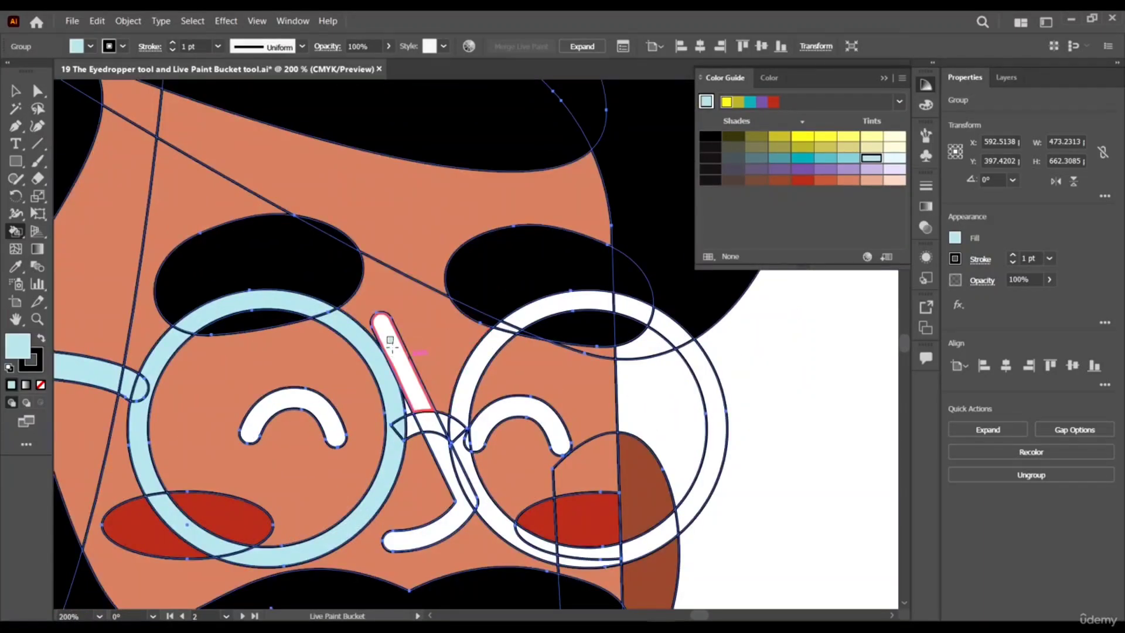
scroll(413, 405, up, 5)
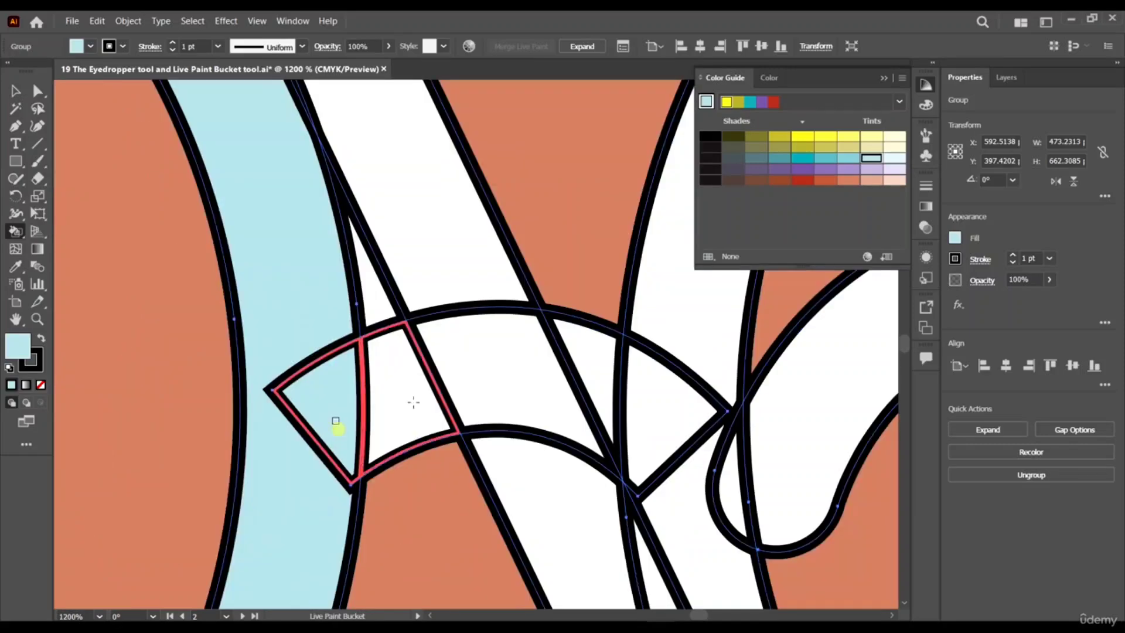
mouse_move(413, 402)
mouse_down()
mouse_move(536, 389)
mouse_move(643, 402)
mouse_move(682, 429)
mouse_move(689, 322)
mouse_move(698, 481)
mouse_move(689, 528)
mouse_move(648, 564)
mouse_move(735, 485)
mouse_up()
scroll(735, 485, down, 5)
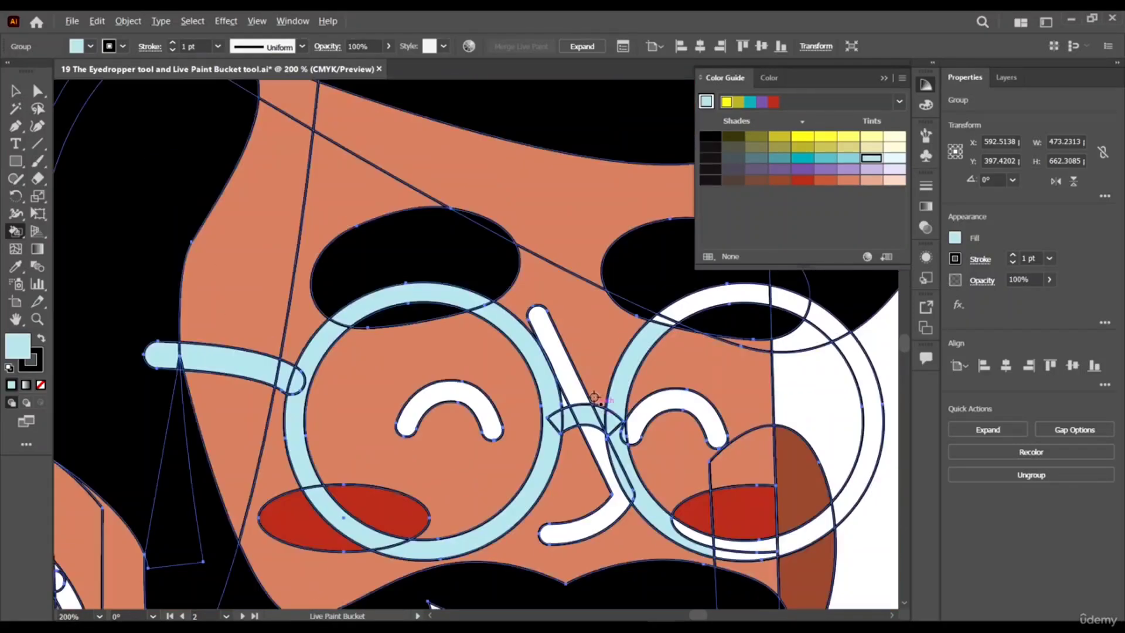
Live-paint the upper and outer sections of the far lens frame light blue, including the parts crossing the eyebrow and hair
scroll(815, 299, up, 2)
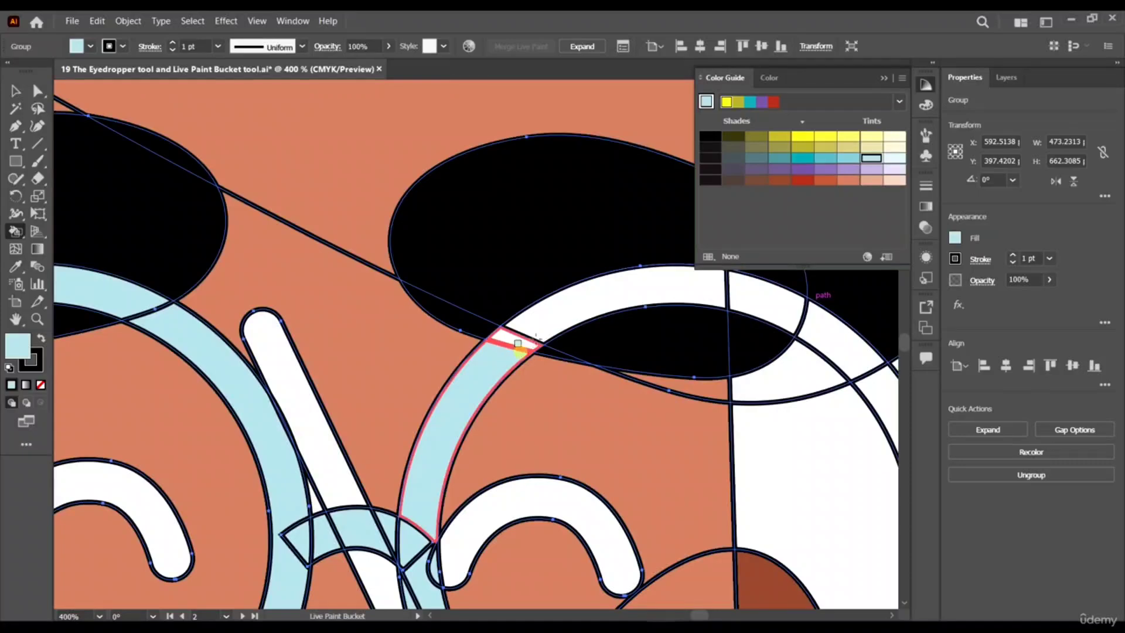
drag(518, 344, 662, 299)
mouse_move(754, 295)
mouse_down()
mouse_move(819, 339)
mouse_move(754, 295)
mouse_up()
scroll(755, 295, down, 4)
scroll(578, 352, up, 4)
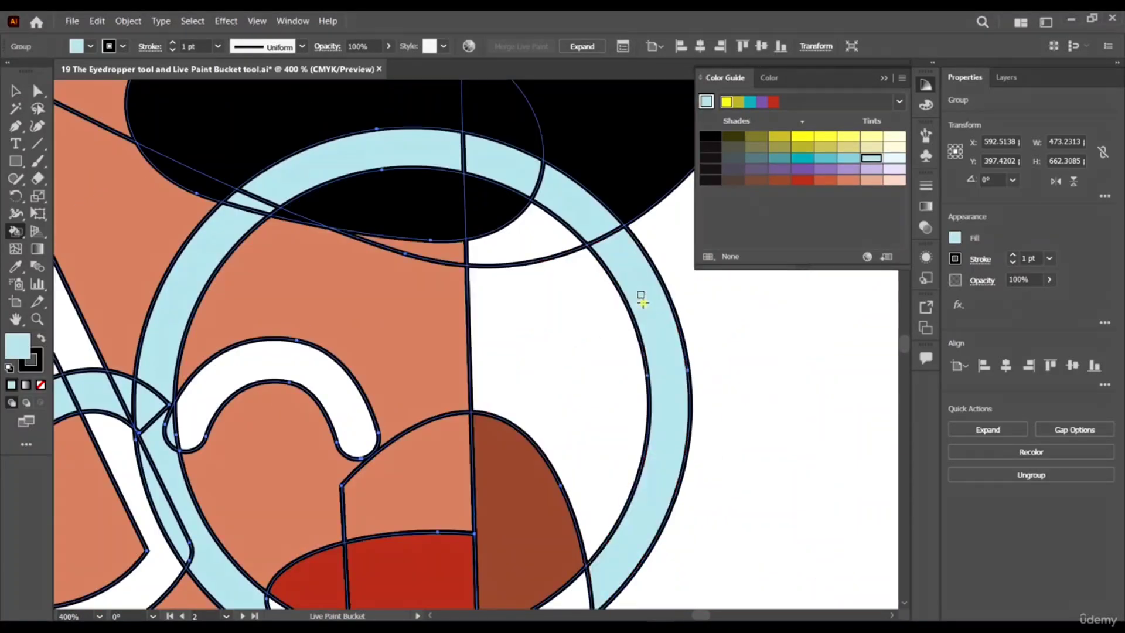
Live-paint the lower sections of the far lens frame light blue where they cross the red cheek and the far ear
scroll(672, 367, down, 4)
scroll(557, 404, up, 4)
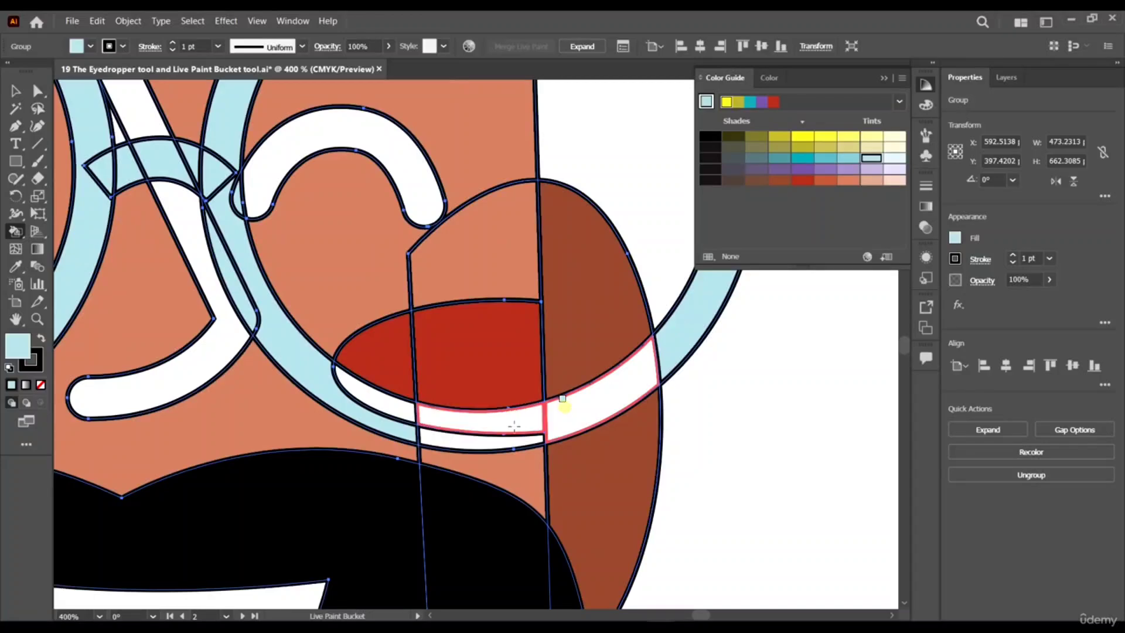
mouse_move(514, 426)
mouse_down()
mouse_move(478, 439)
mouse_move(412, 426)
mouse_move(391, 406)
mouse_up()
scroll(701, 402, down, 3)
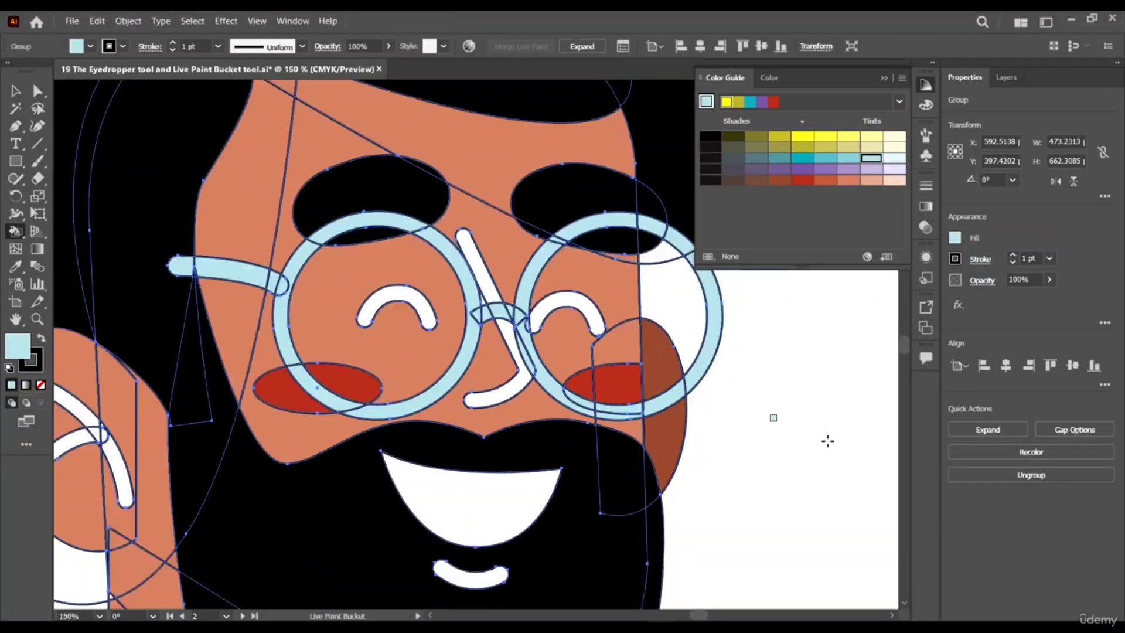
Live-paint the short curved lip line below the smile in a dark olive-grey shade
scroll(568, 292, up, 2)
scroll(590, 364, down, 3)
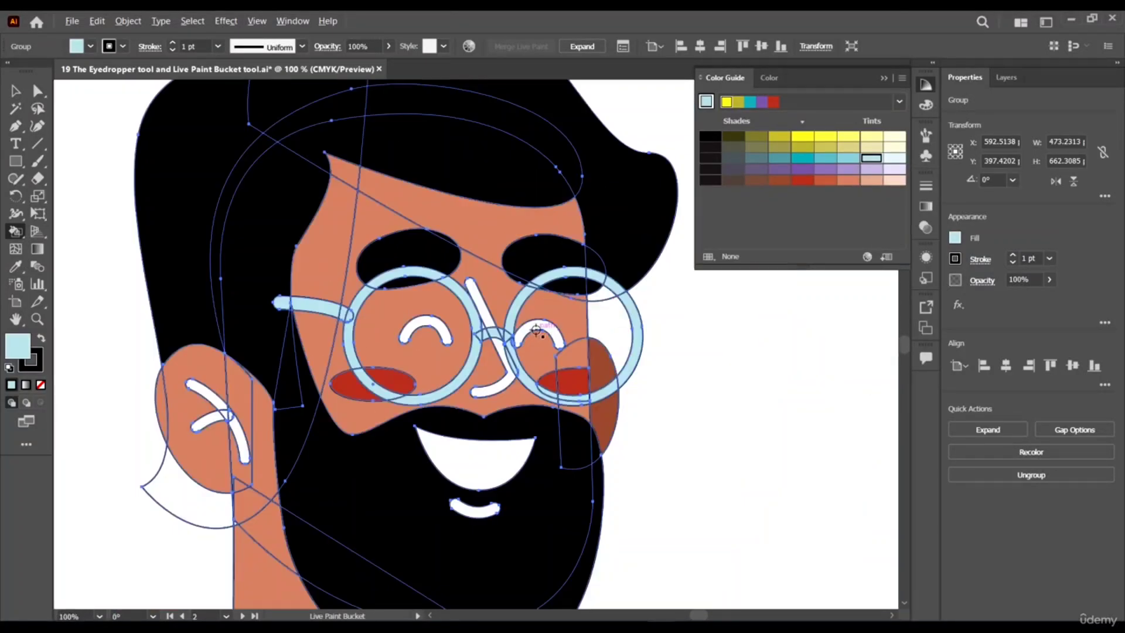
scroll(535, 331, up, 1)
scroll(536, 327, down, 1)
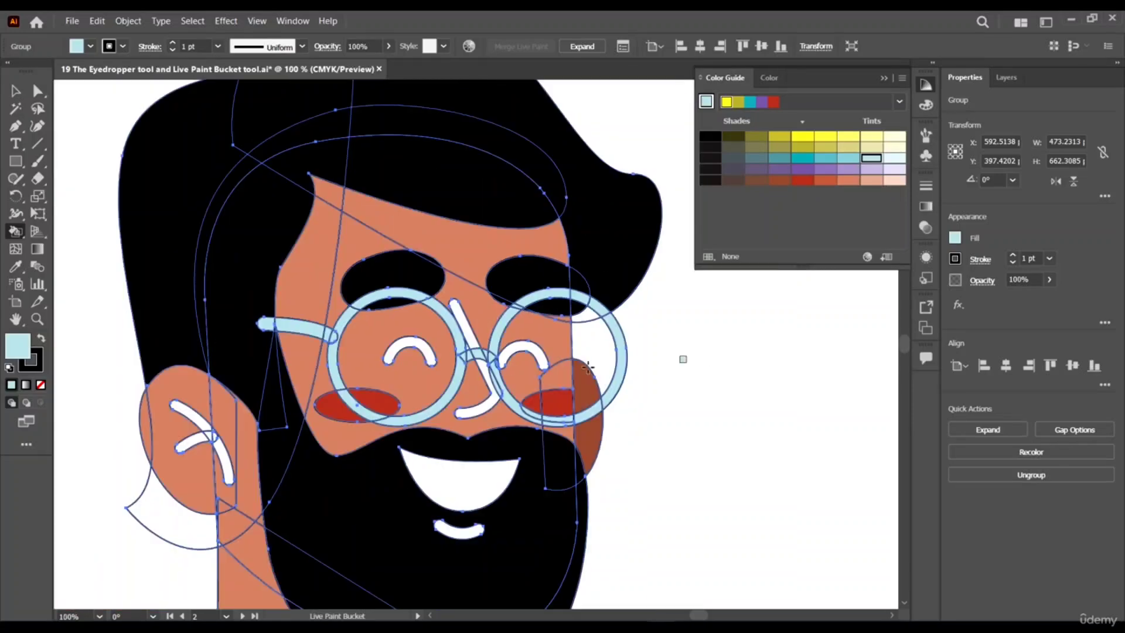
scroll(479, 390, down, 1)
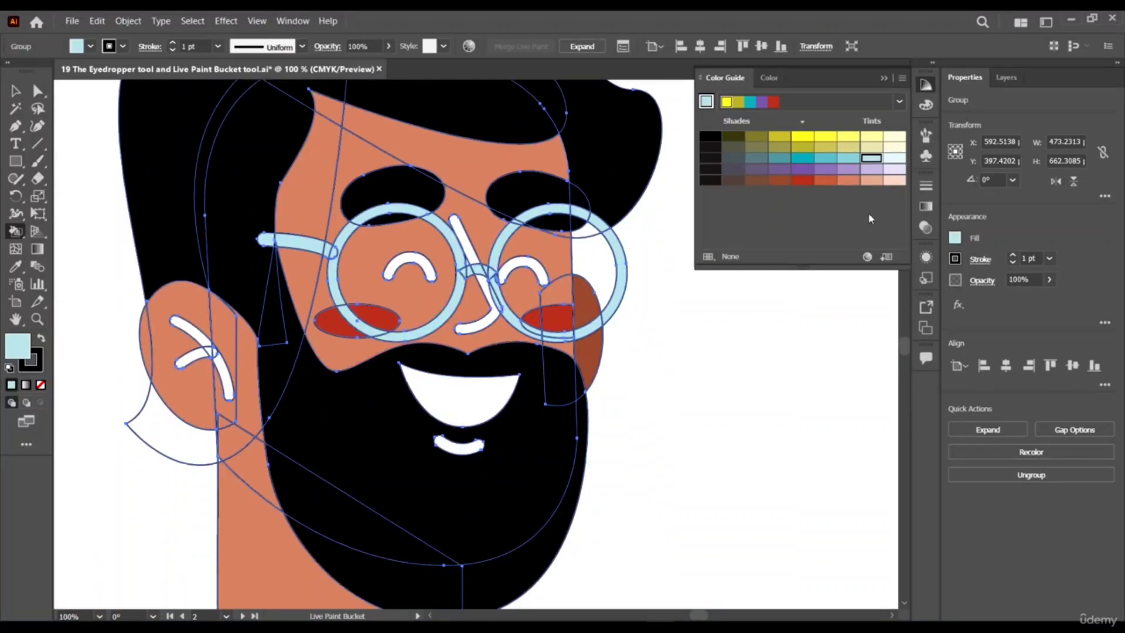
click(740, 151)
scroll(474, 457, up, 2)
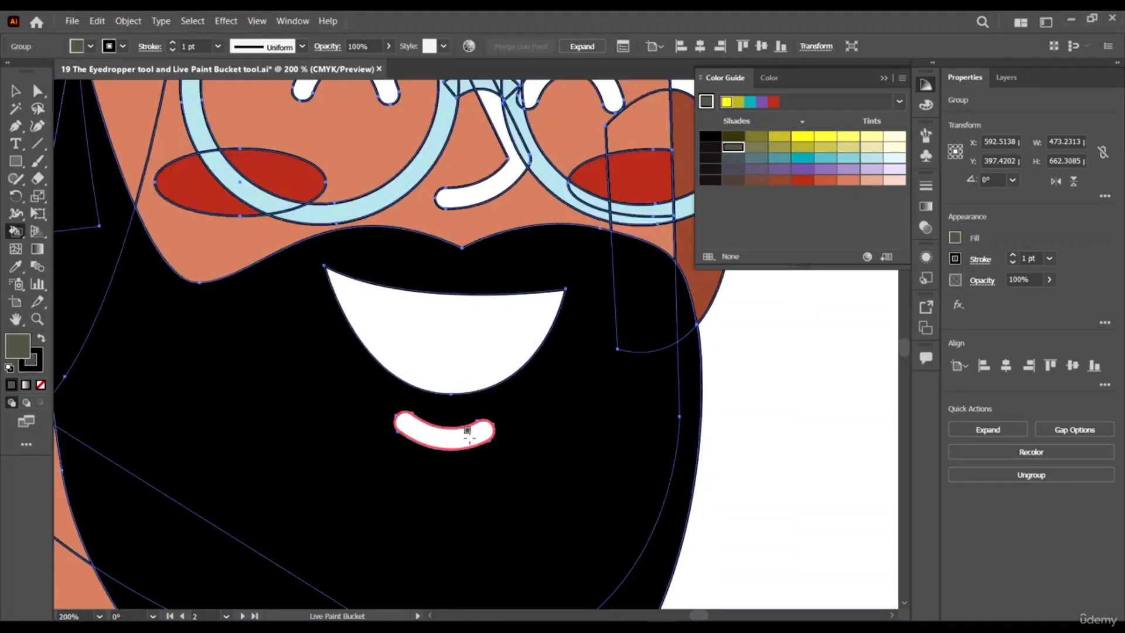
click(469, 436)
Live-paint the nose line sections above and below the glasses' bridge dark olive-grey
scroll(475, 422, down, 2)
scroll(509, 323, up, 2)
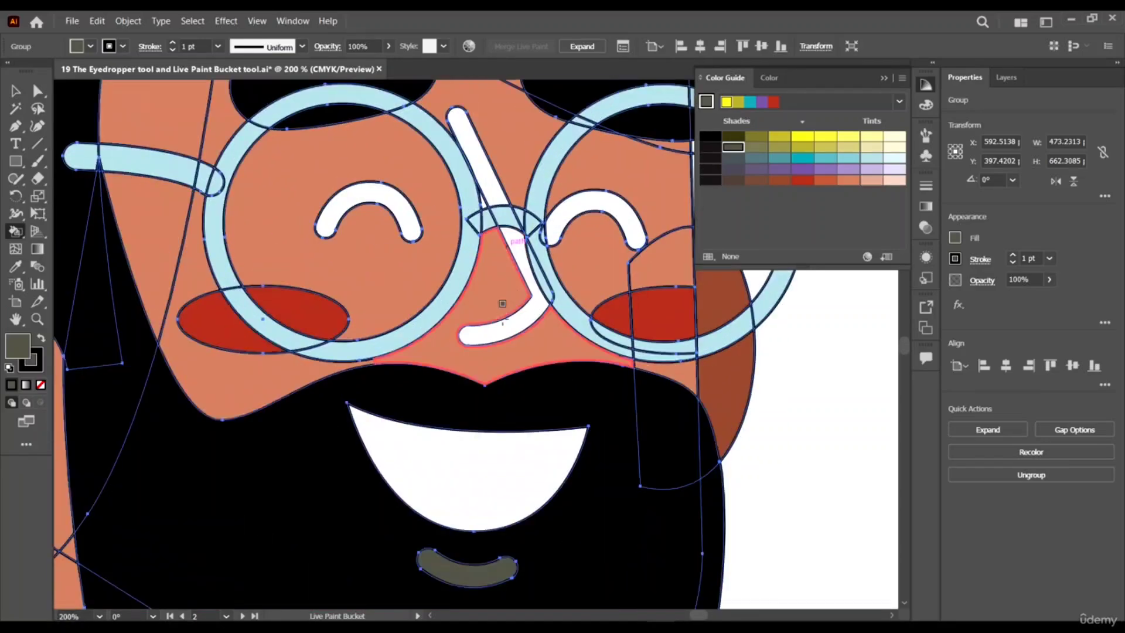
click(509, 324)
click(490, 181)
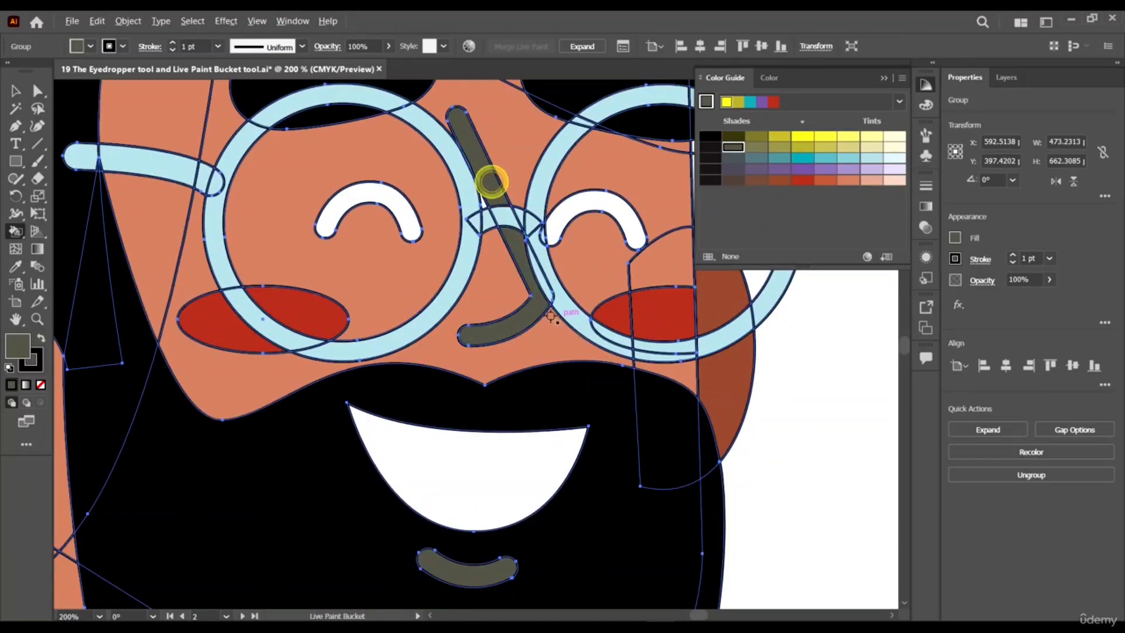
Live-paint the two closed-eye arcs and all sections of the nose line black
scroll(577, 240, down, 2)
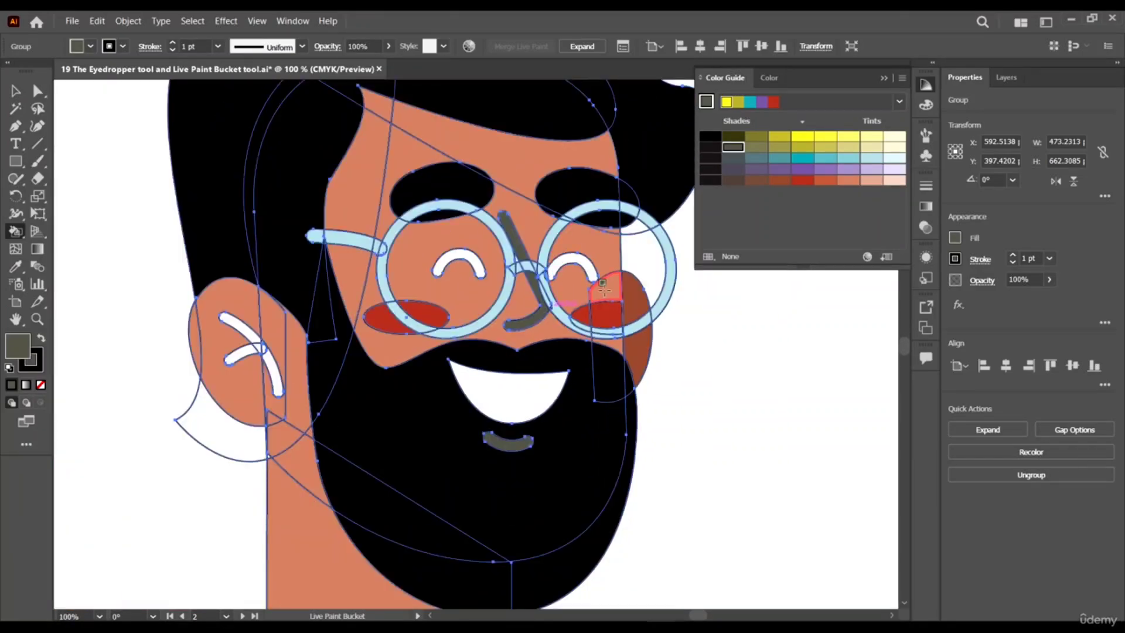
scroll(602, 285, down, 1)
click(712, 148)
scroll(591, 249, up, 1)
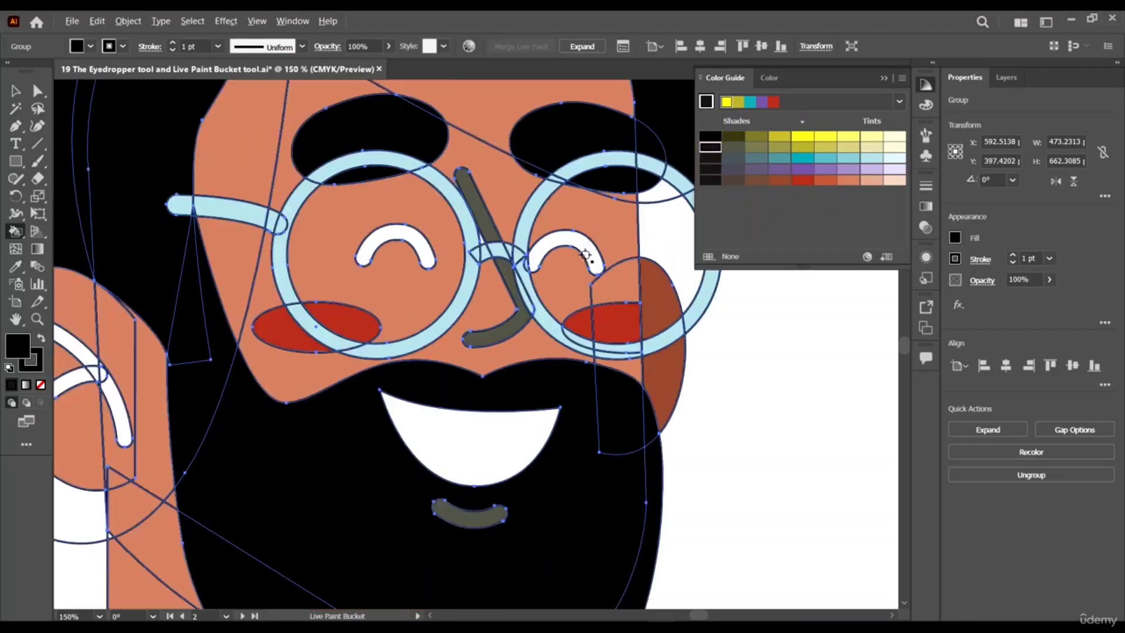
click(591, 253)
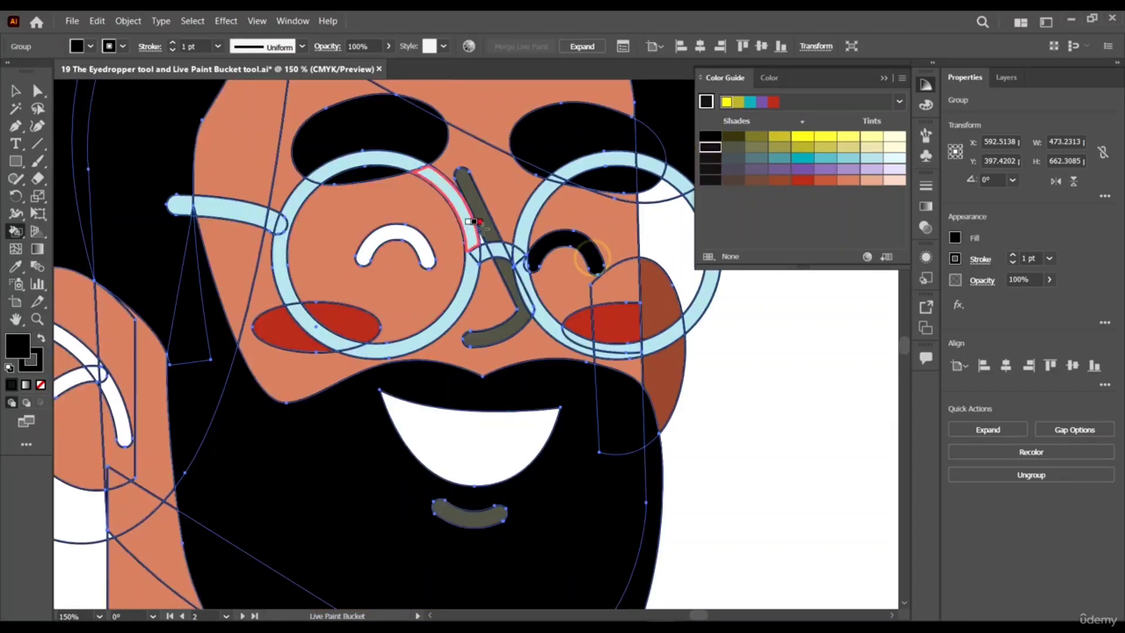
click(482, 216)
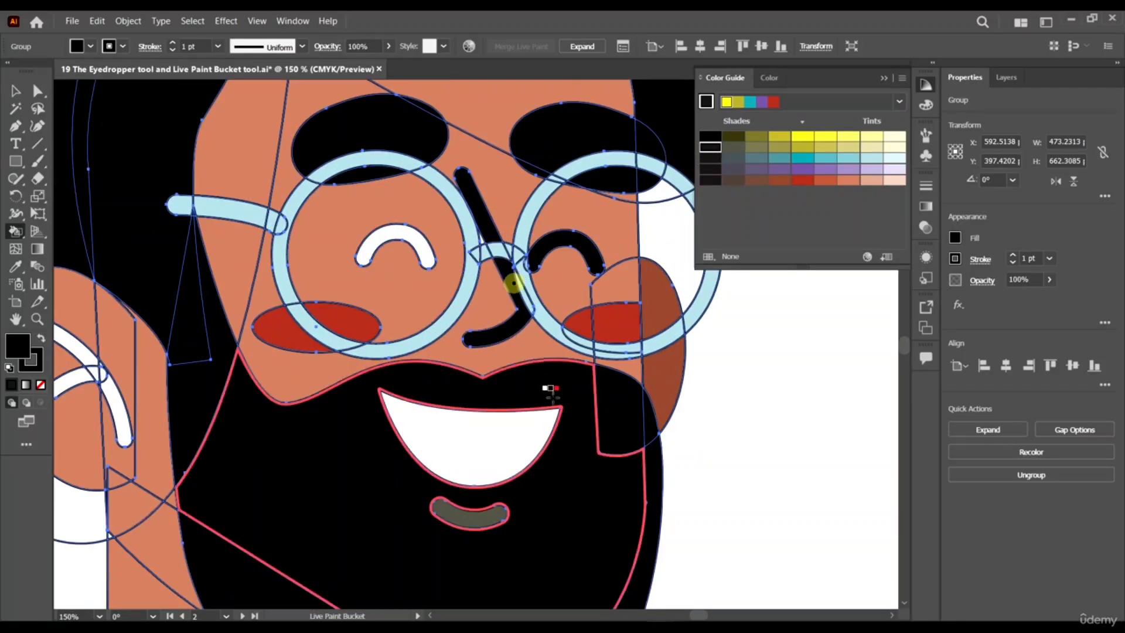
click(519, 319)
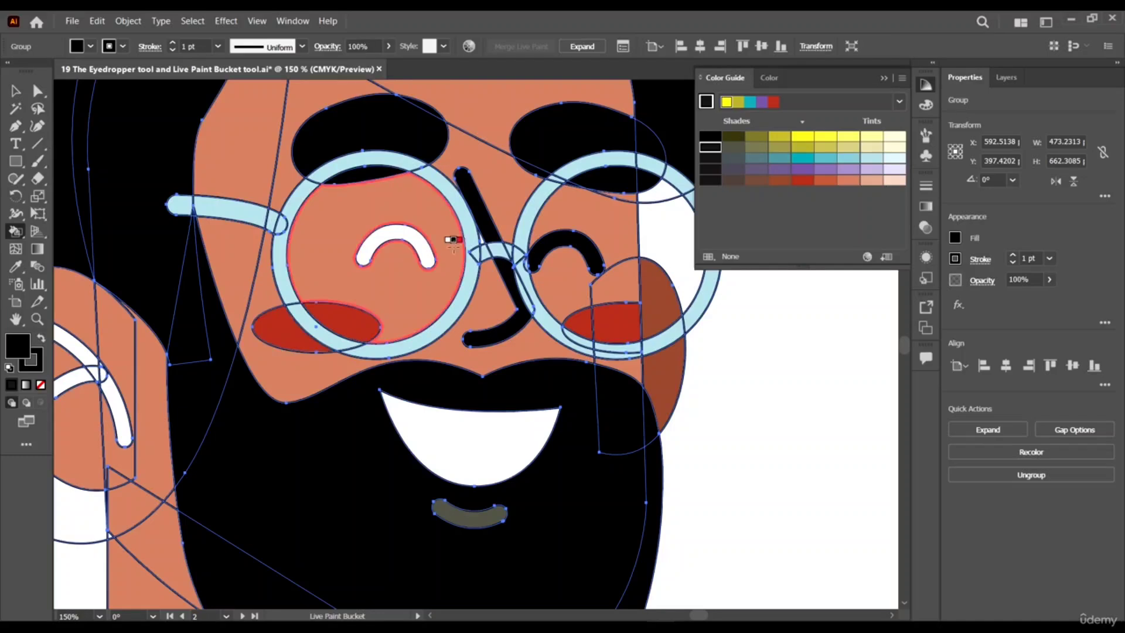
click(412, 236)
key(ctrl+minus)
key(ctrl+minus)
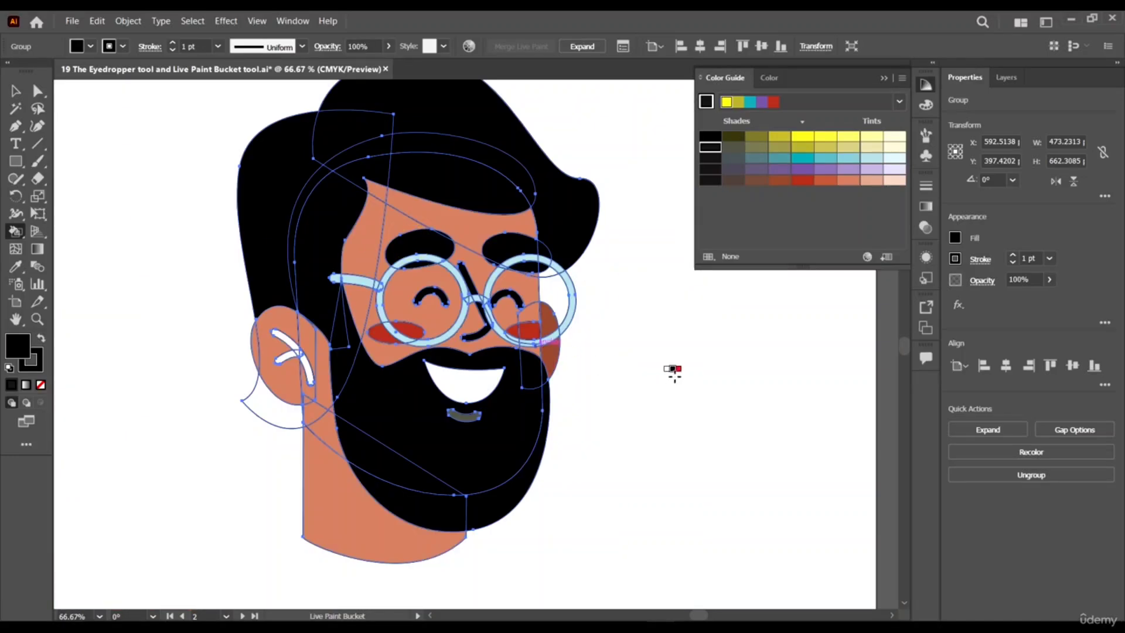
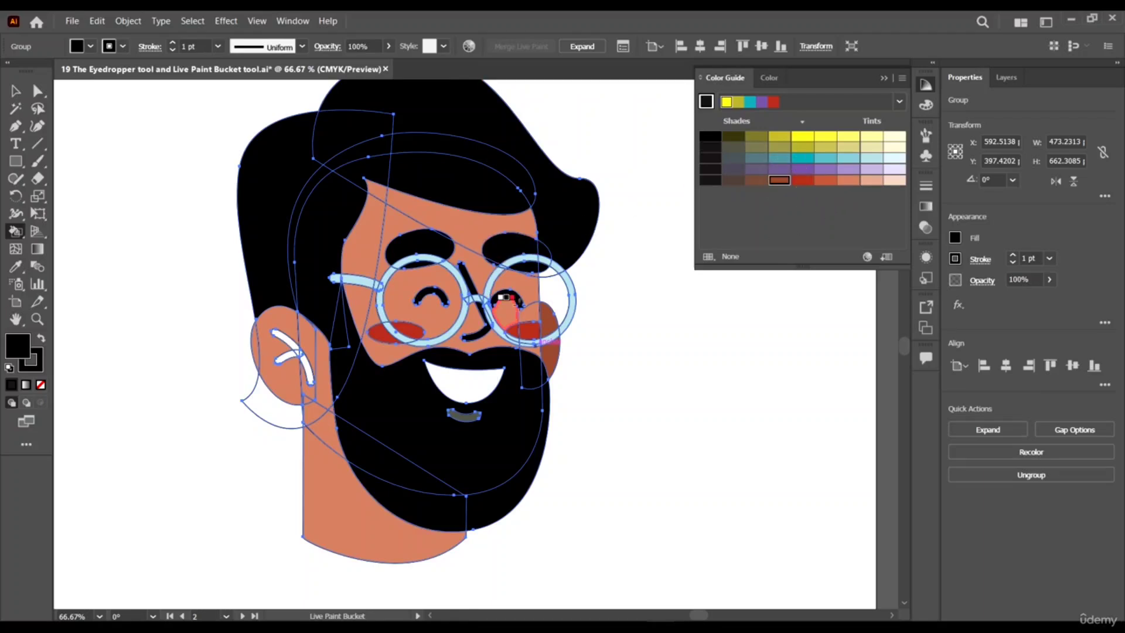
Try black, brown and red fills on the face area above the eye inside the far lens
click(528, 293)
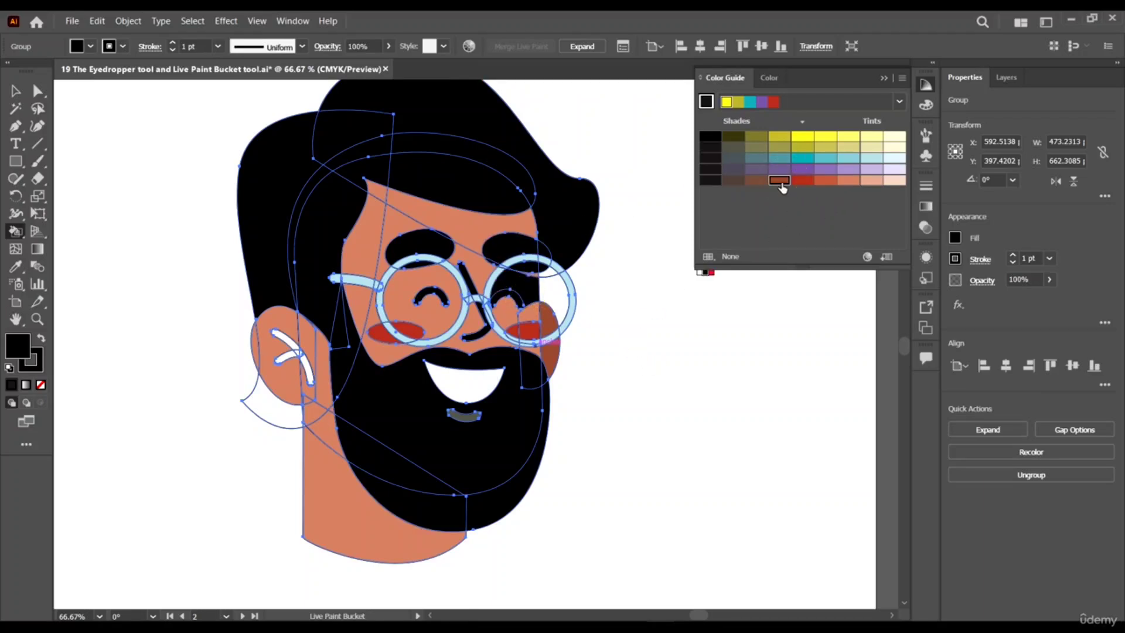
click(781, 182)
click(532, 284)
scroll(643, 334, up, 1)
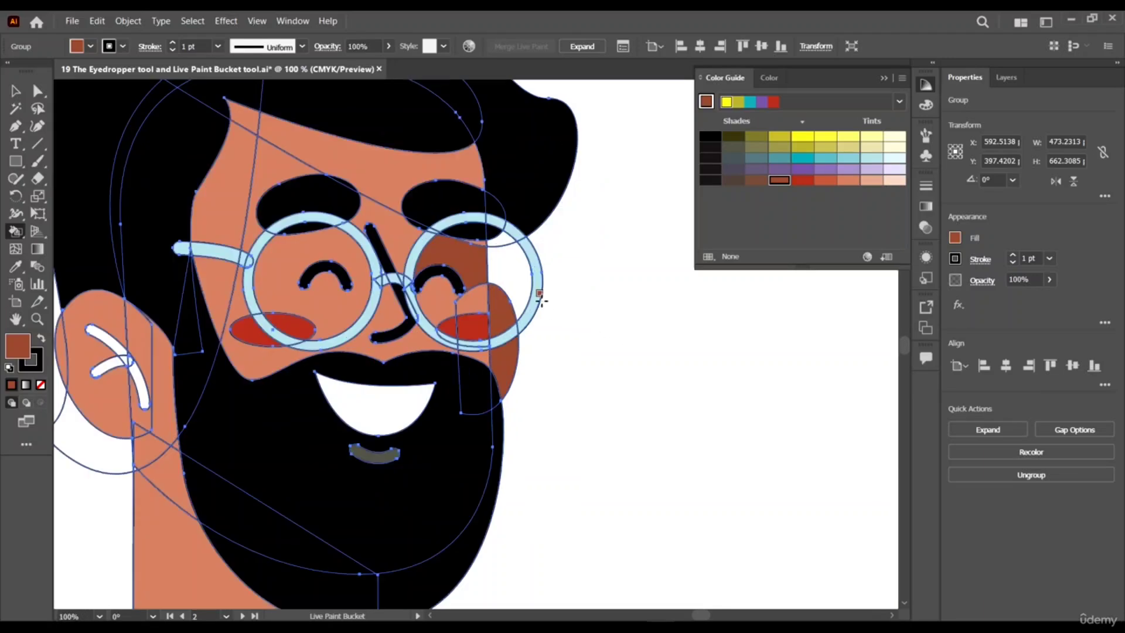
click(804, 182)
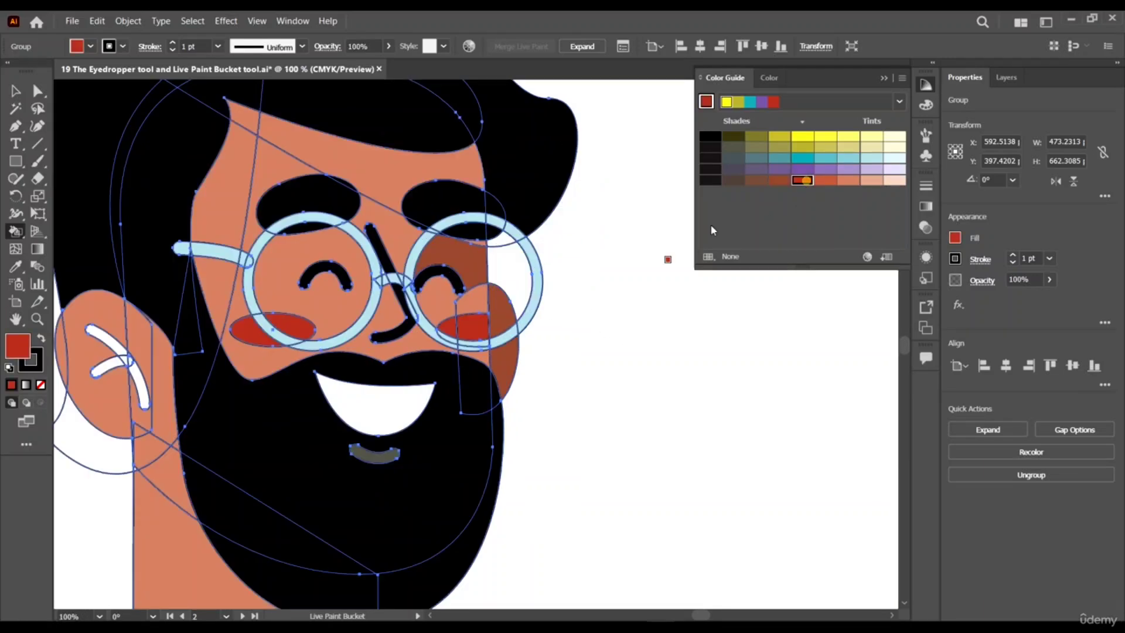
click(461, 273)
Live-paint the face area above the eye inside the far lens in the salmon skin tone
click(826, 180)
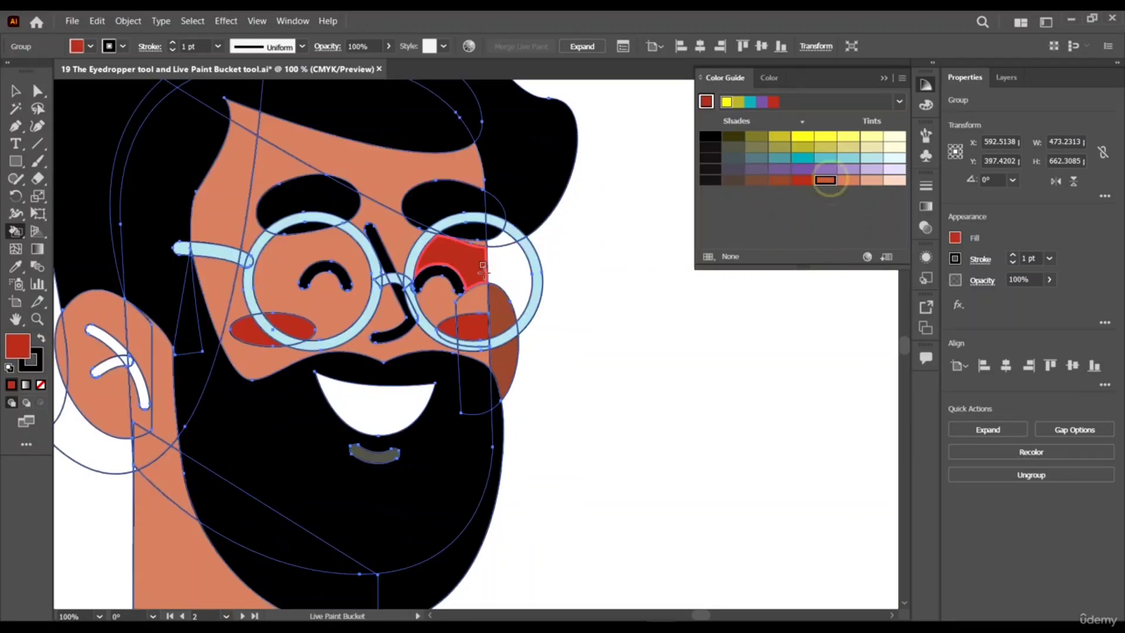
click(478, 269)
click(850, 180)
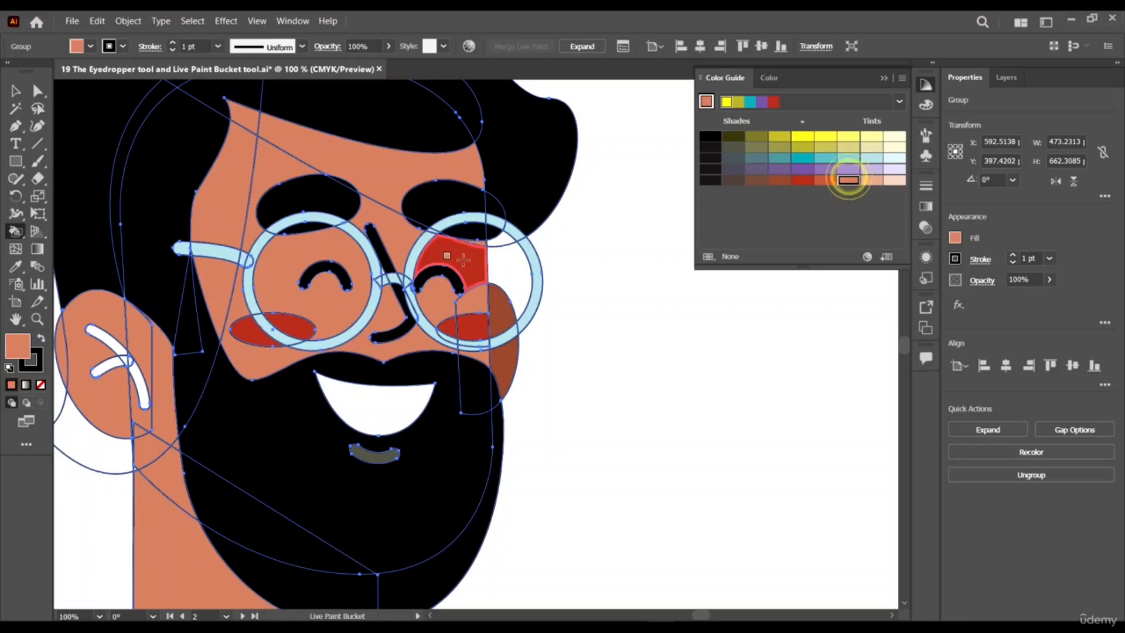
click(467, 255)
Live-paint the small leftover sliver near the glasses' bridge and nose line in the salmon skin tone
scroll(437, 237, up, 3)
scroll(591, 299, down, 3)
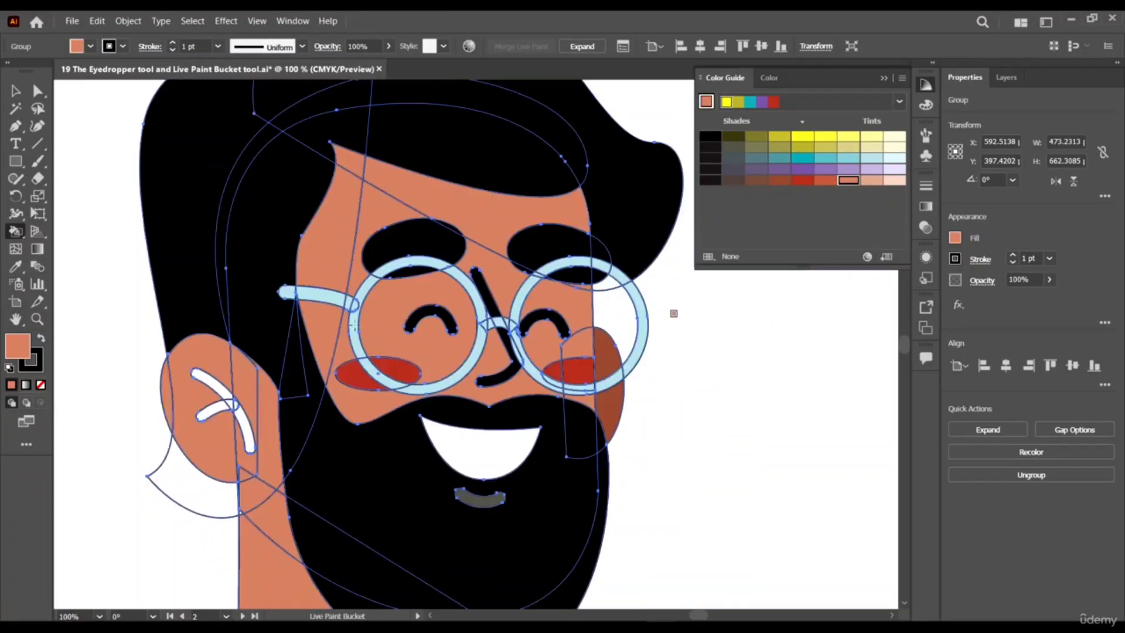
scroll(522, 323, up, 8)
scroll(449, 314, down, 5)
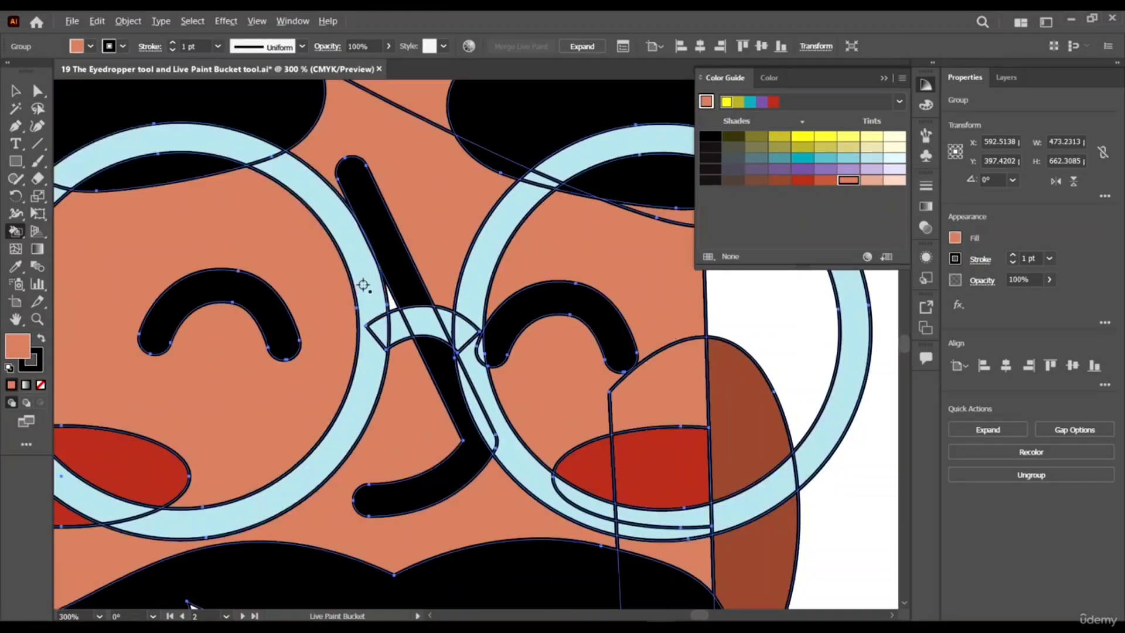
scroll(363, 285, up, 5)
click(532, 368)
scroll(531, 368, down, 8)
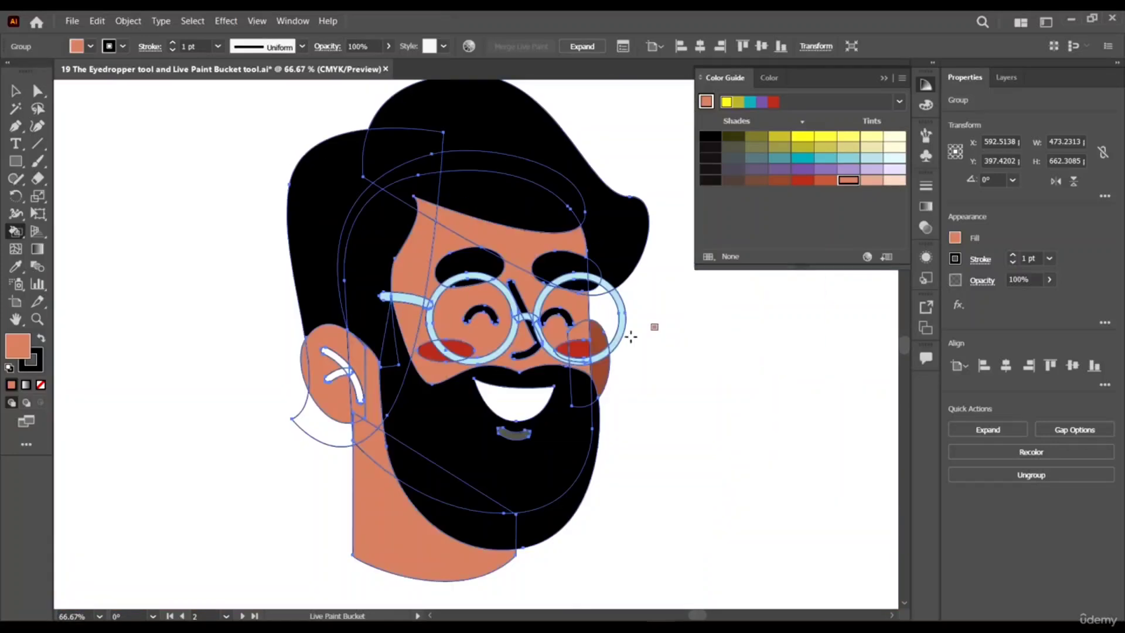
Live-paint all sections of the two curved lines inside the ear black
scroll(516, 380, up, 3)
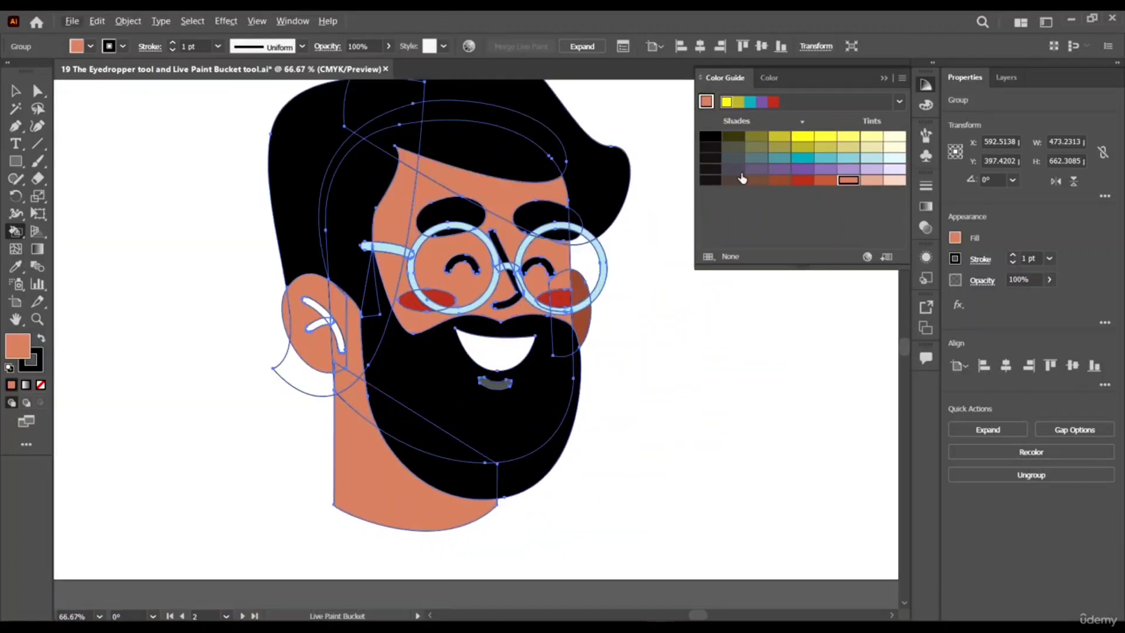
click(710, 147)
scroll(422, 319, up, 4)
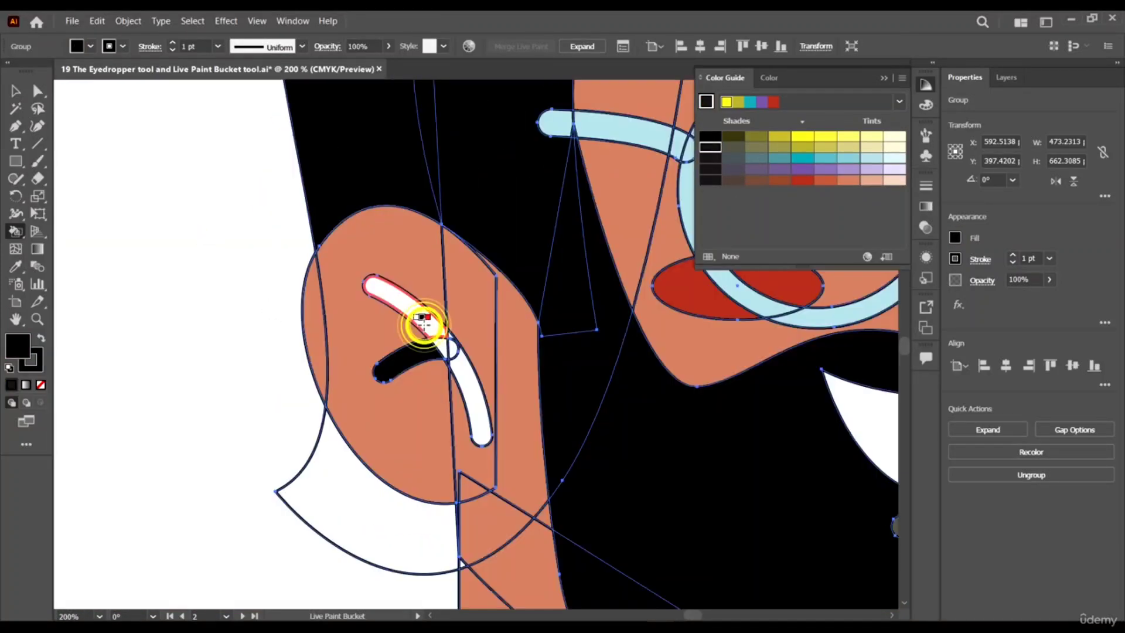
scroll(441, 344, up, 3)
click(444, 347)
click(476, 352)
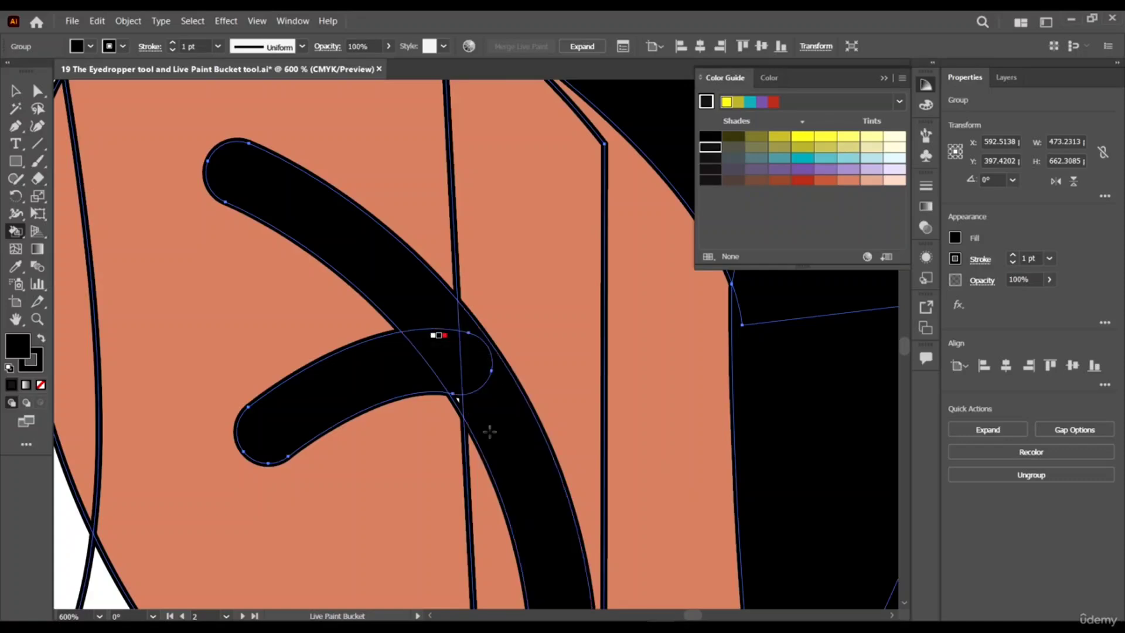
scroll(437, 342, down, 2)
scroll(438, 340, up, 3)
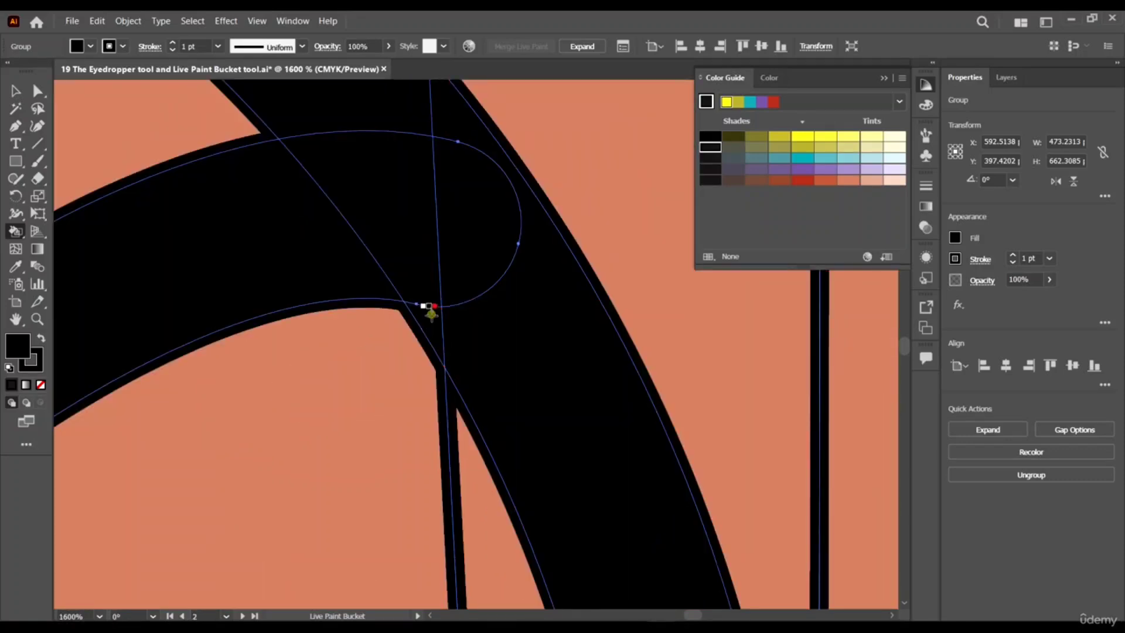
scroll(432, 311, down, 5)
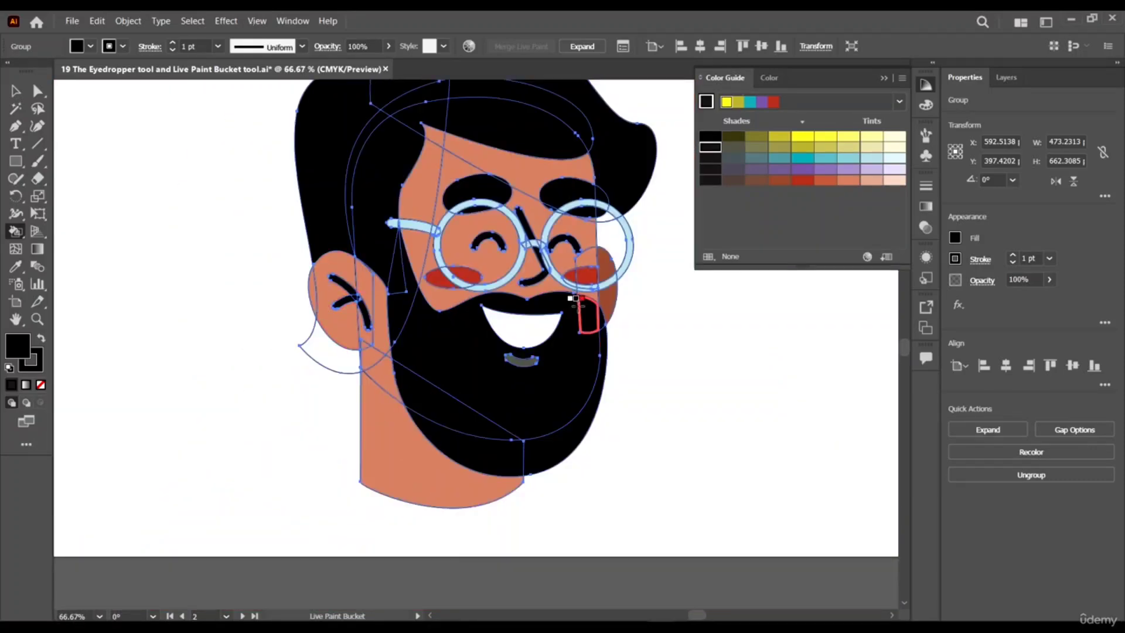
Try a dark olive-grey fill on the back hair section, and return it to black
scroll(573, 311, up, 3)
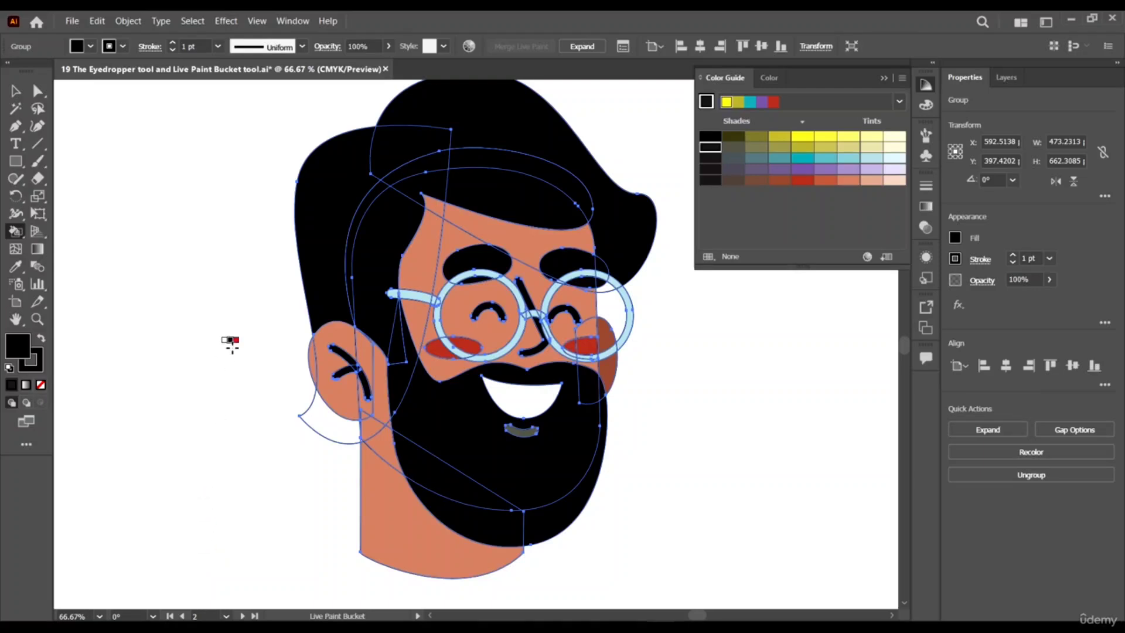
click(736, 150)
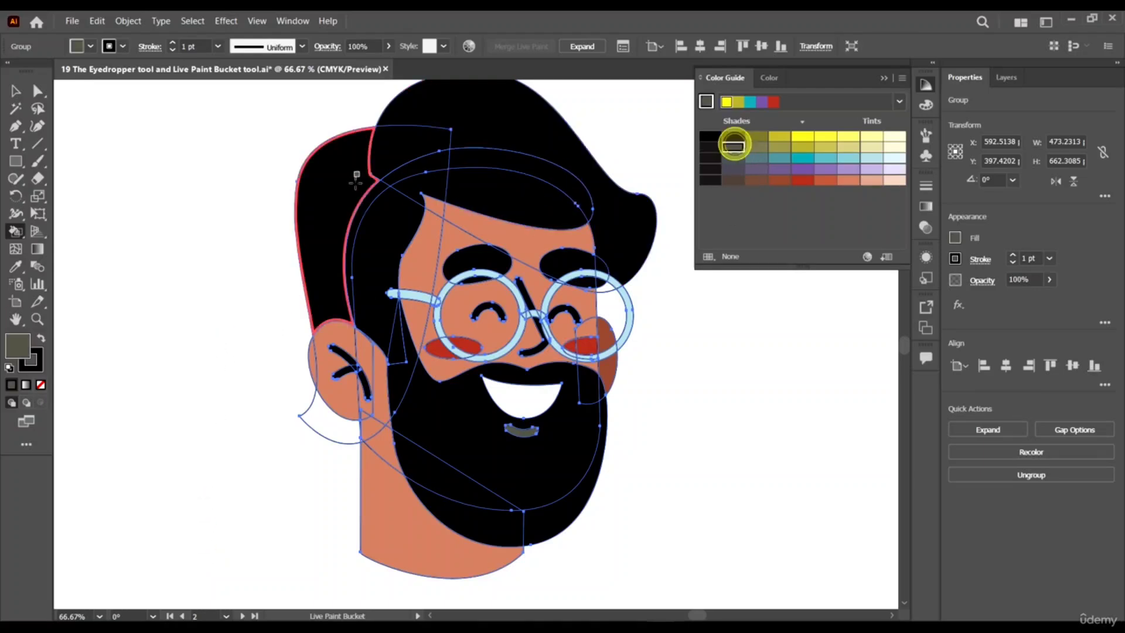
click(334, 189)
click(710, 147)
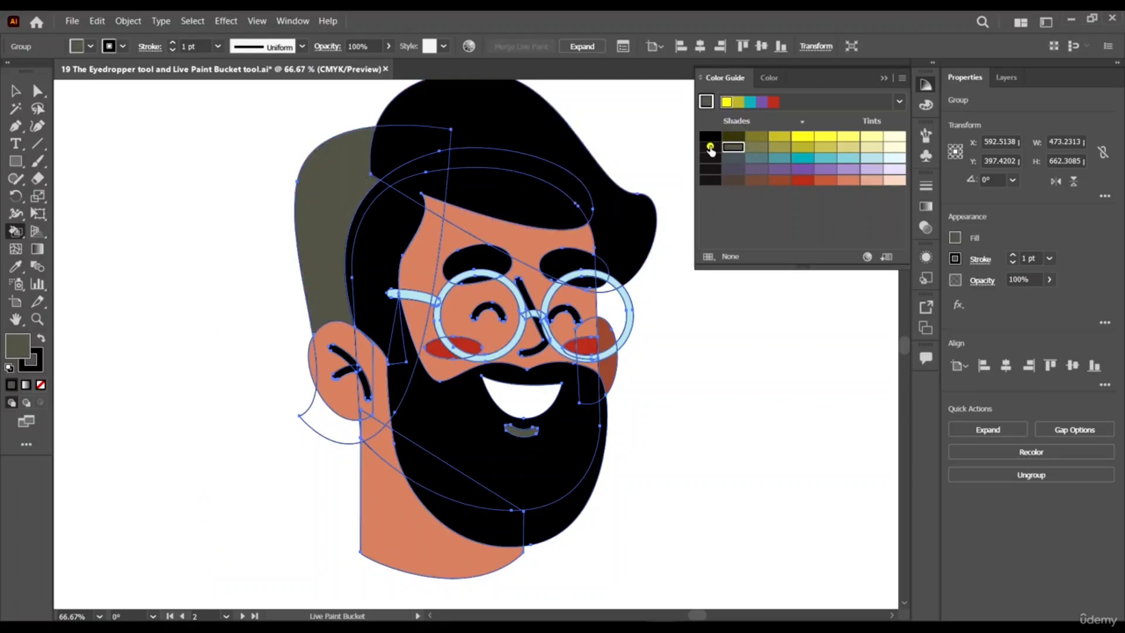
click(332, 180)
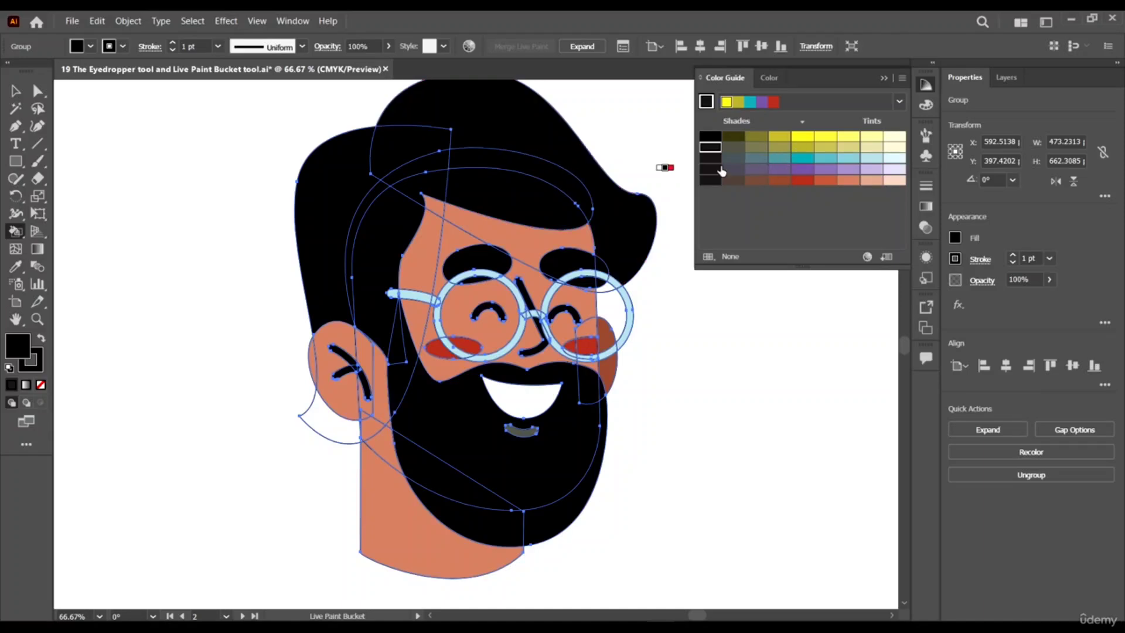
Try a custom #231F20 fill on the back hair section, and undo it after viewing the unselected artwork
double_click(17, 350)
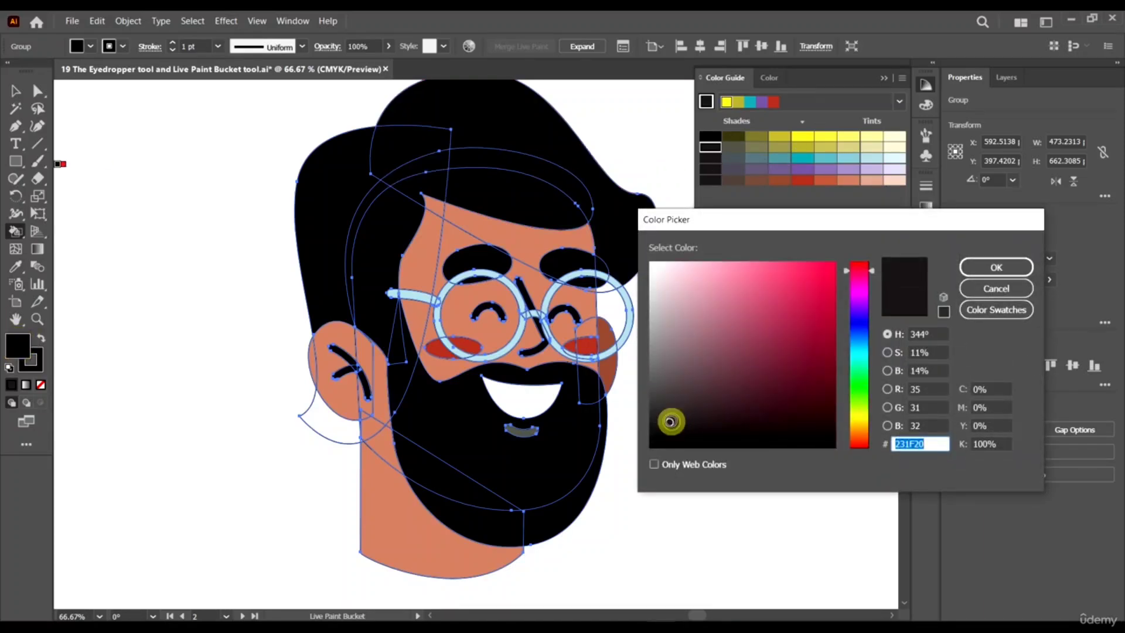
click(996, 268)
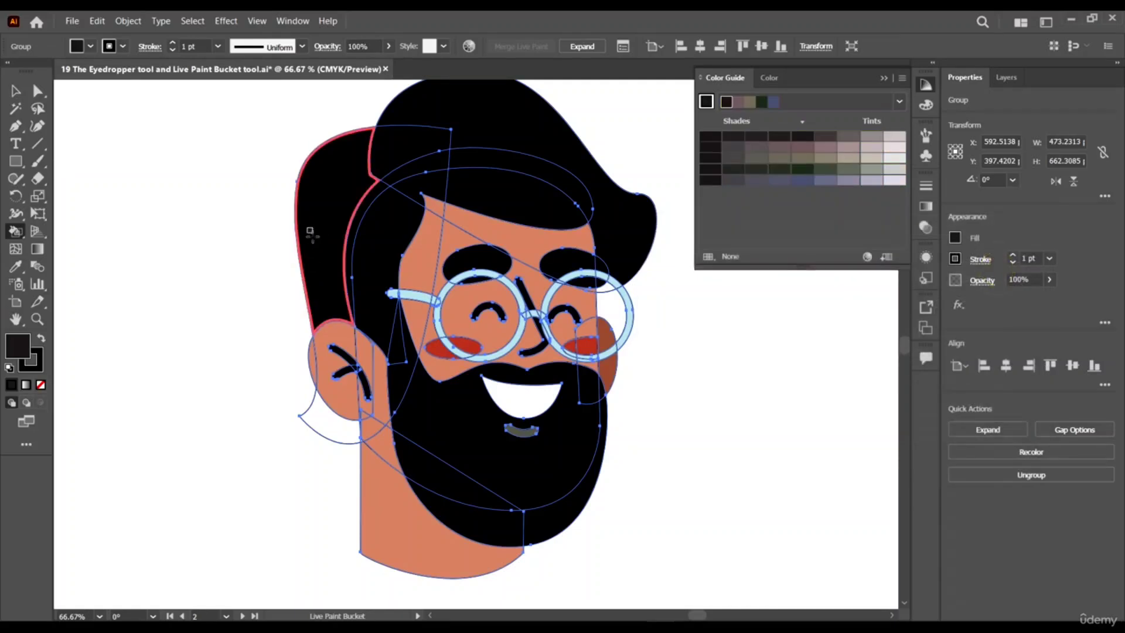
click(311, 232)
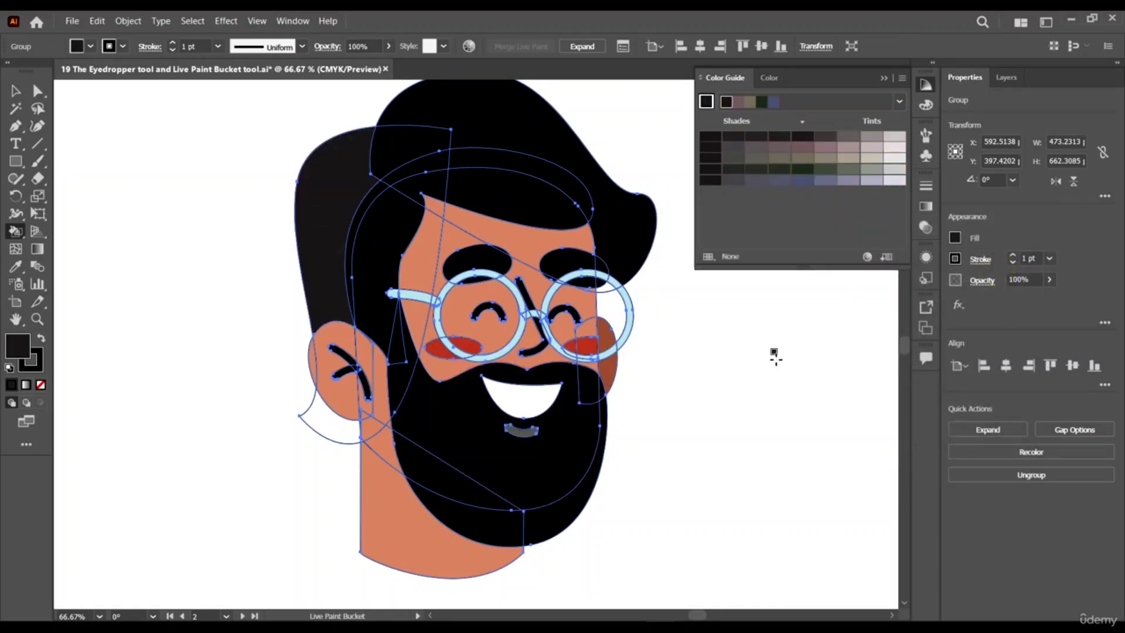
click(14, 94)
click(186, 180)
scroll(186, 181, down, 1)
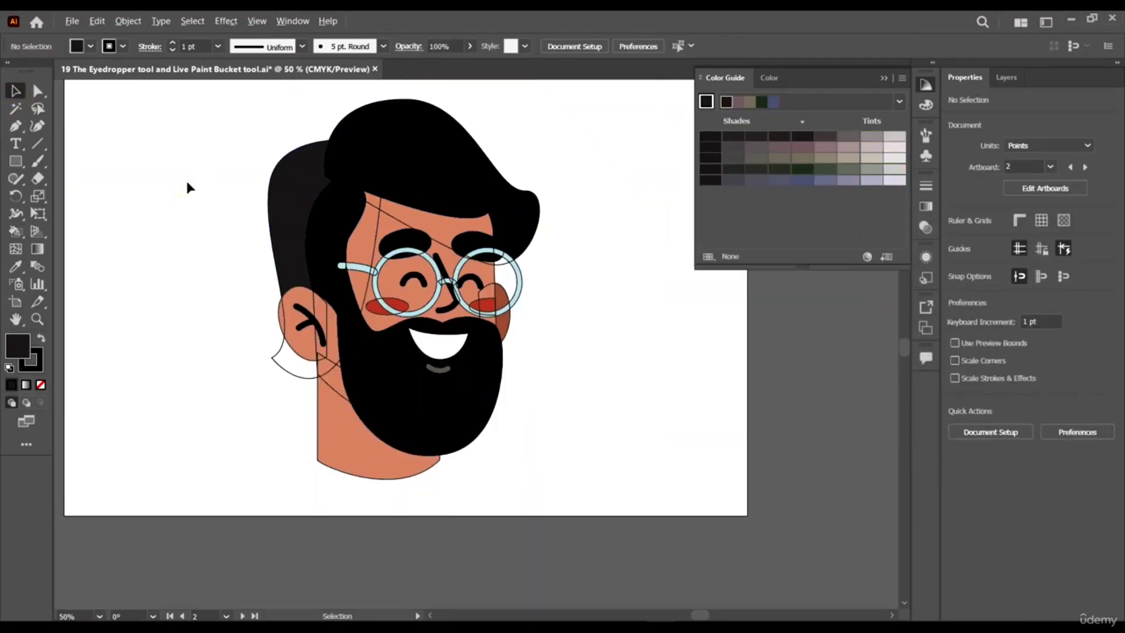
key(ctrl+a)
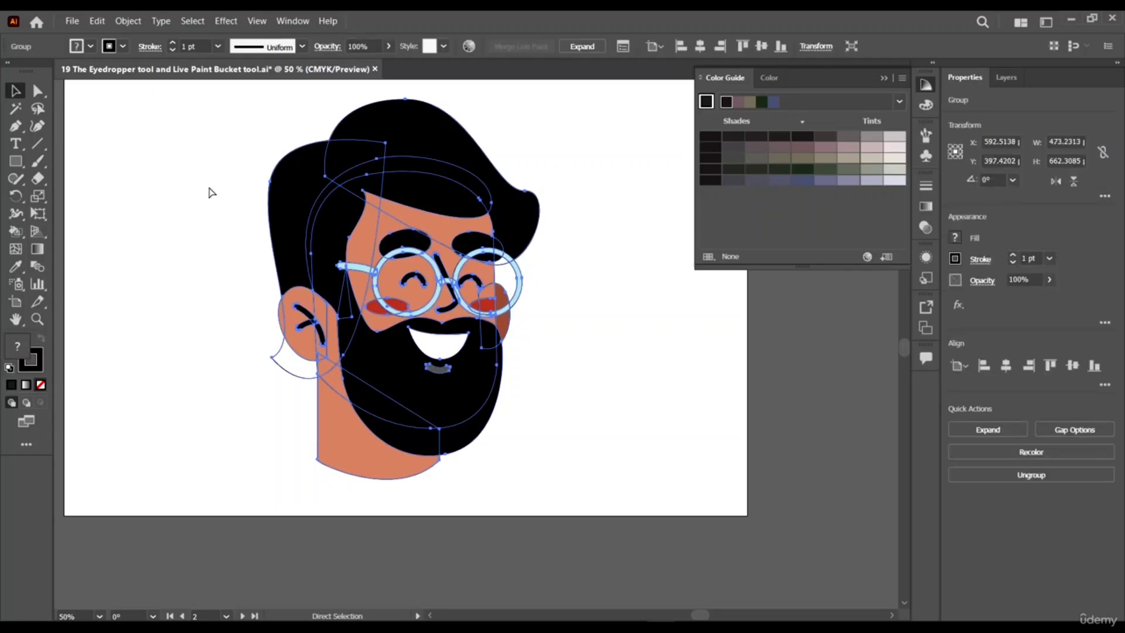
Live-paint the unfilled hair tuft below the ear black and deselect the artwork
scroll(281, 189, up, 1)
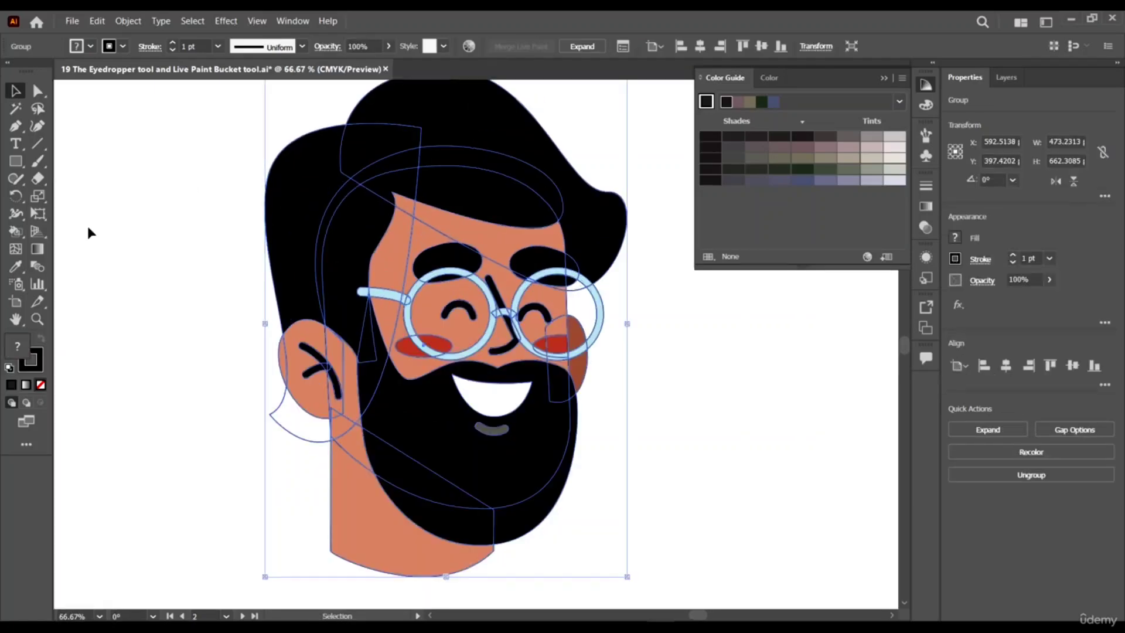
click(14, 233)
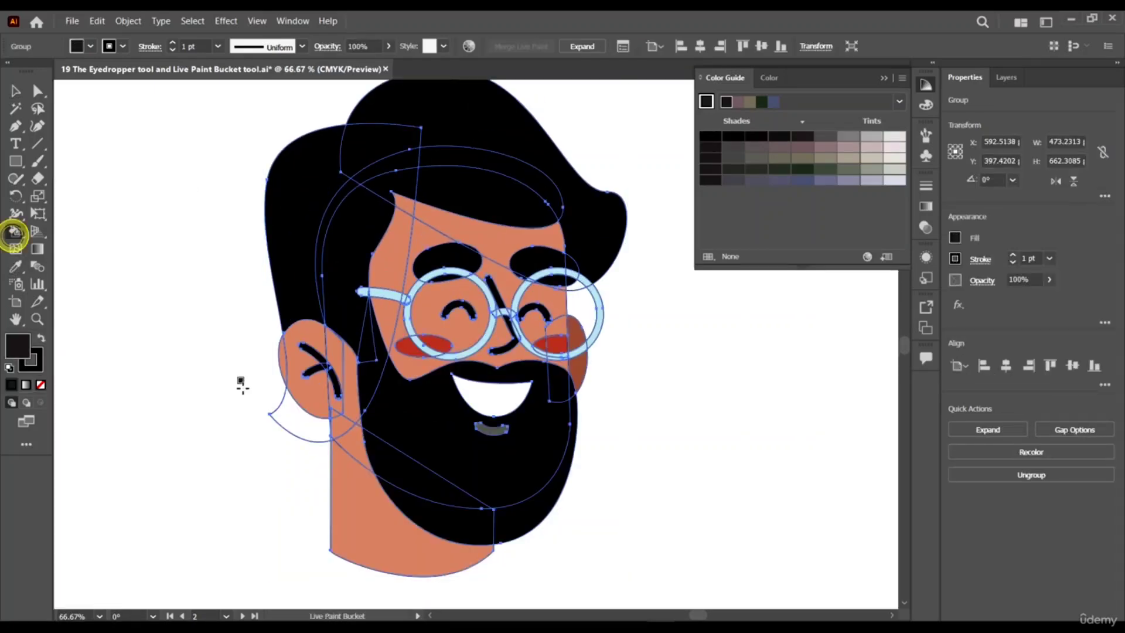
click(707, 160)
click(294, 431)
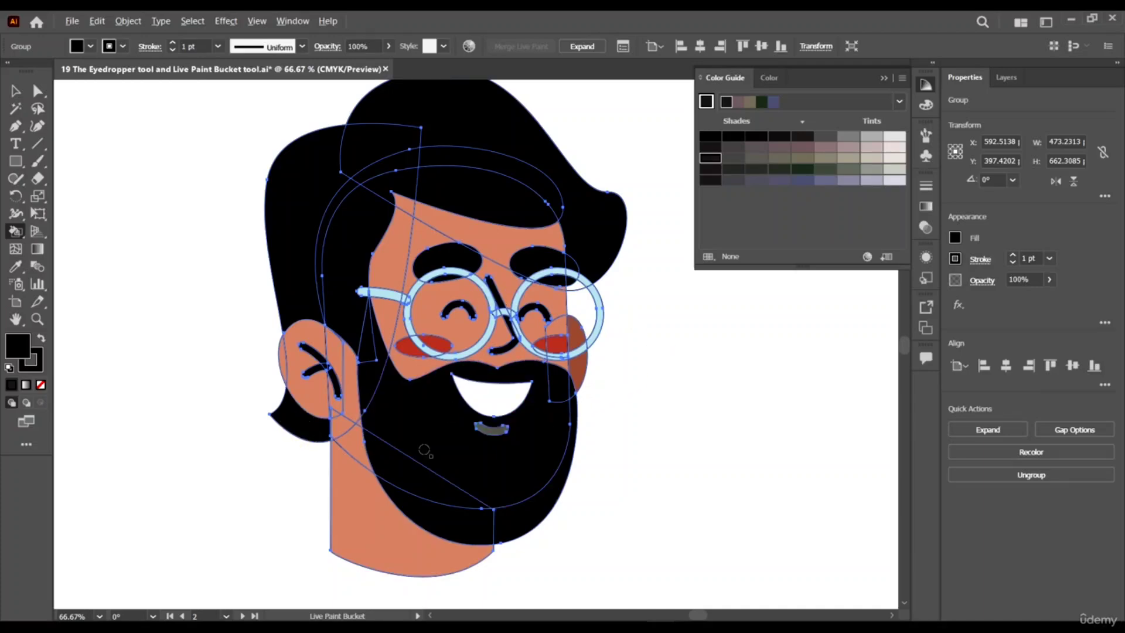
scroll(423, 398, up, 2)
scroll(356, 354, down, 3)
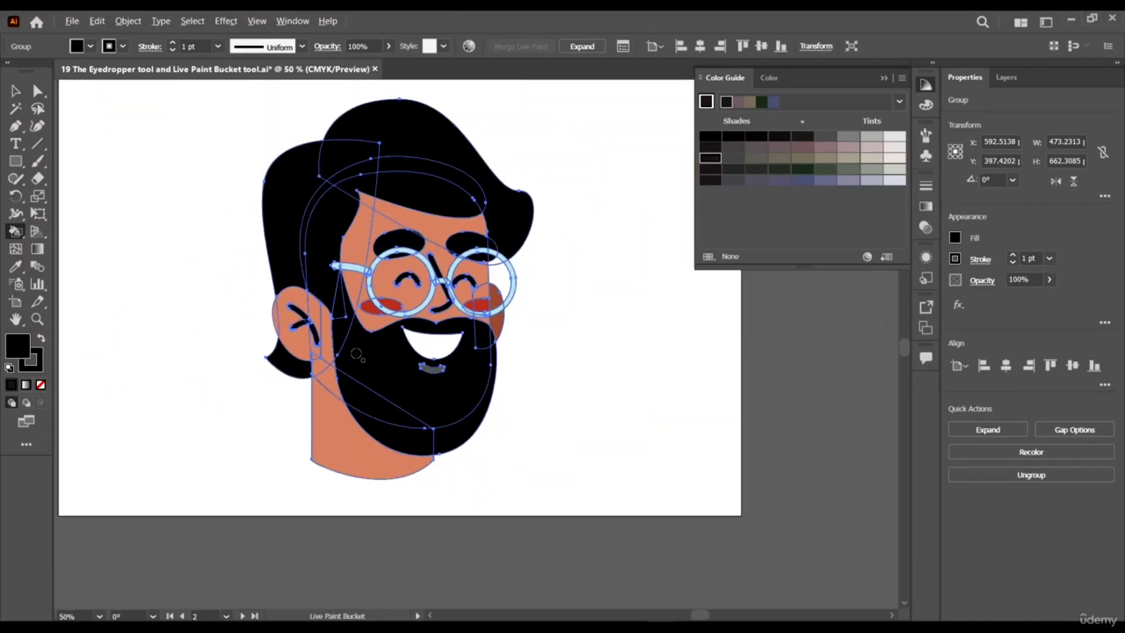
scroll(562, 360, up, 3)
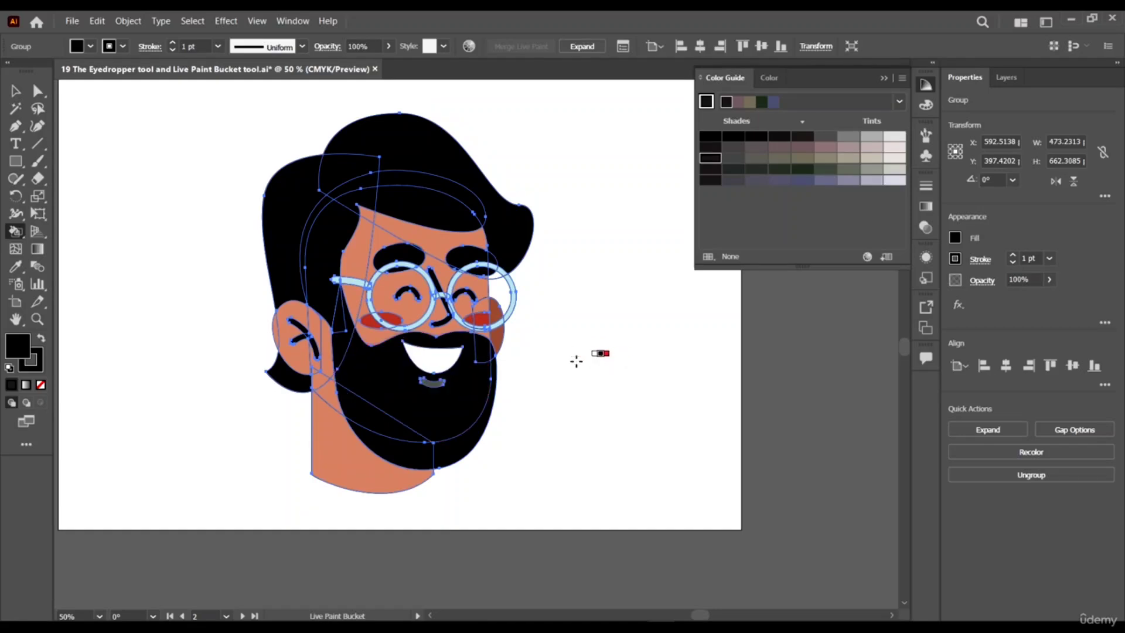
click(16, 91)
click(626, 335)
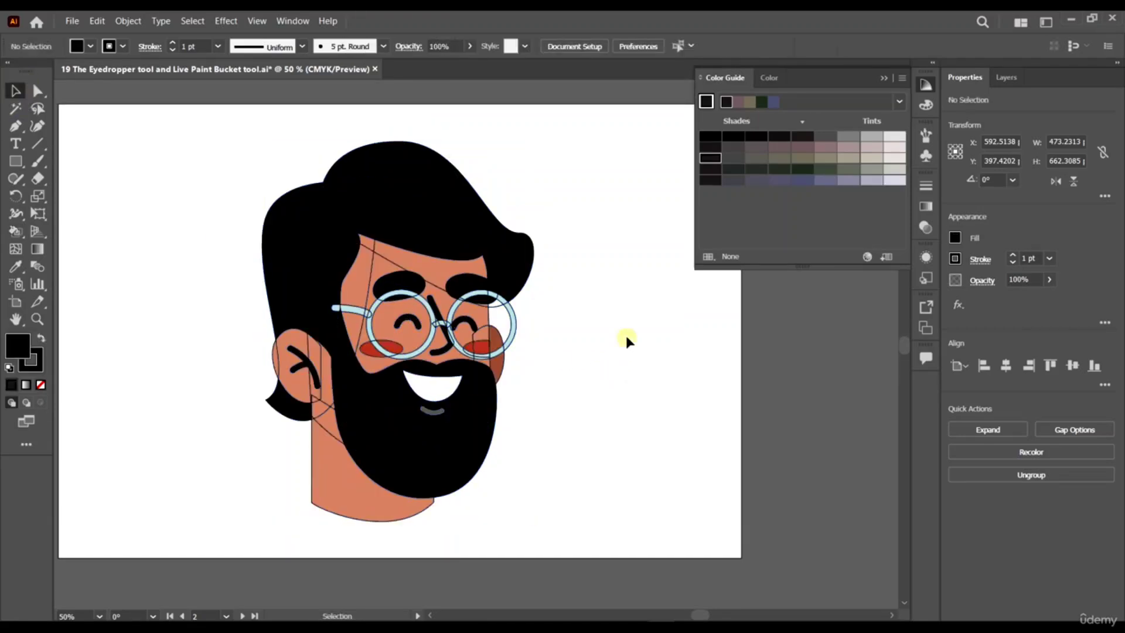
Reselect the whole face group, set its stroke to None, and deselect it
scroll(490, 305, down, 3)
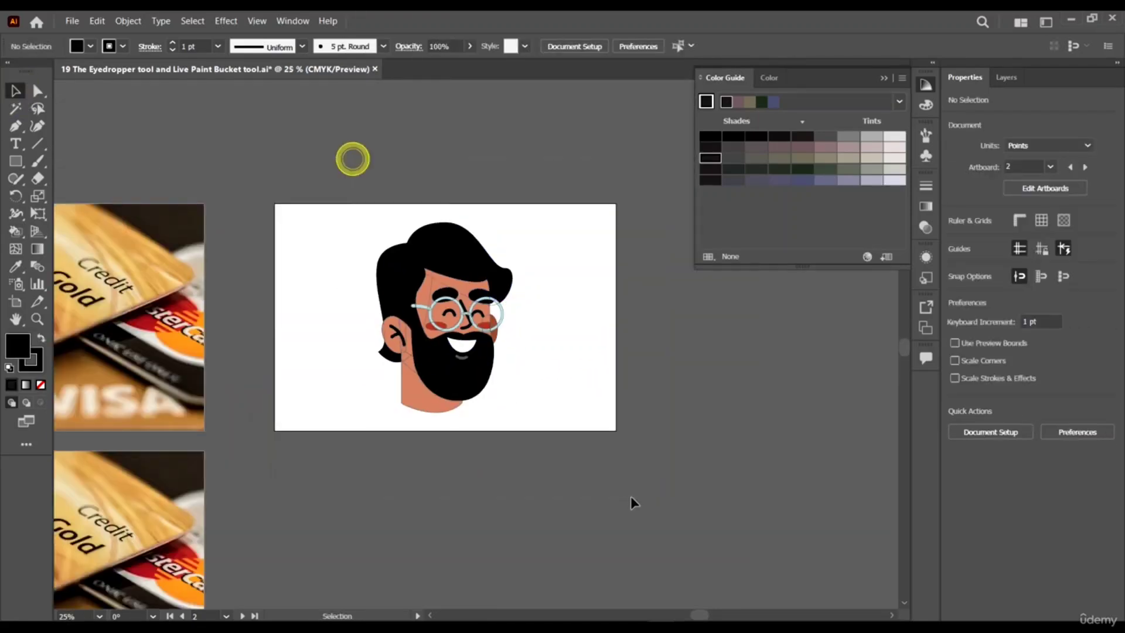
key(ctrl+z)
scroll(598, 360, up, 3)
click(31, 366)
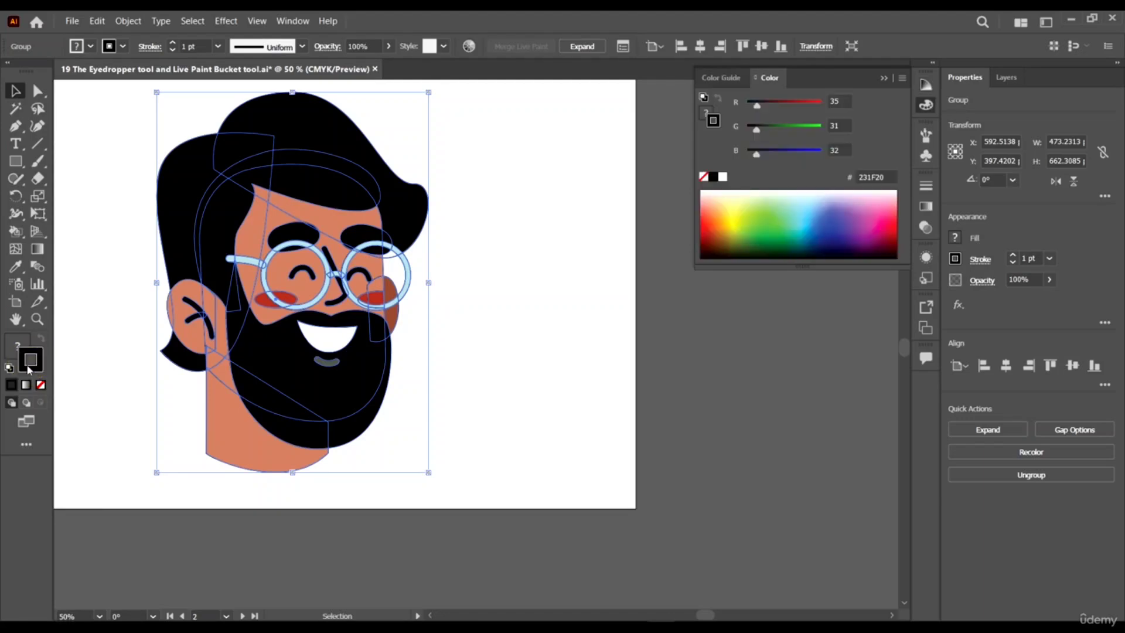
click(41, 386)
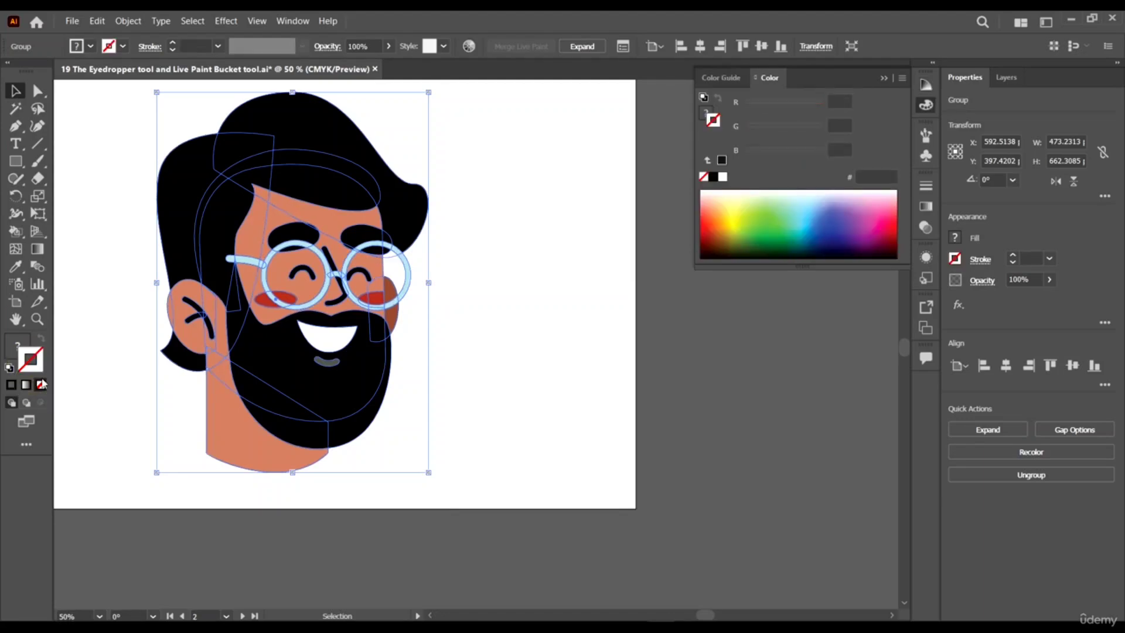
click(571, 382)
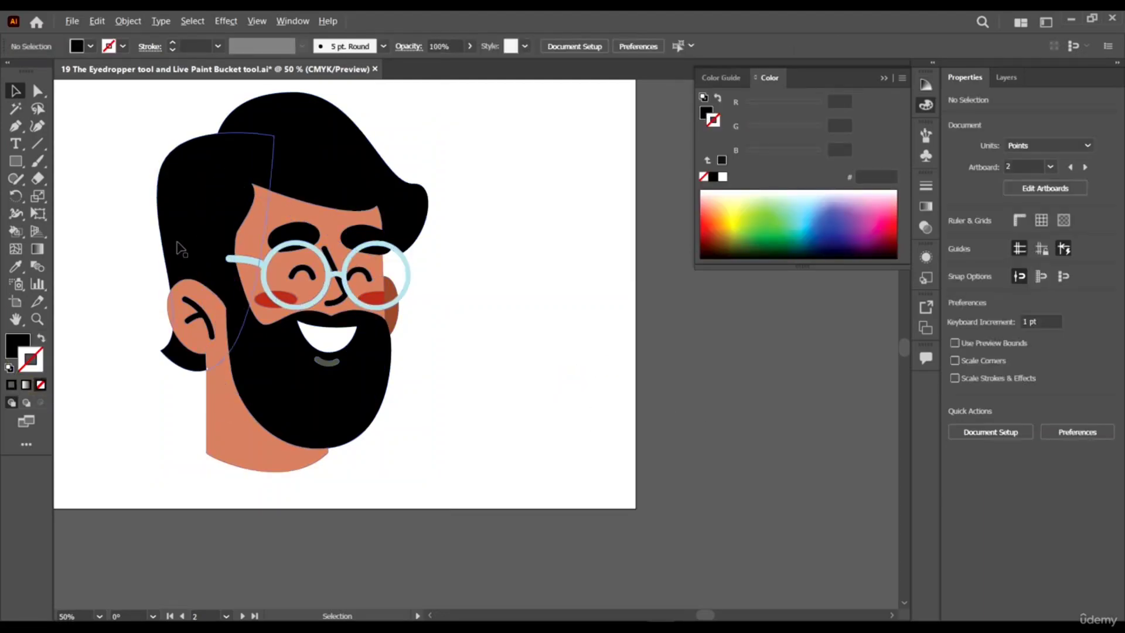
Examine the coloured face without outlines, as well as the credit card layouts beside it
scroll(198, 243, up, 3)
scroll(275, 279, down, 3)
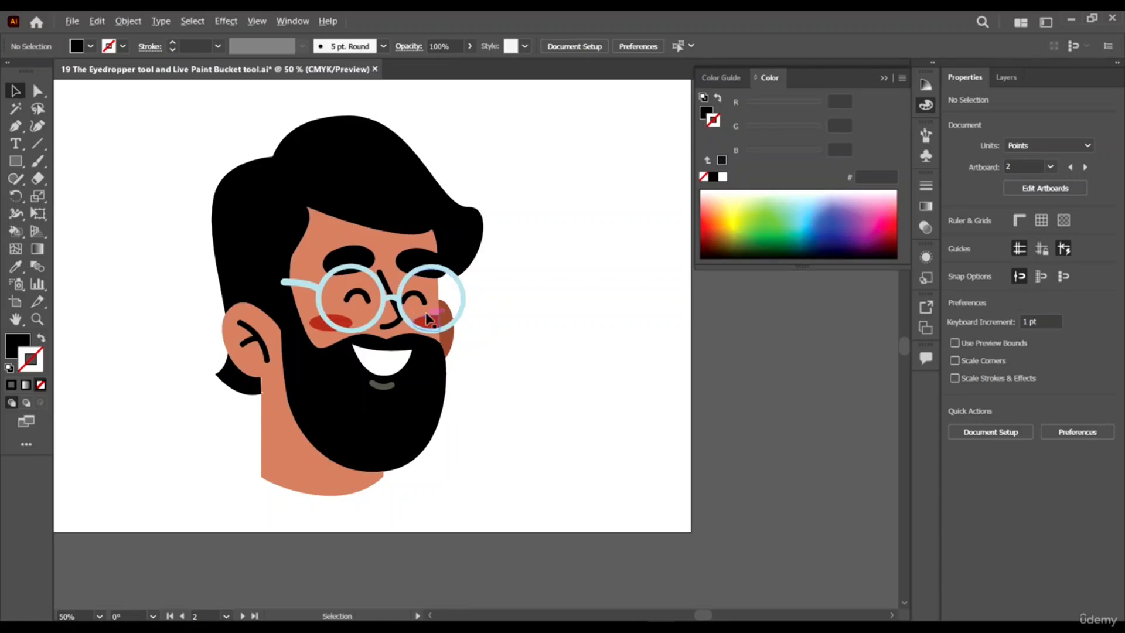
scroll(421, 328, down, 4)
scroll(421, 346, up, 4)
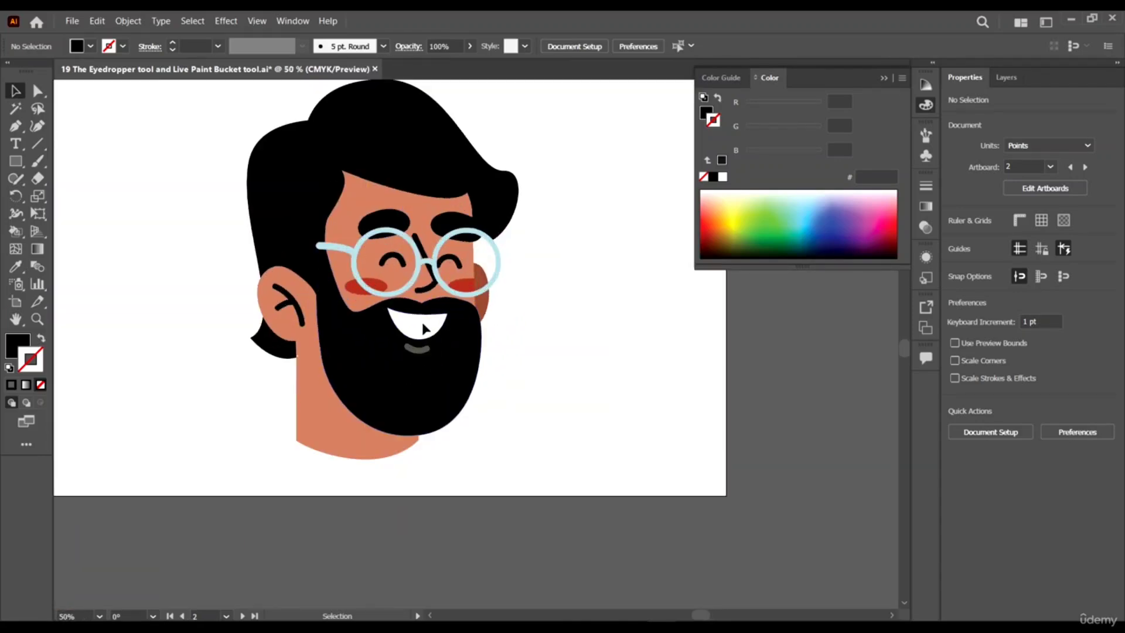
scroll(521, 341, down, 1)
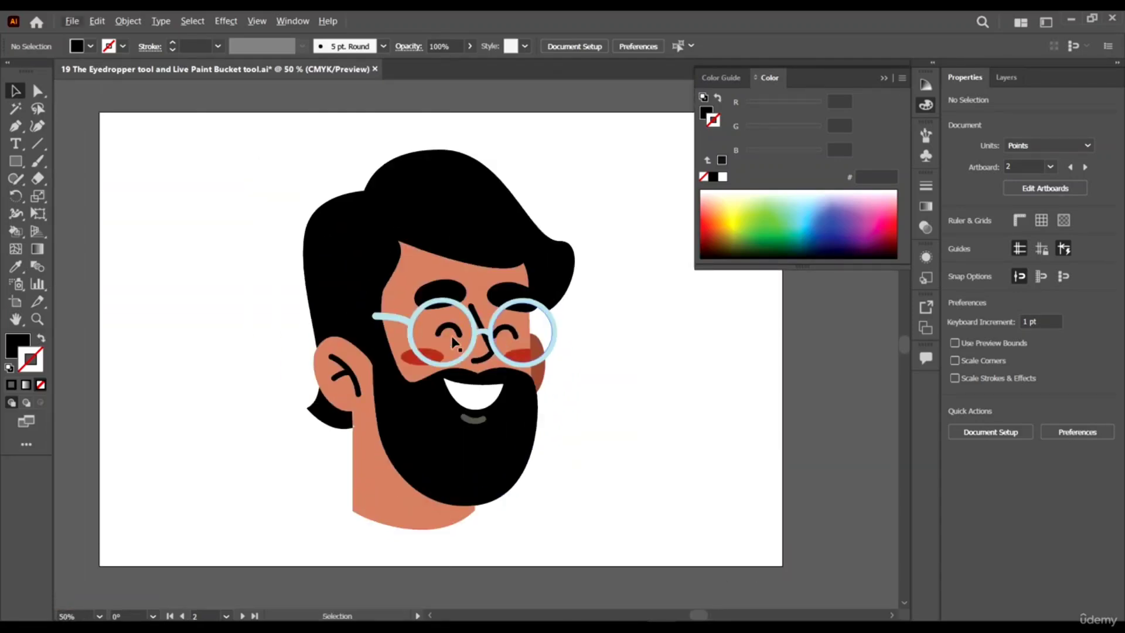
click(16, 230)
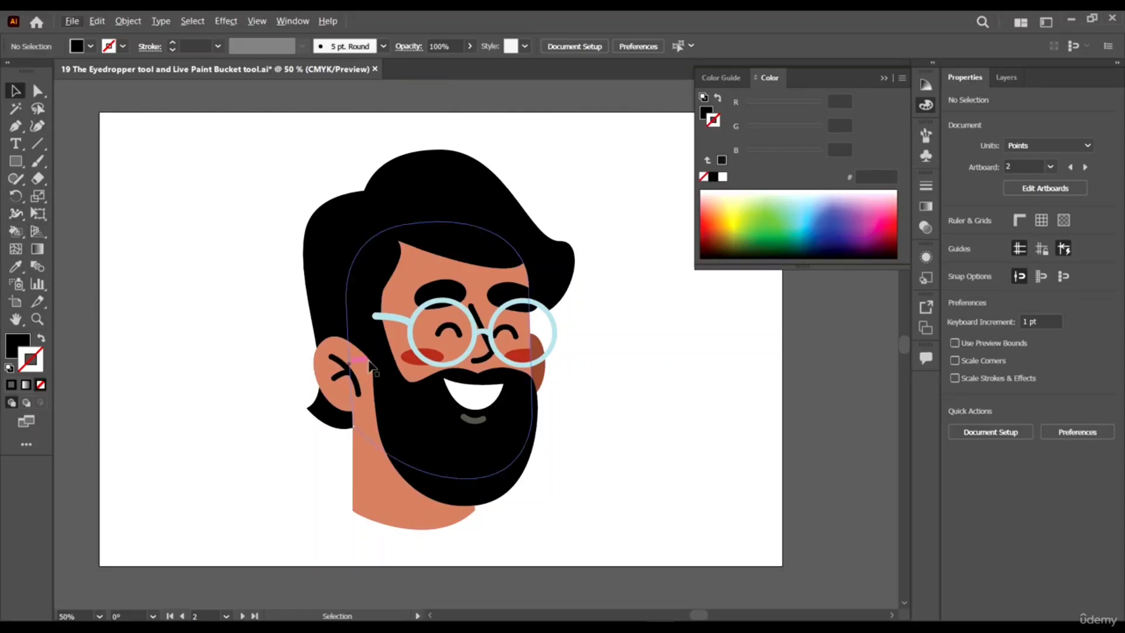
scroll(598, 420, down, 3)
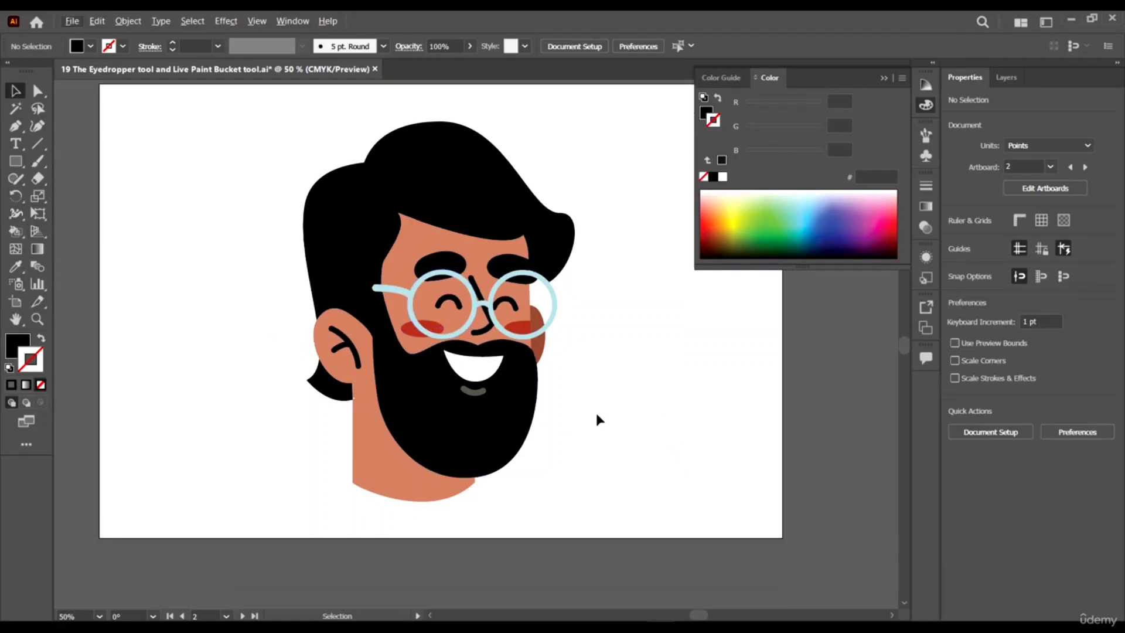
scroll(572, 351, down, 3)
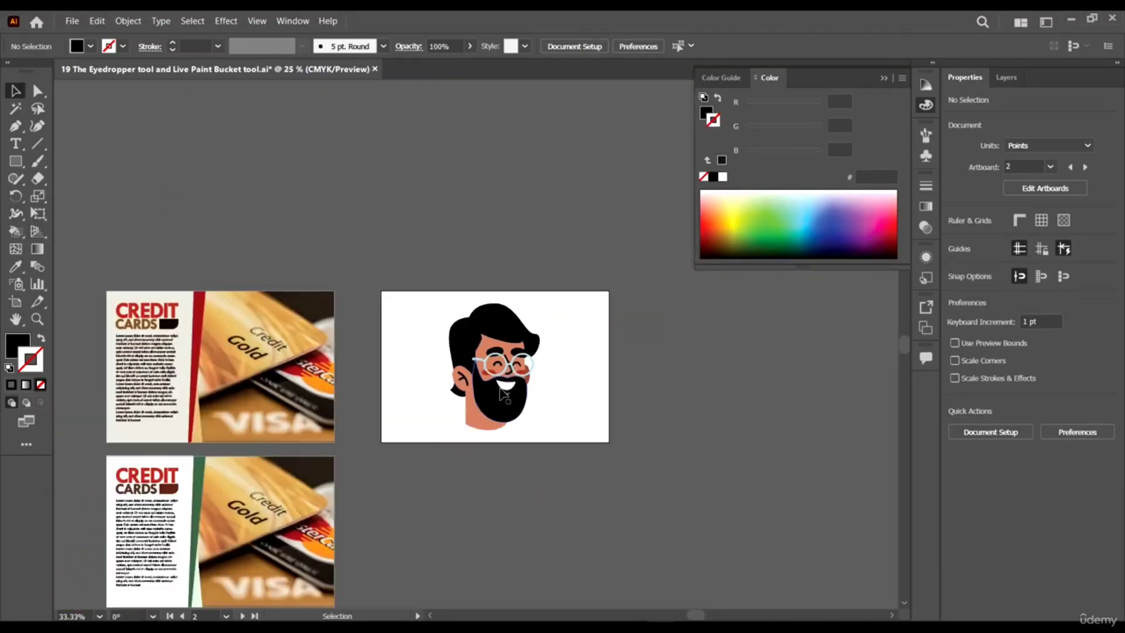
scroll(534, 380, up, 1)
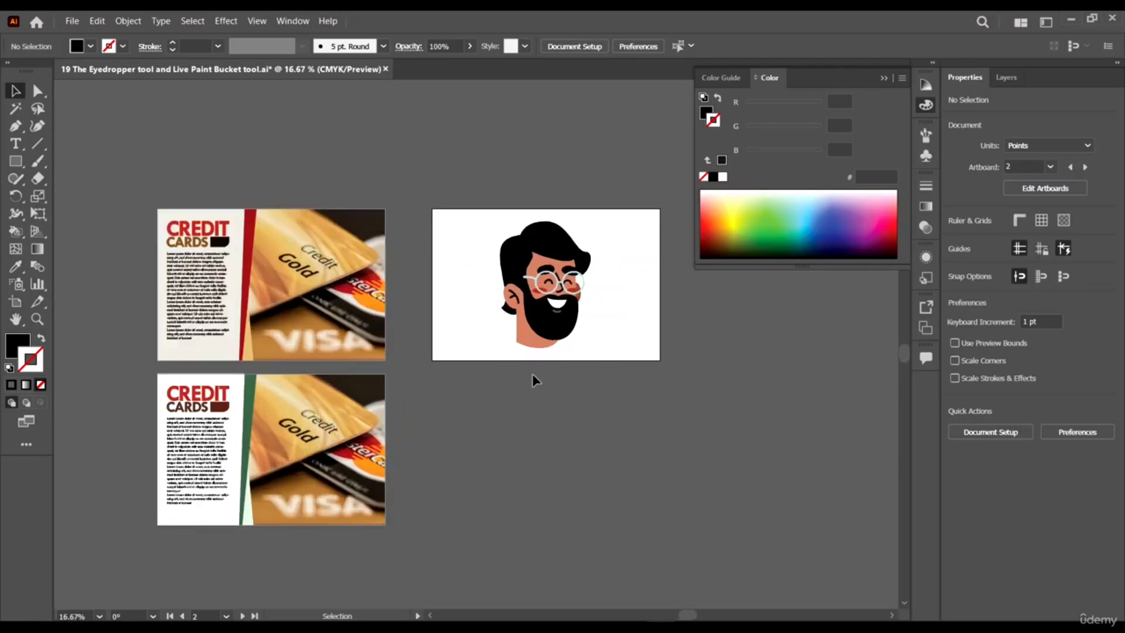